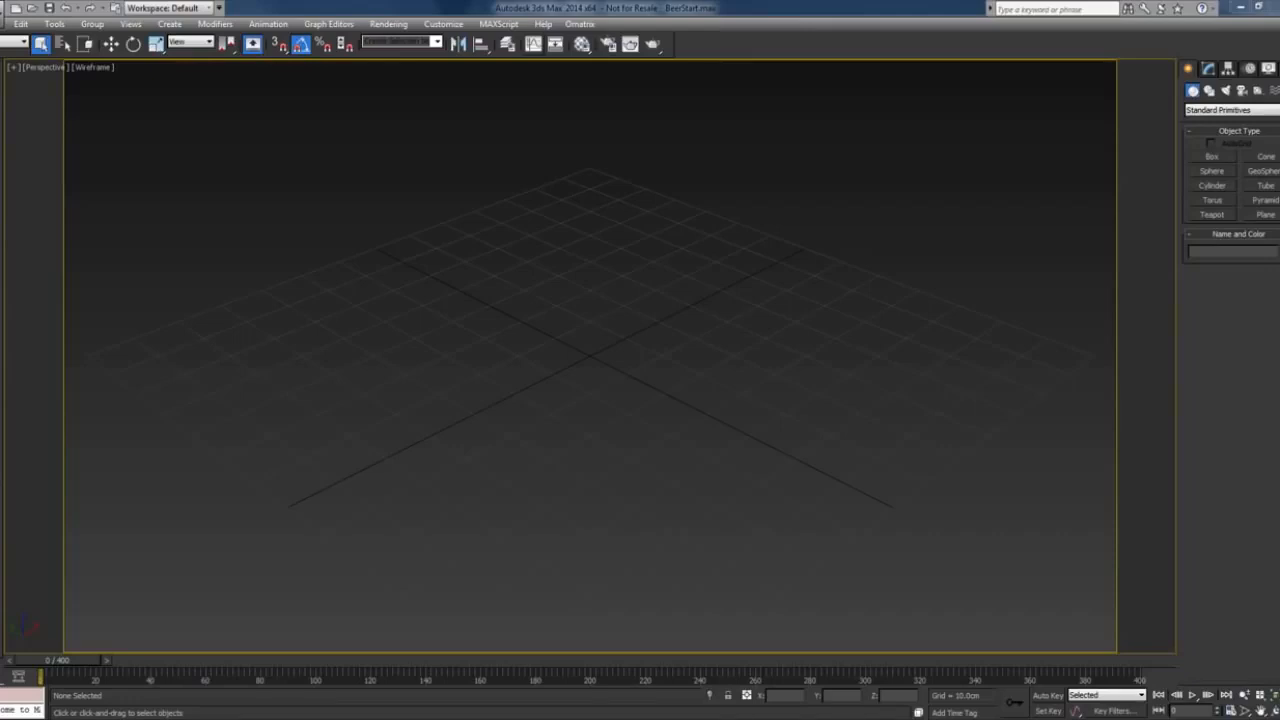
{"action": "left_click", "coordinate": [510, 719]}
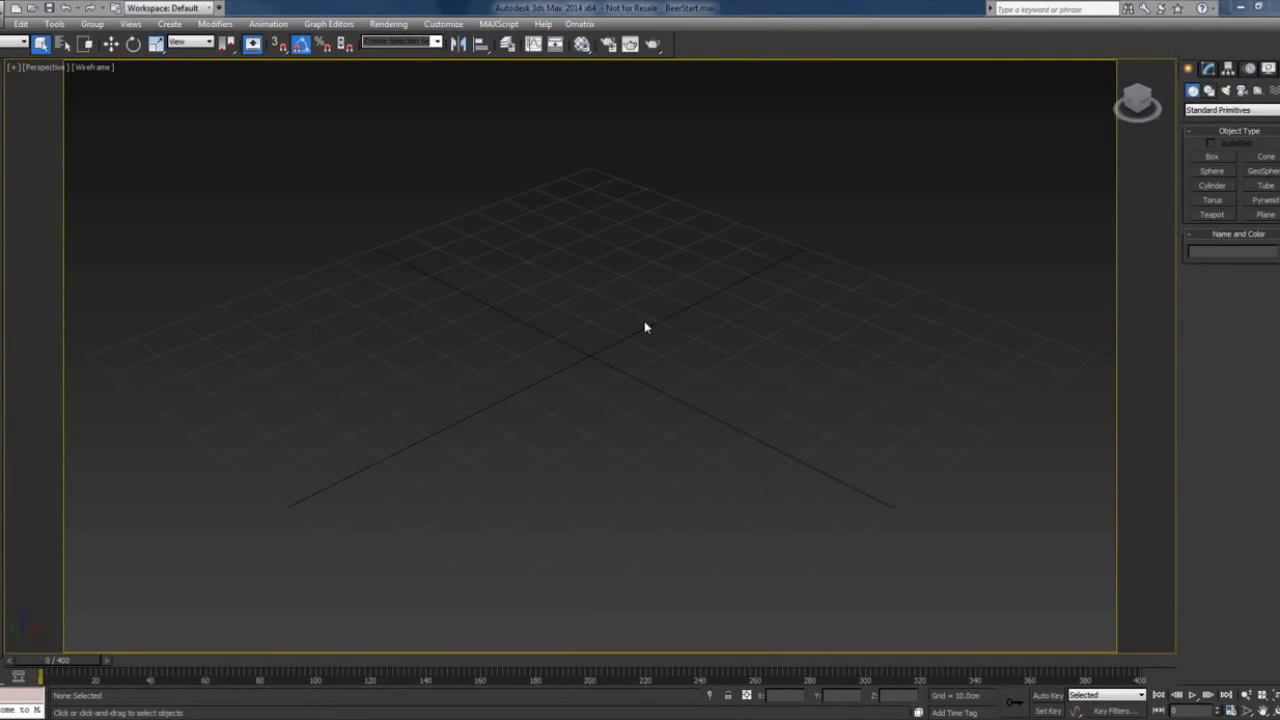
Check the scene's system unit scale and metric display units in the units setup.
{"action": "left_click", "coordinate": [444, 24]}
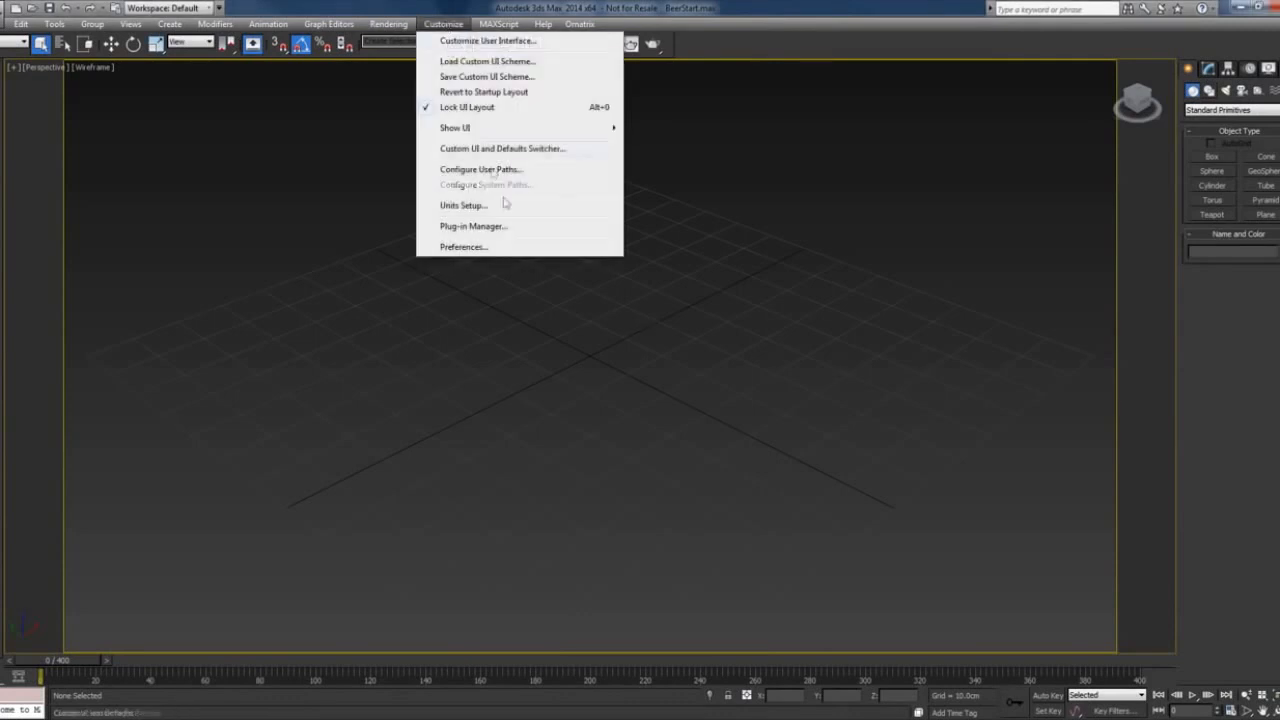
{"action": "left_click", "coordinate": [504, 203]}
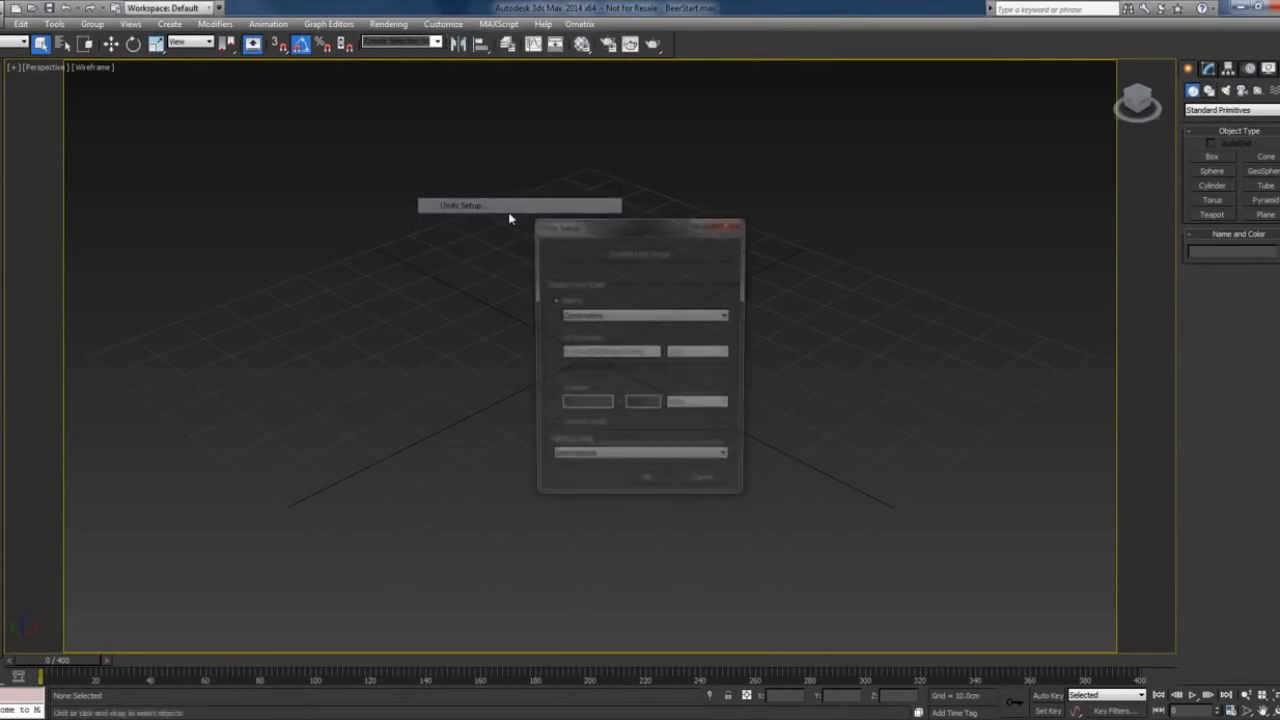
{"action": "left_click", "coordinate": [624, 258]}
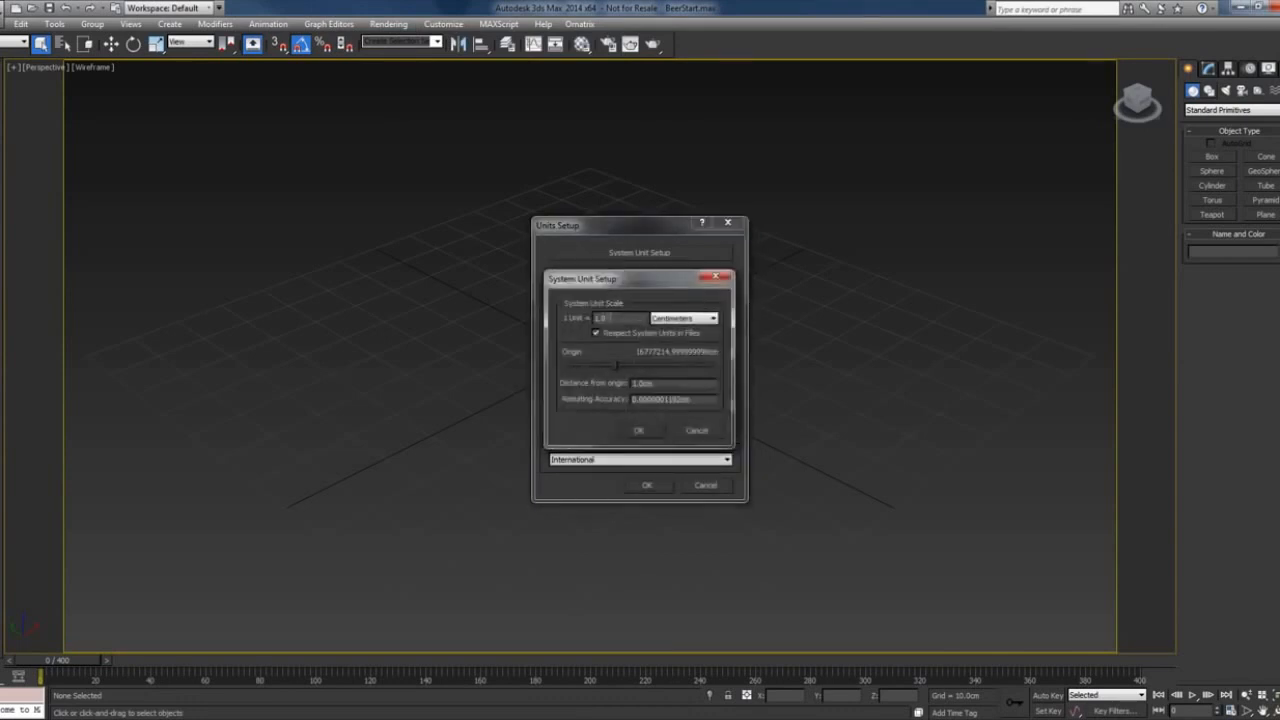
{"action": "left_click", "coordinate": [642, 432]}
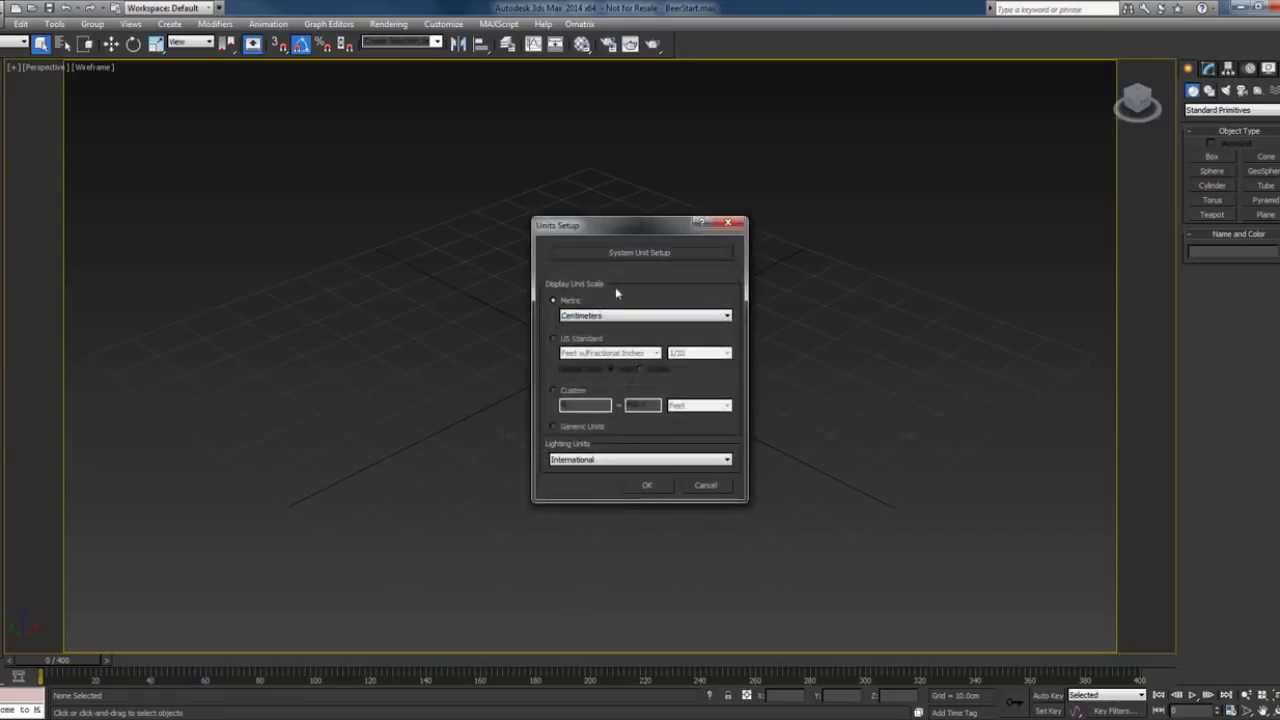
{"action": "left_click", "coordinate": [655, 487]}
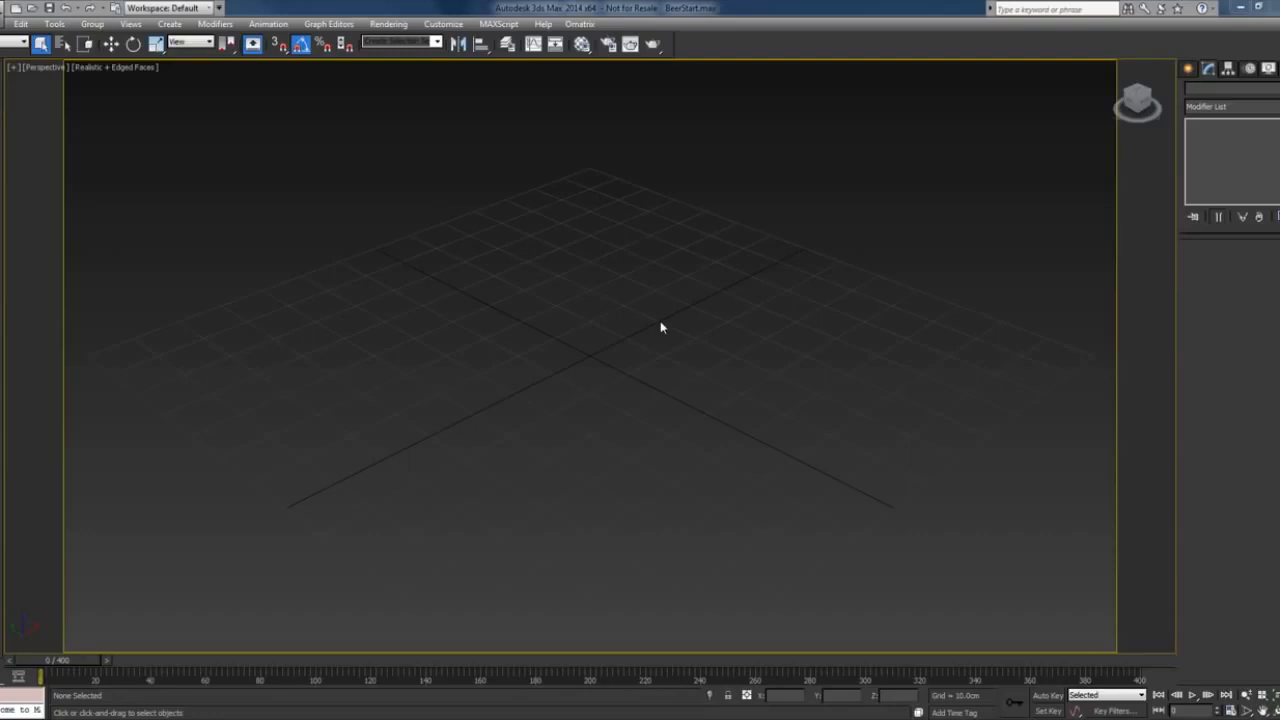
Unhide the Glass and GlassSmall layers and close the layer manager.
{"action": "left_click", "coordinate": [507, 44]}
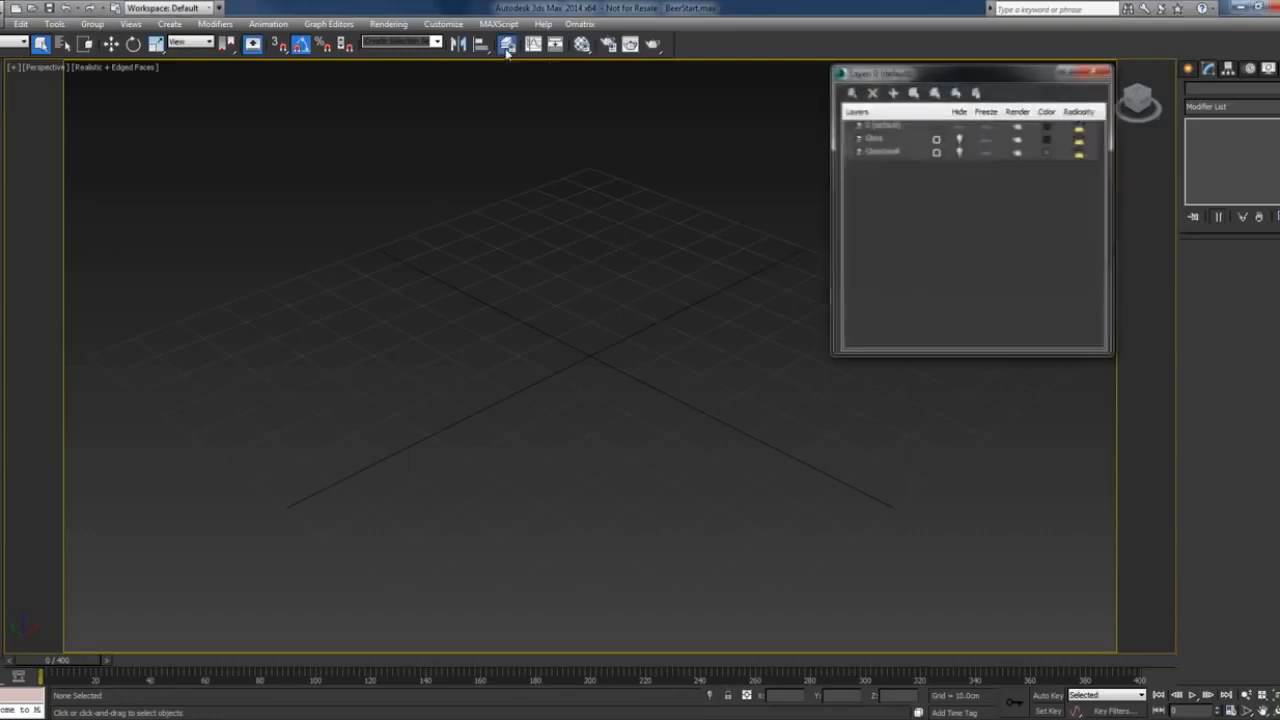
{"action": "left_click", "coordinate": [959, 152]}
{"action": "left_click", "coordinate": [959, 139]}
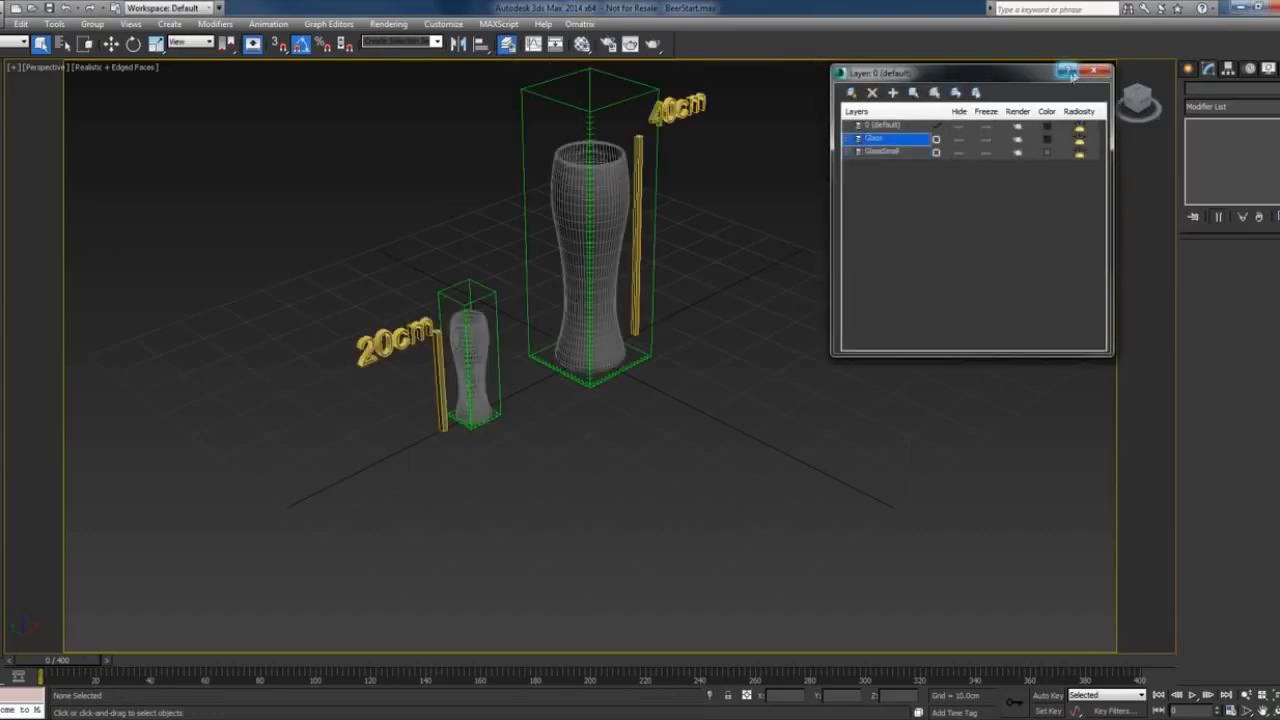
{"action": "key", "text": "Escape"}
Compare the two glasses from the front and inspect the grid settings of the small glass's Phoenix FD simulator.
{"action": "key", "text": "f"}
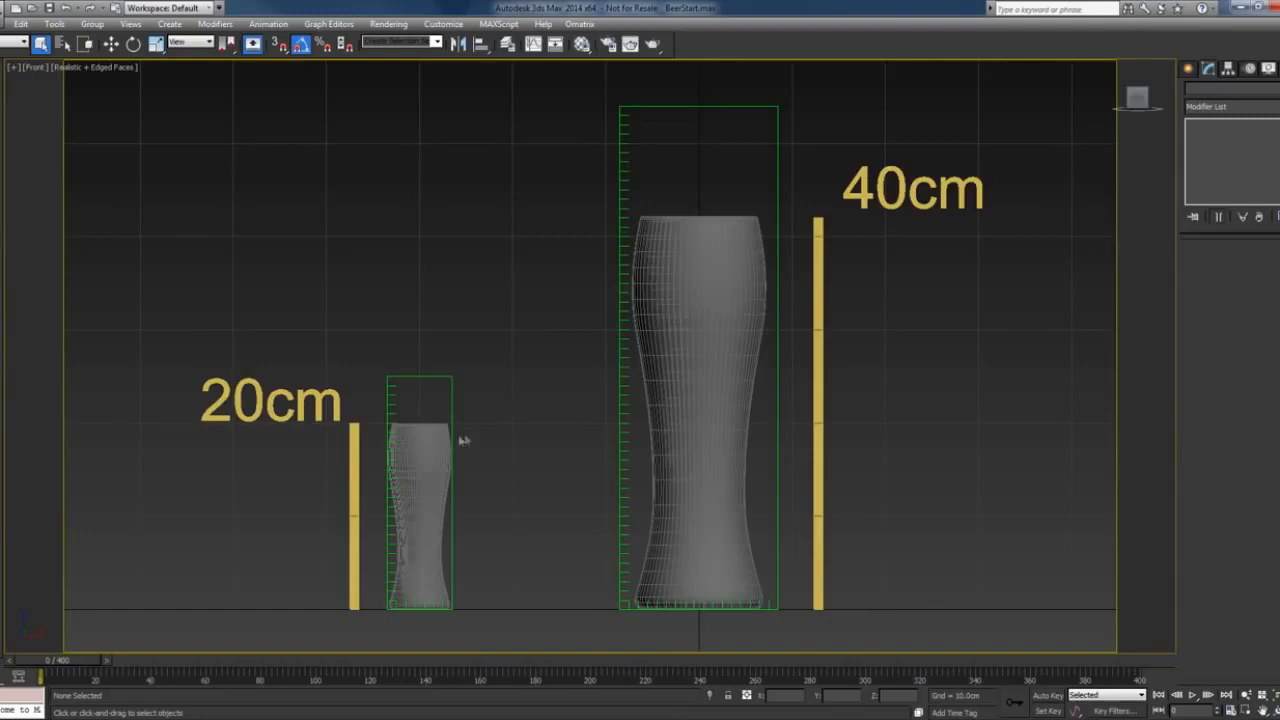
{"action": "left_click", "coordinate": [424, 441]}
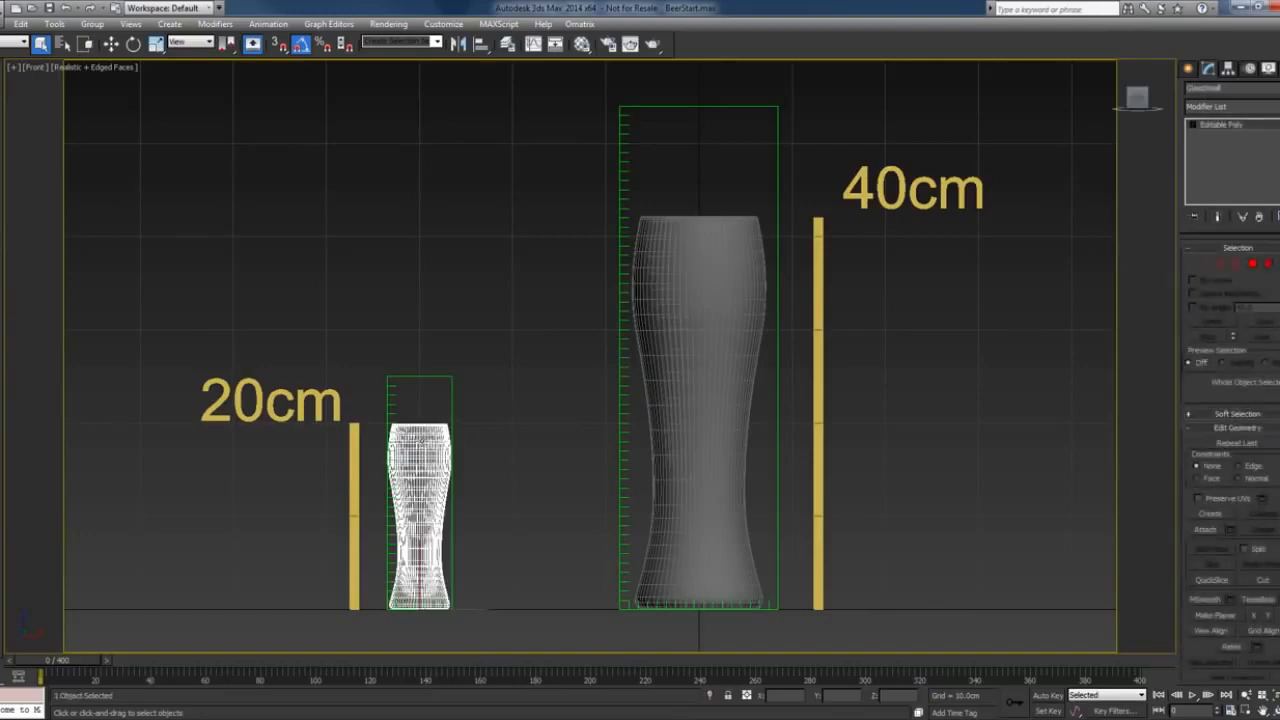
{"action": "left_click", "coordinate": [467, 447]}
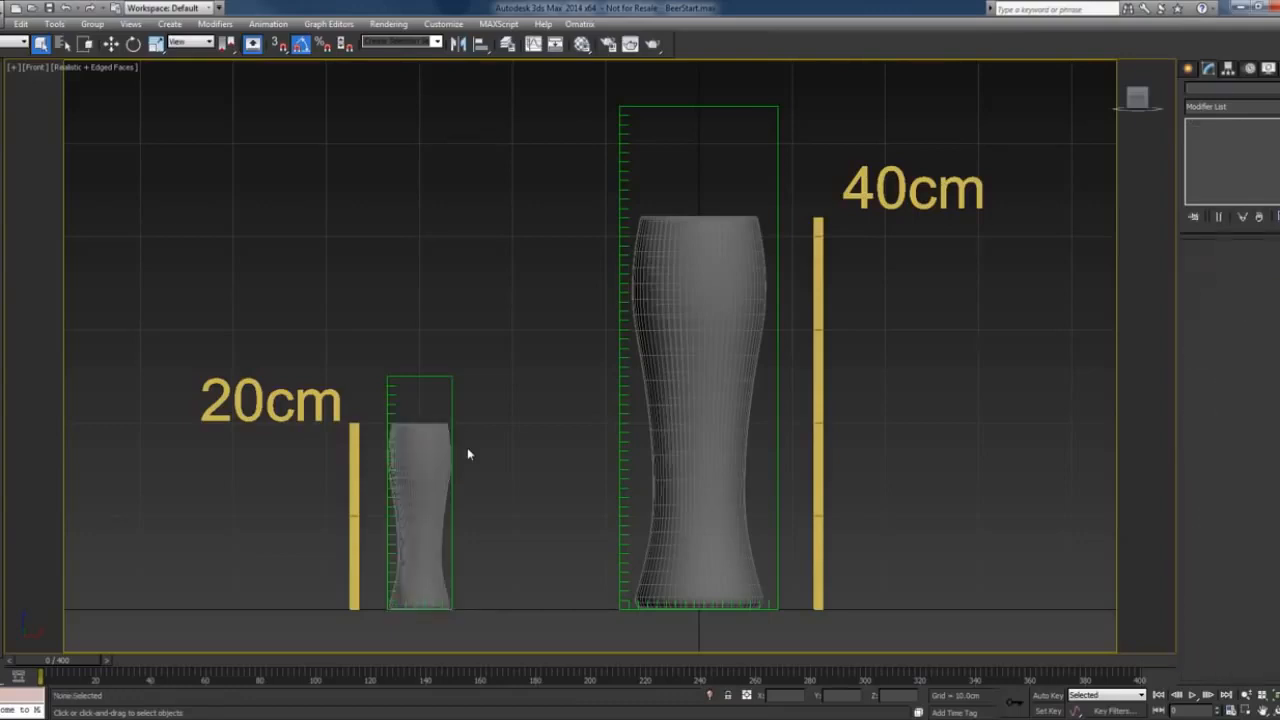
{"action": "left_click", "coordinate": [389, 408]}
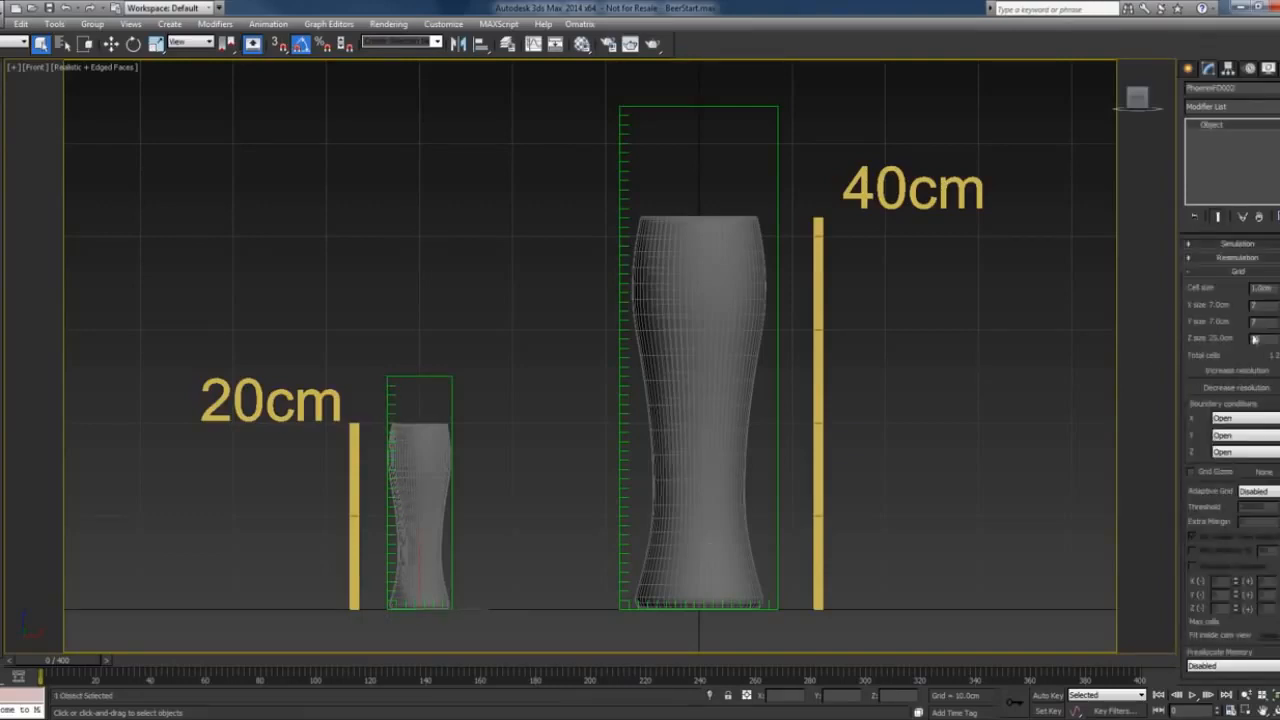
{"action": "double_click", "coordinate": [1255, 338]}
{"action": "left_click", "coordinate": [616, 561]}
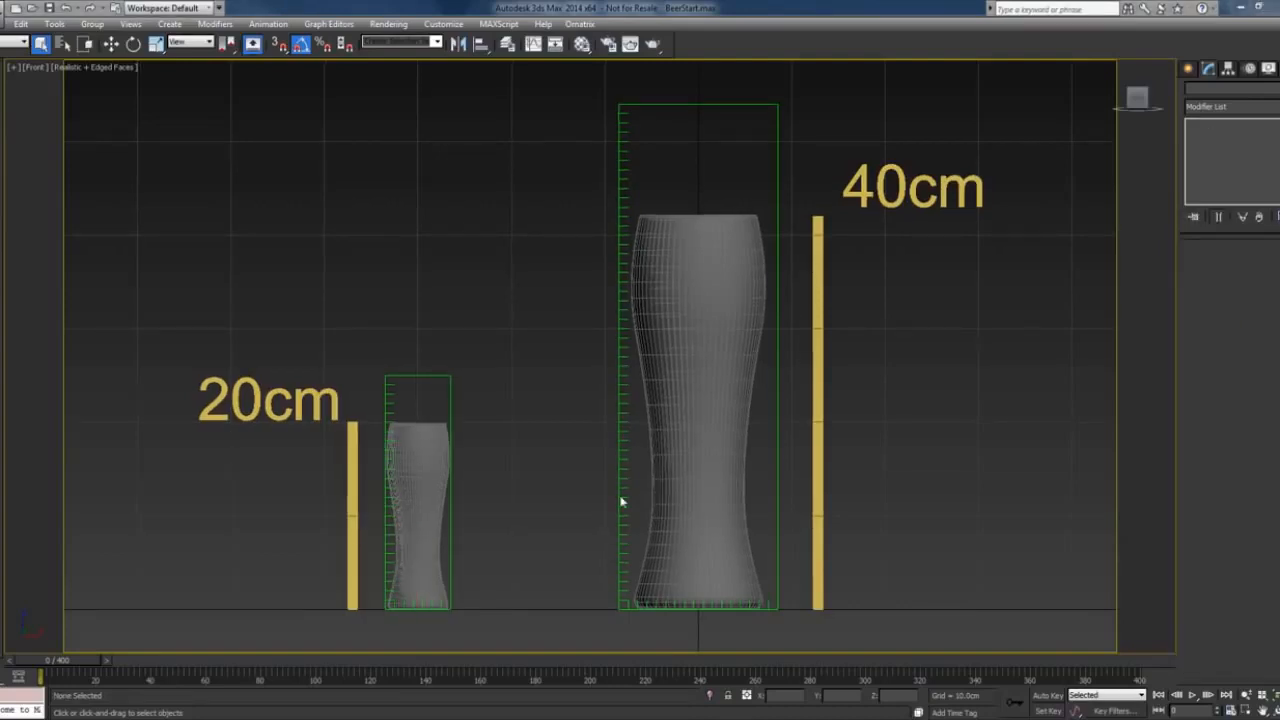
Delete the small glass with its simulator, 20cm label and ruler, plus the 40cm label and ruler beside the large glass.
{"action": "left_click", "coordinate": [429, 449]}
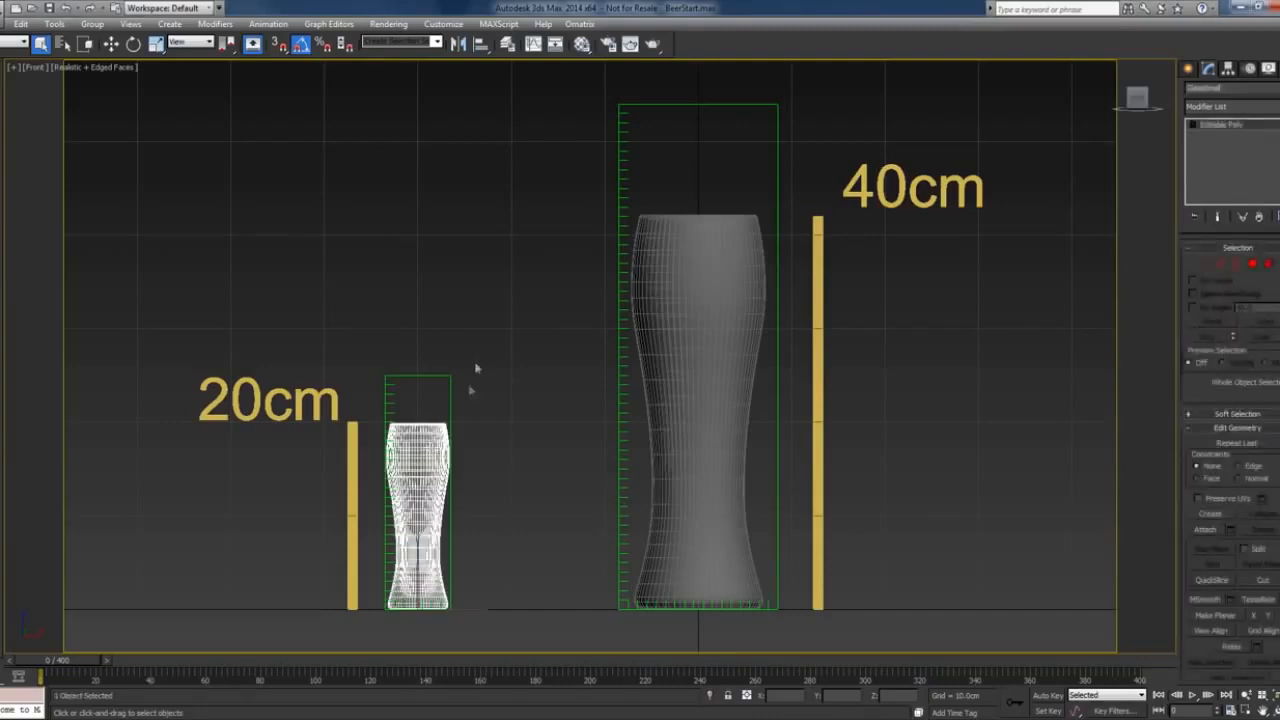
{"action": "left_click_drag", "start_coordinate": [485, 320], "coordinate": [184, 633]}
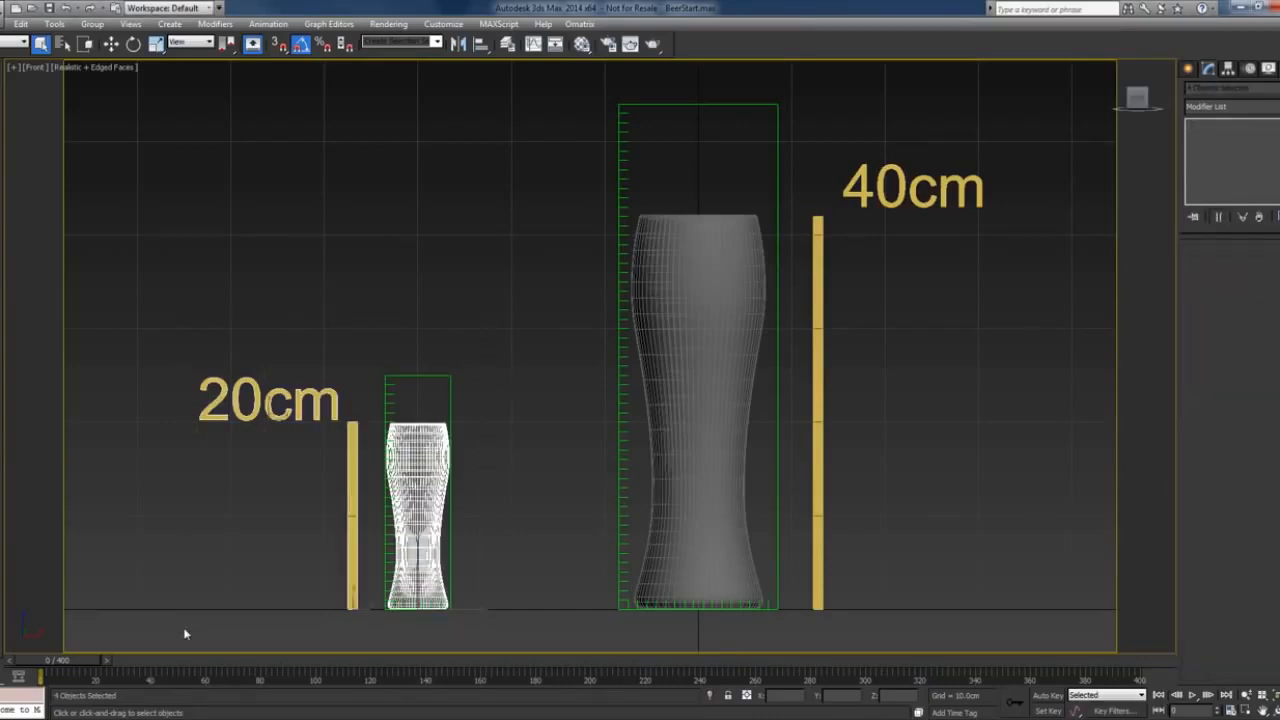
{"action": "key", "text": "Delete"}
{"action": "left_click", "coordinate": [866, 192]}
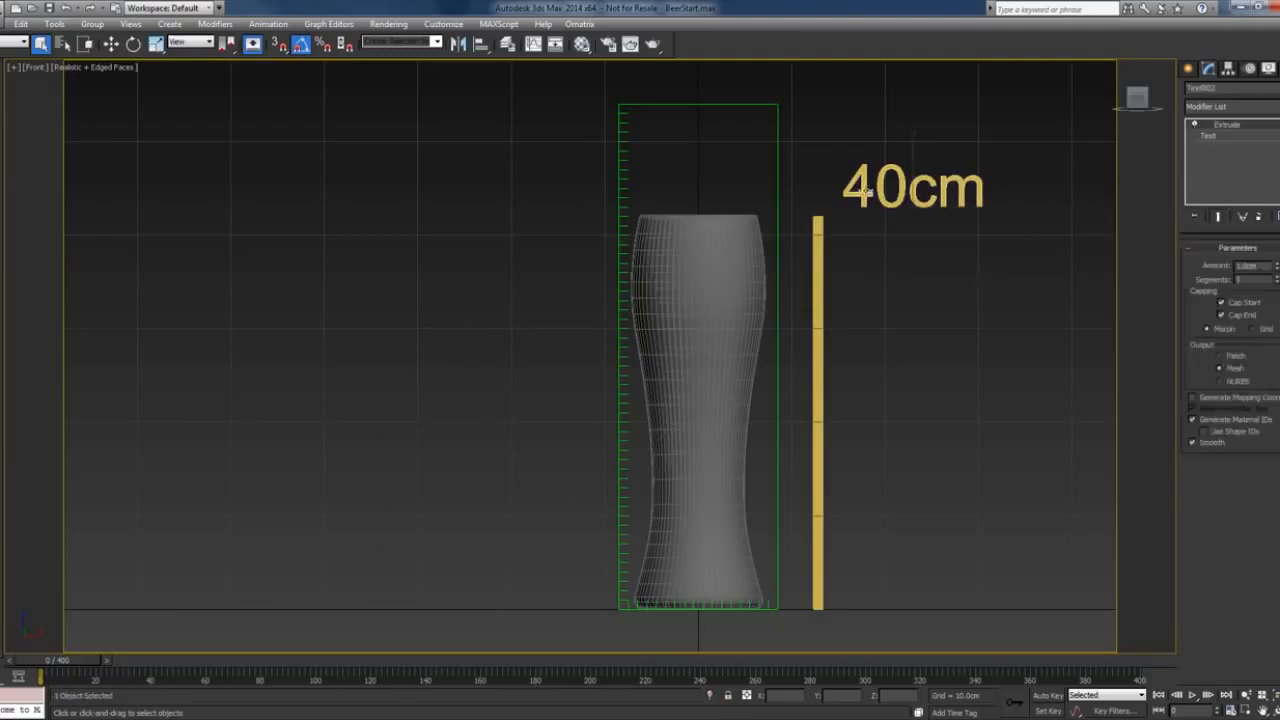
{"action": "left_click", "coordinate": [814, 252], "text": "ctrl"}
{"action": "key", "text": "Delete"}
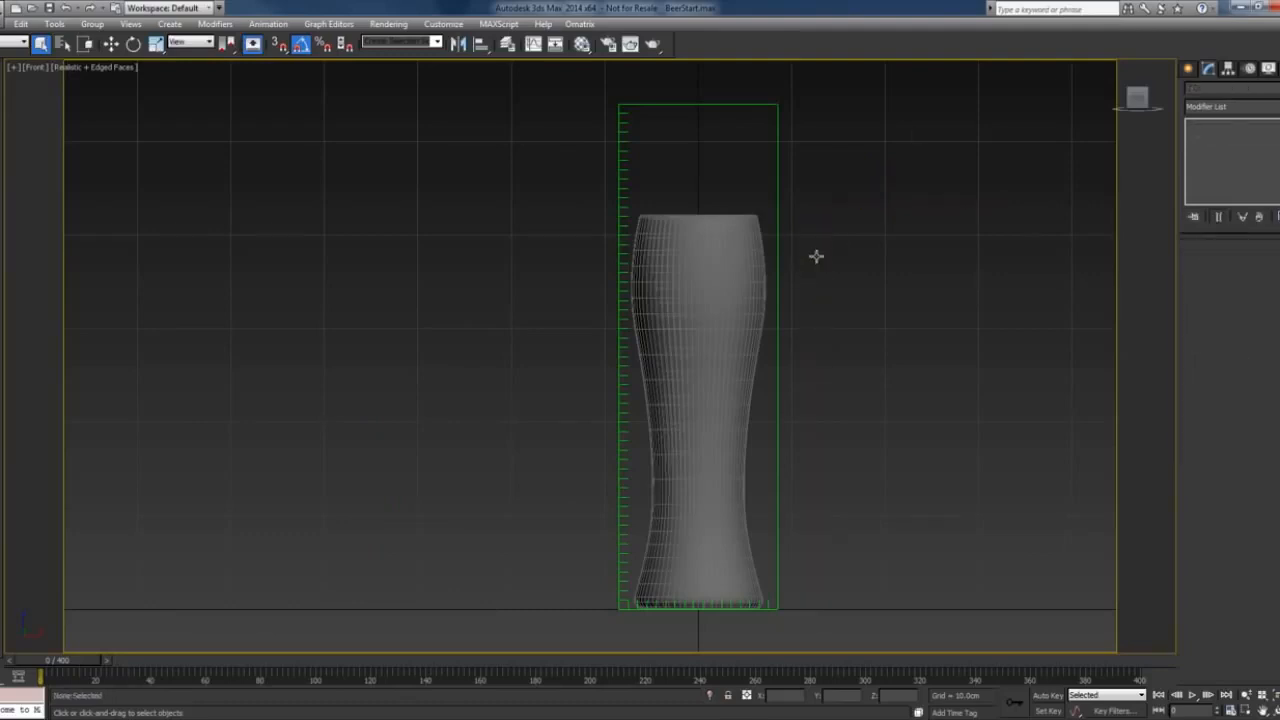
Create a Phoenix FD liquid source helper on the ground beside the glass, seen in perspective.
{"action": "key", "text": "v"}
{"action": "left_click", "coordinate": [833, 332]}
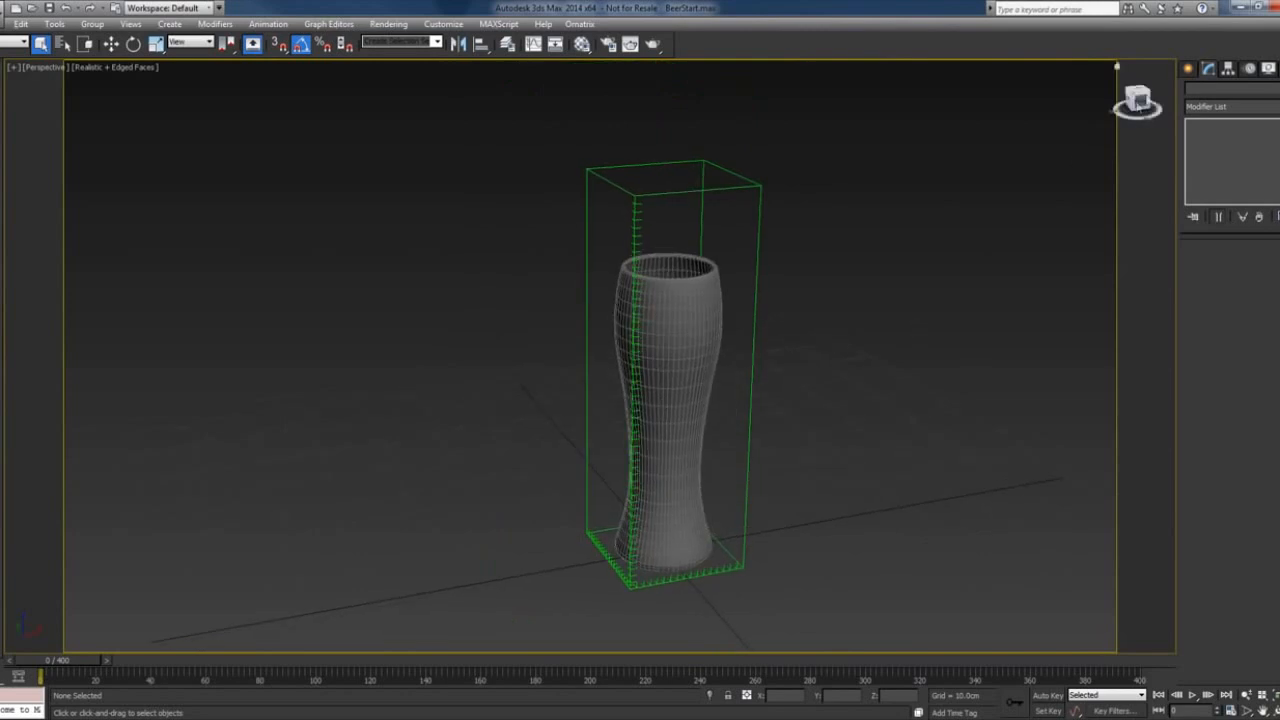
{"action": "left_click", "coordinate": [1188, 68]}
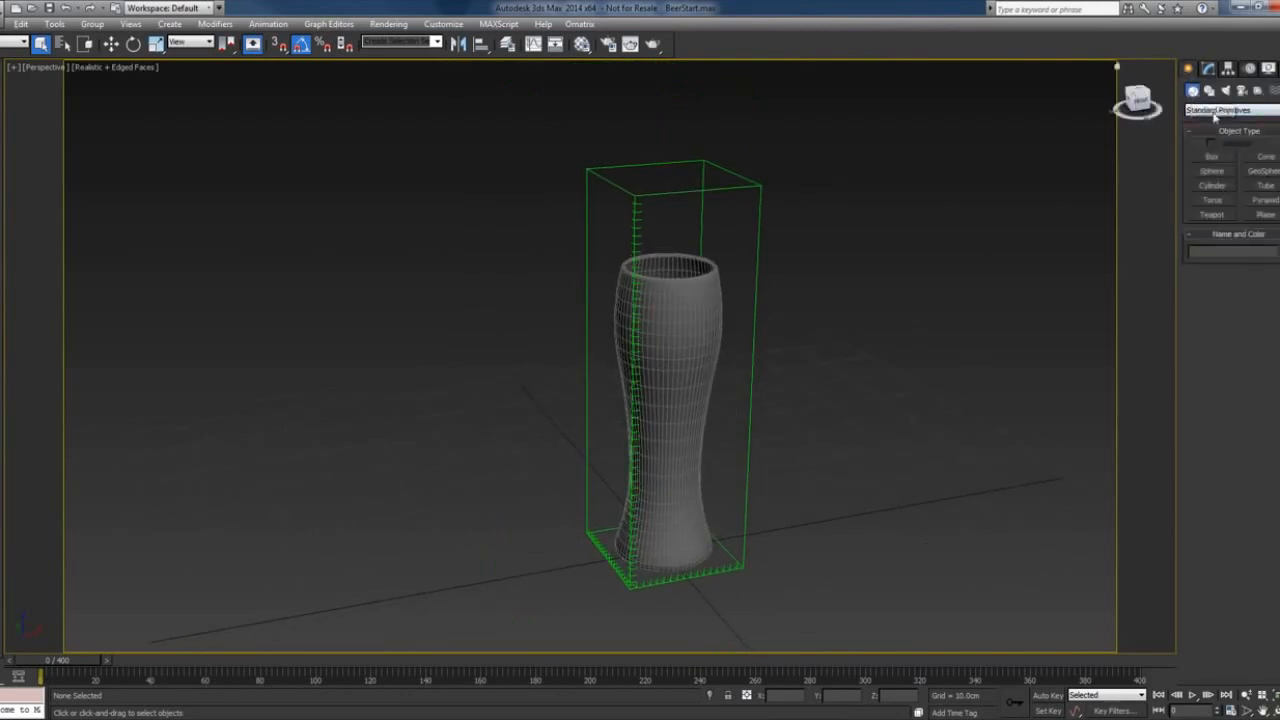
{"action": "left_click", "coordinate": [1215, 112]}
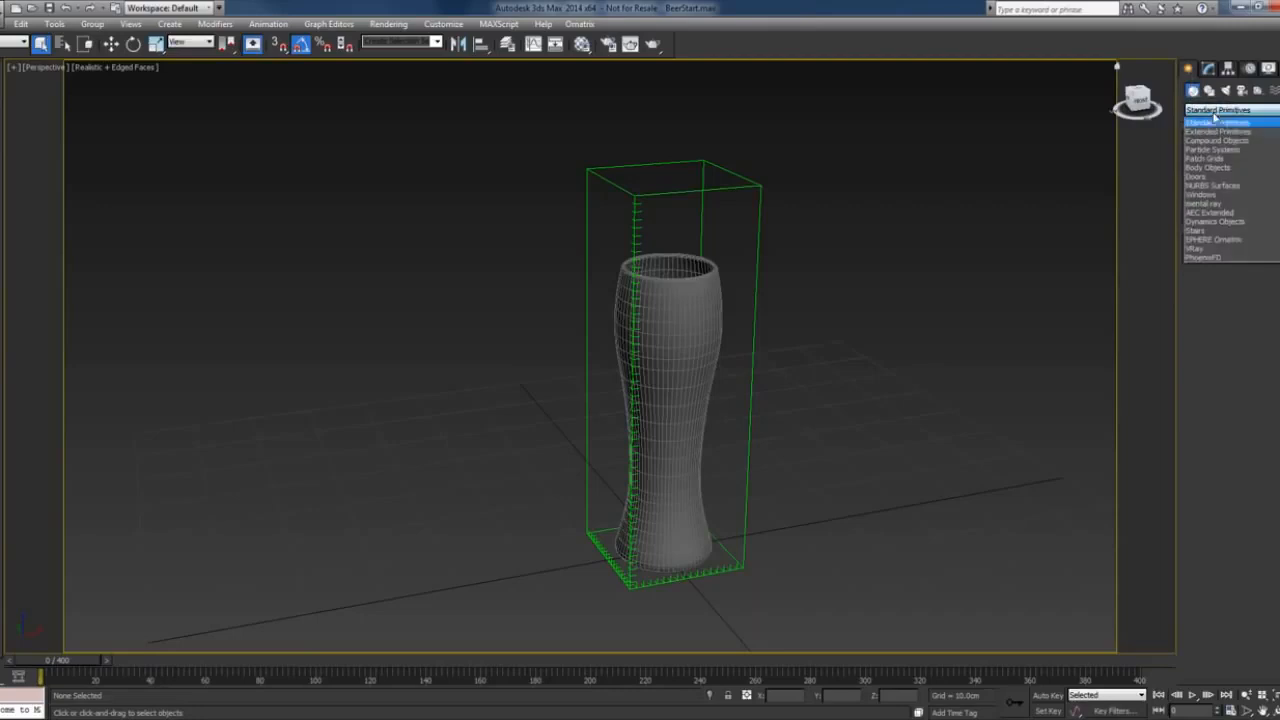
{"action": "left_click", "coordinate": [1237, 259]}
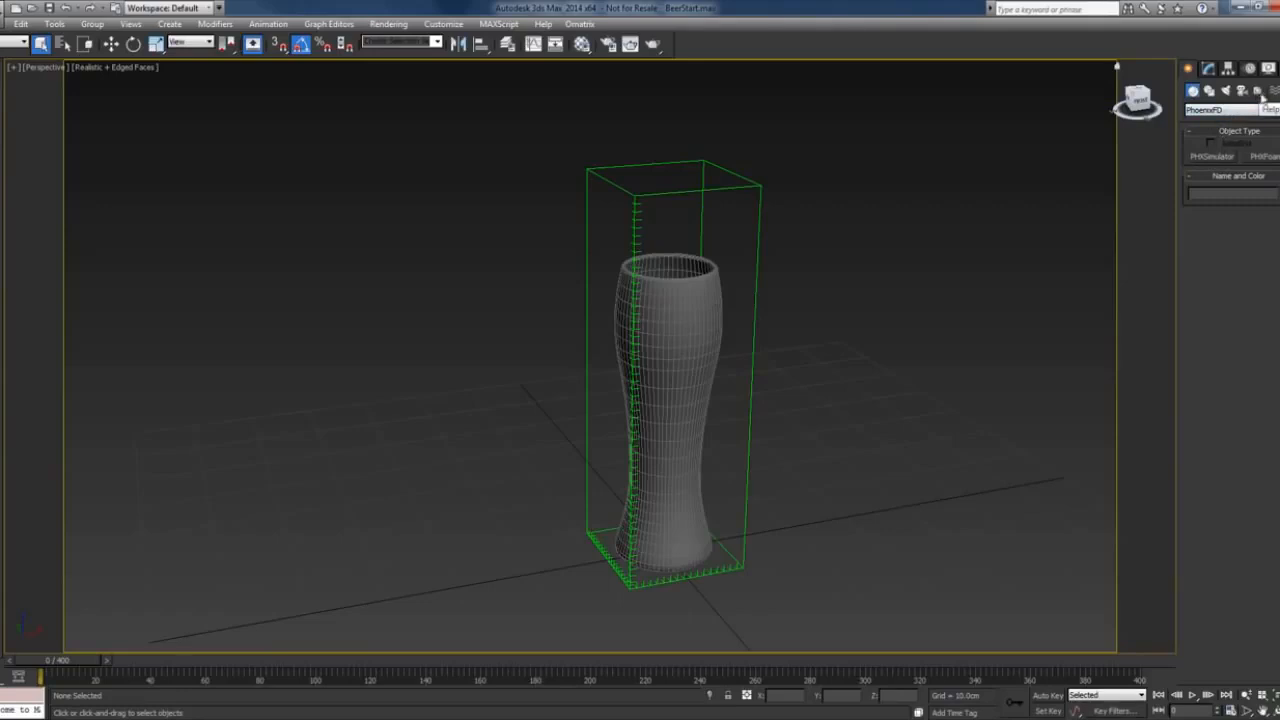
{"action": "left_click", "coordinate": [1258, 91]}
{"action": "left_click", "coordinate": [1224, 109]}
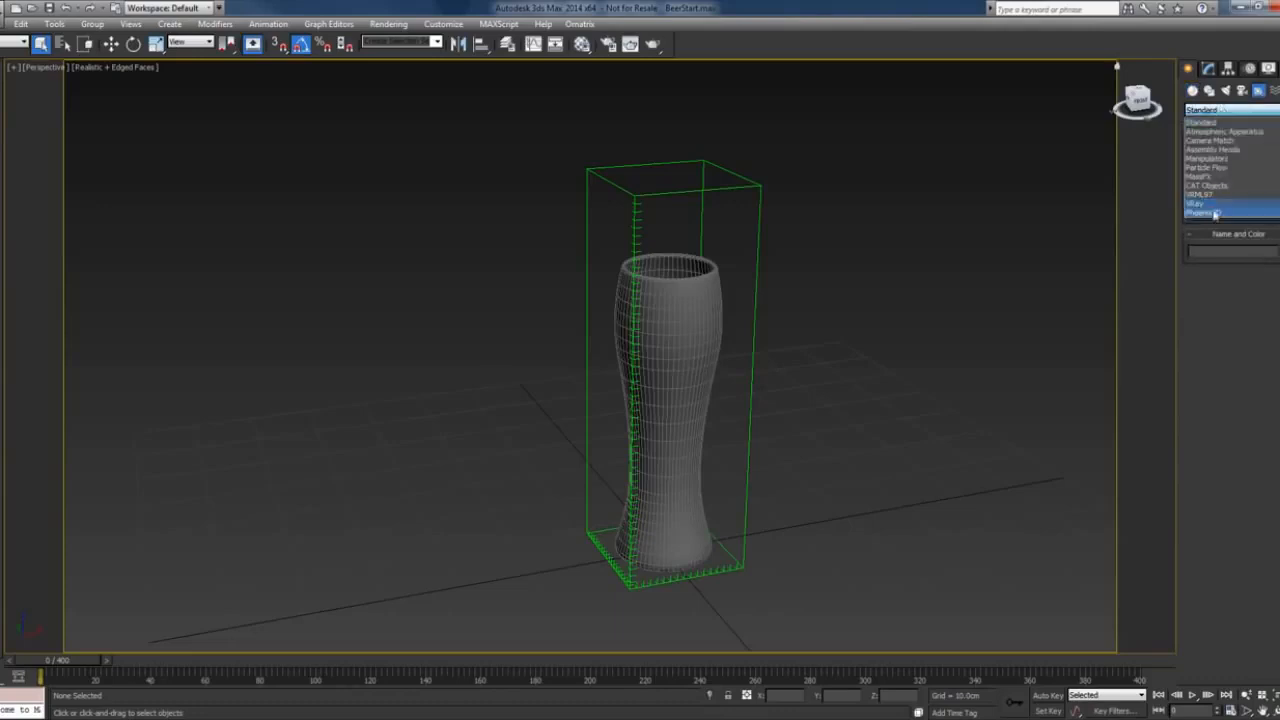
{"action": "left_click", "coordinate": [1212, 208]}
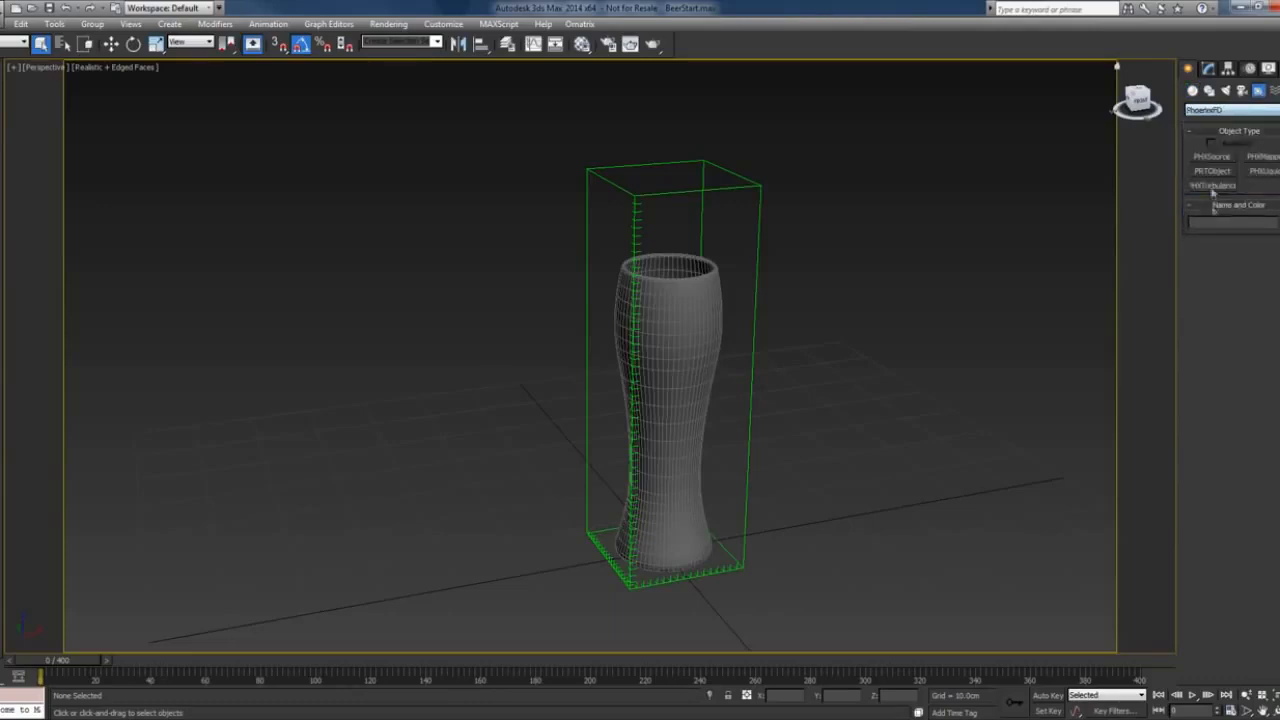
{"action": "left_click", "coordinate": [1265, 172]}
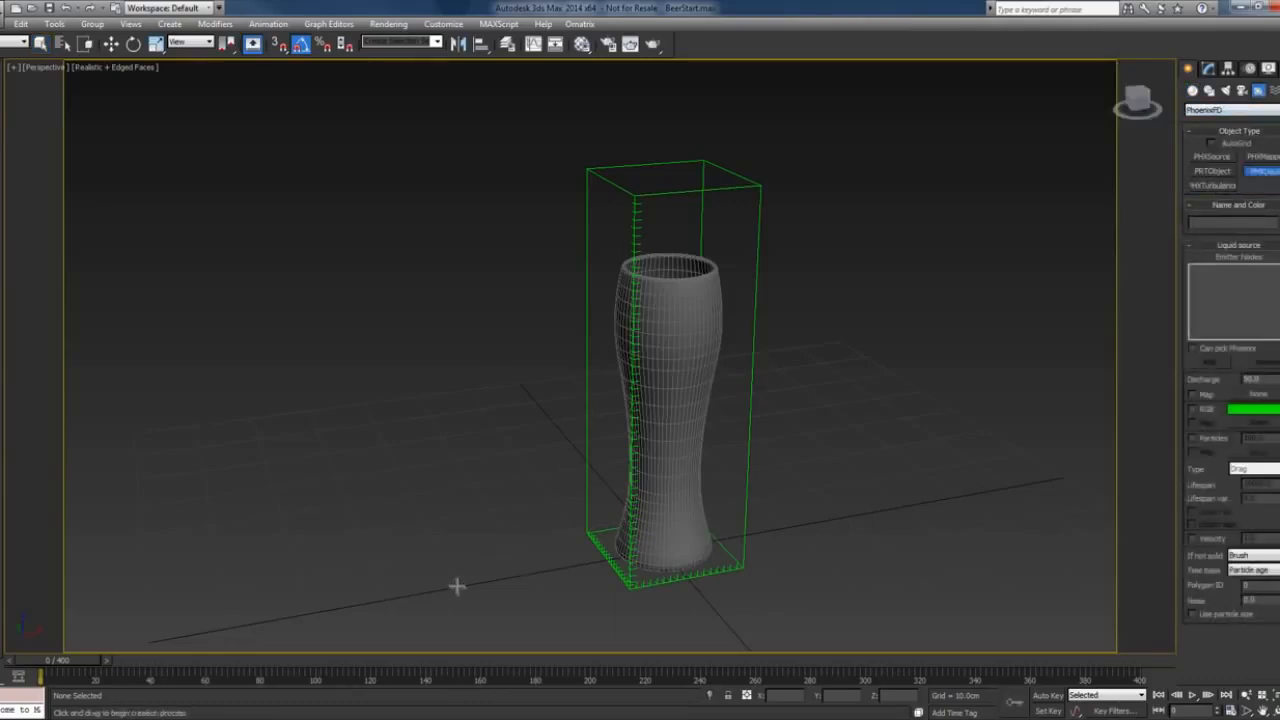
{"action": "left_click_drag", "start_coordinate": [457, 586], "coordinate": [530, 571]}
Rotate the liquid source around its Z axis and open its parameters.
{"action": "key", "text": "e"}
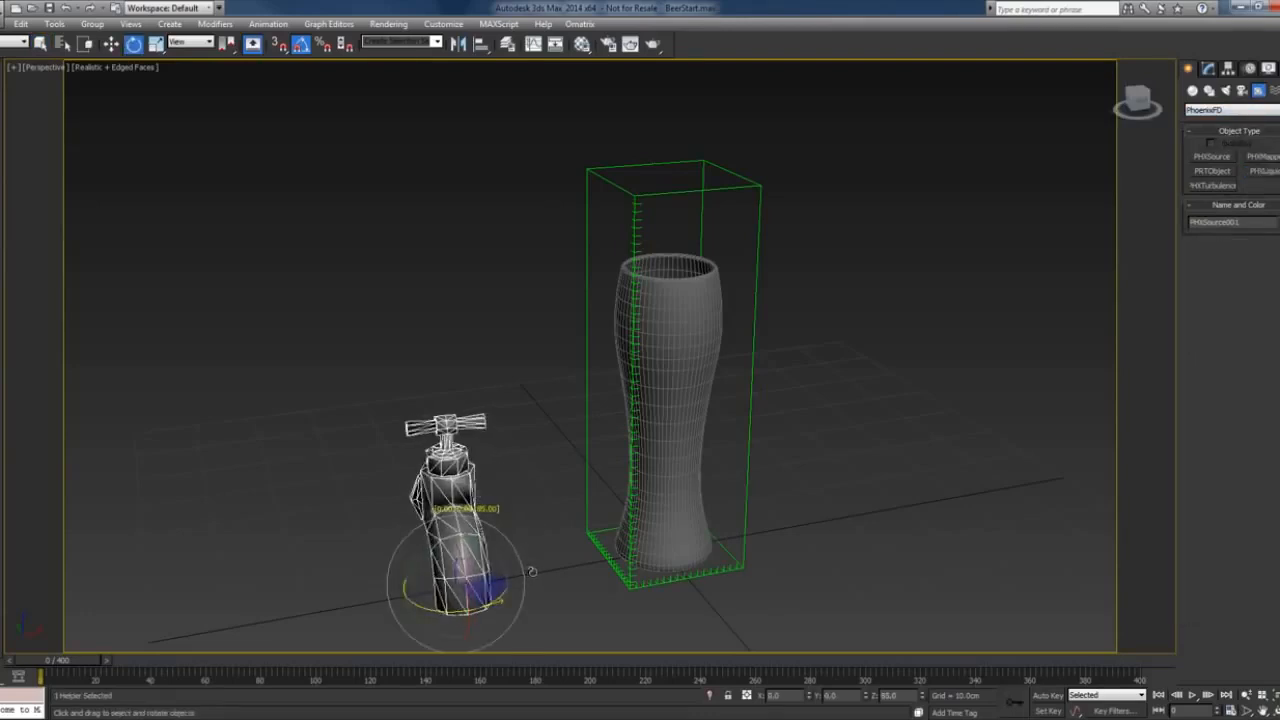
{"action": "key", "text": "w"}
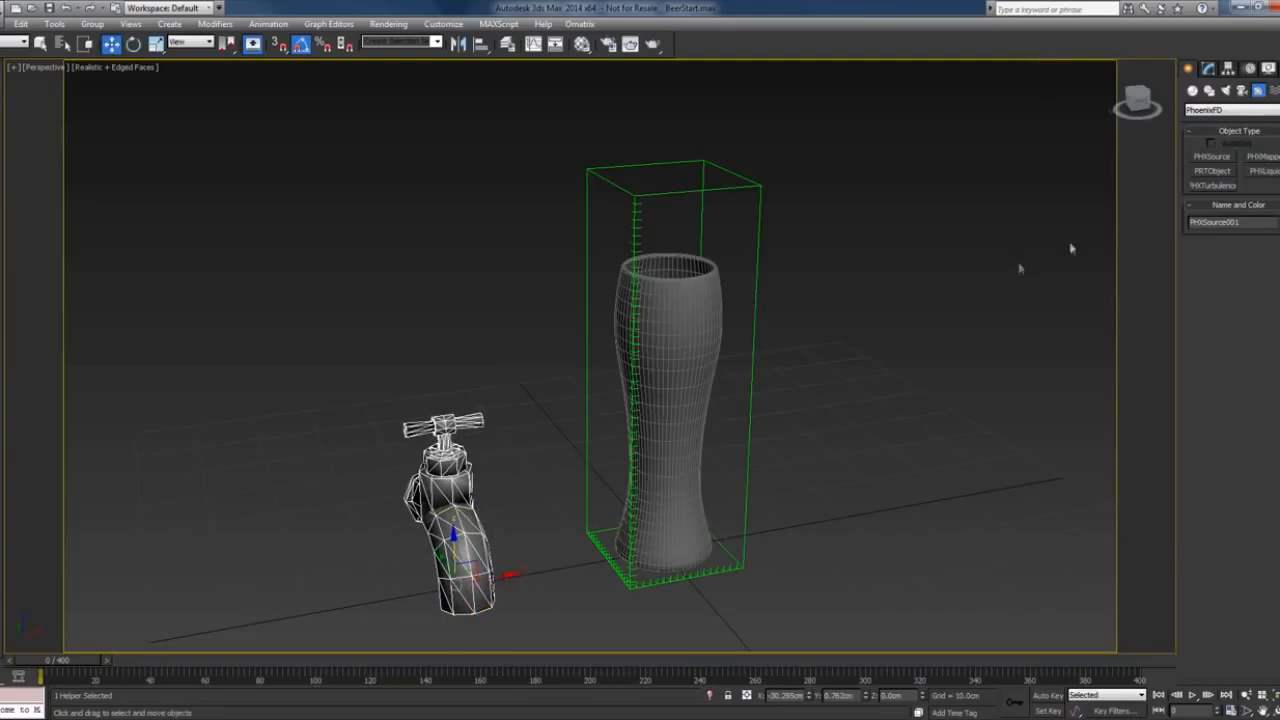
{"action": "left_click", "coordinate": [1208, 68]}
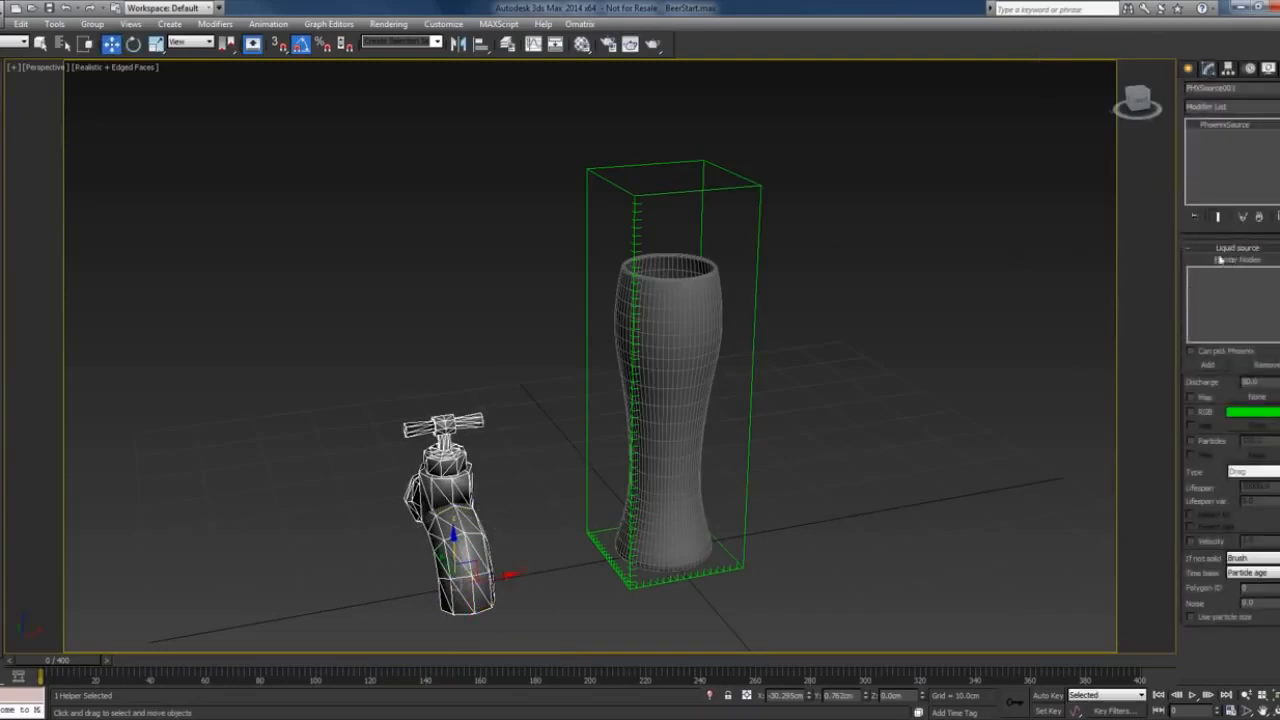
Create a standard cylinder beside the glass with a radius of 1.2 cm and a height of 8 cm.
{"action": "left_click", "coordinate": [1189, 68]}
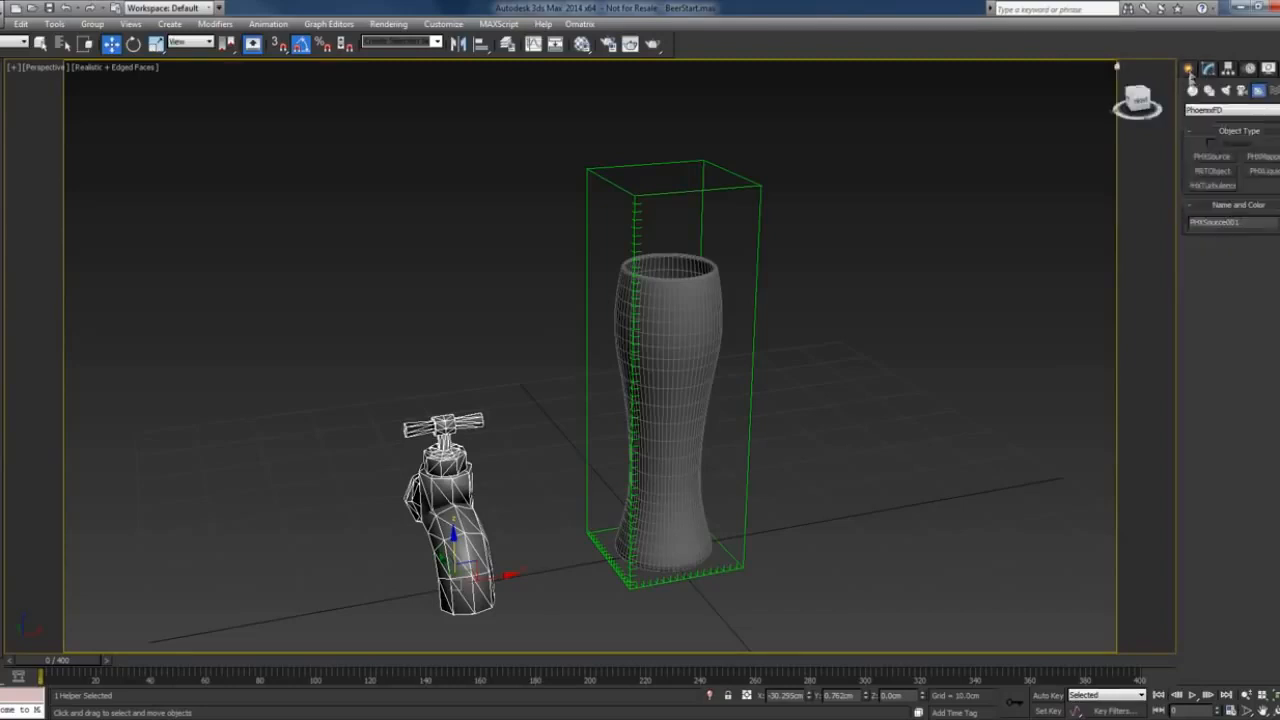
{"action": "left_click", "coordinate": [1210, 110]}
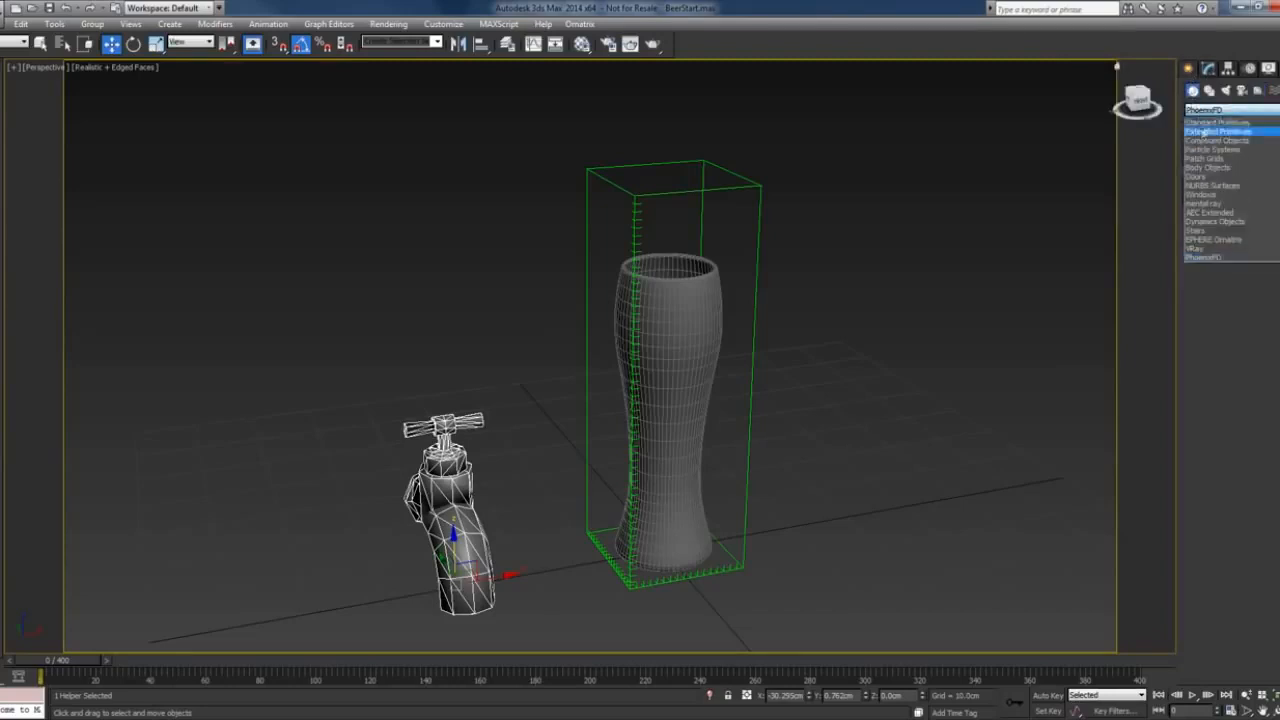
{"action": "left_click", "coordinate": [1206, 121]}
{"action": "left_click", "coordinate": [1213, 186]}
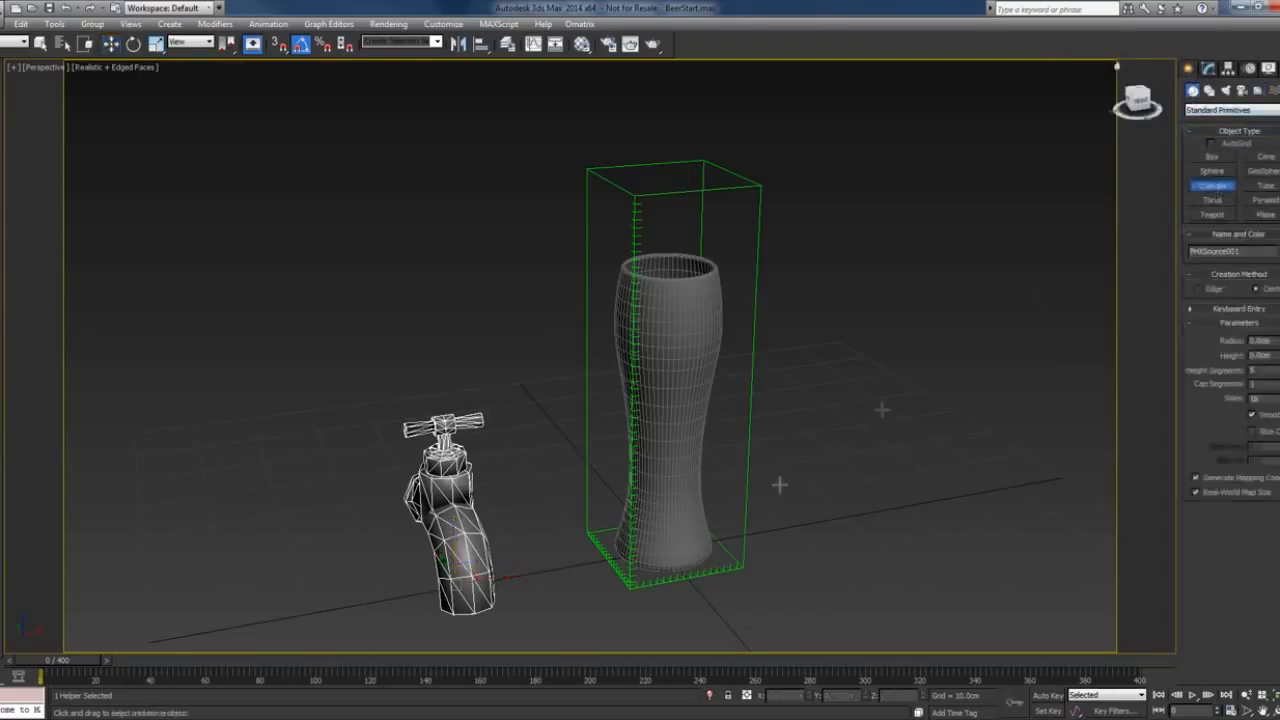
{"action": "left_click", "coordinate": [772, 512]}
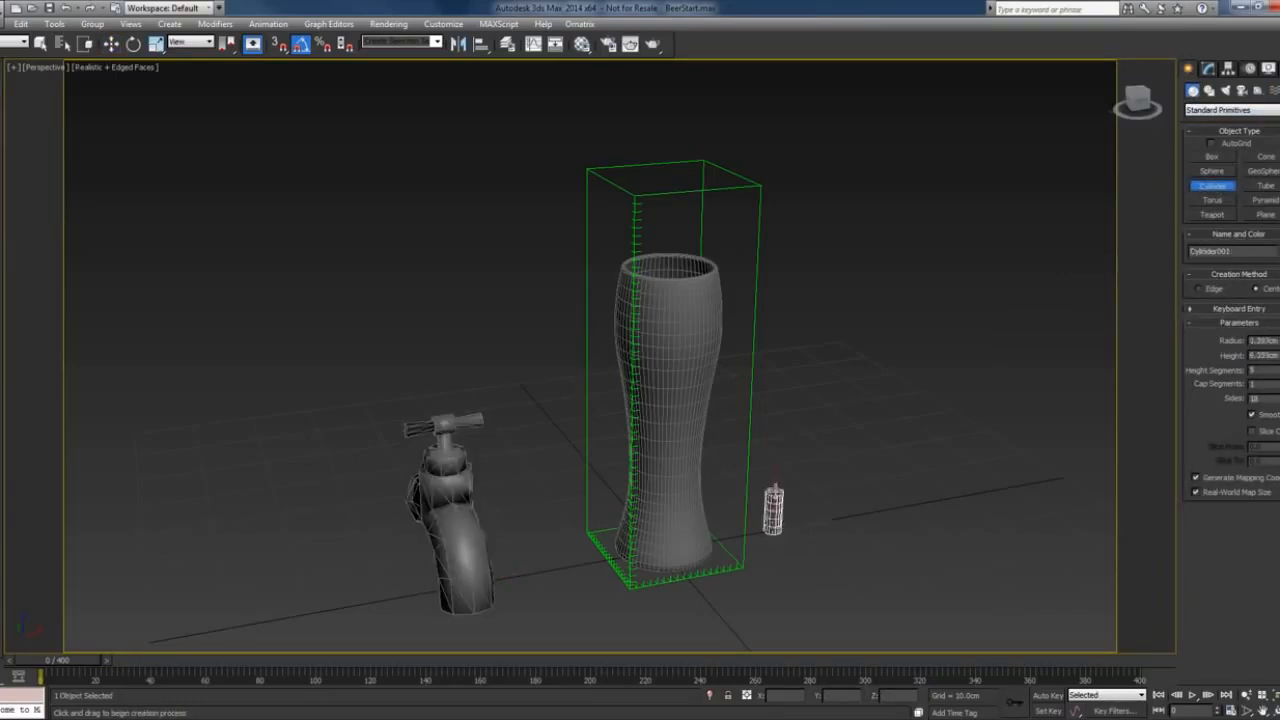
{"action": "double_click", "coordinate": [1258, 340]}
{"action": "type", "text": "1.2"}
{"action": "key", "text": "Tab"}
{"action": "type", "text": "8"}
{"action": "key", "text": "Tab"}
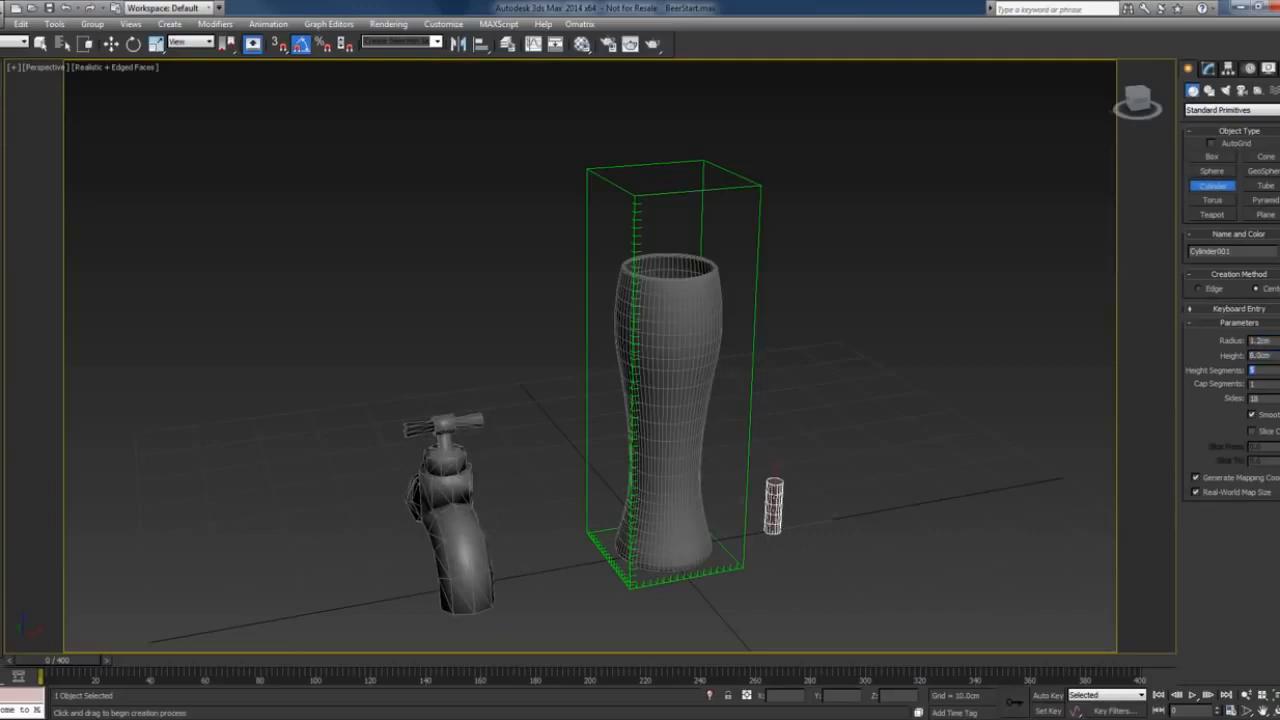
Center the cylinder on the glass by resetting its X and Y positions to 0.
{"action": "right_click", "coordinate": [960, 360]}
{"action": "right_click", "coordinate": [809, 697]}
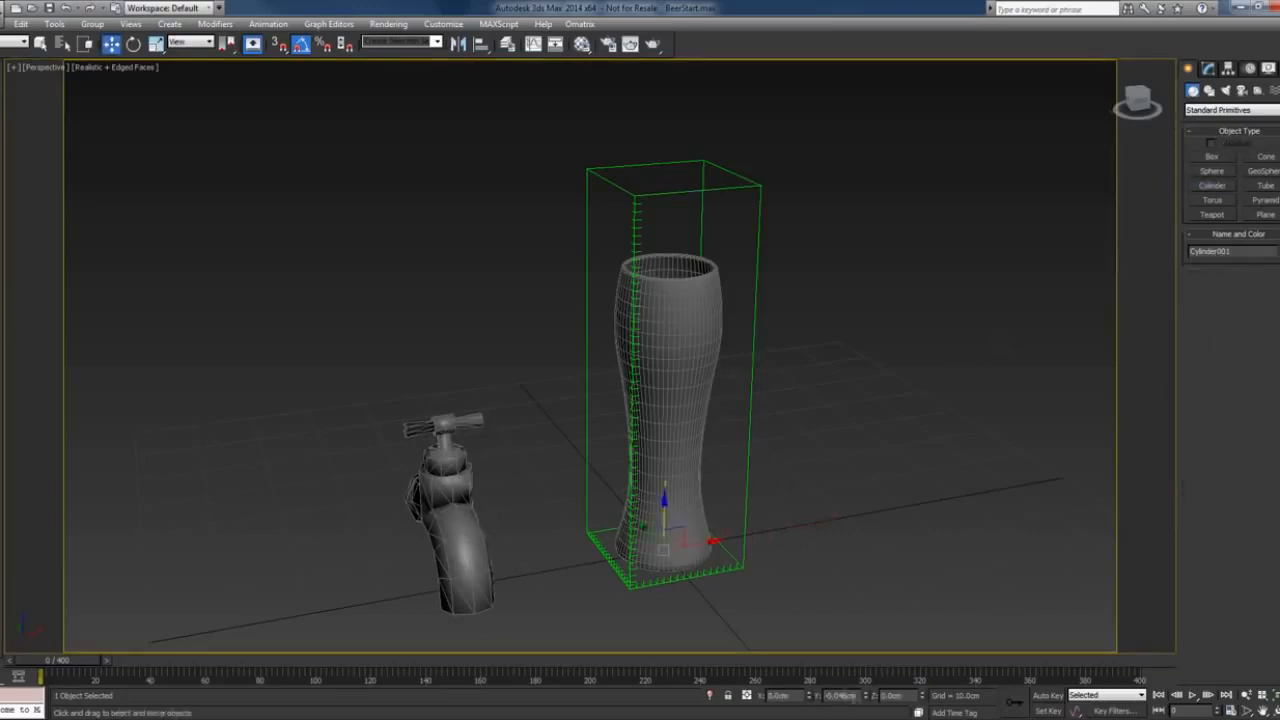
{"action": "right_click", "coordinate": [866, 695]}
Raise the cylinder above the glass's rim, slightly off-center, and tilt it 20 degrees around Y.
{"action": "key", "text": "f"}
{"action": "left_click_drag", "start_coordinate": [702, 568], "coordinate": [754, 180]}
{"action": "key", "text": "e"}
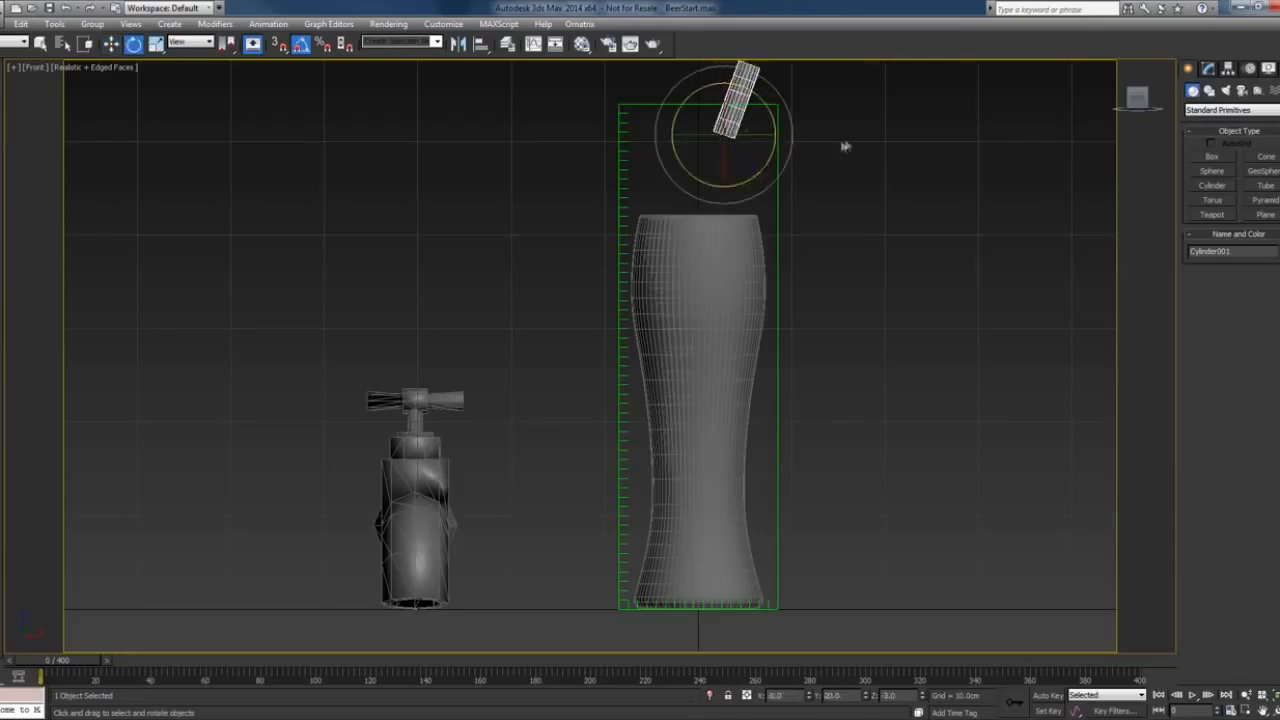
{"action": "key", "text": "v"}
{"action": "left_click", "coordinate": [866, 212]}
{"action": "key", "text": "v"}
{"action": "left_click", "coordinate": [869, 266]}
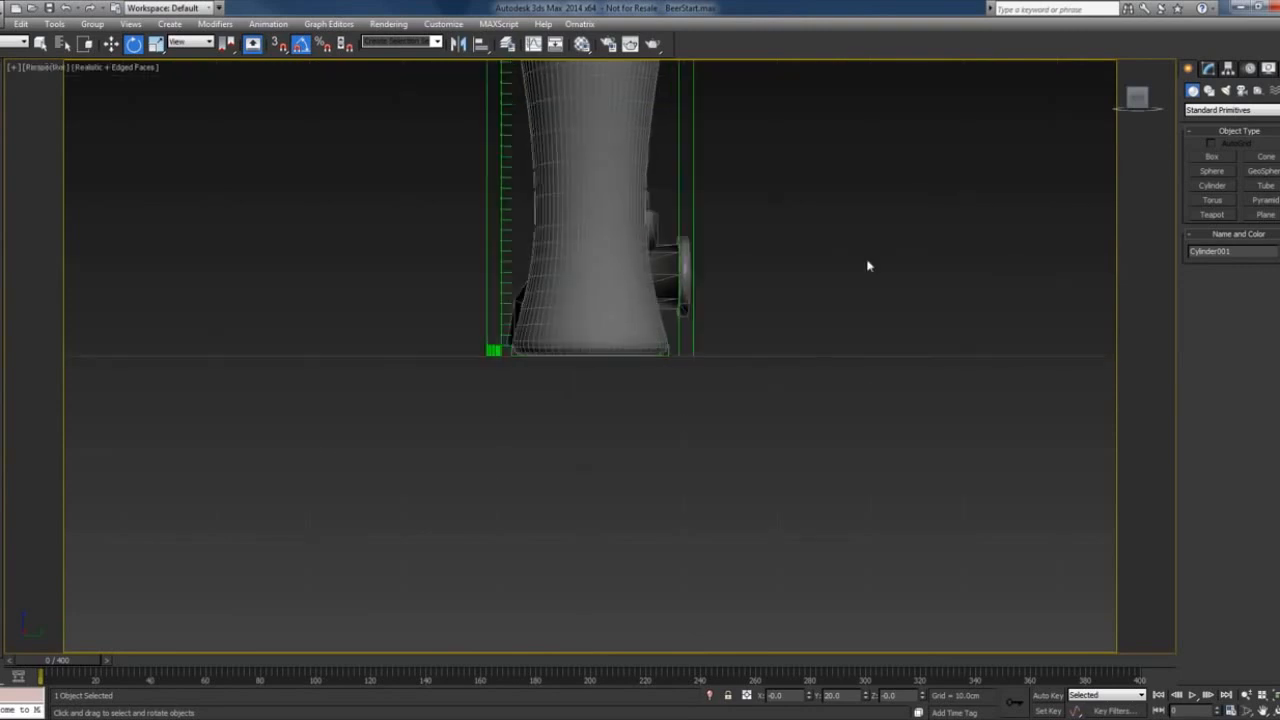
Add the tilted cylinder above the glass to the liquid source's emitter nodes.
{"action": "key", "text": "z"}
{"action": "middle_click_drag", "start_coordinate": [871, 267], "coordinate": [922, 252], "text": "alt"}
{"action": "scroll", "coordinate": [911, 265], "scroll_direction": "down", "scroll_amount": 5}
{"action": "left_click", "coordinate": [584, 431]}
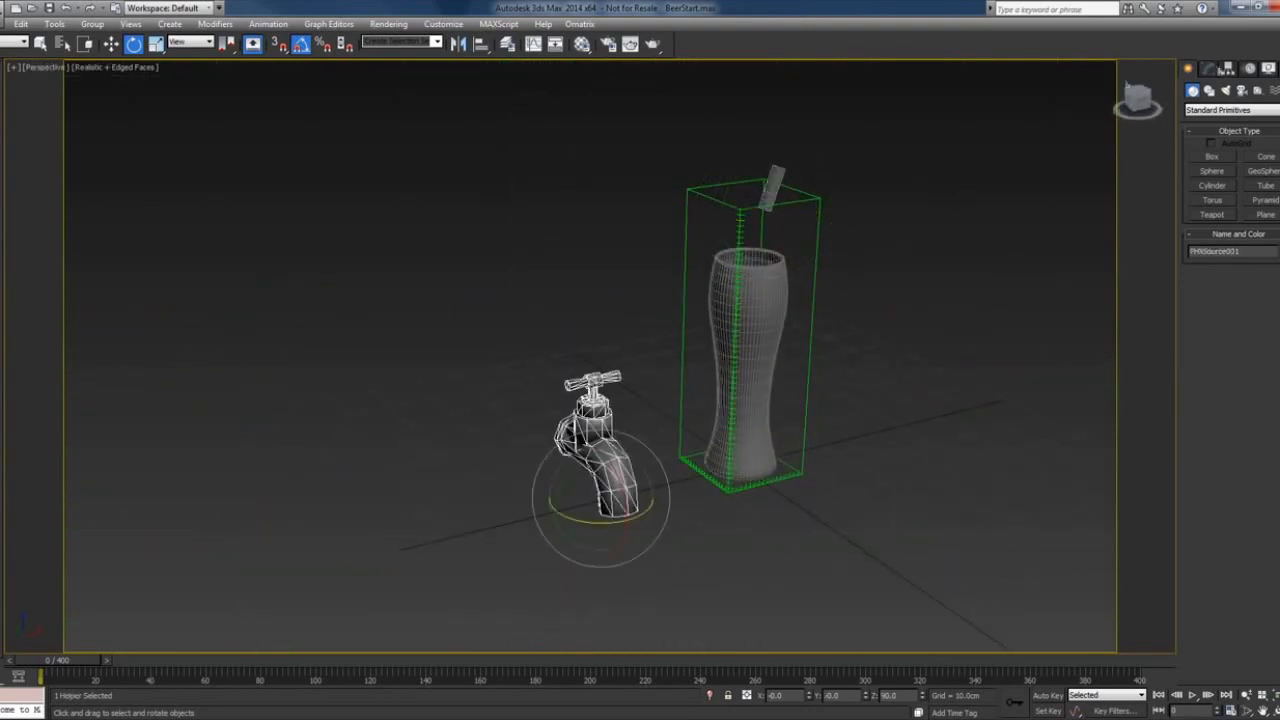
{"action": "left_click", "coordinate": [1208, 68]}
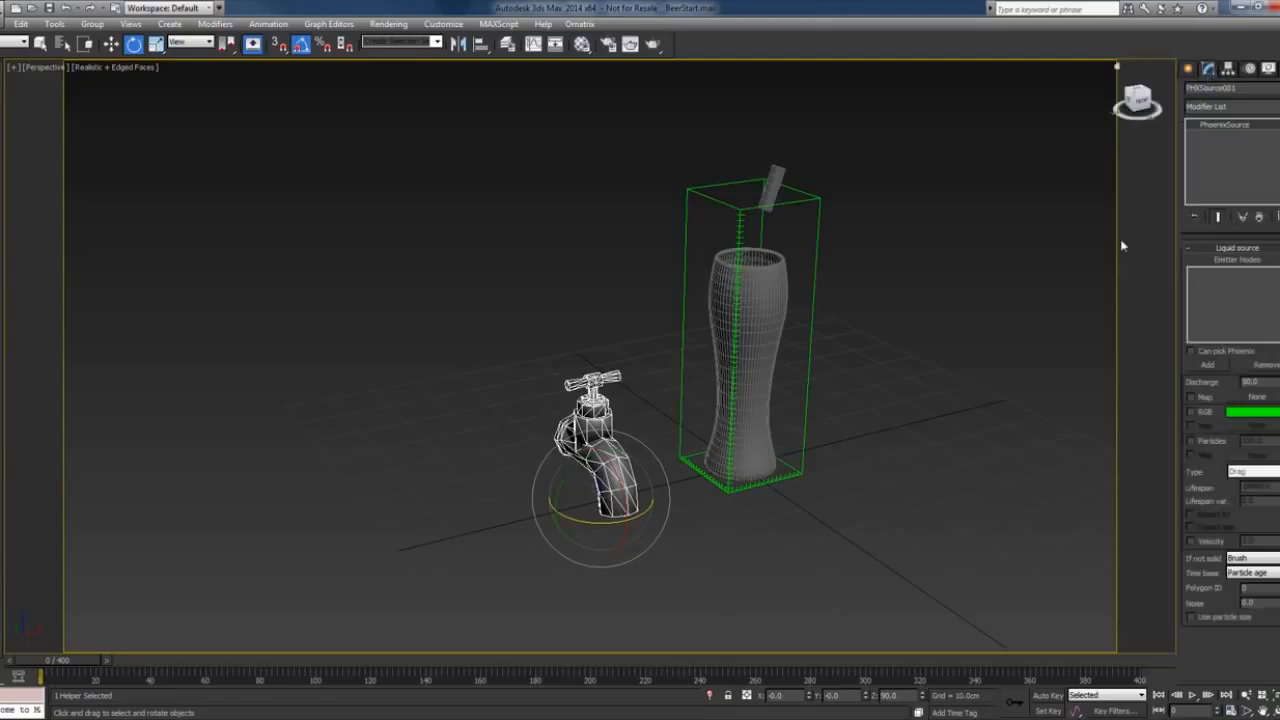
{"action": "left_click", "coordinate": [1207, 366]}
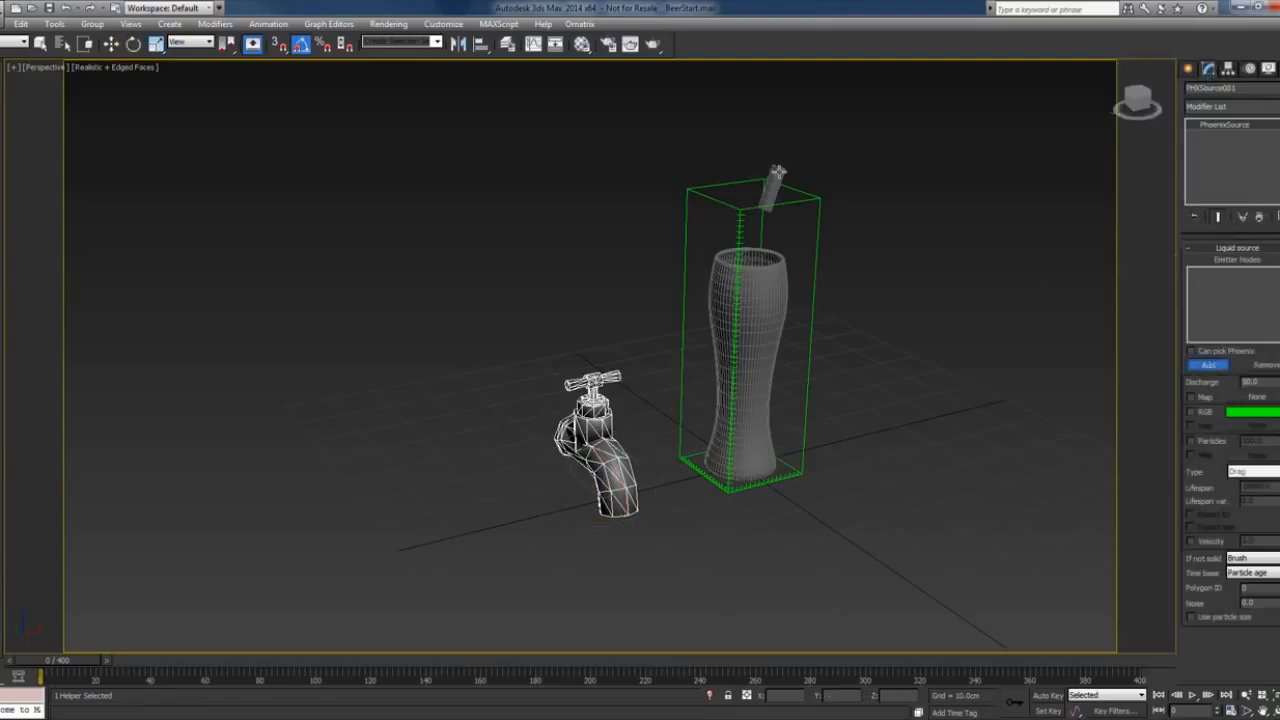
{"action": "left_click", "coordinate": [776, 174]}
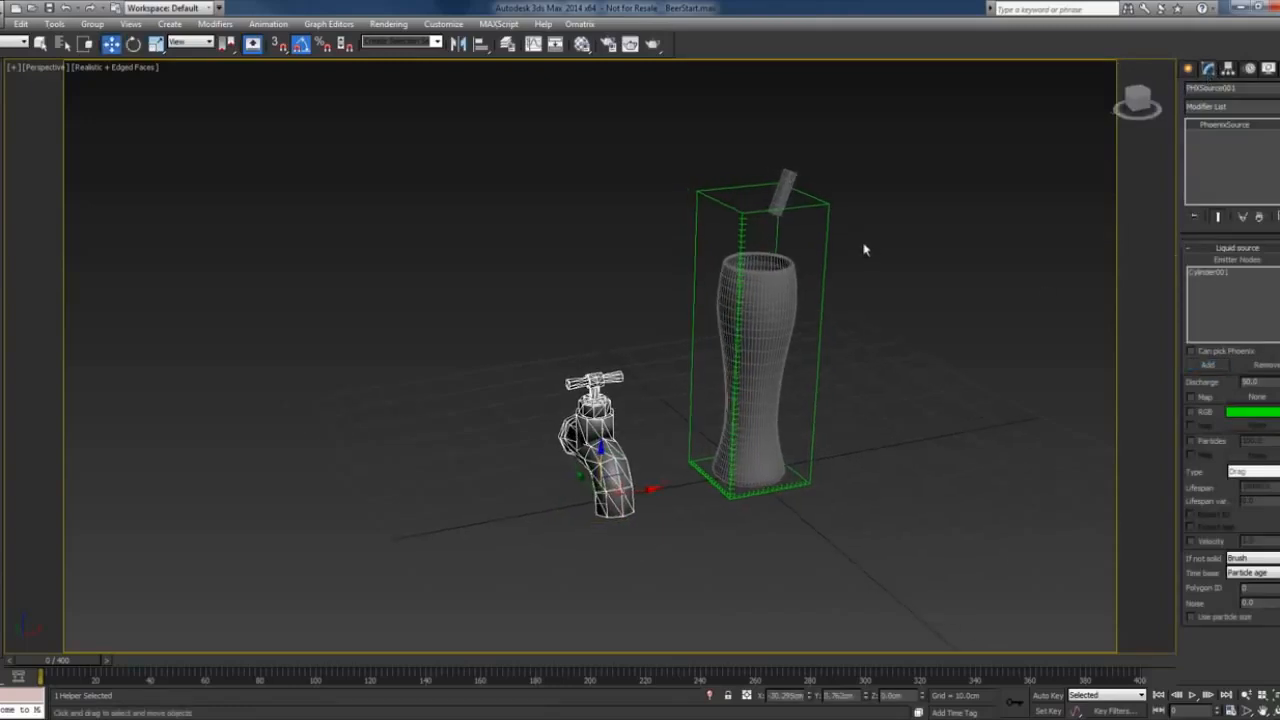
Set the Phoenix simulator grid's cell size to 0.3 cm.
{"action": "middle_click_drag", "start_coordinate": [913, 217], "coordinate": [870, 227]}
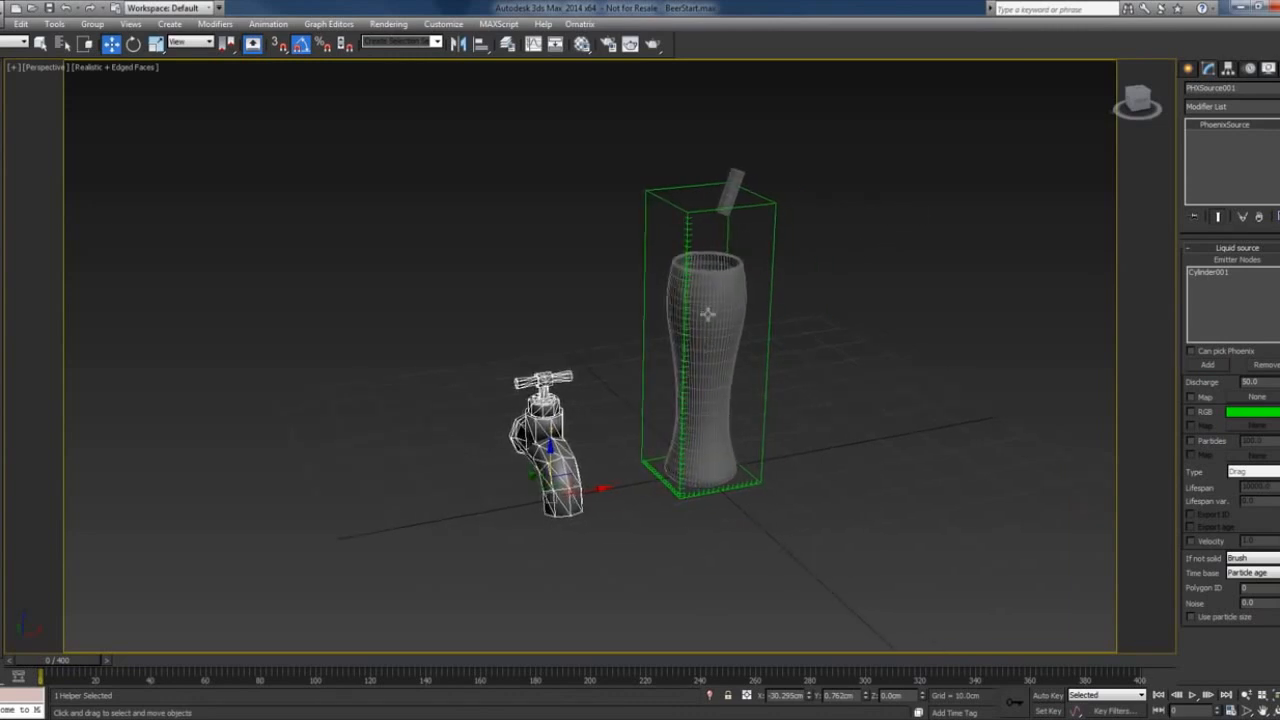
{"action": "scroll", "coordinate": [707, 314], "scroll_direction": "up", "scroll_amount": 6}
{"action": "scroll", "coordinate": [697, 199], "scroll_direction": "up", "scroll_amount": 3}
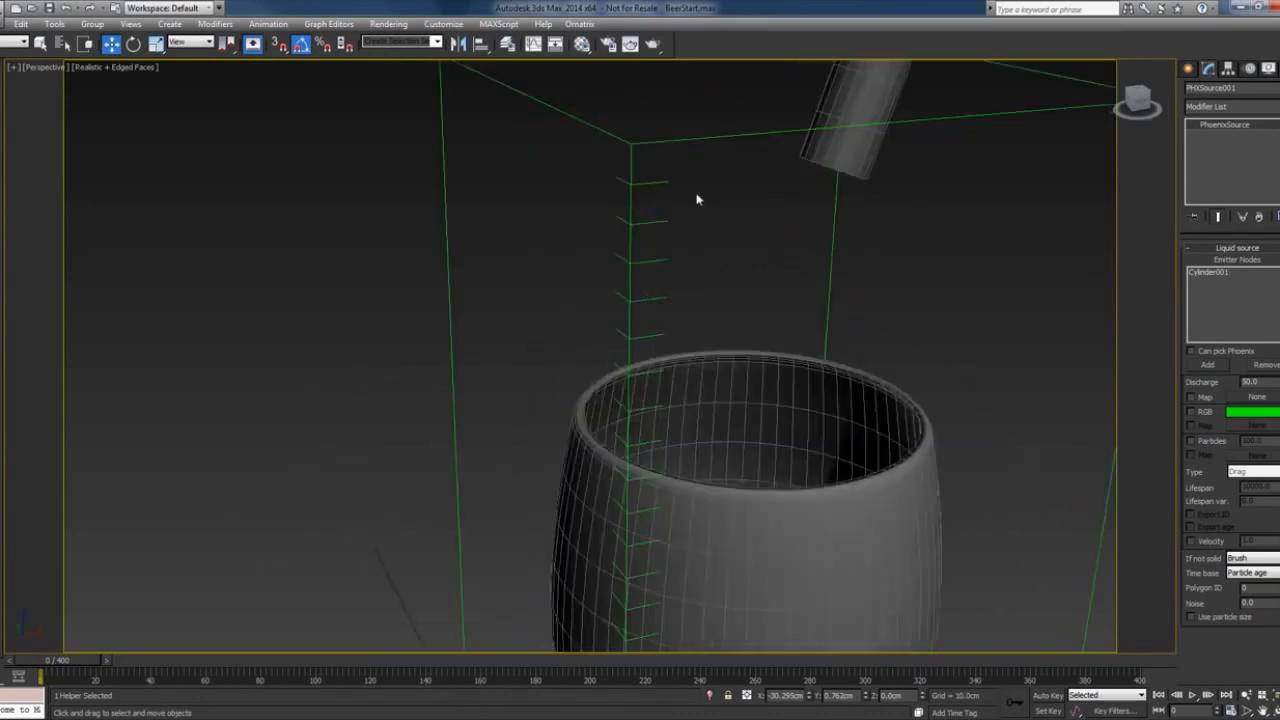
{"action": "left_click", "coordinate": [628, 300]}
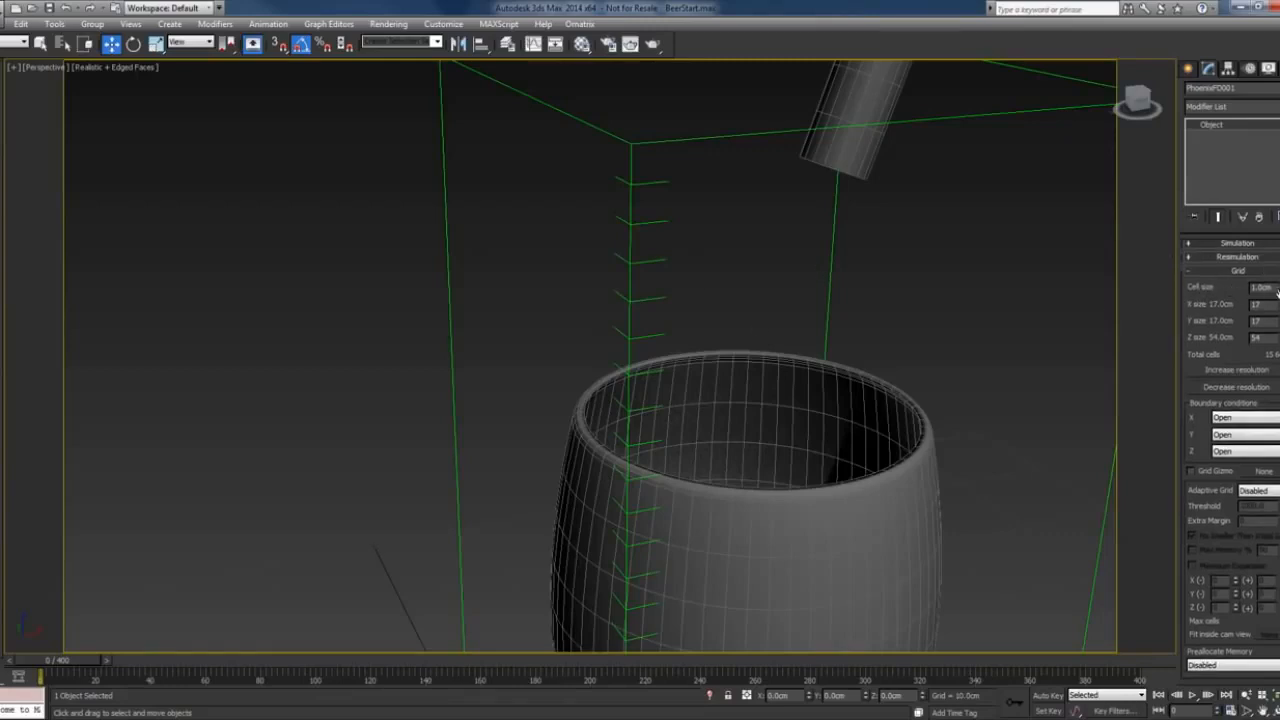
{"action": "left_click_drag", "start_coordinate": [1279, 289], "coordinate": [1279, 354]}
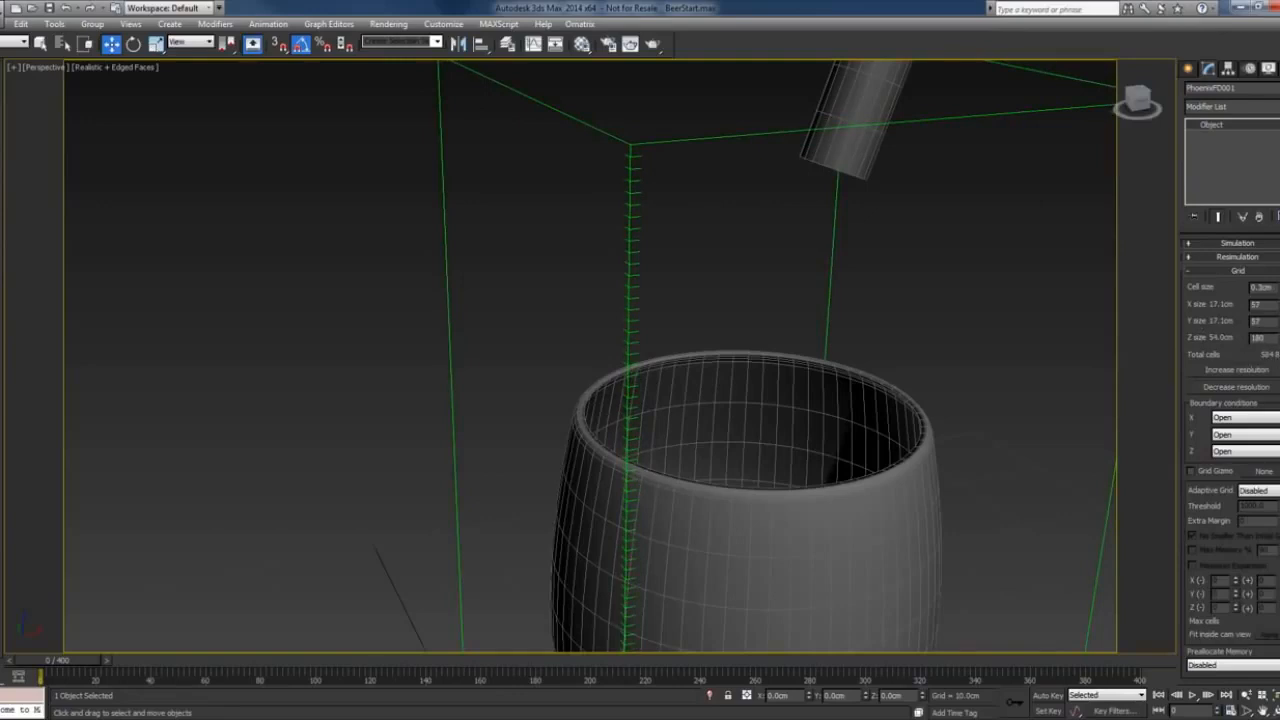
Widen the command panel to two columns, then run the Phoenix simulation briefly and pause it.
{"action": "scroll", "coordinate": [847, 300], "scroll_direction": "down", "scroll_amount": 10}
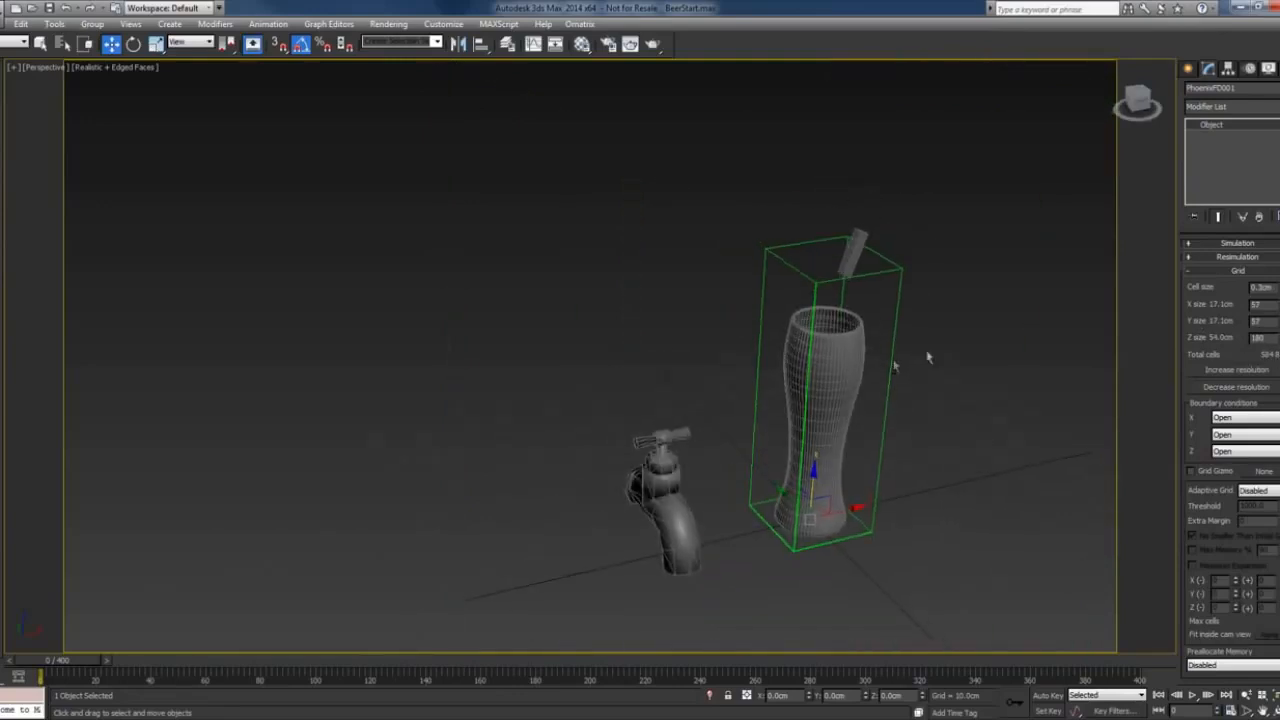
{"action": "scroll", "coordinate": [830, 297], "scroll_direction": "up", "scroll_amount": 4}
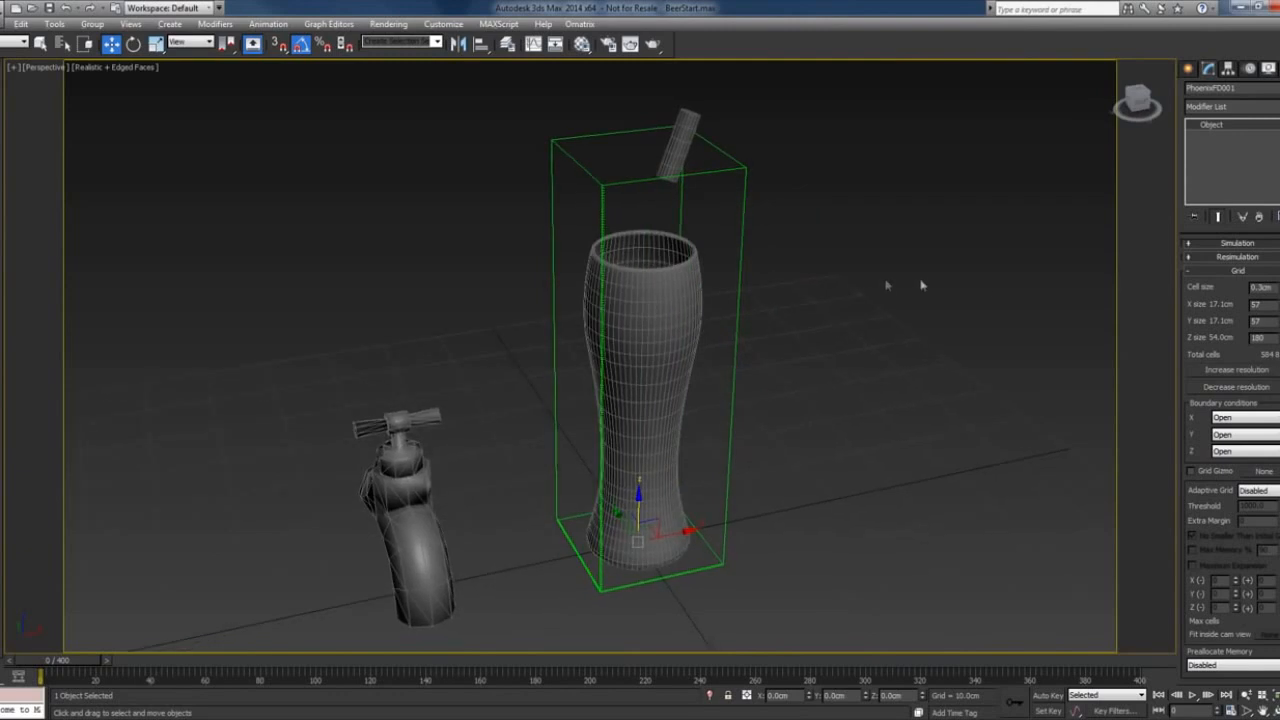
{"action": "left_click_drag", "start_coordinate": [1178, 276], "coordinate": [1052, 290]}
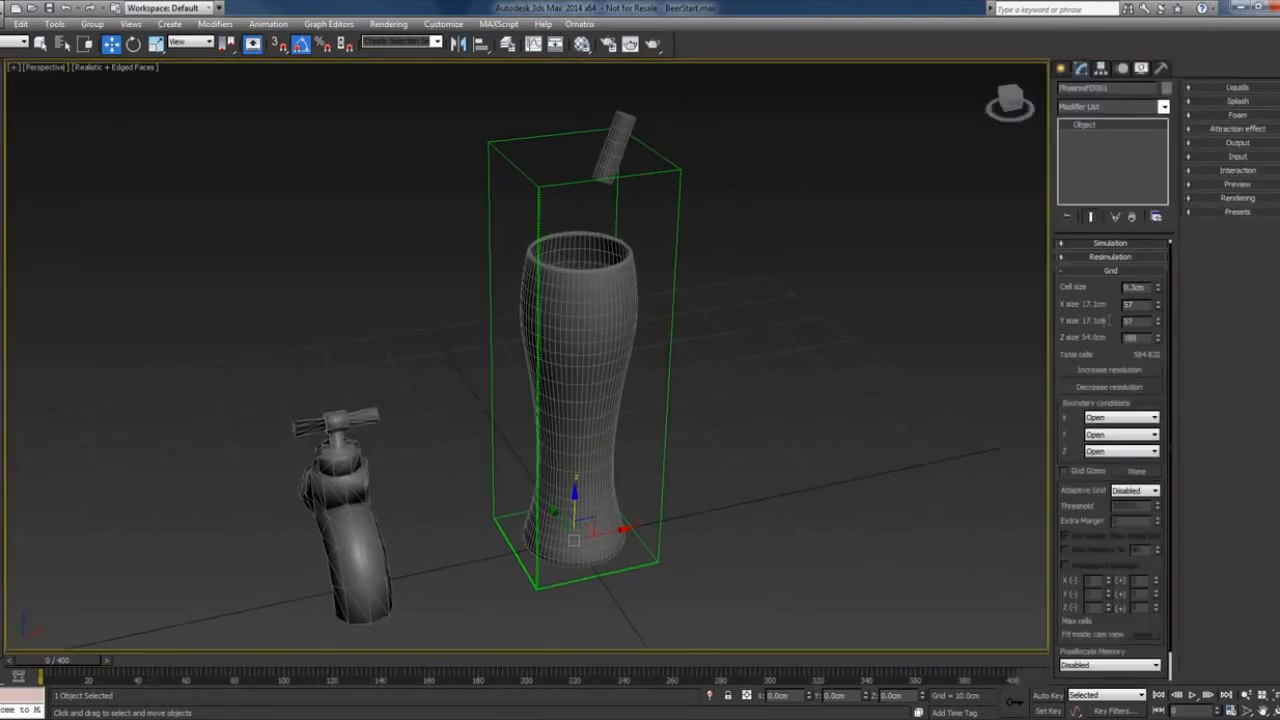
{"action": "left_click", "coordinate": [1109, 249]}
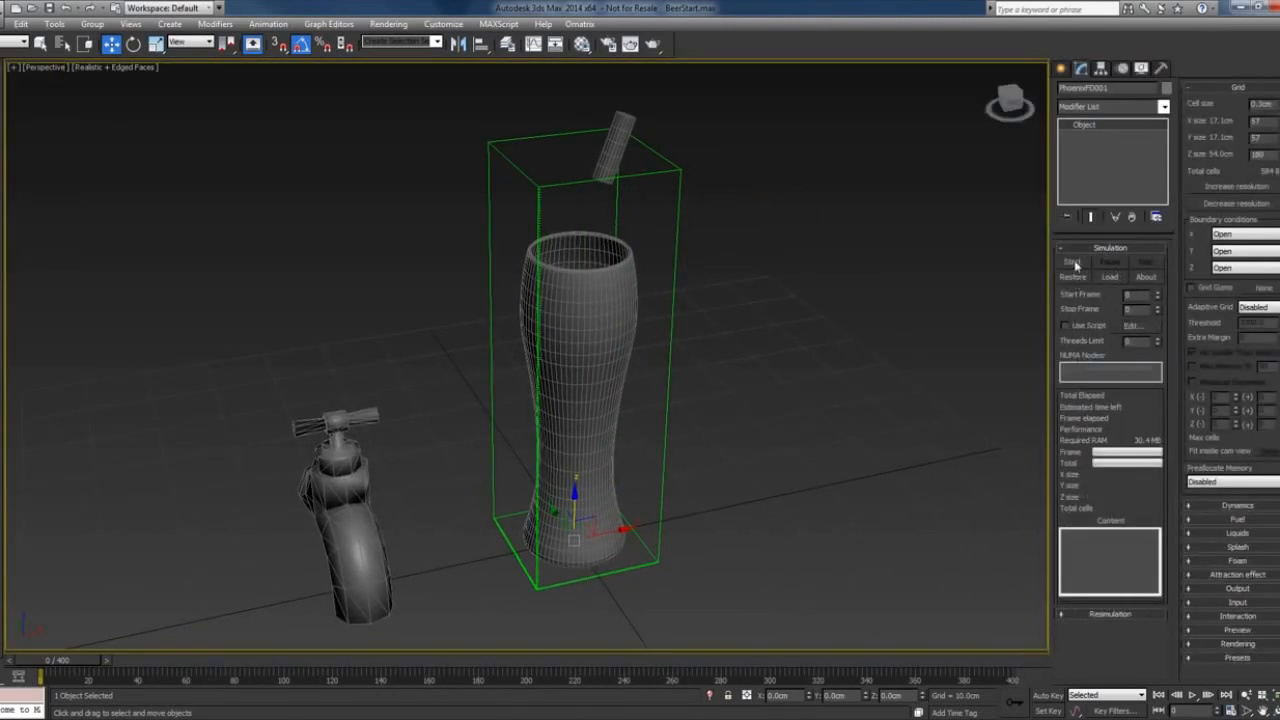
{"action": "left_click", "coordinate": [1073, 262]}
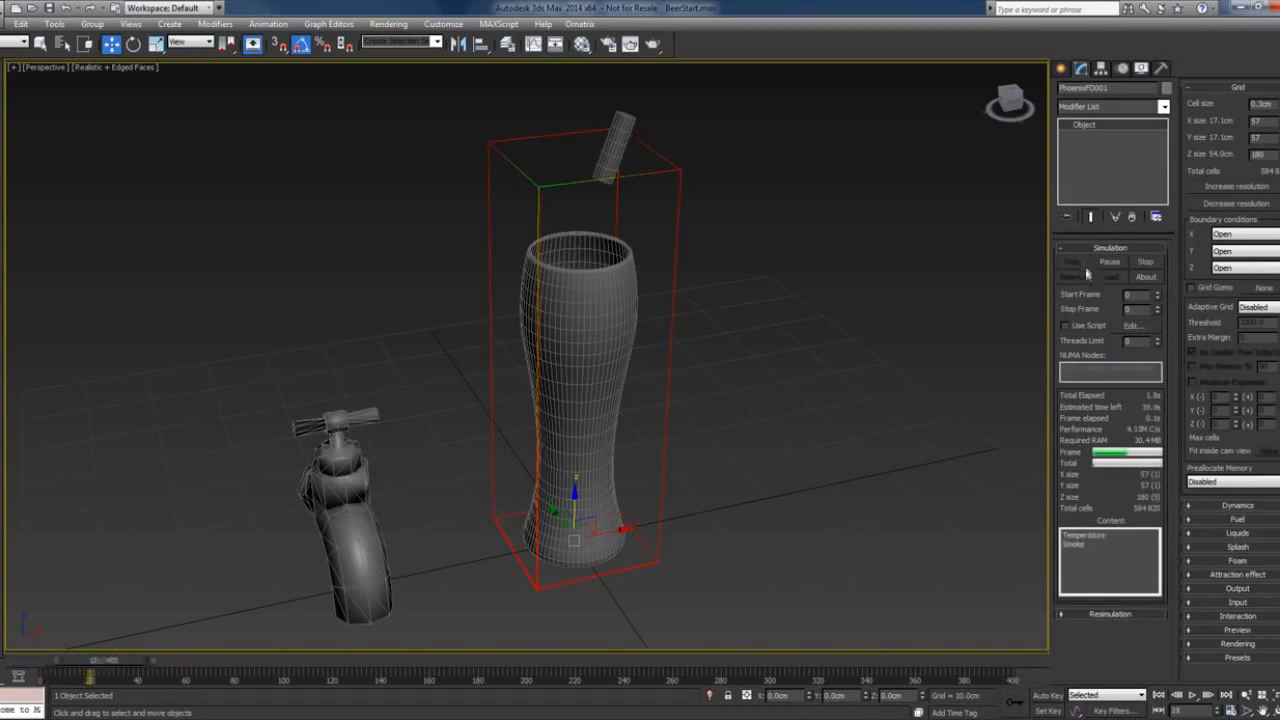
{"action": "left_click", "coordinate": [1108, 262]}
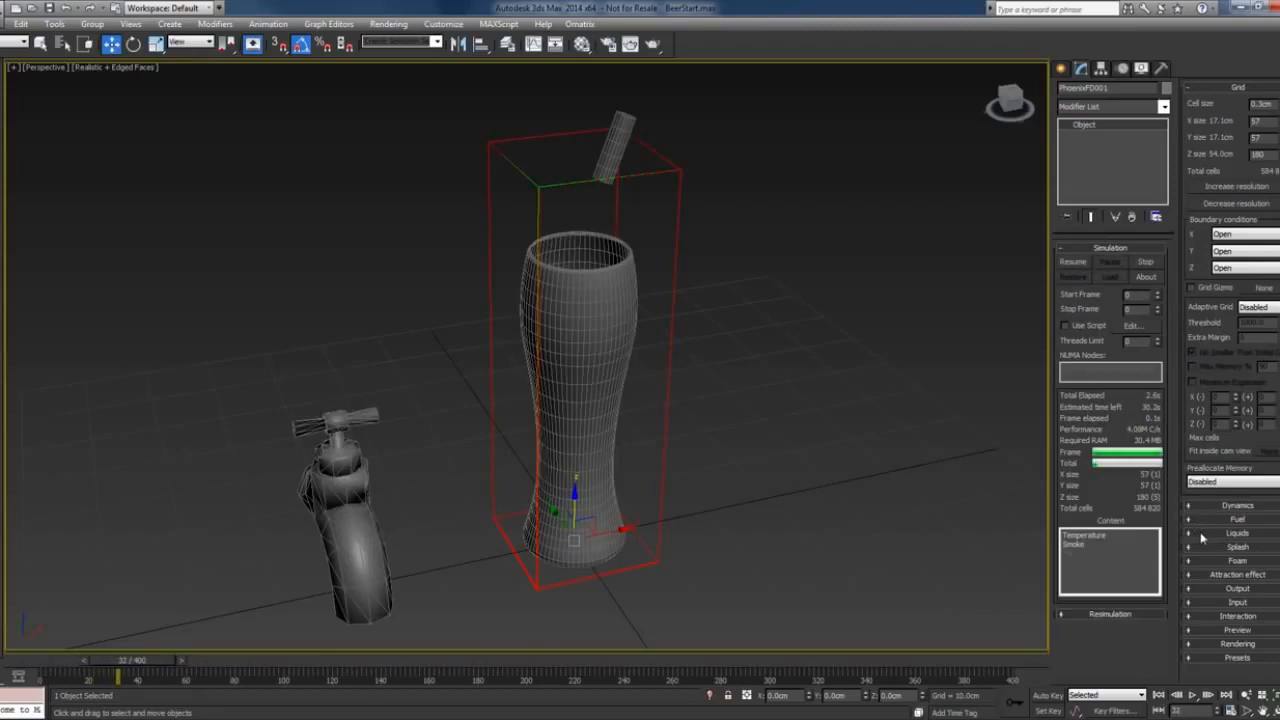
Enable liquids for the simulator, then restart the simulation and pause it after a few frames to inspect the flow.
{"action": "left_click", "coordinate": [1201, 536]}
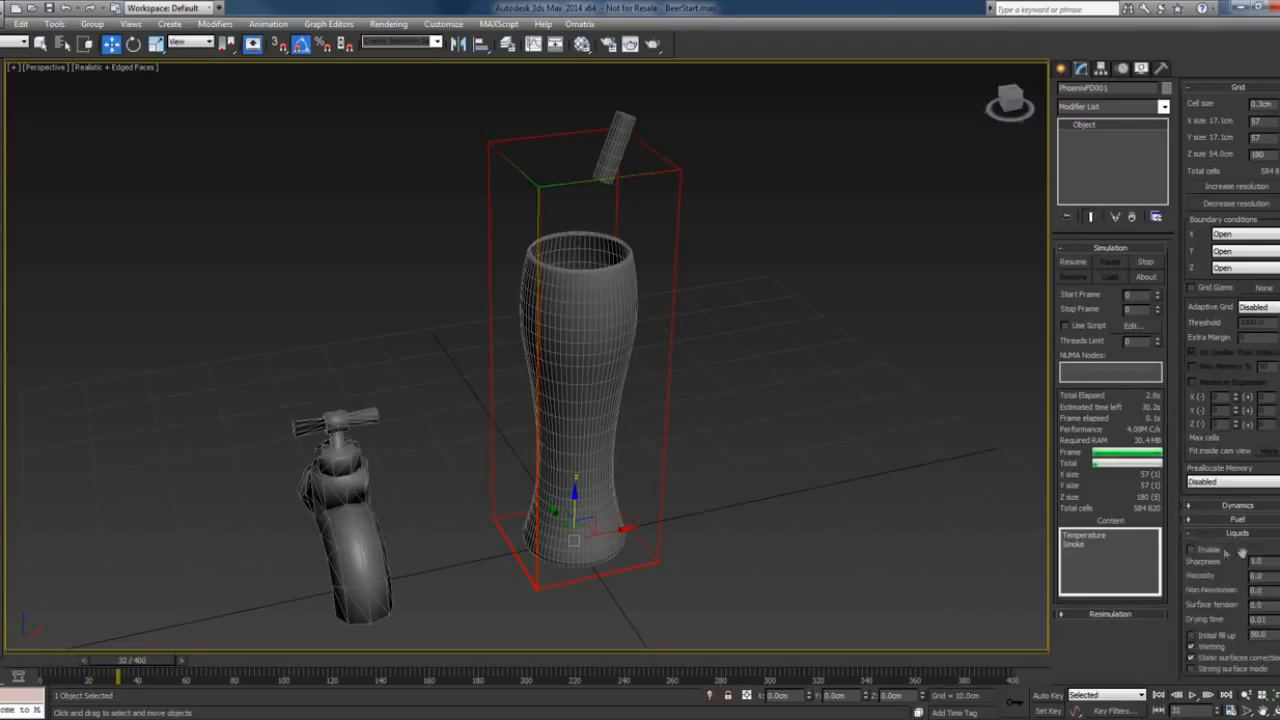
{"action": "mouse_move", "coordinate": [1242, 553]}
{"action": "left_mouse_down"}
{"action": "mouse_move", "coordinate": [1238, 486]}
{"action": "mouse_move", "coordinate": [1247, 555]}
{"action": "left_mouse_up"}
{"action": "left_click", "coordinate": [1146, 264]}
{"action": "left_click", "coordinate": [1073, 262]}
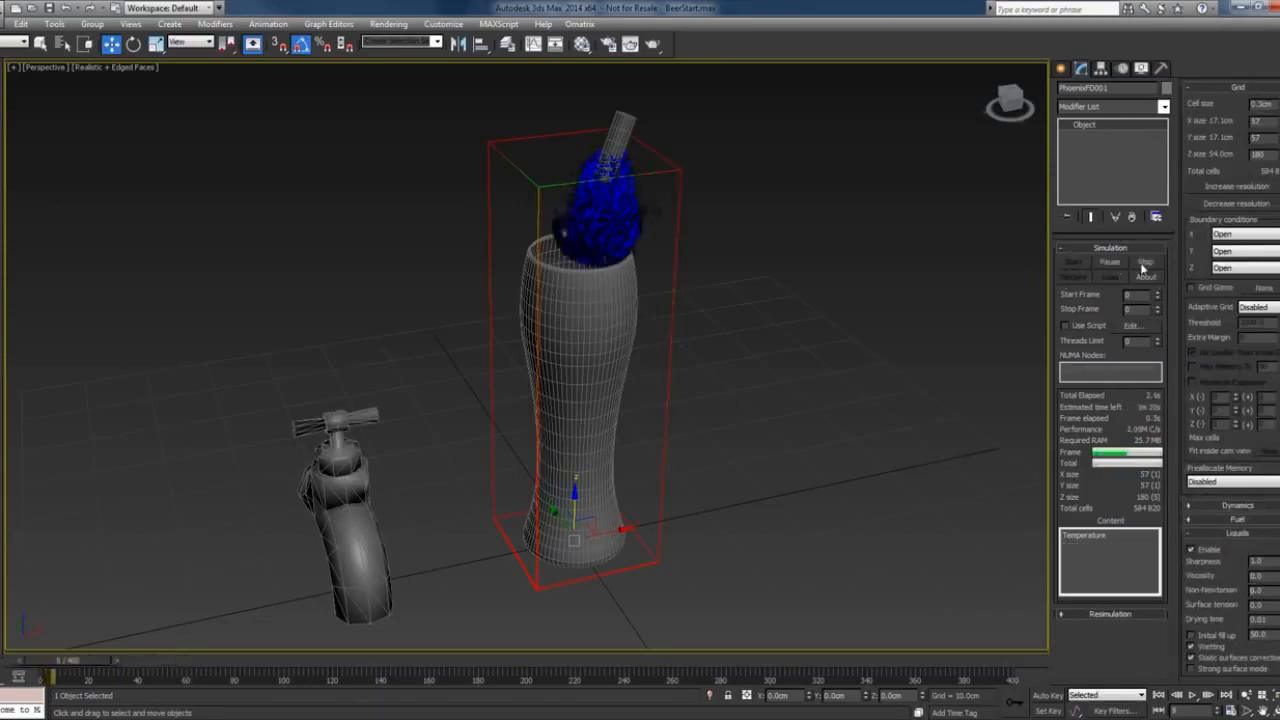
{"action": "left_click", "coordinate": [1110, 262]}
{"action": "middle_click_drag", "start_coordinate": [749, 277], "coordinate": [779, 290], "text": "alt"}
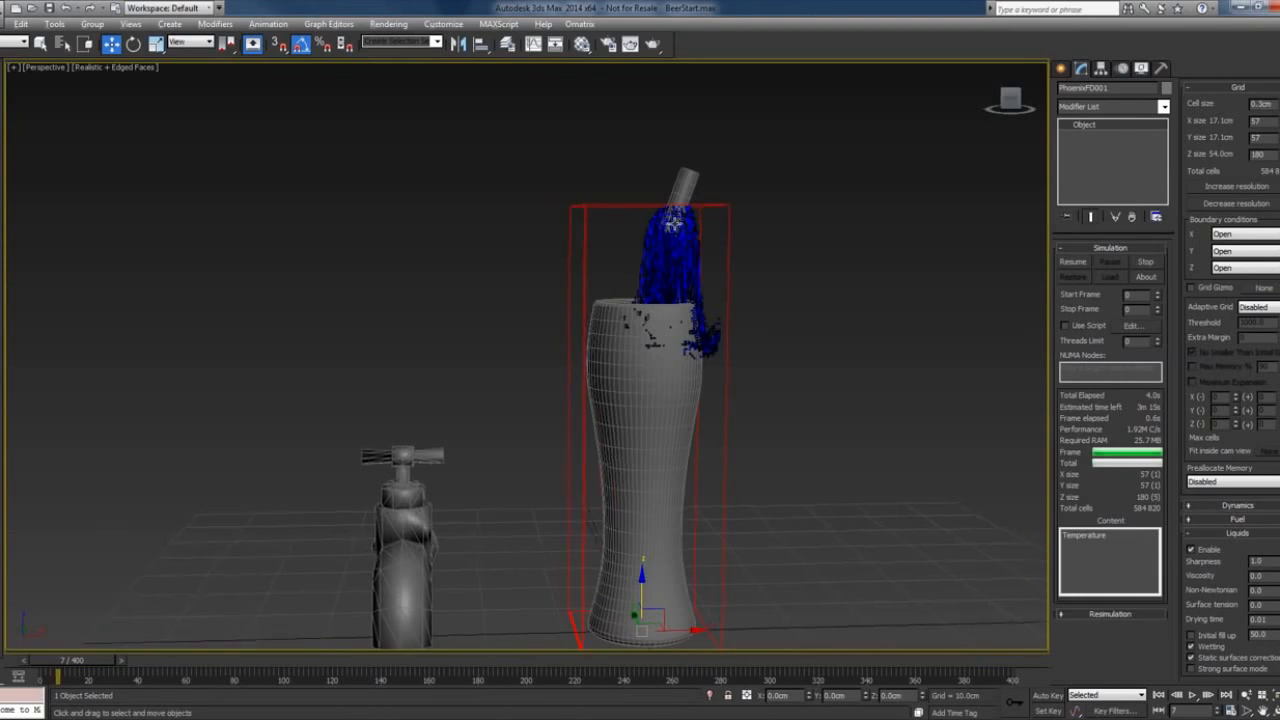
{"action": "middle_click_drag", "start_coordinate": [673, 222], "coordinate": [697, 238], "text": "alt"}
Add an Edit Poly modifier to the cylinder above the glass.
{"action": "left_click", "coordinate": [658, 230]}
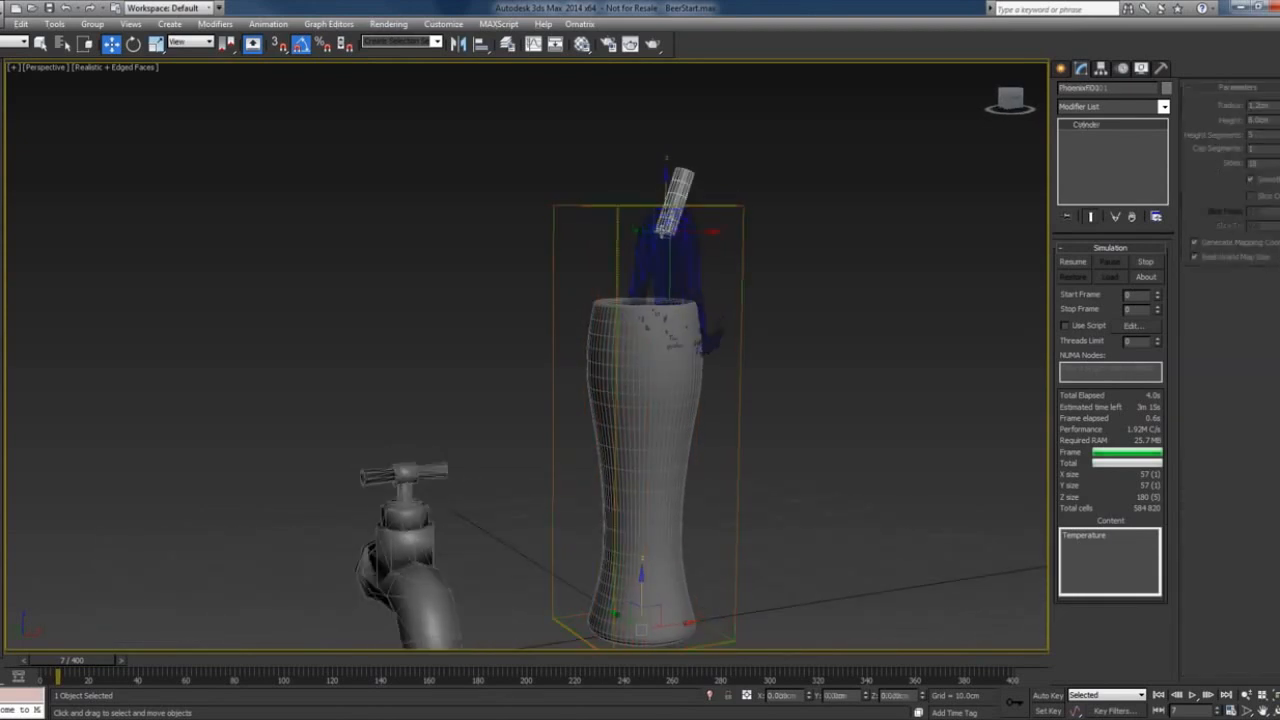
{"action": "scroll", "coordinate": [660, 228], "scroll_direction": "up", "scroll_amount": 10}
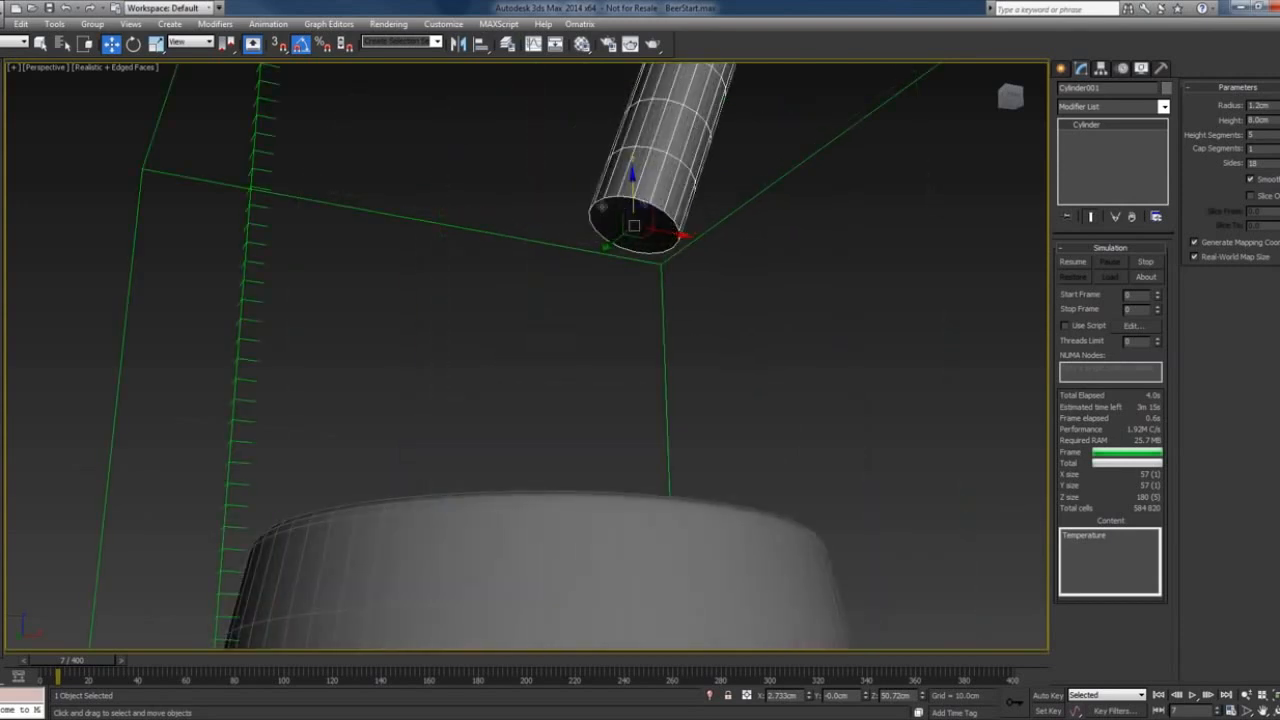
{"action": "scroll", "coordinate": [660, 230], "scroll_direction": "down", "scroll_amount": 8}
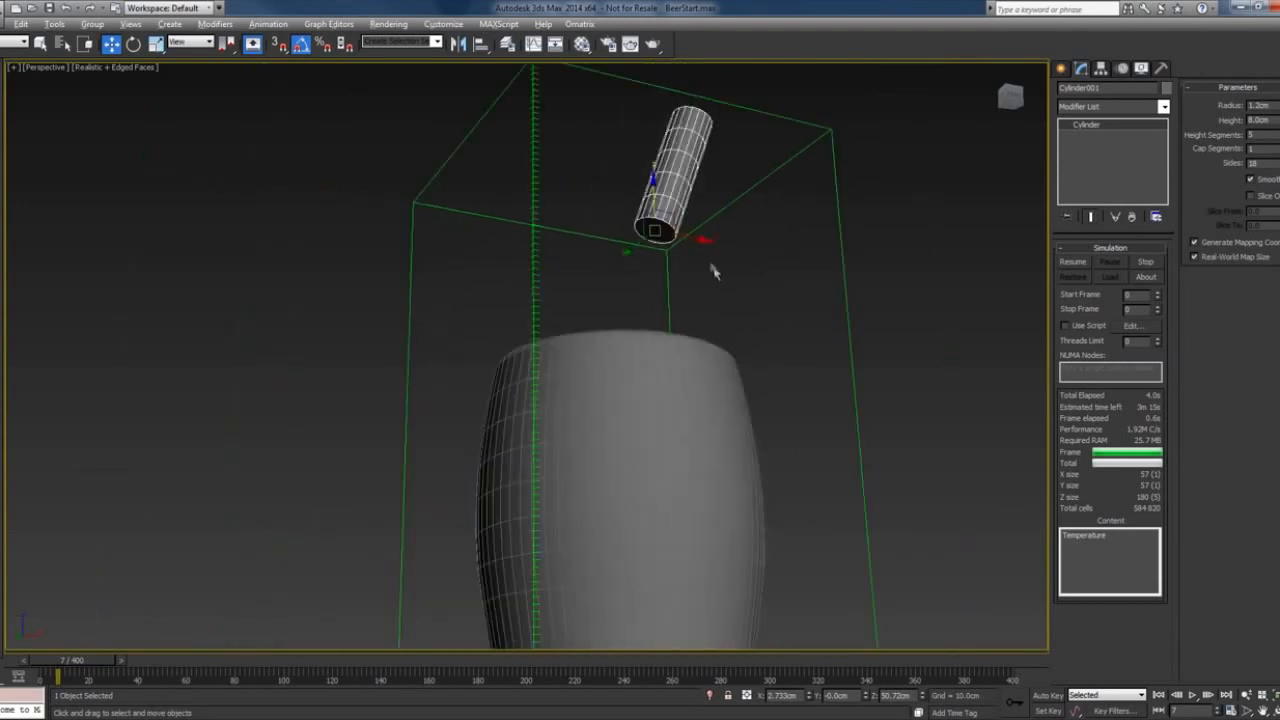
{"action": "middle_click_drag", "start_coordinate": [738, 260], "coordinate": [741, 252], "text": "alt"}
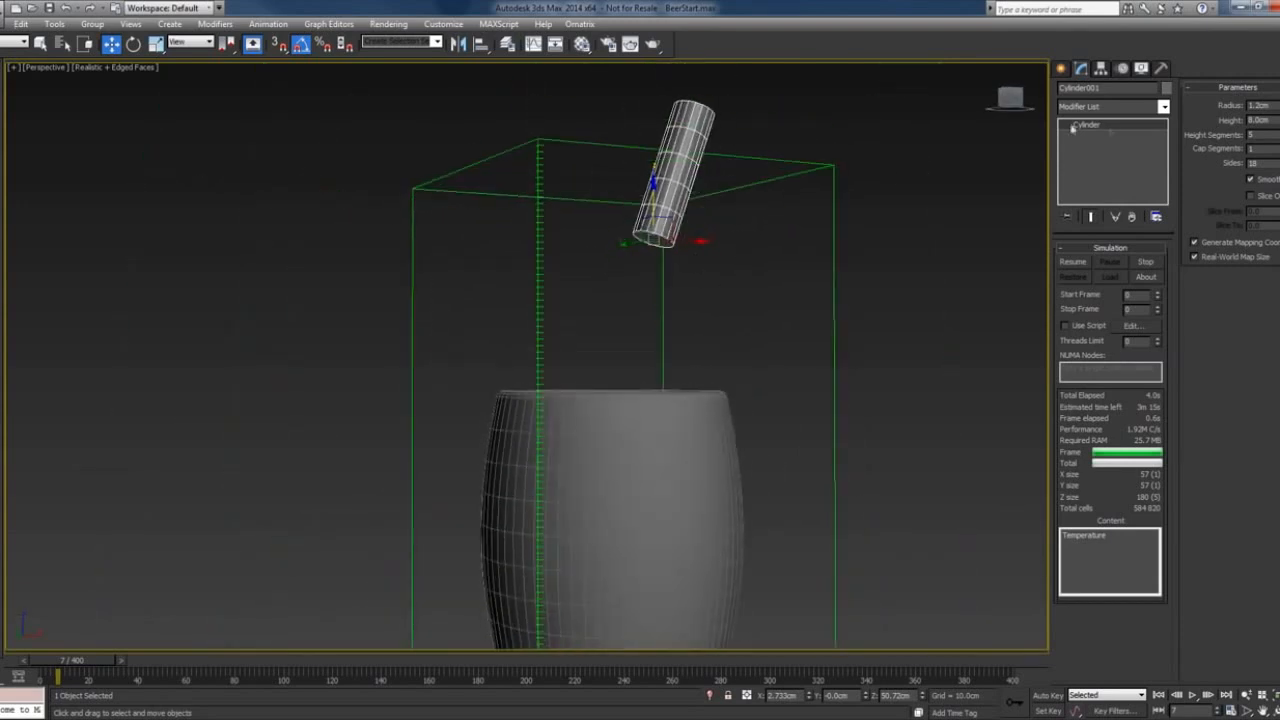
{"action": "left_click", "coordinate": [1162, 107]}
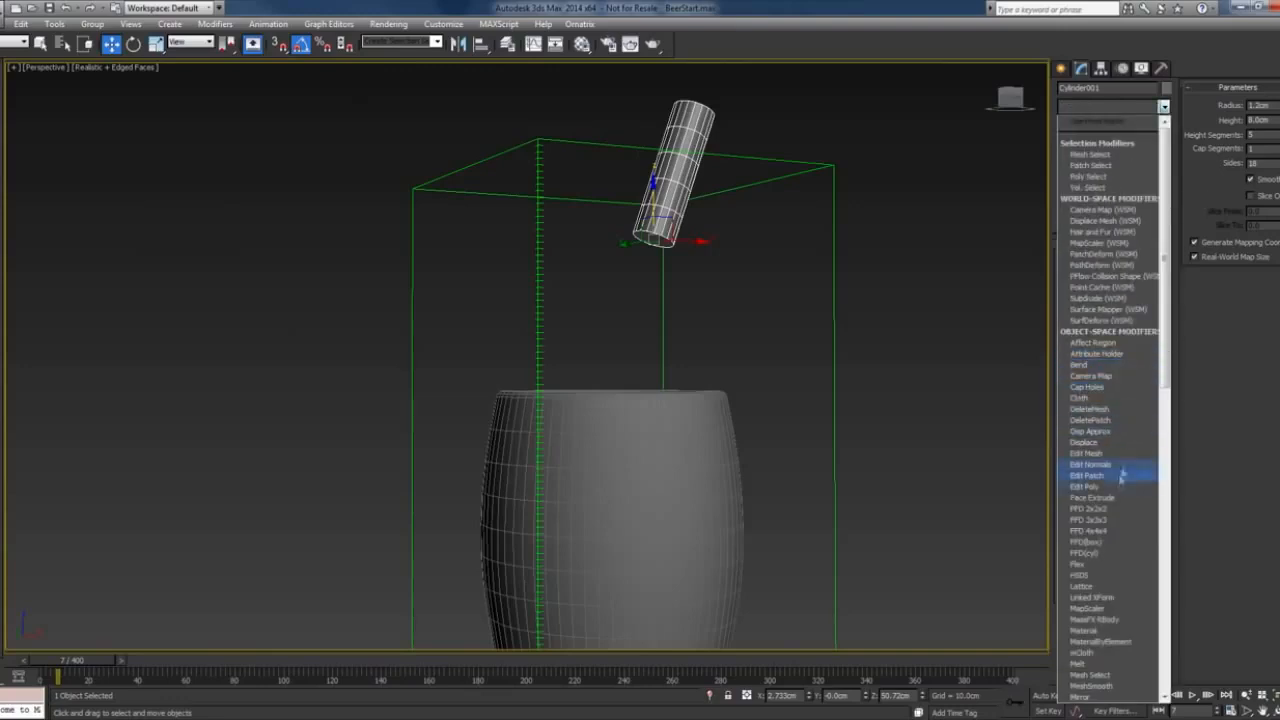
{"action": "left_click", "coordinate": [1121, 486]}
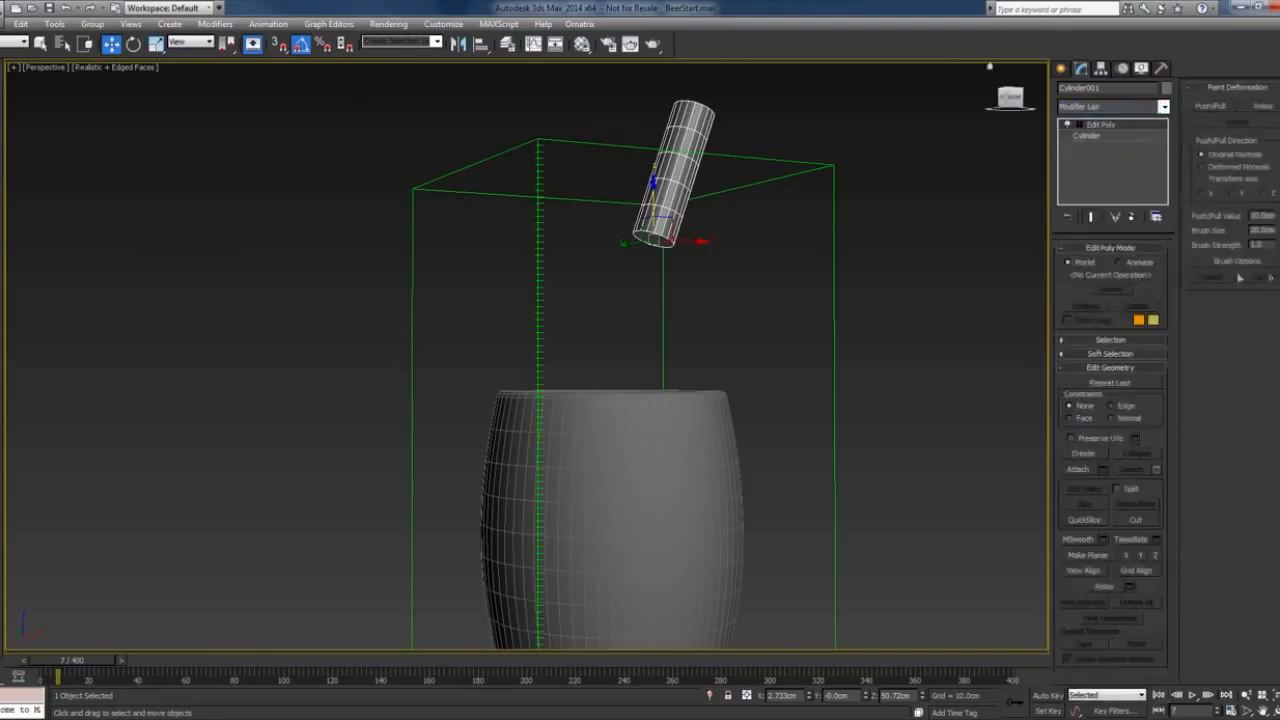
Assign material ID 1 to the cylinder's bottom cap polygon and ID 2 to all its other polygons.
{"action": "left_click", "coordinate": [1111, 341]}
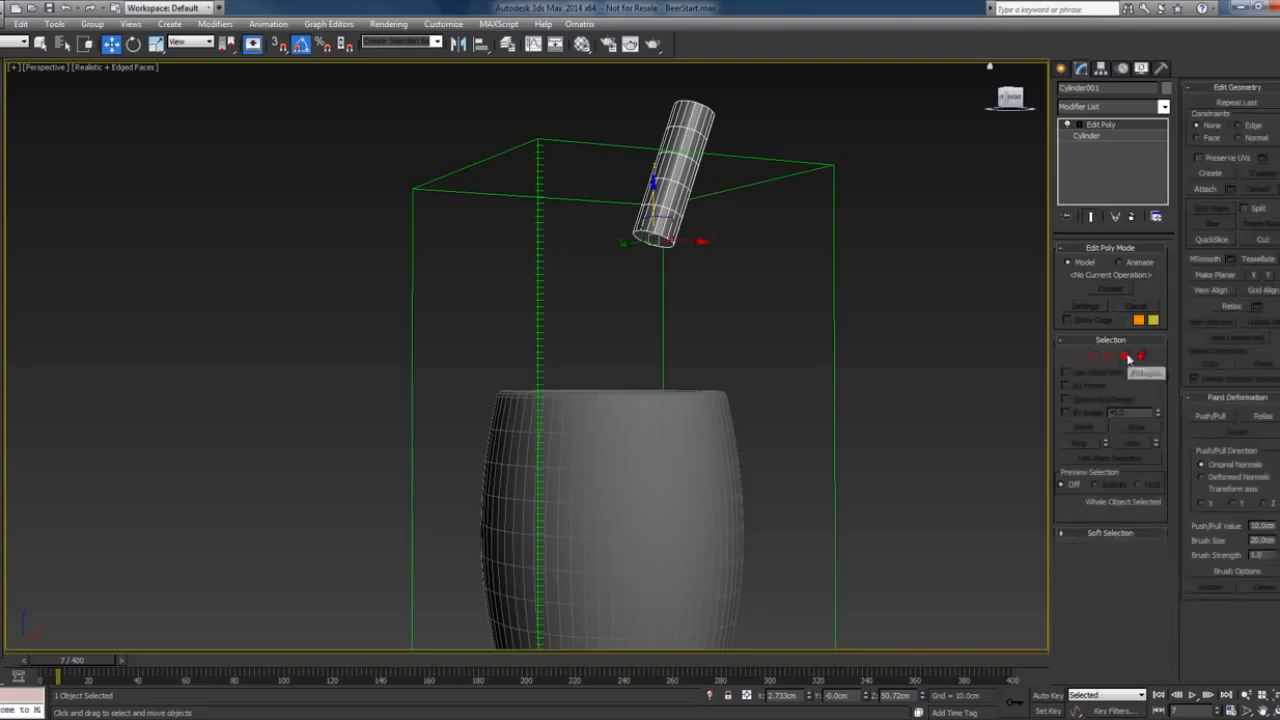
{"action": "left_click", "coordinate": [1125, 355]}
{"action": "middle_click_drag", "start_coordinate": [877, 354], "coordinate": [669, 271], "text": "alt"}
{"action": "left_click", "coordinate": [655, 222]}
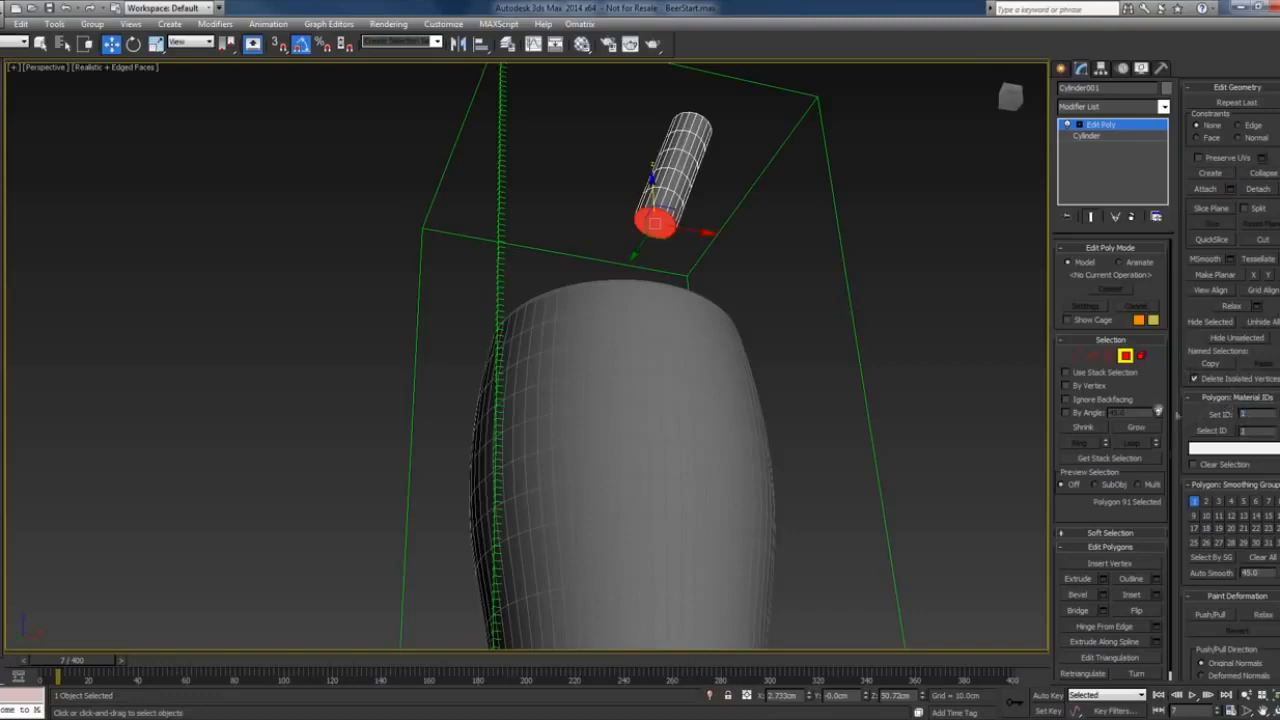
{"action": "key", "text": "ctrl+i"}
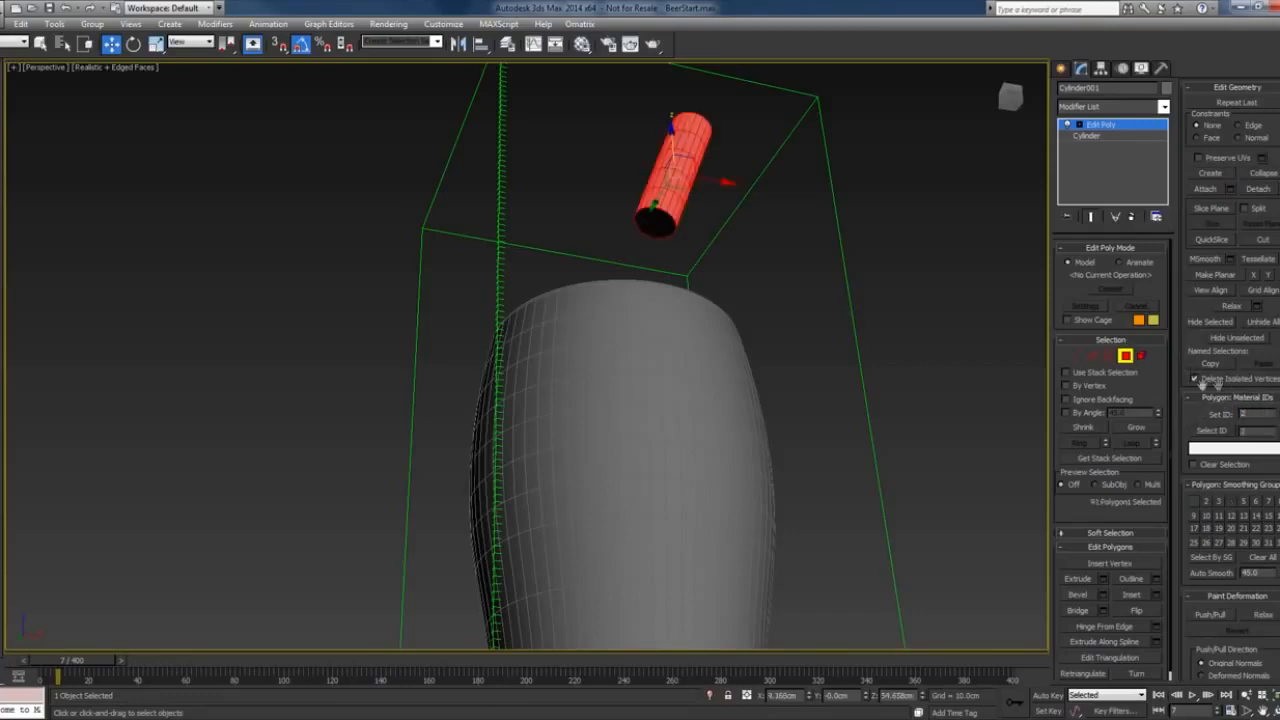
{"action": "left_click", "coordinate": [1125, 355]}
Set the liquid source's Polygon ID to 1 so that it emits only from the cylinder's bottom cap.
{"action": "scroll", "coordinate": [636, 238], "scroll_direction": "down", "scroll_amount": 3}
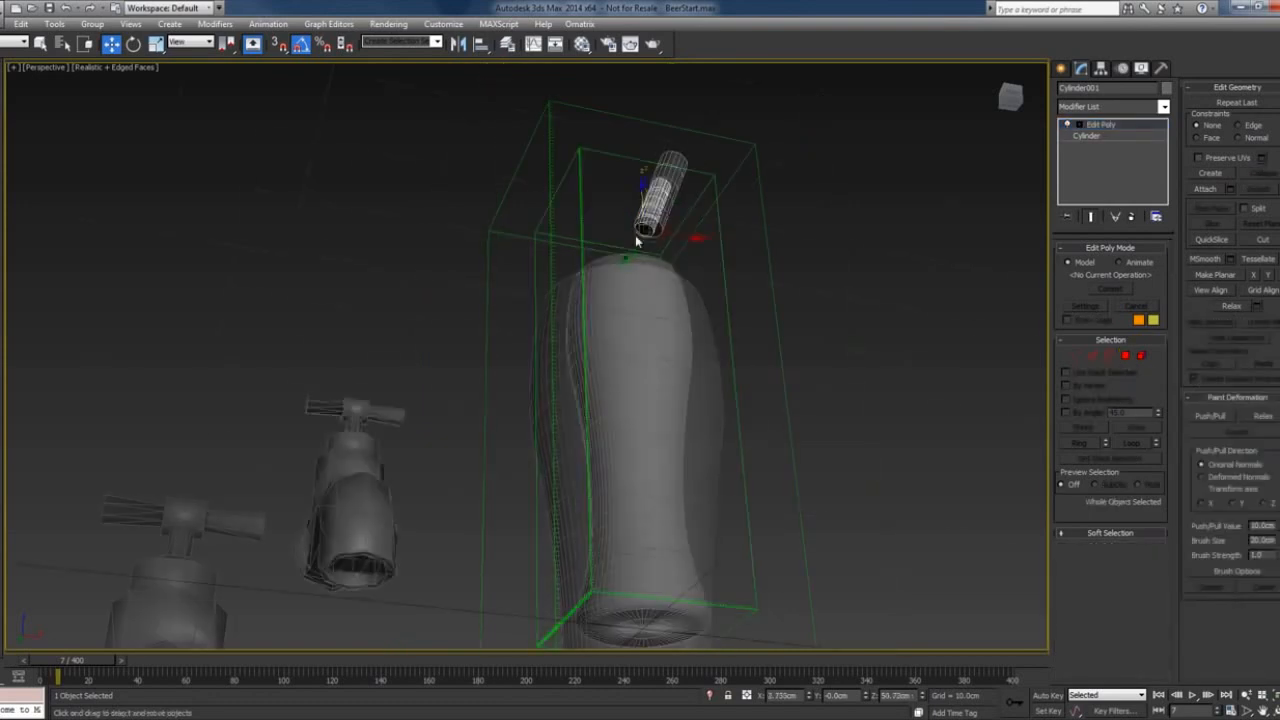
{"action": "scroll", "coordinate": [636, 240], "scroll_direction": "down", "scroll_amount": 3}
{"action": "middle_click_drag", "start_coordinate": [636, 240], "coordinate": [669, 391], "text": "alt"}
{"action": "left_click", "coordinate": [465, 413]}
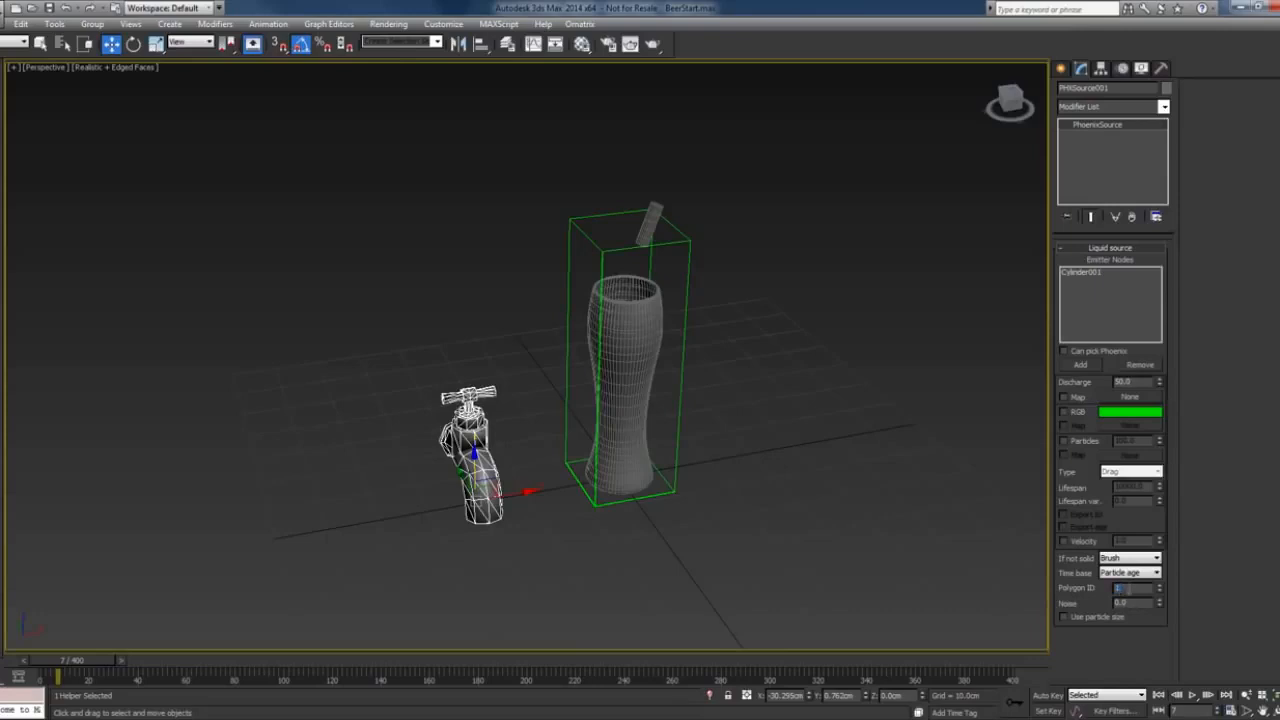
{"action": "left_click", "coordinate": [1124, 562]}
{"action": "left_click", "coordinate": [1128, 572]}
Rerun the liquid simulation for a few frames, pause it and examine the stream entering the glass.
{"action": "left_click", "coordinate": [676, 495]}
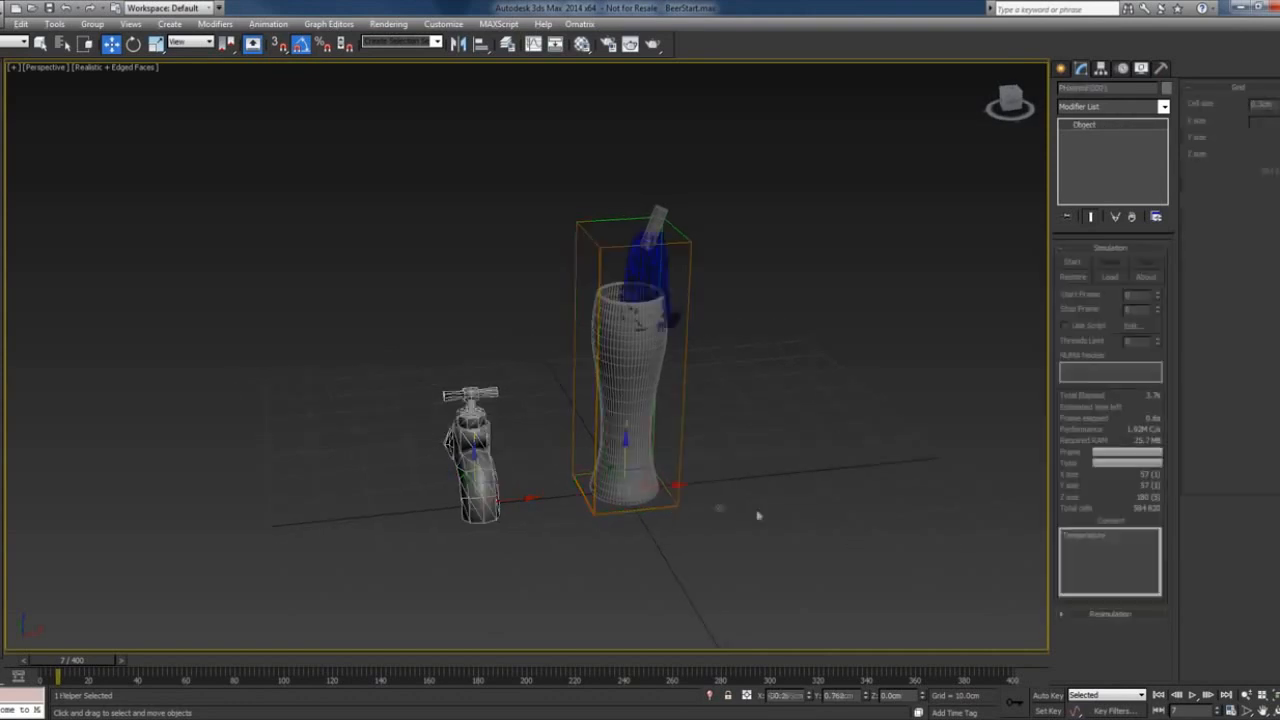
{"action": "middle_click_drag", "start_coordinate": [802, 490], "coordinate": [804, 506]}
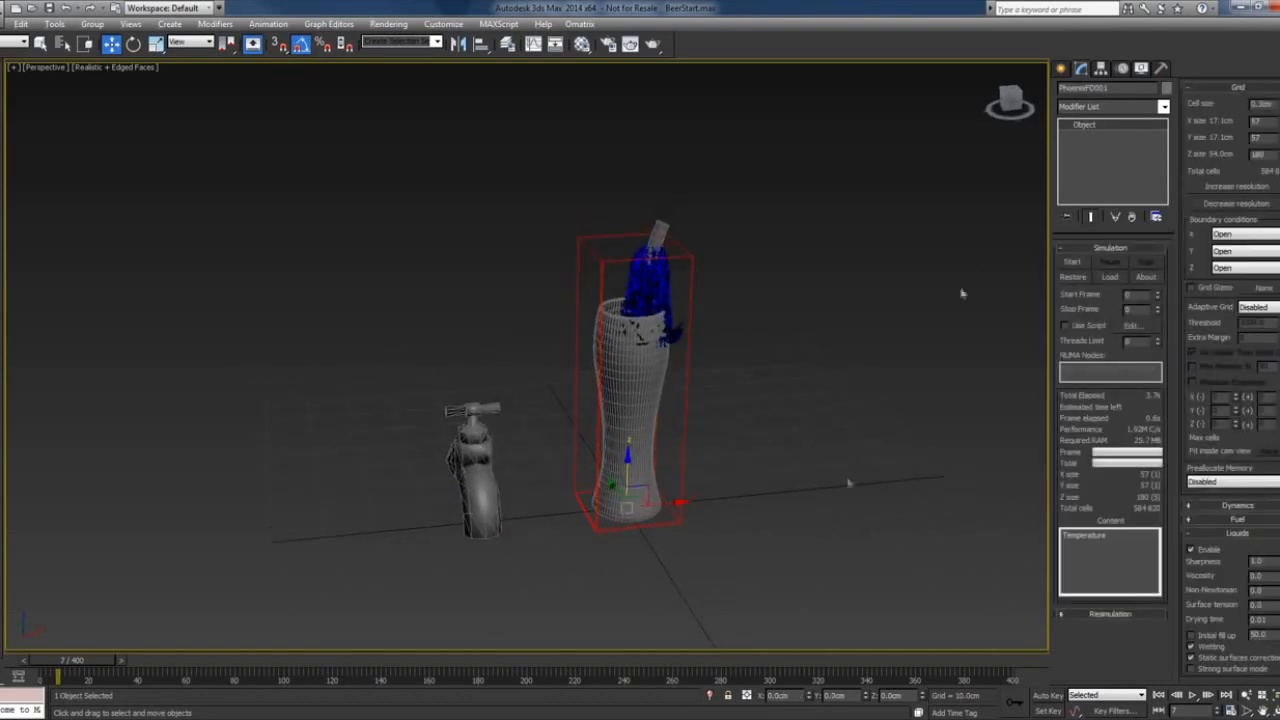
{"action": "left_click", "coordinate": [1074, 262]}
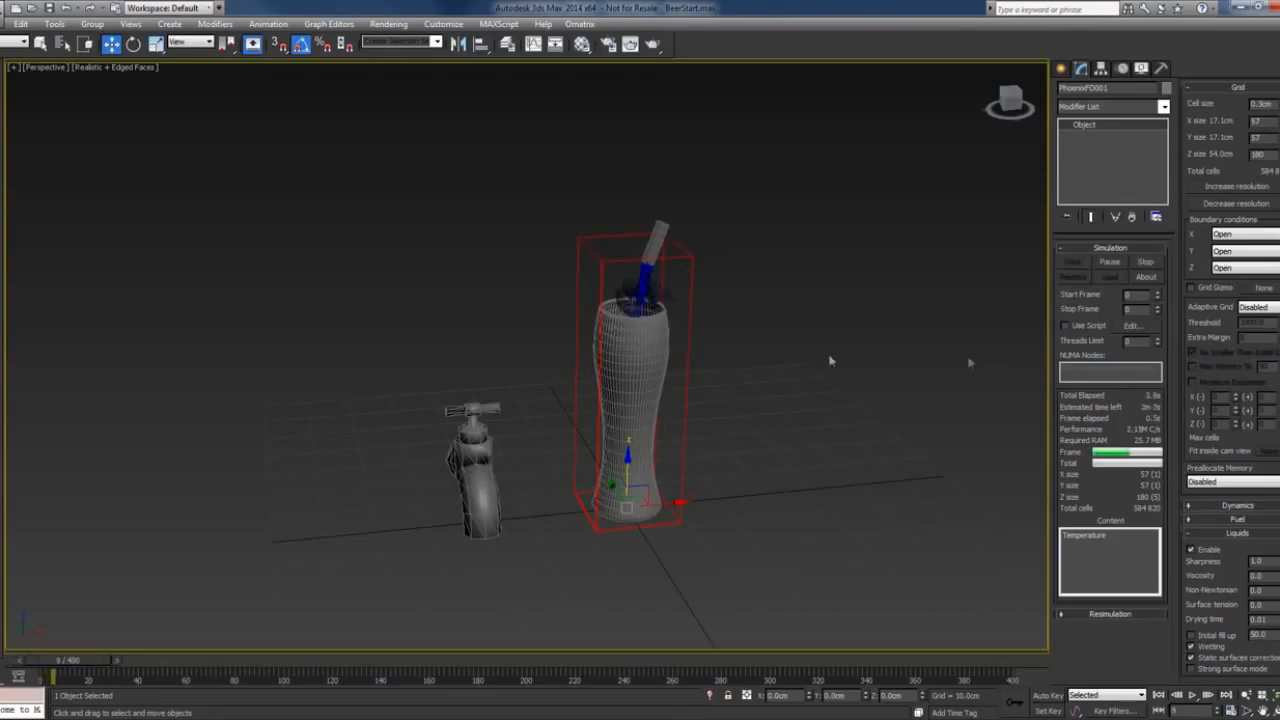
{"action": "middle_click_drag", "start_coordinate": [727, 343], "coordinate": [731, 271], "text": "alt"}
{"action": "left_click", "coordinate": [1108, 262]}
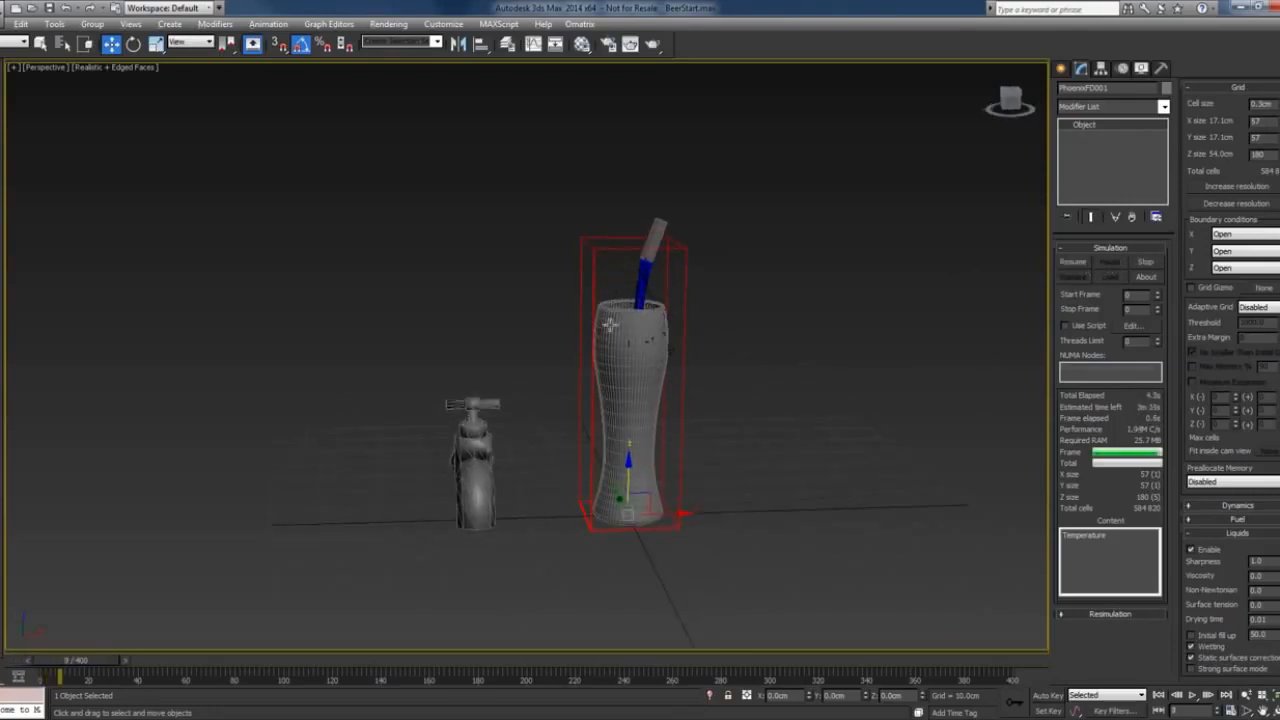
{"action": "middle_click_drag", "start_coordinate": [591, 302], "coordinate": [777, 351], "text": "alt"}
{"action": "scroll", "coordinate": [660, 270], "scroll_direction": "up", "scroll_amount": 3}
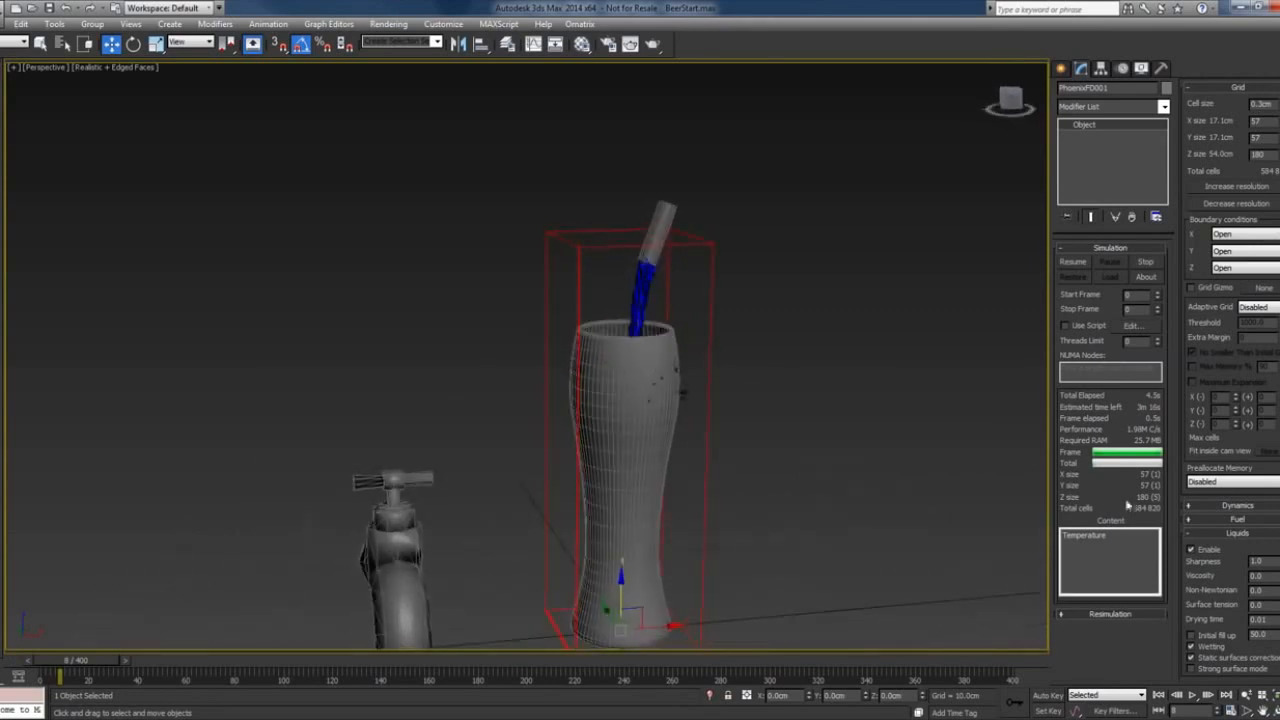
Change the first Liquid/Temp. preview colour of the Phoenix grid to a dark reddish brown.
{"action": "scroll", "coordinate": [1215, 575], "scroll_direction": "down", "scroll_amount": 3}
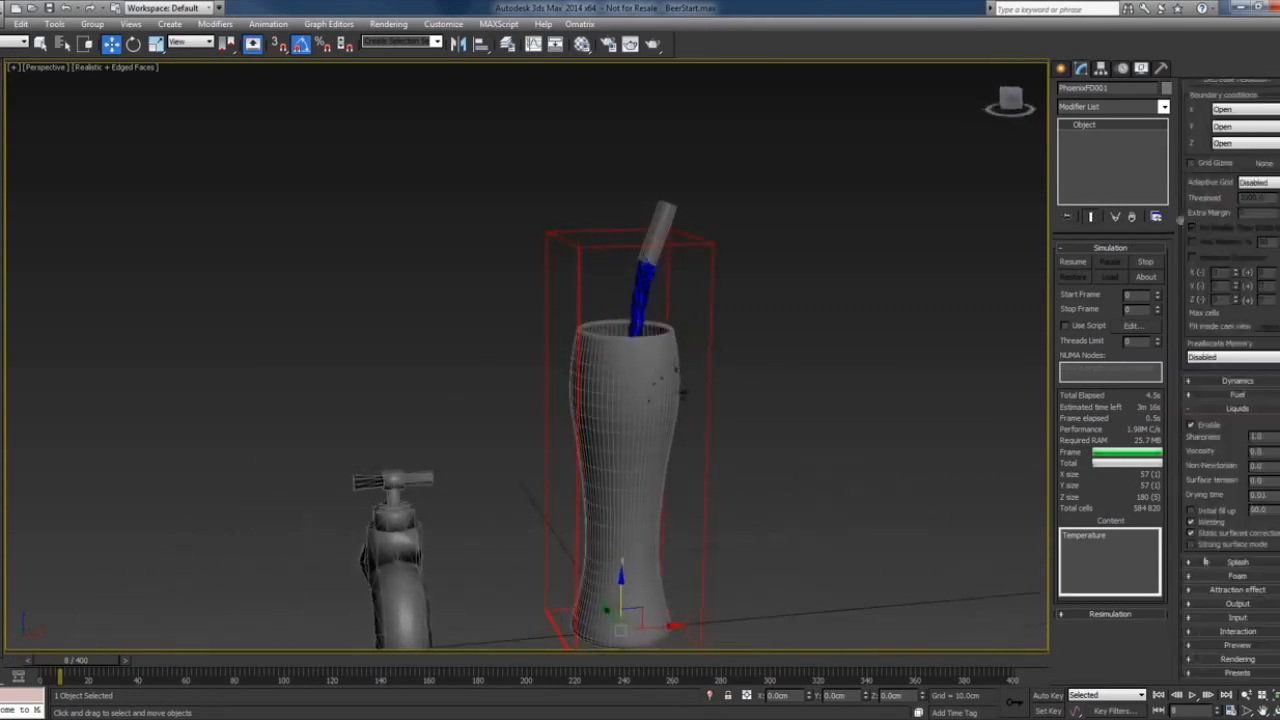
{"action": "left_click", "coordinate": [1243, 647]}
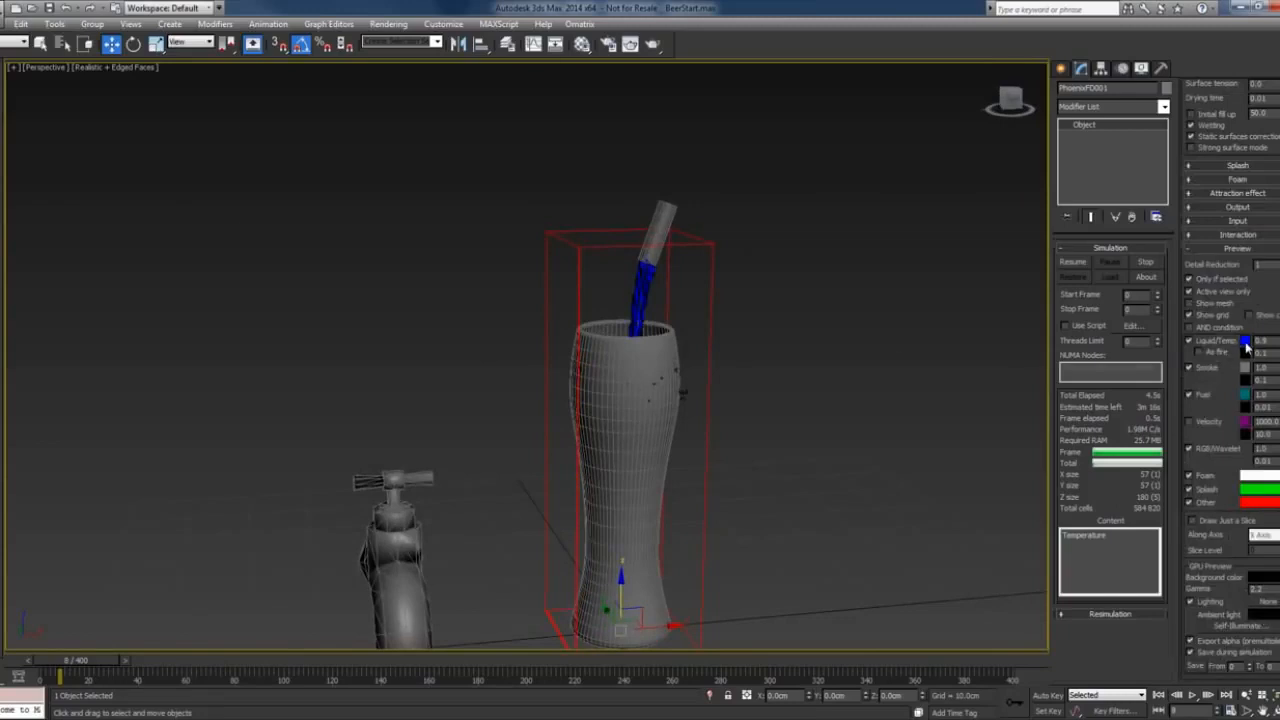
{"action": "left_click", "coordinate": [1245, 342]}
{"action": "left_click_drag", "start_coordinate": [360, 56], "coordinate": [371, 87]}
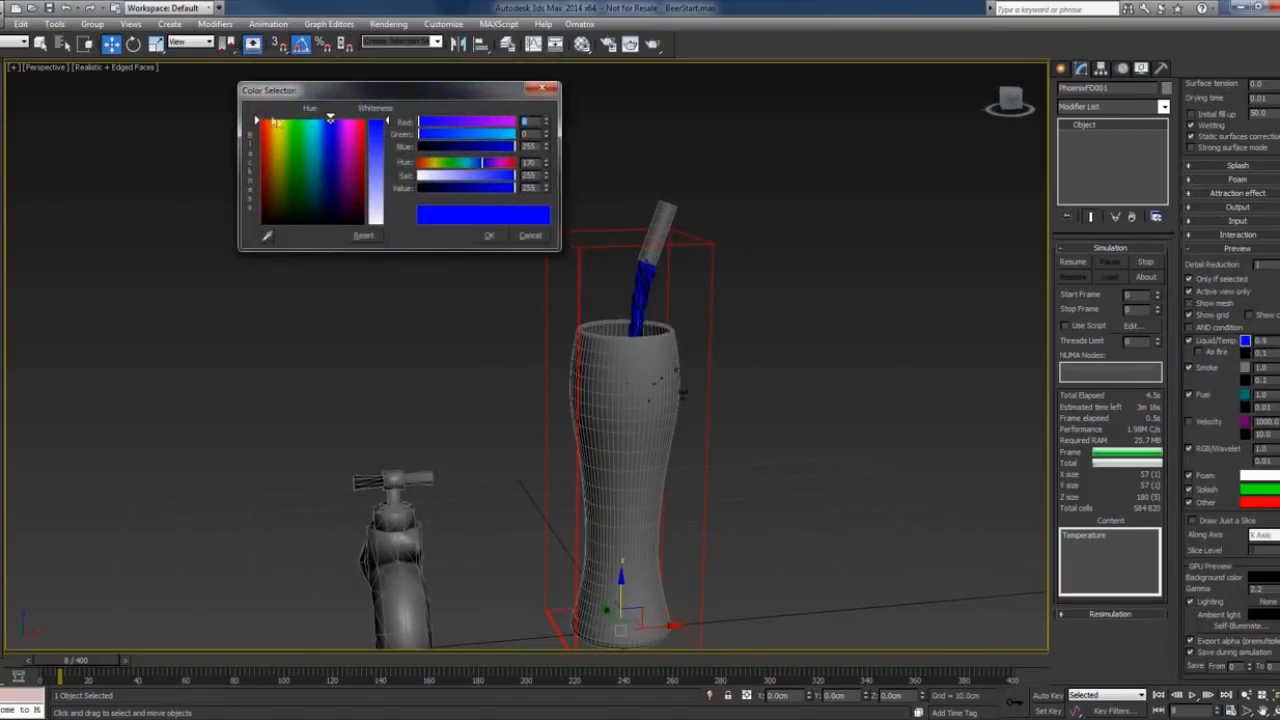
{"action": "left_click_drag", "start_coordinate": [275, 123], "coordinate": [259, 119]}
{"action": "left_click_drag", "start_coordinate": [461, 187], "coordinate": [480, 189]}
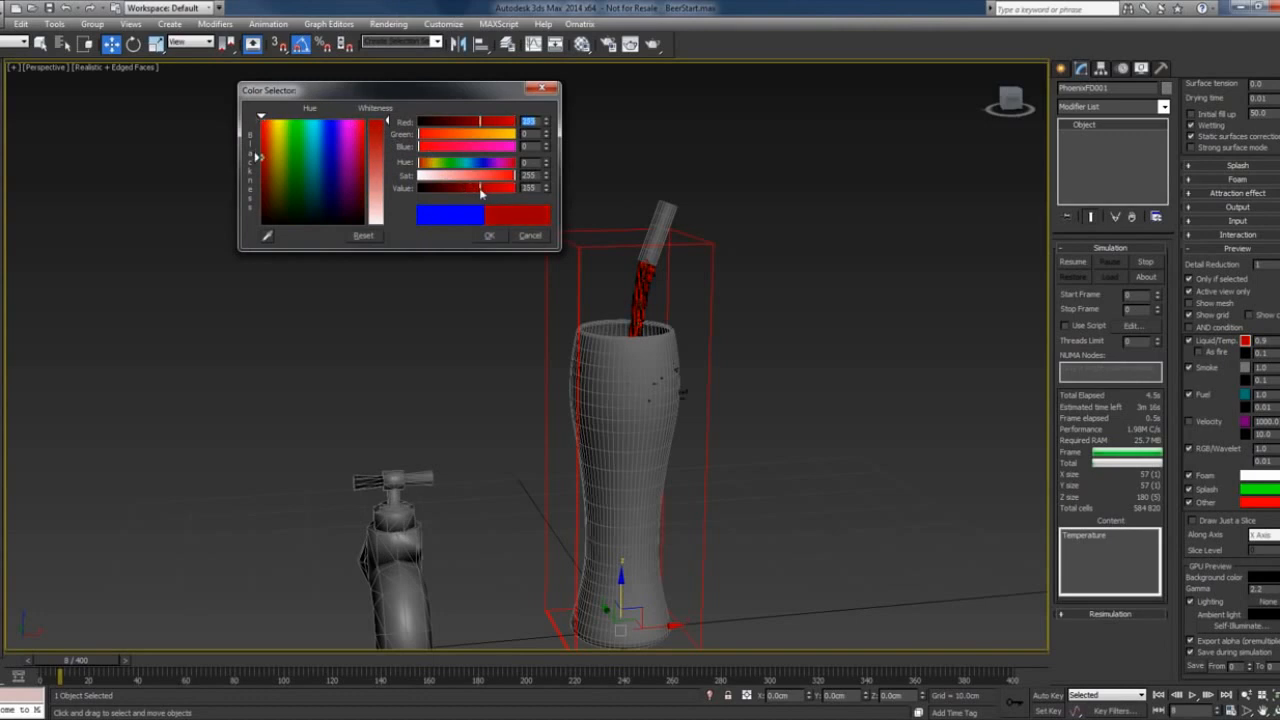
{"action": "left_click_drag", "start_coordinate": [452, 134], "coordinate": [438, 136]}
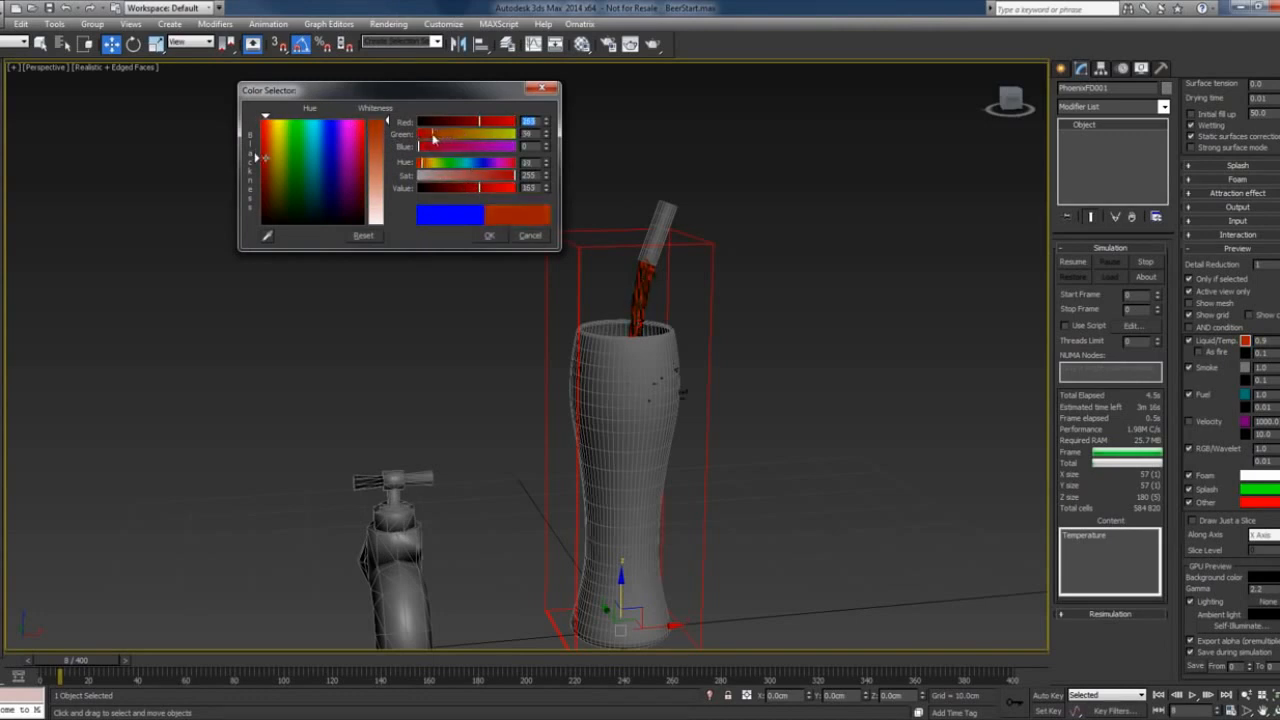
{"action": "left_click_drag", "start_coordinate": [480, 190], "coordinate": [459, 191]}
{"action": "left_click", "coordinate": [490, 240]}
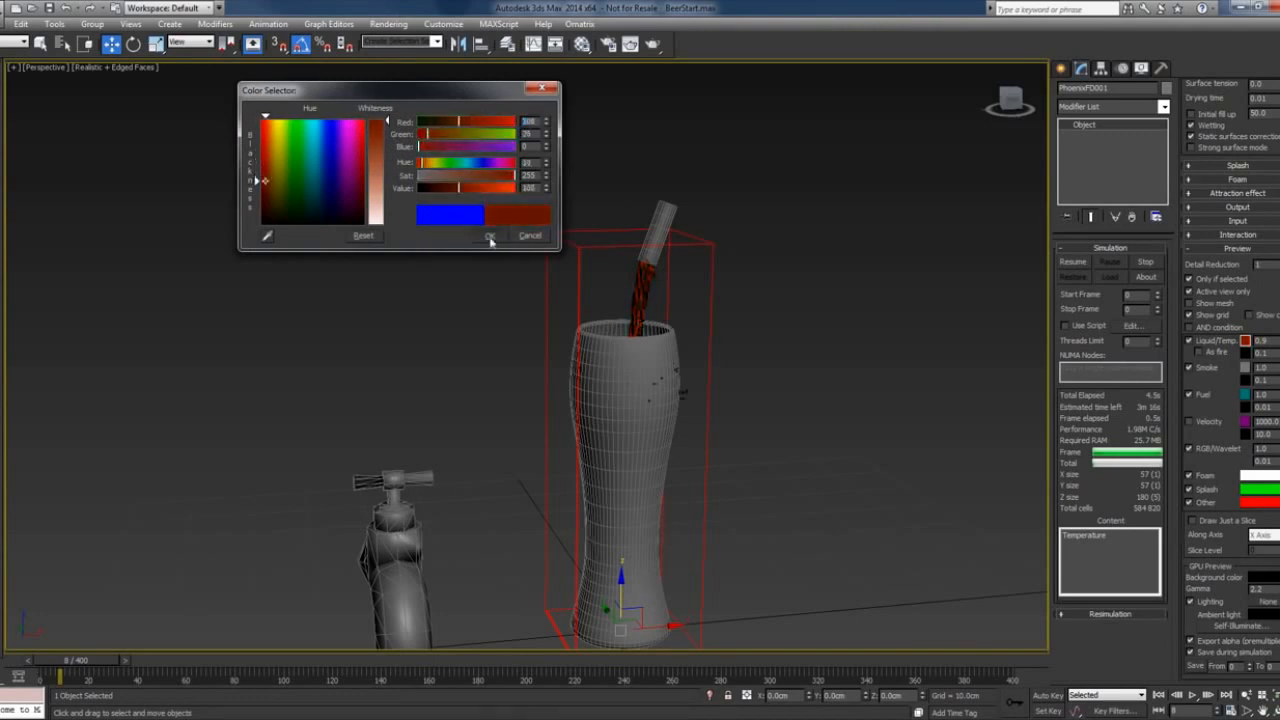
Change the second Liquid/Temp. preview colour to a bright yellow-orange.
{"action": "left_click", "coordinate": [1247, 353]}
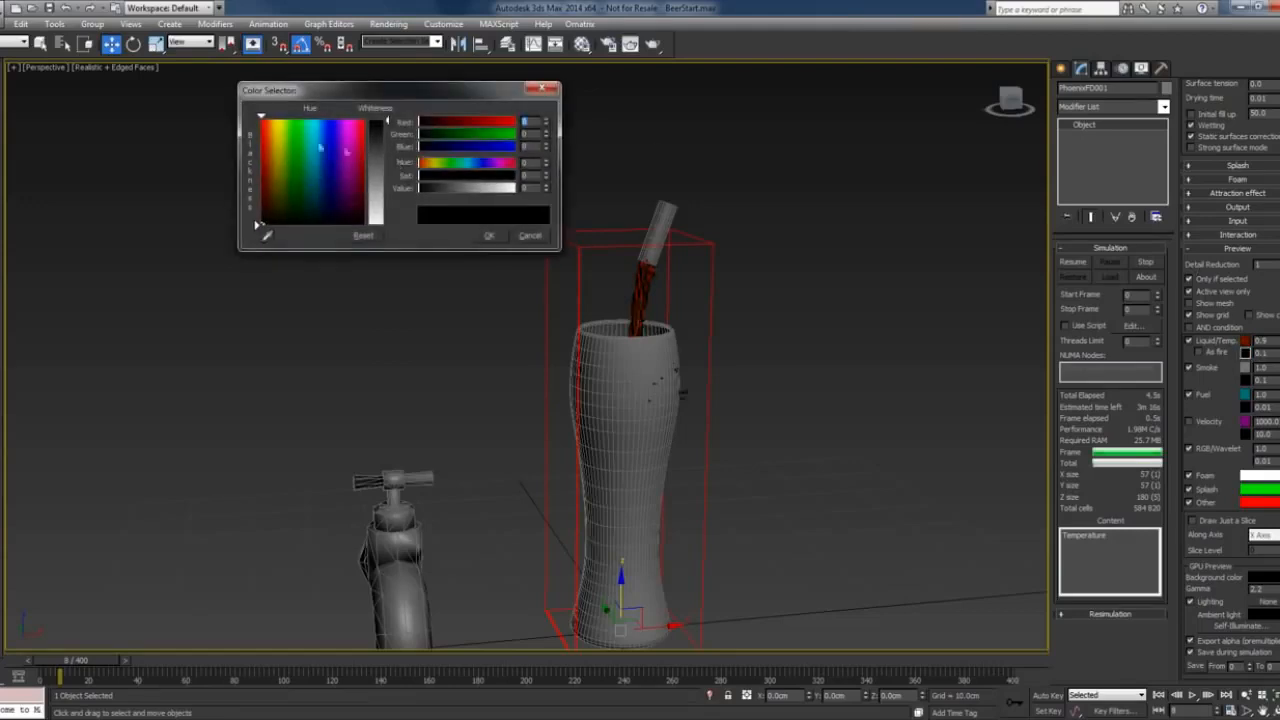
{"action": "left_click_drag", "start_coordinate": [282, 132], "coordinate": [274, 121]}
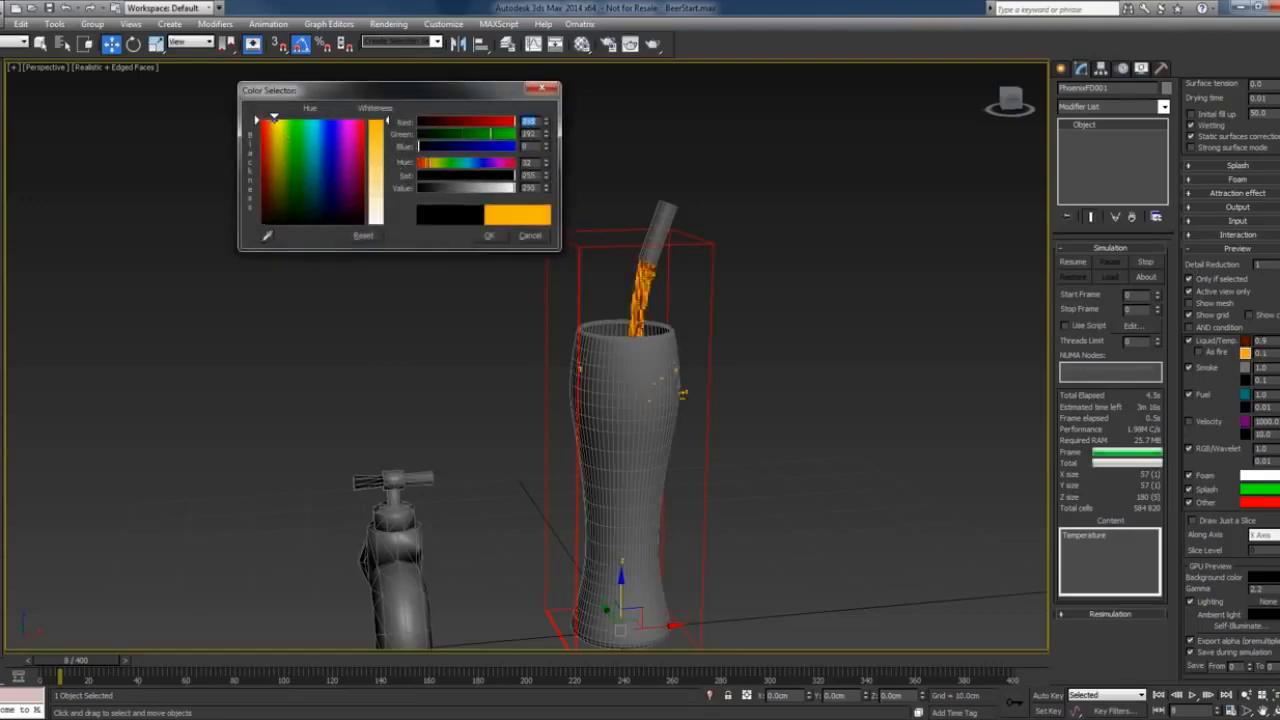
{"action": "left_click", "coordinate": [489, 235]}
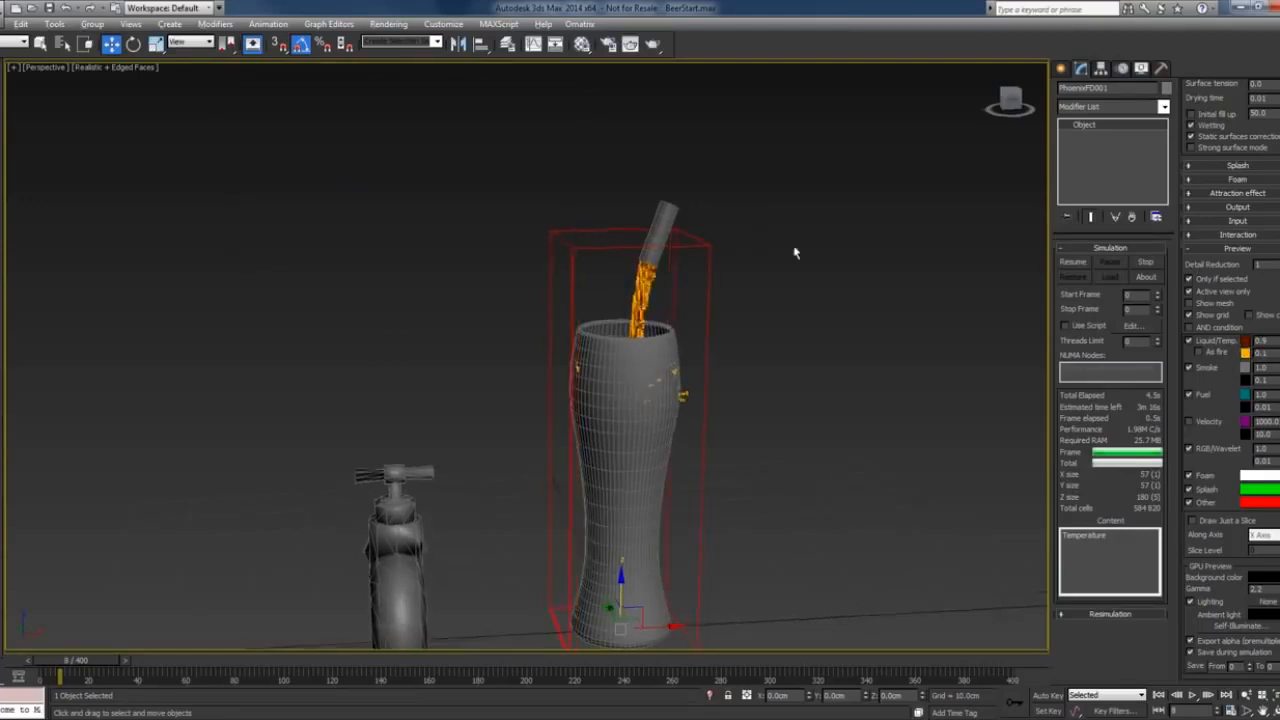
Display the scene in wireframe and stop the paused simulation.
{"action": "key", "text": "F3"}
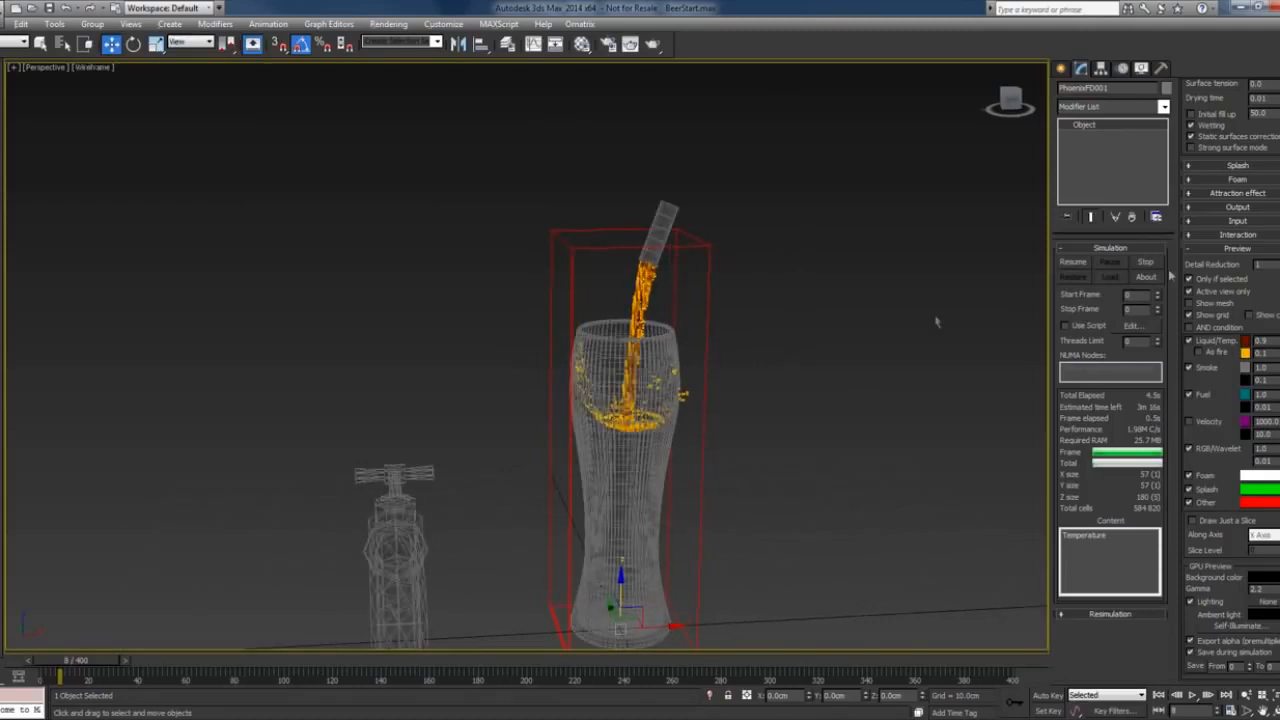
{"action": "left_click", "coordinate": [1145, 262]}
{"action": "key", "text": "f"}
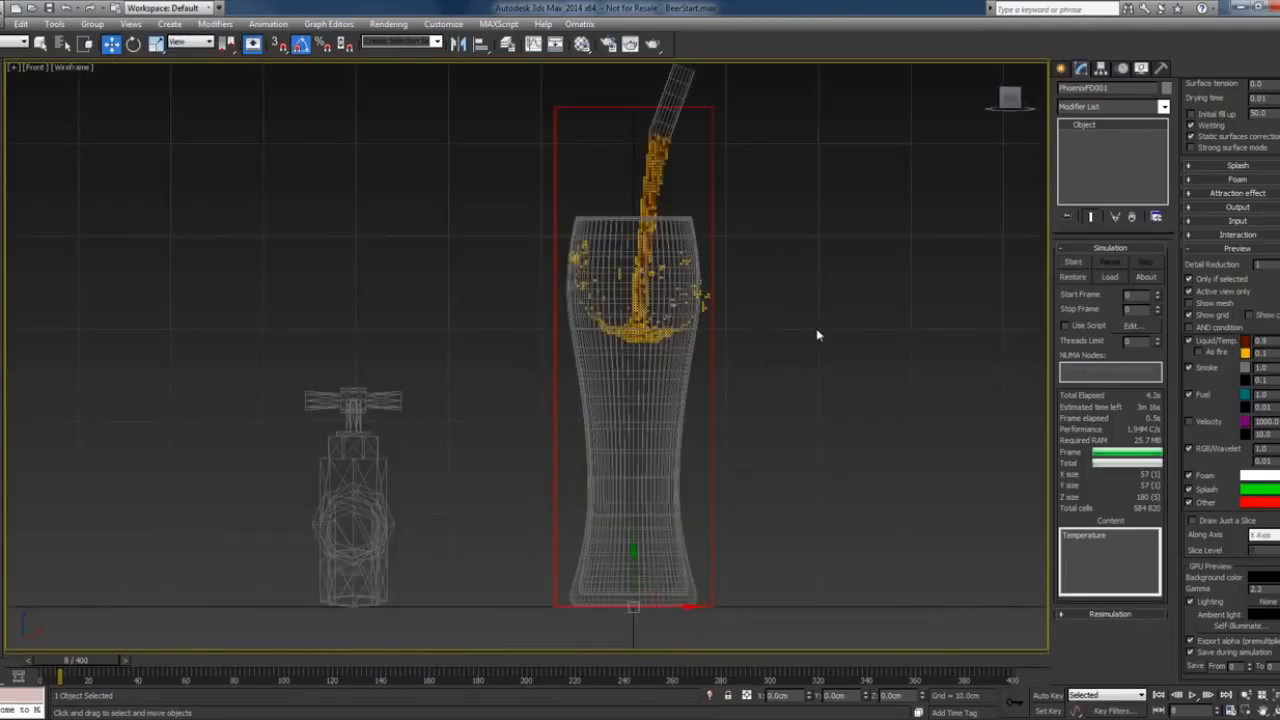
Reselect the Phoenix grid, rerun the simulation to about frame 40, examine the liquid against the glass walls, and stop it.
{"action": "left_click", "coordinate": [740, 310]}
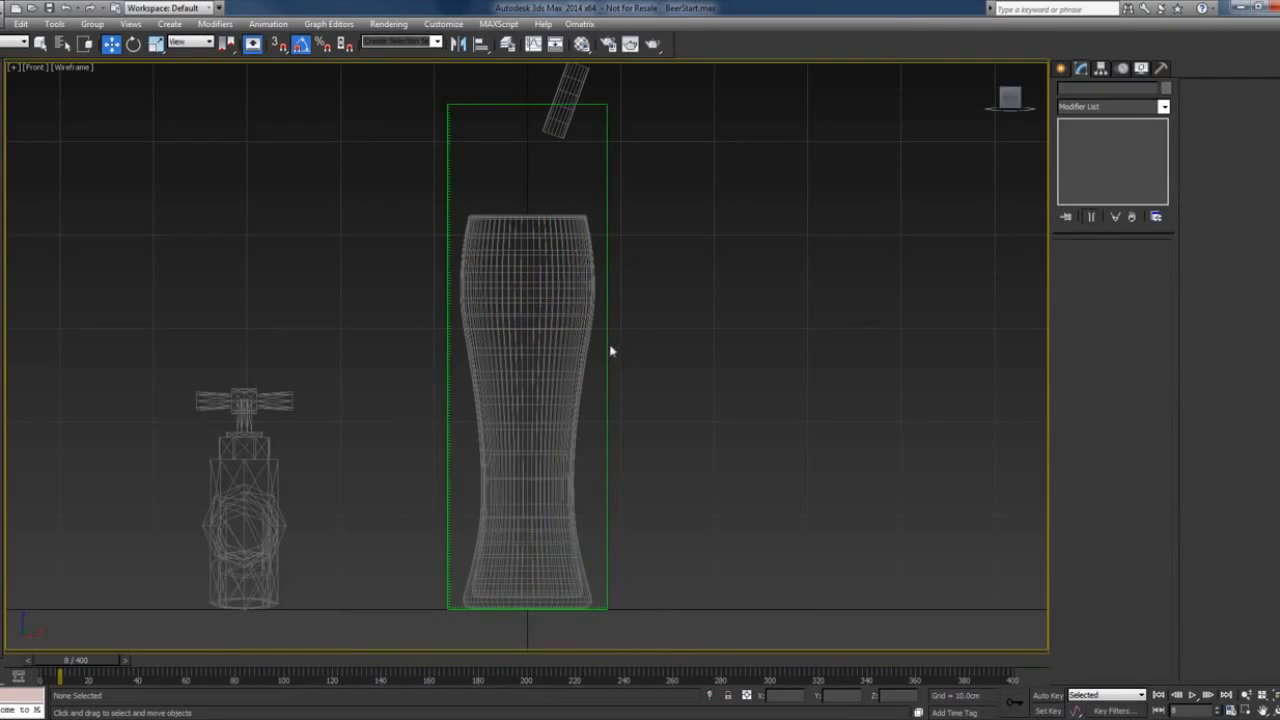
{"action": "key", "text": "q"}
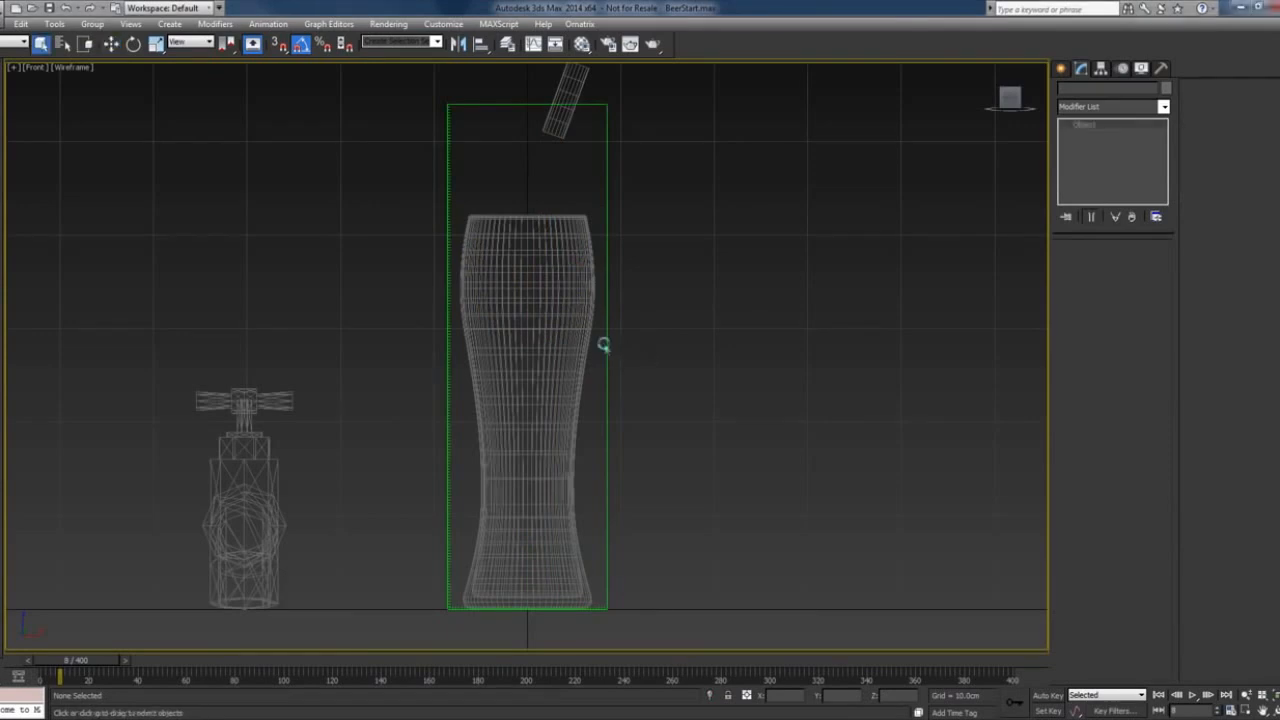
{"action": "left_click", "coordinate": [604, 344]}
{"action": "left_click", "coordinate": [1068, 262]}
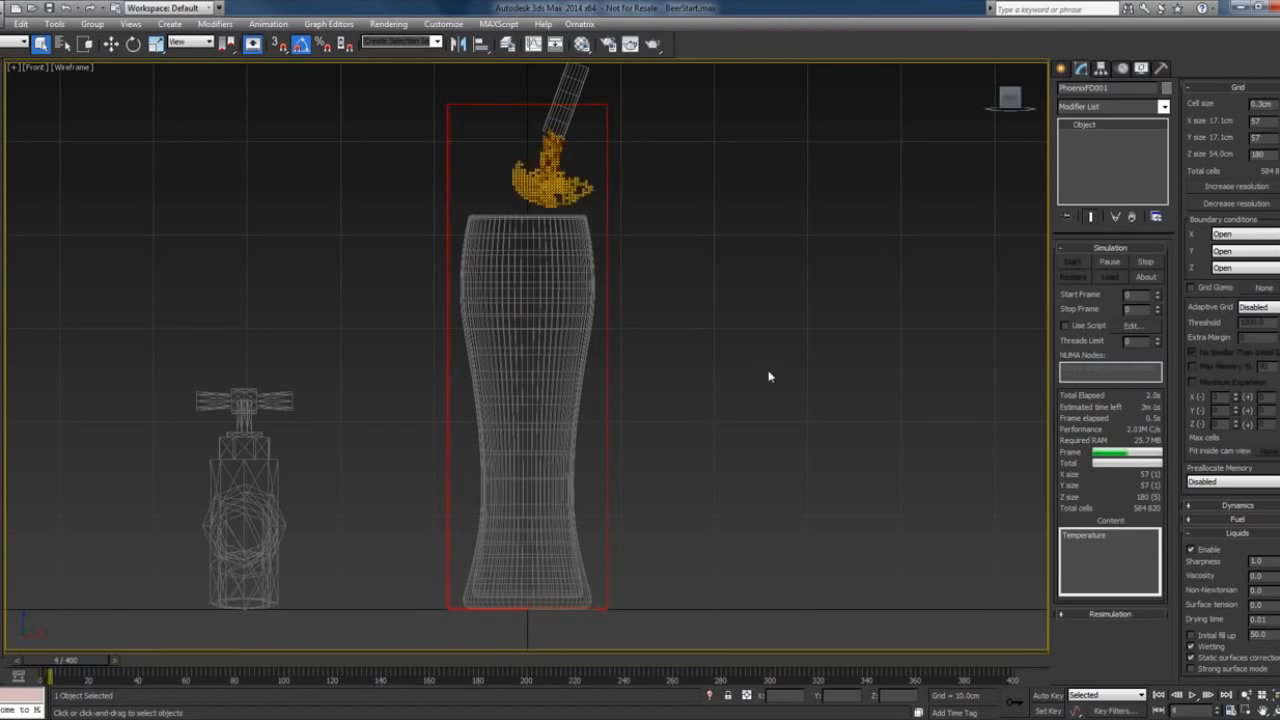
{"action": "key", "text": "v"}
{"action": "left_click", "coordinate": [770, 417]}
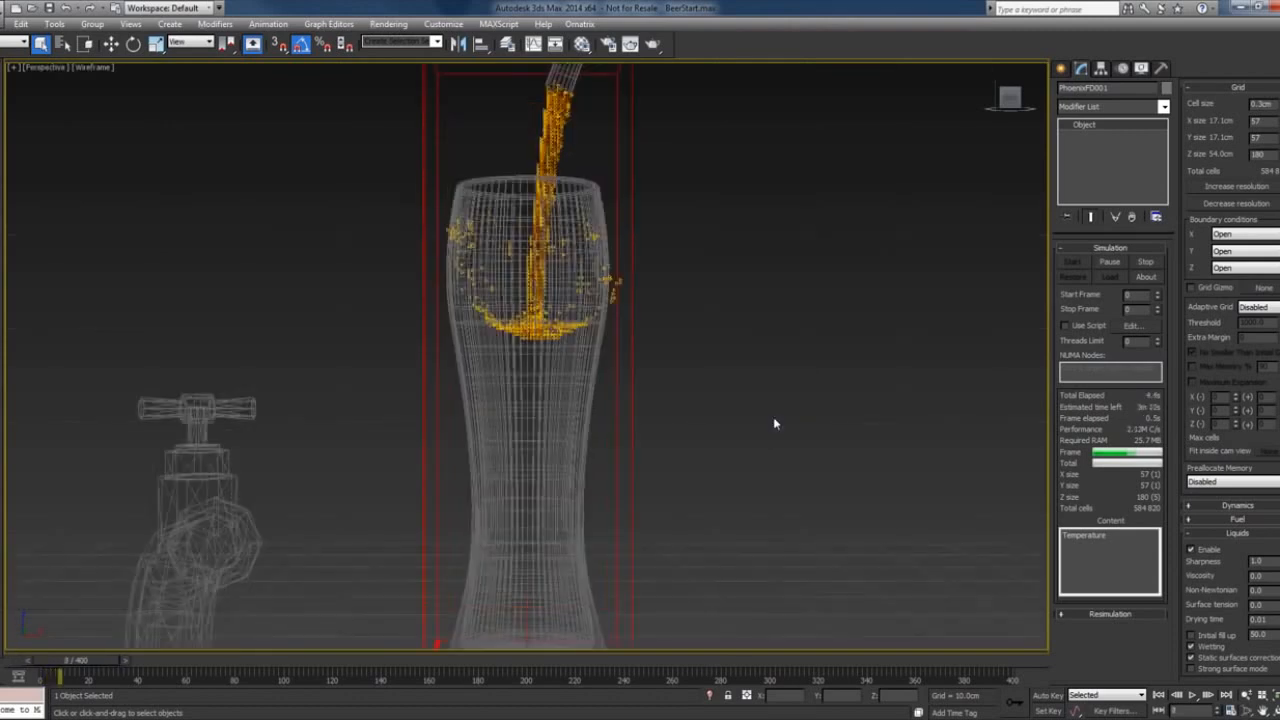
{"action": "scroll", "coordinate": [775, 440], "scroll_direction": "down", "scroll_amount": 3}
{"action": "middle_click_drag", "start_coordinate": [768, 440], "coordinate": [774, 444], "text": "alt"}
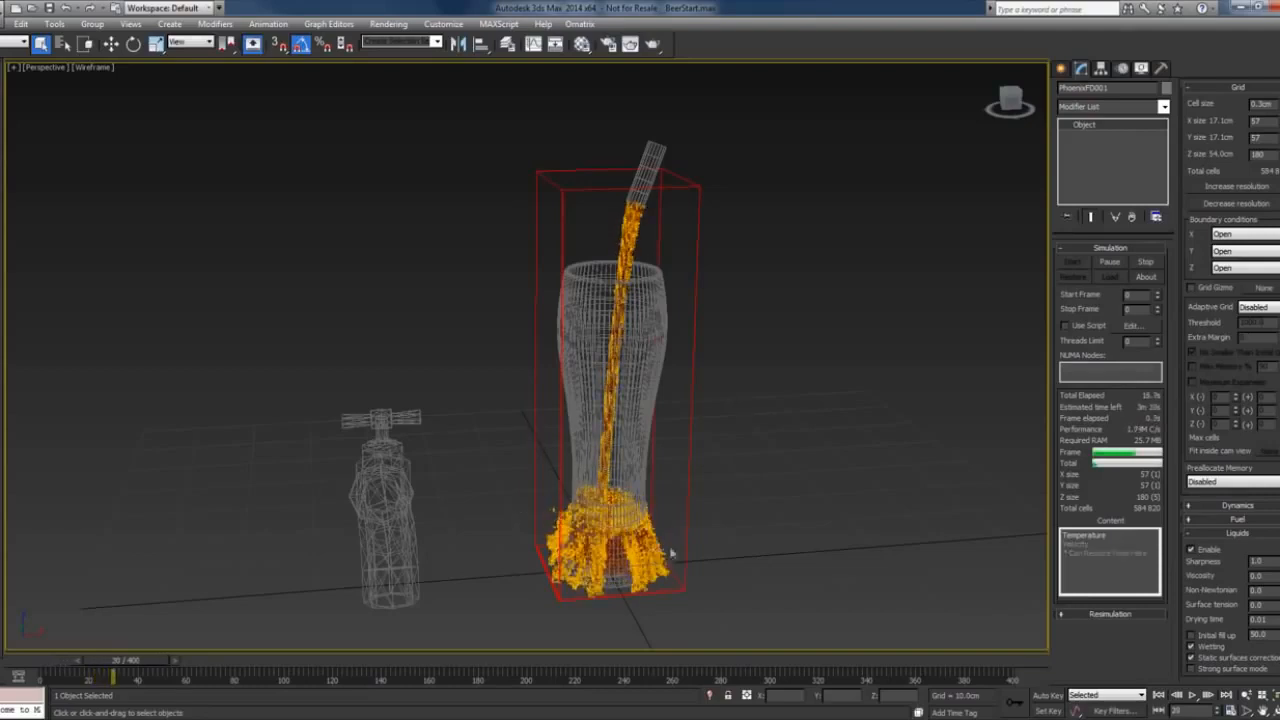
{"action": "middle_click_drag", "start_coordinate": [664, 566], "coordinate": [663, 483], "text": "alt"}
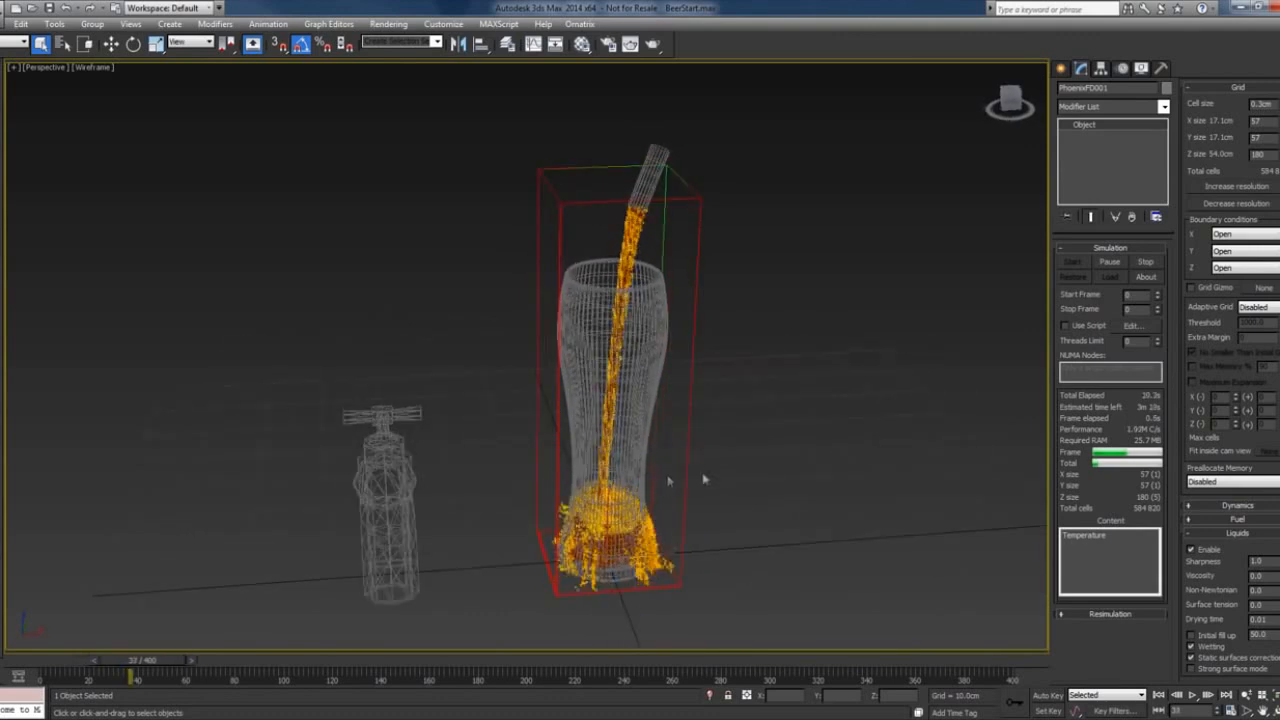
{"action": "left_click", "coordinate": [1141, 263]}
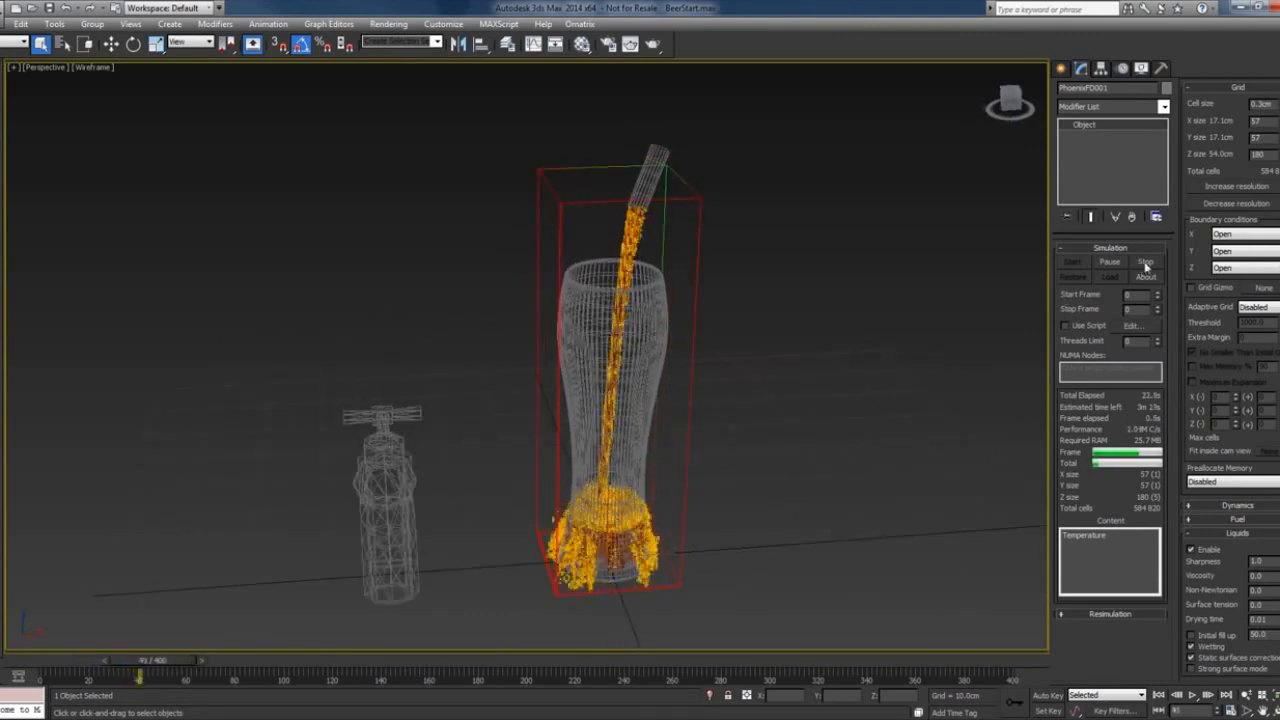
Try 6 steps per frame for the material transfer in the grid's Dynamics settings.
{"action": "left_click", "coordinate": [1213, 511]}
{"action": "scroll", "coordinate": [1236, 554], "scroll_direction": "down", "scroll_amount": 5}
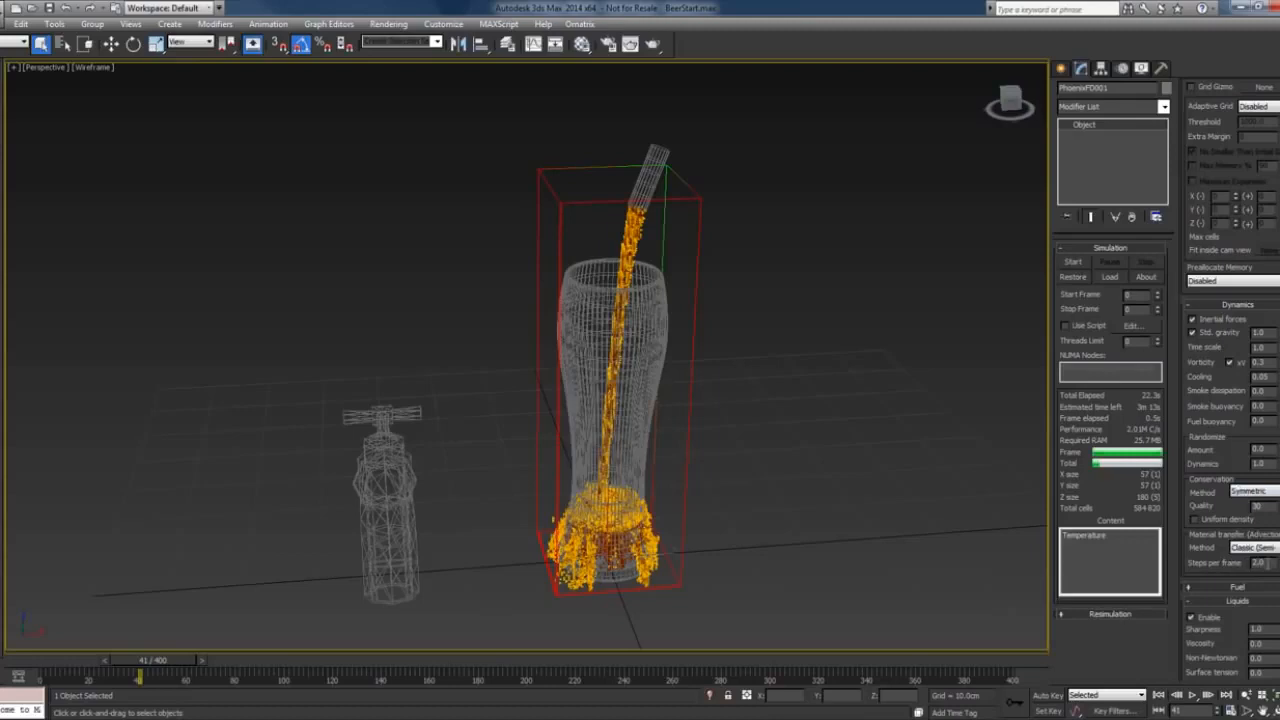
{"action": "left_click", "coordinate": [1258, 563]}
{"action": "type", "text": "6"}
Rerun the simulation, pause it near frame 28 to examine the liquid at the glass's base, and return the steps per frame to 2.
{"action": "left_click", "coordinate": [1070, 262]}
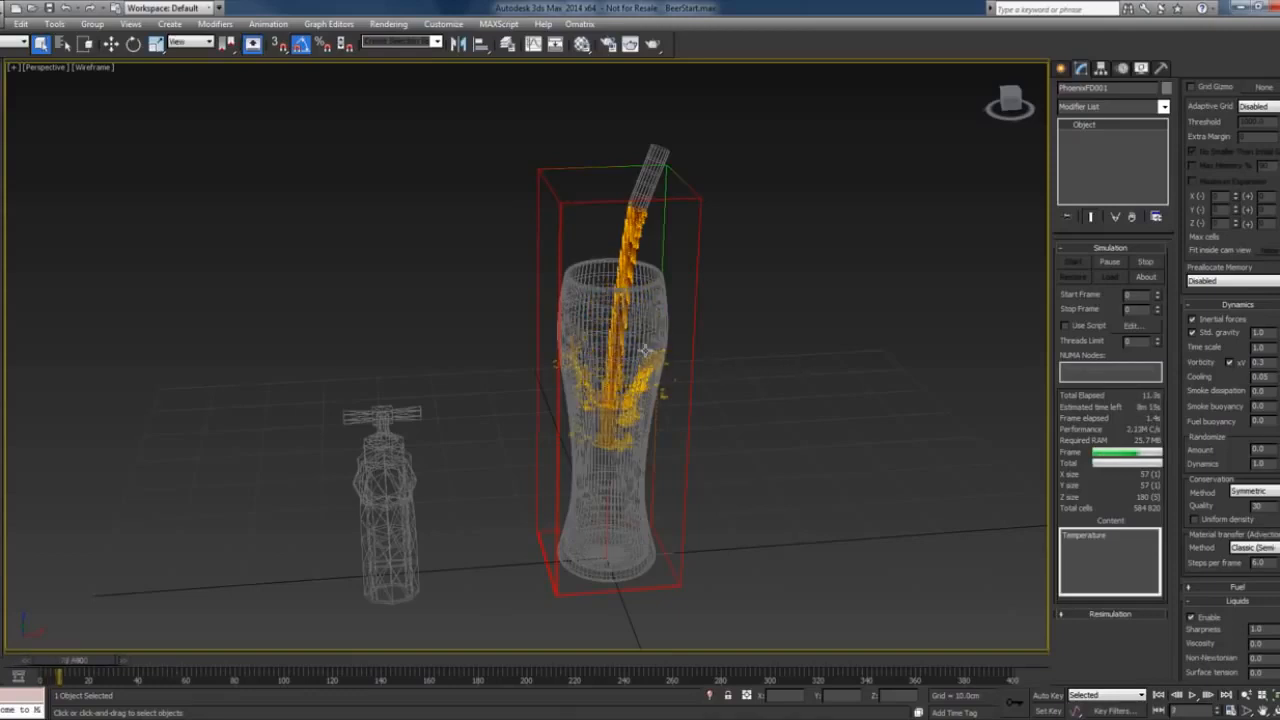
{"action": "mouse_move", "coordinate": [669, 434]}
{"action": "middle_mouse_down", "text": "alt"}
{"action": "mouse_move", "coordinate": [654, 420]}
{"action": "mouse_move", "coordinate": [677, 437]}
{"action": "middle_mouse_up", "text": "alt"}
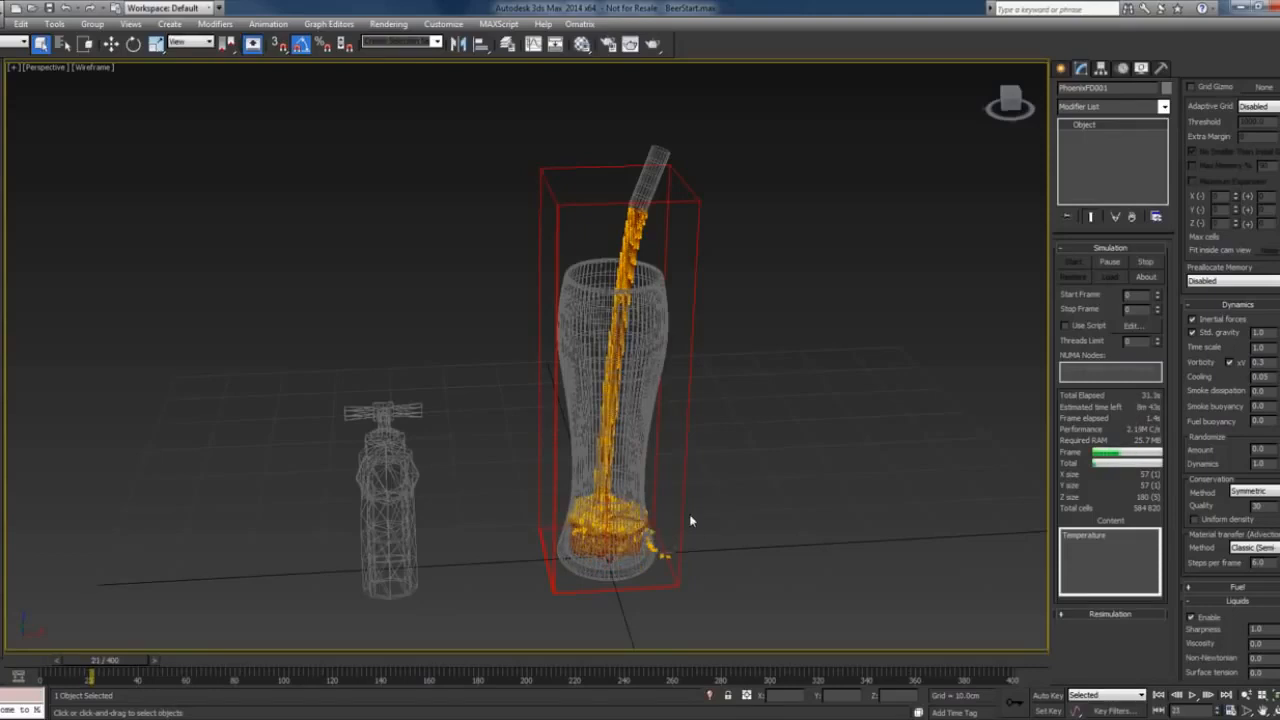
{"action": "mouse_move", "coordinate": [715, 527]}
{"action": "middle_mouse_down", "text": "alt"}
{"action": "mouse_move", "coordinate": [668, 488]}
{"action": "mouse_move", "coordinate": [703, 523]}
{"action": "middle_mouse_up", "text": "alt"}
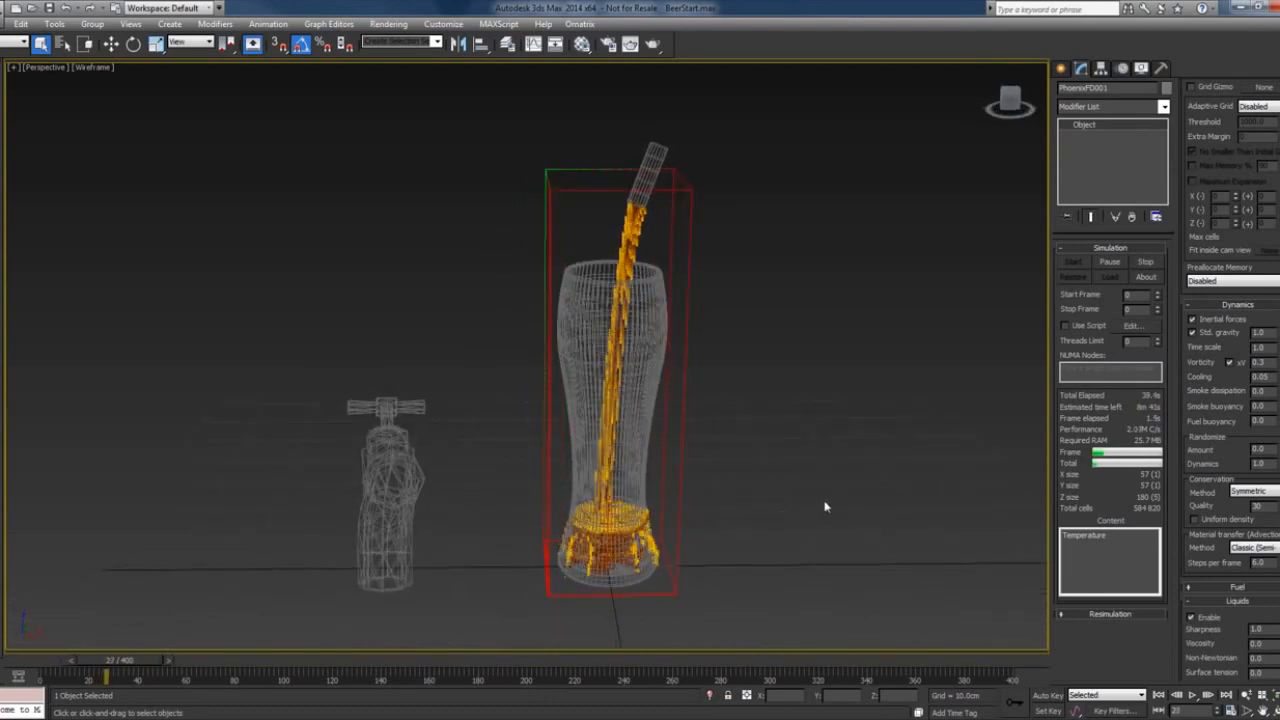
{"action": "left_click", "coordinate": [1109, 261]}
{"action": "middle_click_drag", "start_coordinate": [749, 494], "coordinate": [760, 497], "text": "alt"}
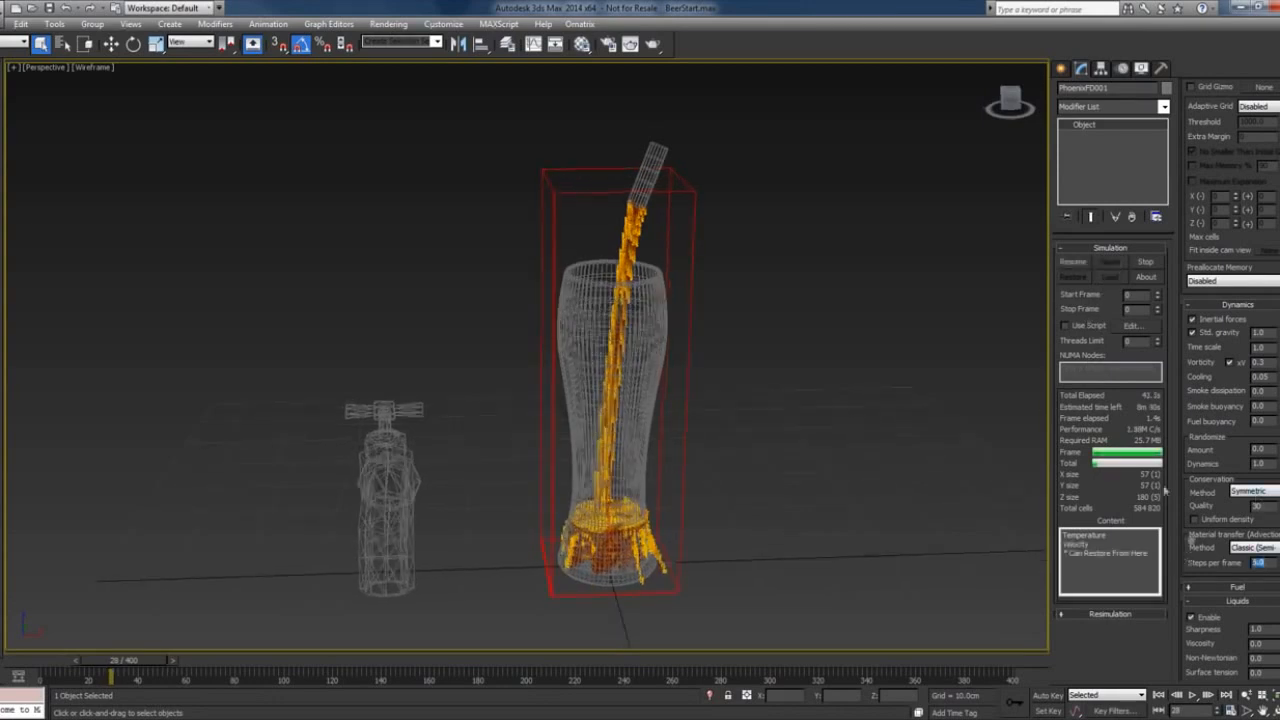
{"action": "scroll", "coordinate": [1240, 428], "scroll_direction": "up", "scroll_amount": 1}
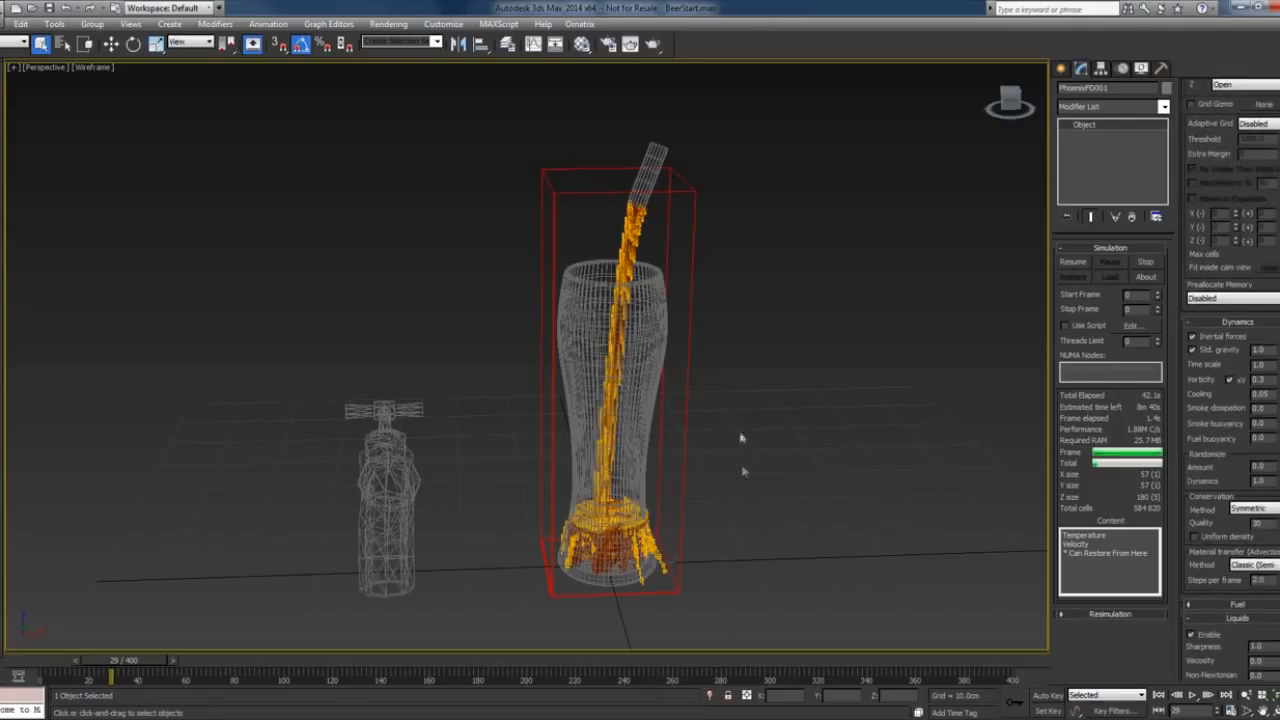
Add an Edit Mesh modifier to the glass.
{"action": "left_click", "coordinate": [650, 308]}
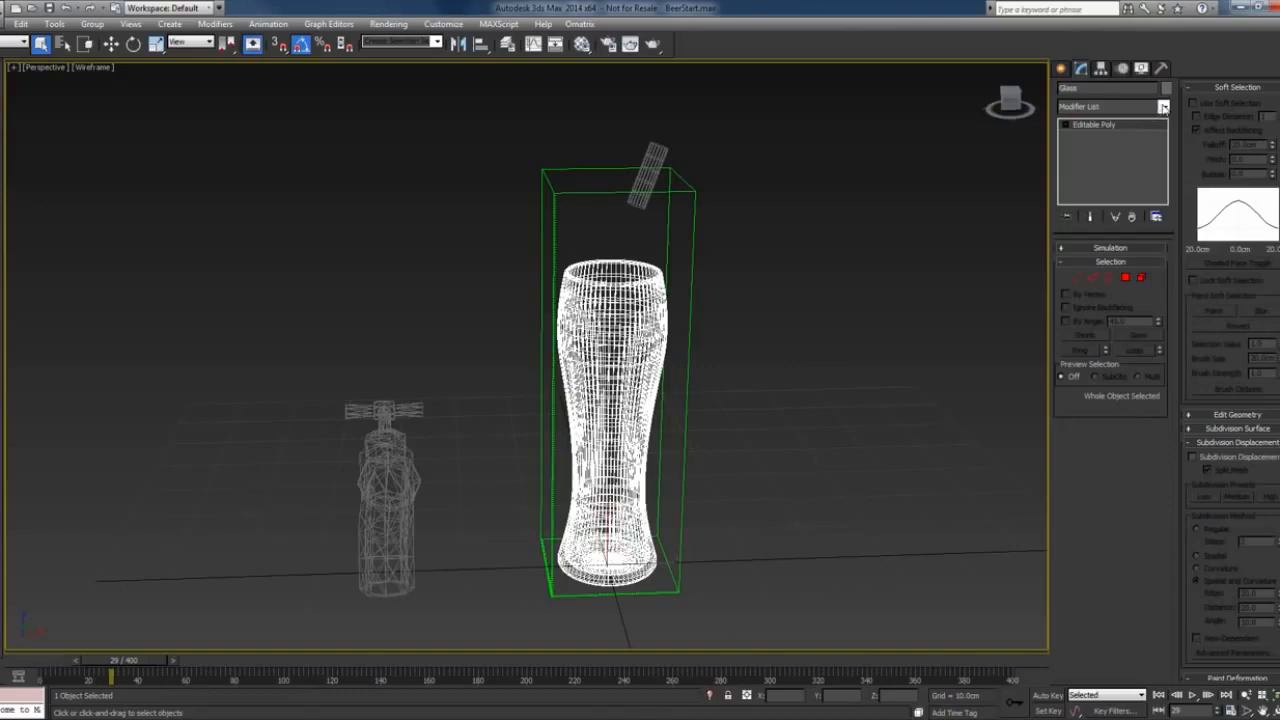
{"action": "left_click", "coordinate": [1163, 107]}
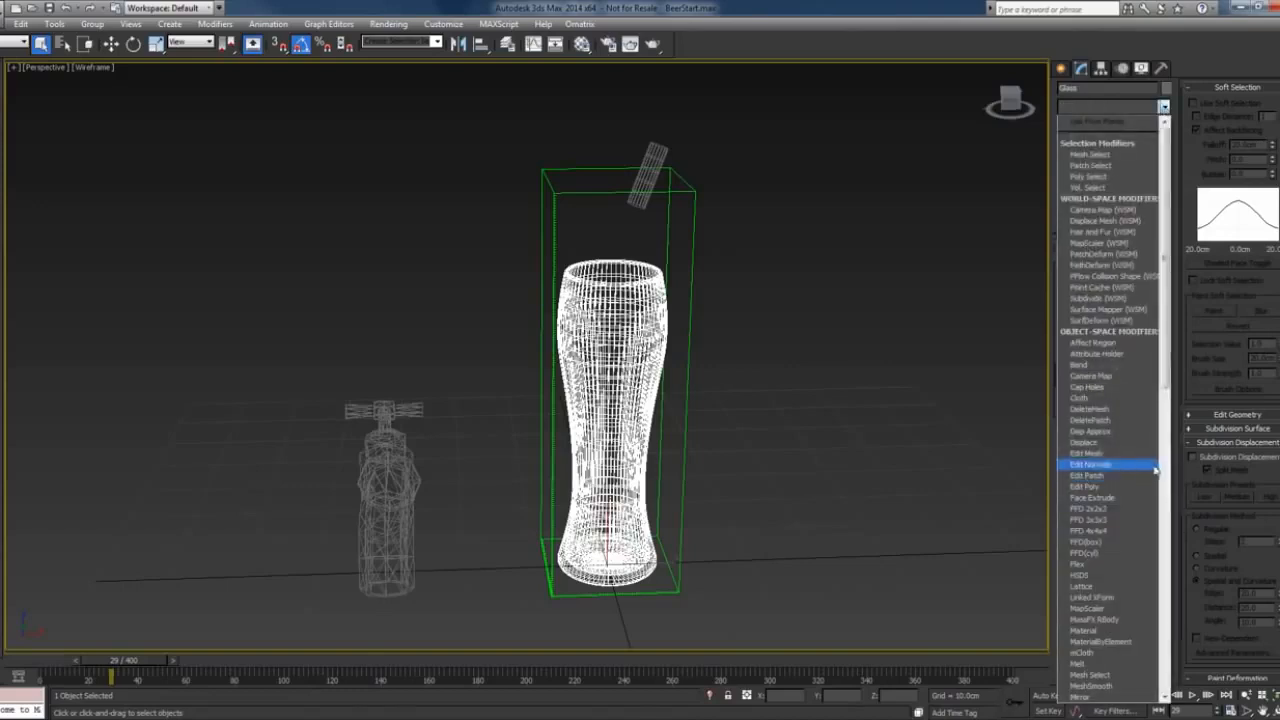
{"action": "left_click", "coordinate": [1112, 454]}
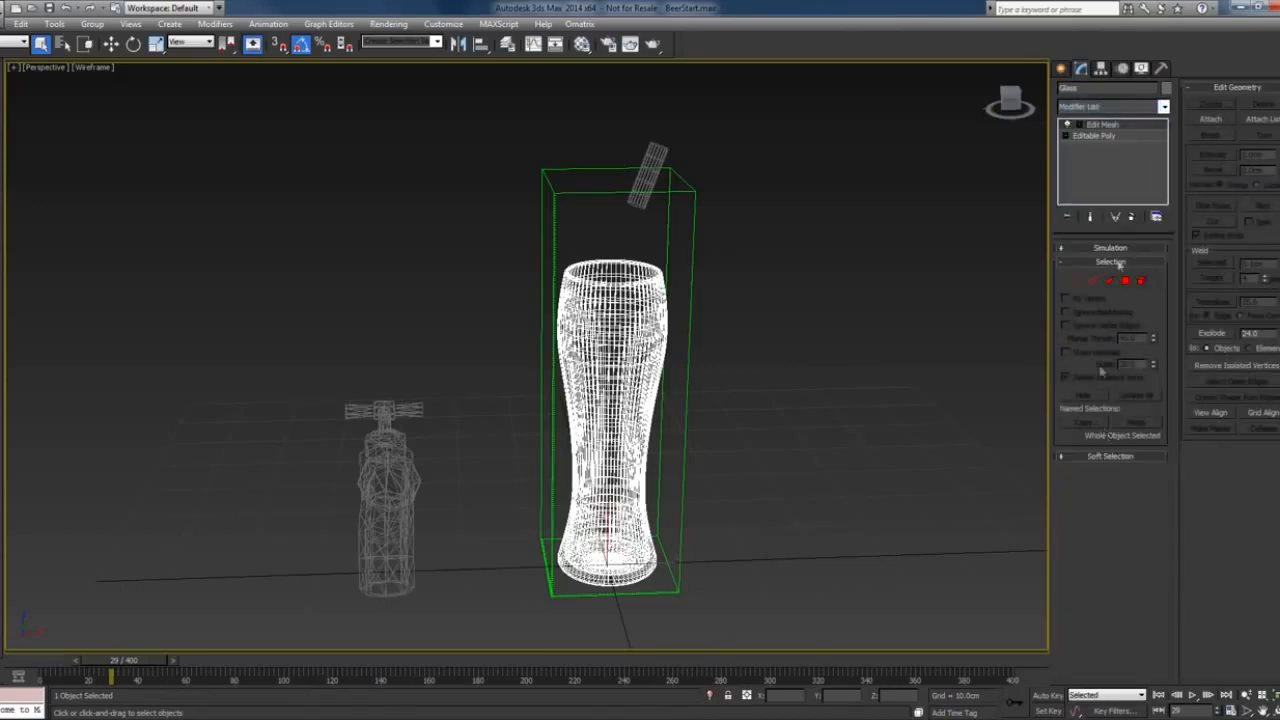
Select a polygon on the glass's wall and show its normals to check which way they point.
{"action": "left_click", "coordinate": [1125, 281]}
{"action": "key", "text": "z"}
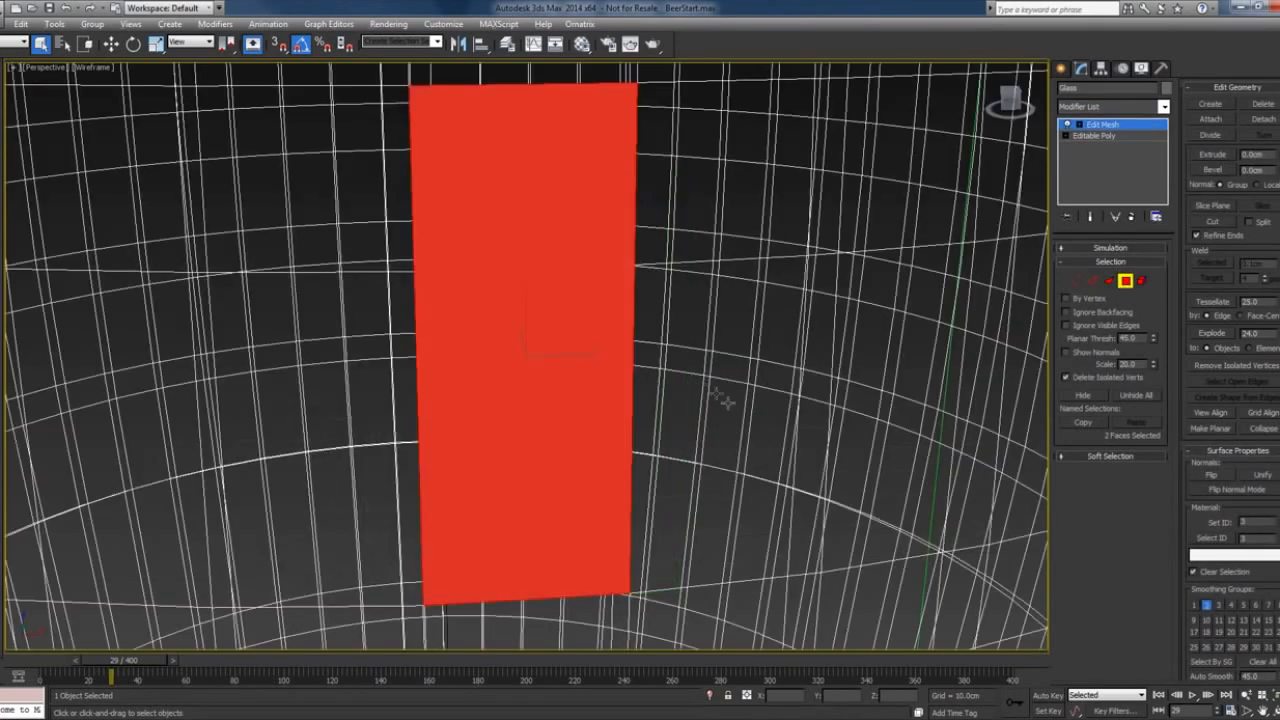
{"action": "middle_click_drag", "start_coordinate": [728, 401], "coordinate": [822, 404], "text": "alt"}
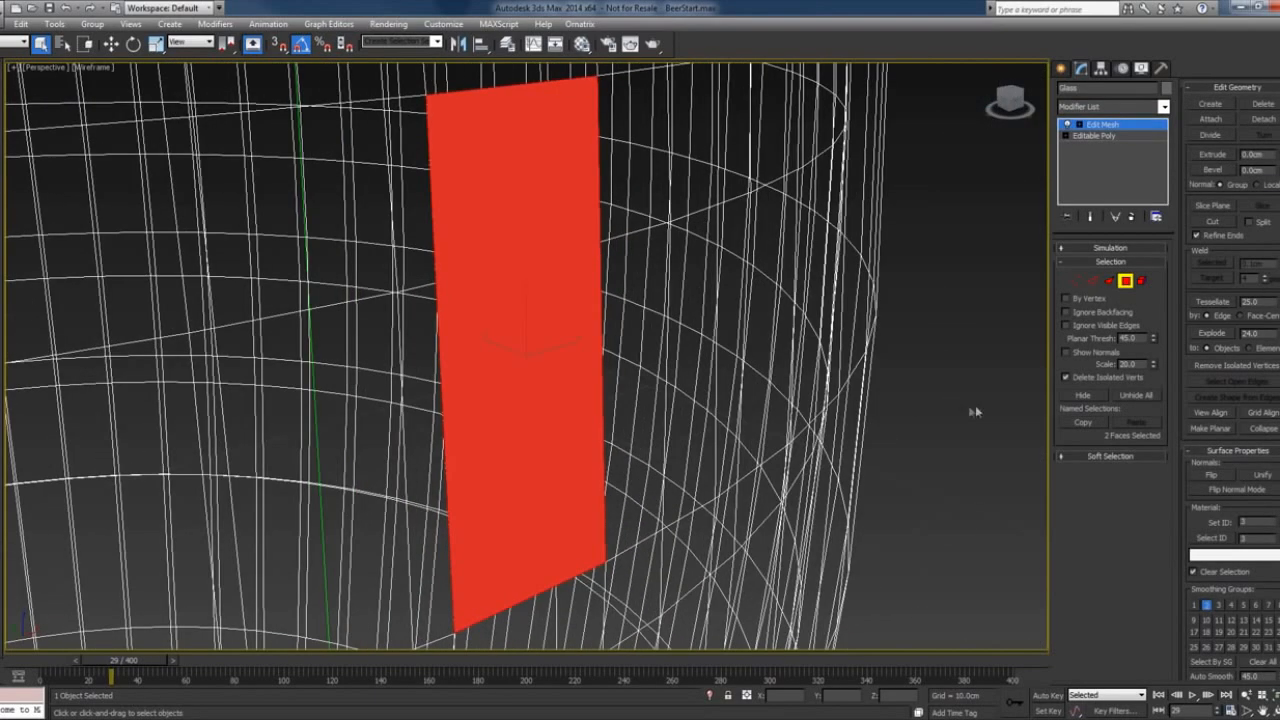
{"action": "left_click", "coordinate": [1066, 353]}
{"action": "scroll", "coordinate": [649, 356], "scroll_direction": "down", "scroll_amount": 5}
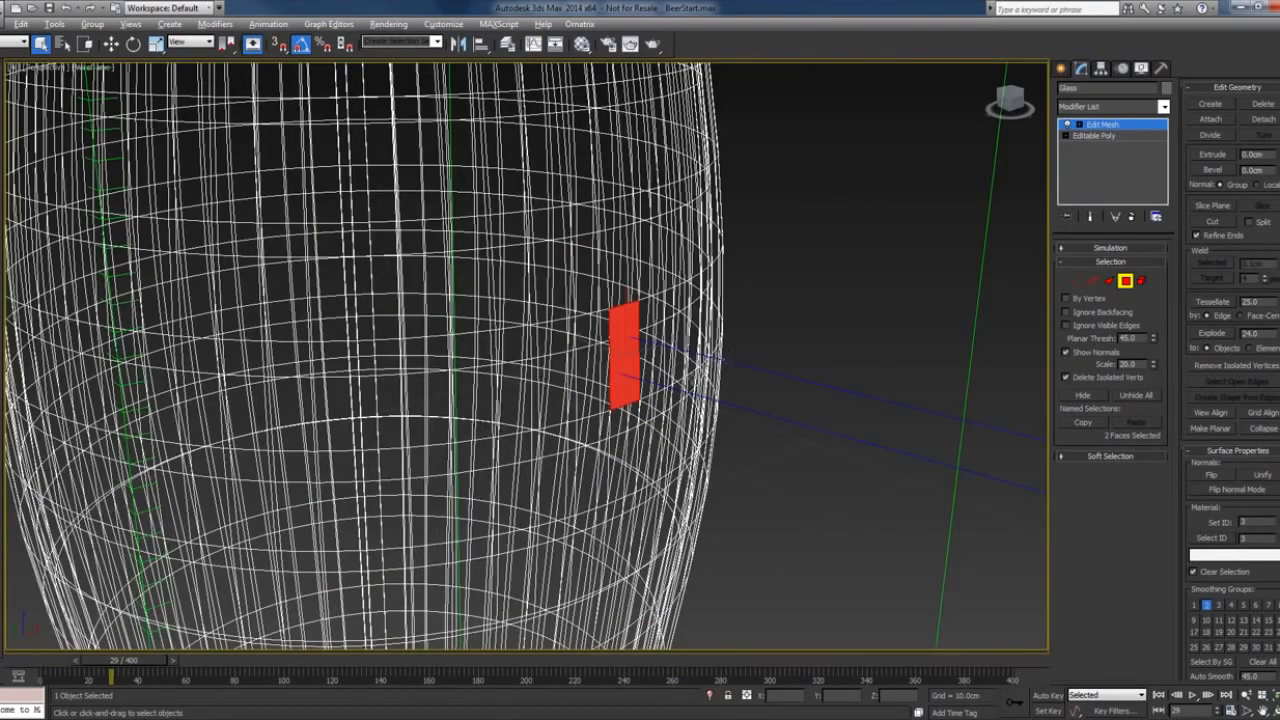
{"action": "middle_click_drag", "start_coordinate": [694, 379], "coordinate": [755, 379], "text": "alt"}
{"action": "scroll", "coordinate": [776, 385], "scroll_direction": "down", "scroll_amount": 4}
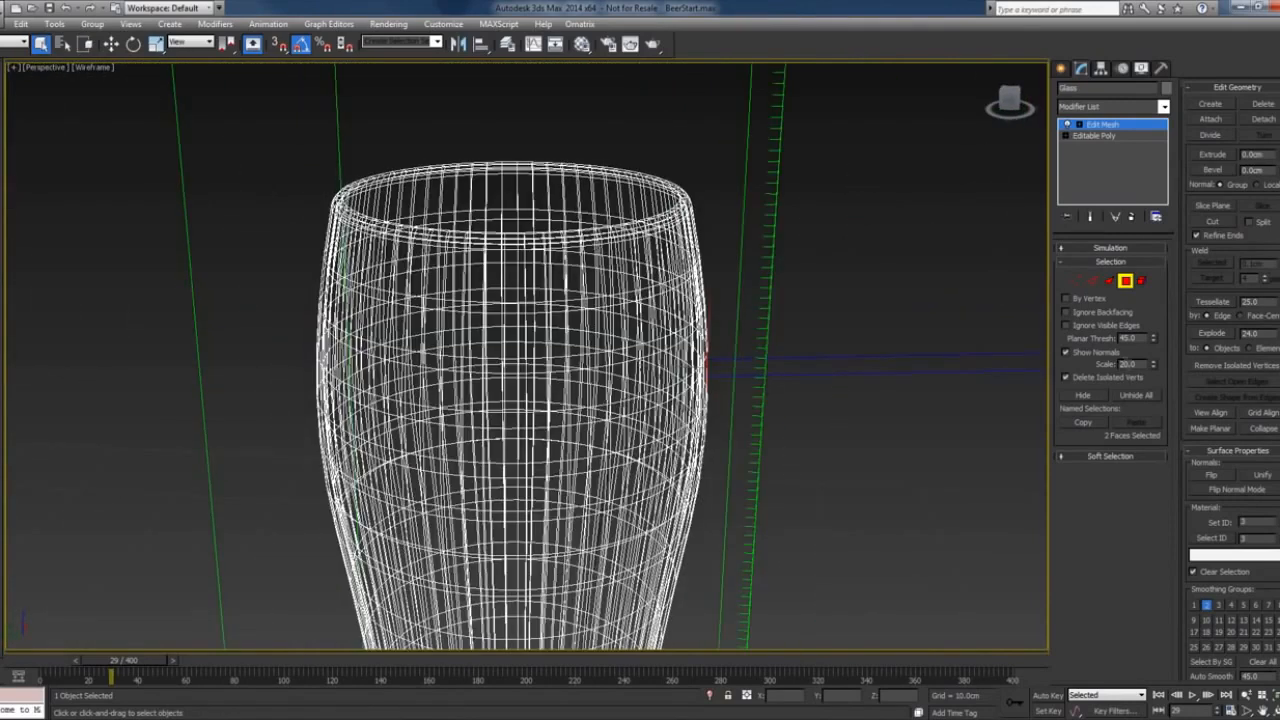
Inspect the normals of a polygon near the glass's rim at a scale of 5, and remove the Edit Mesh modifier.
{"action": "left_click_drag", "start_coordinate": [1140, 364], "coordinate": [1121, 365]}
{"action": "type", "text": "5"}
{"action": "middle_click_drag", "start_coordinate": [727, 436], "coordinate": [579, 456], "text": "alt"}
{"action": "left_click", "coordinate": [645, 141]}
{"action": "middle_click_drag", "start_coordinate": [686, 181], "coordinate": [822, 210], "text": "alt"}
{"action": "left_click", "coordinate": [1126, 283]}
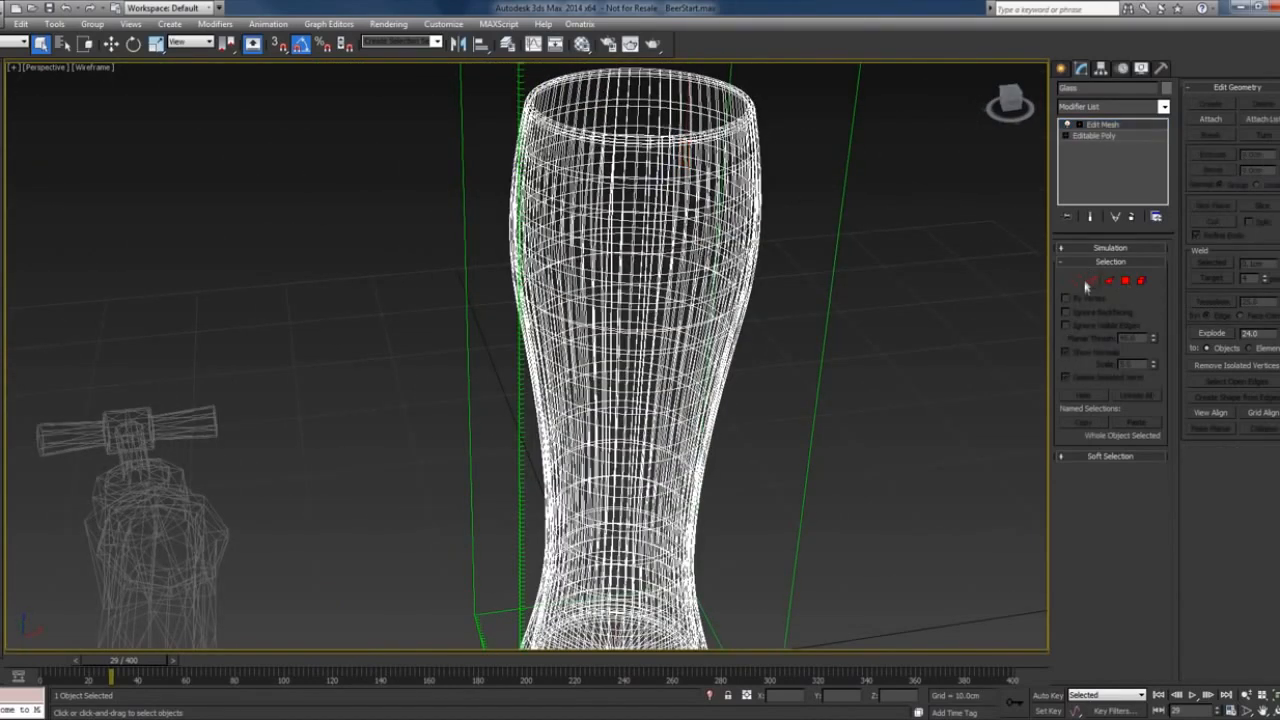
{"action": "left_click", "coordinate": [1131, 216]}
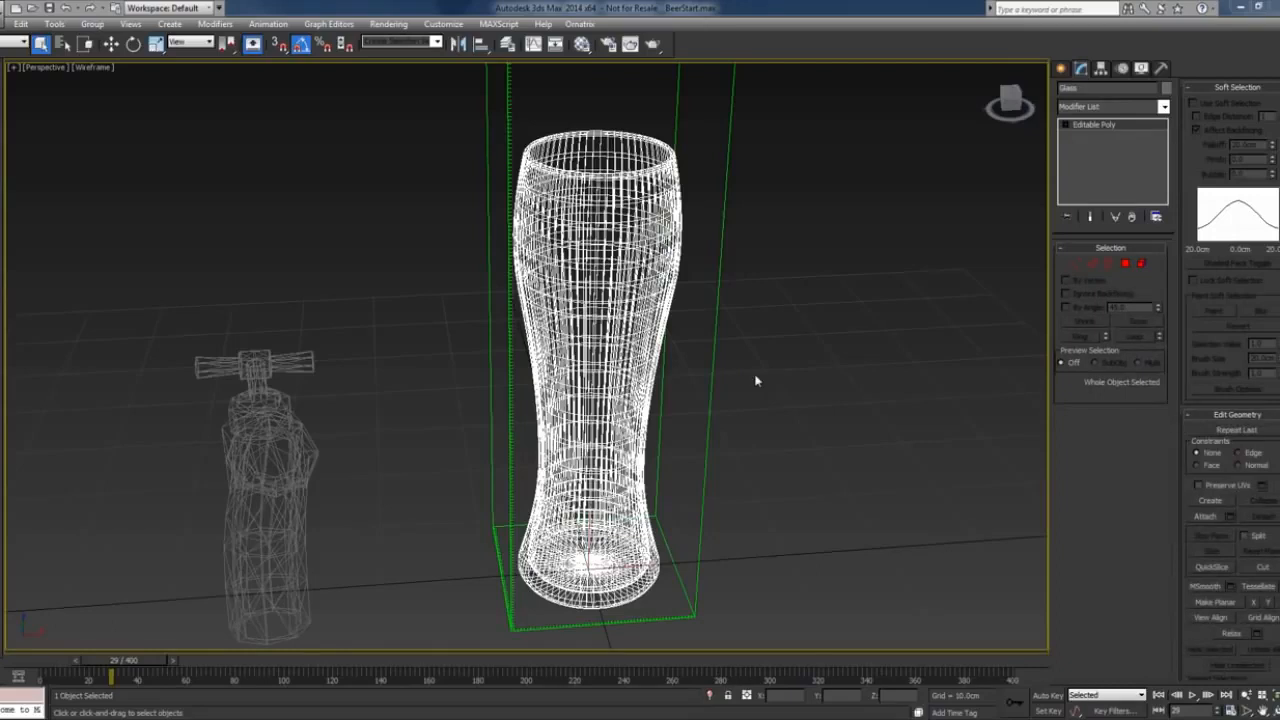
Create a small box about 1.5 cm long on the ground beside the glass, outside the simulation grid.
{"action": "left_click", "coordinate": [1062, 68]}
{"action": "left_click", "coordinate": [1085, 157]}
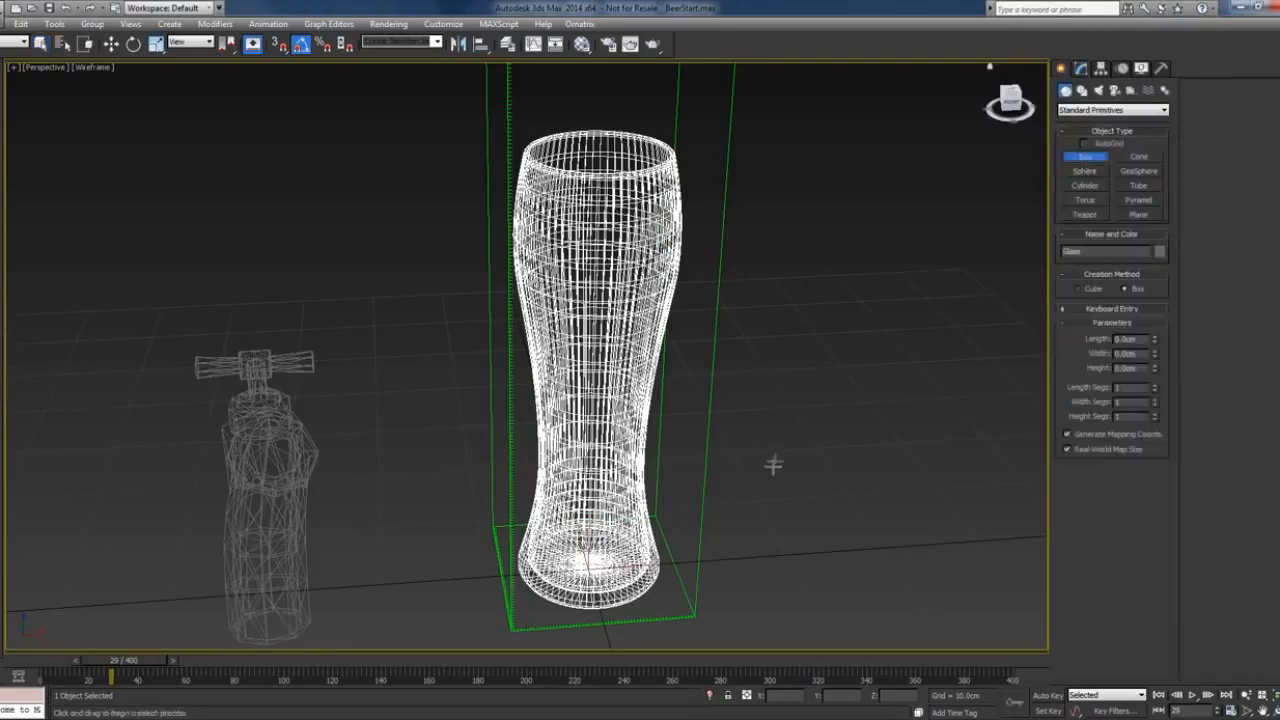
{"action": "left_click_drag", "start_coordinate": [750, 553], "coordinate": [741, 562]}
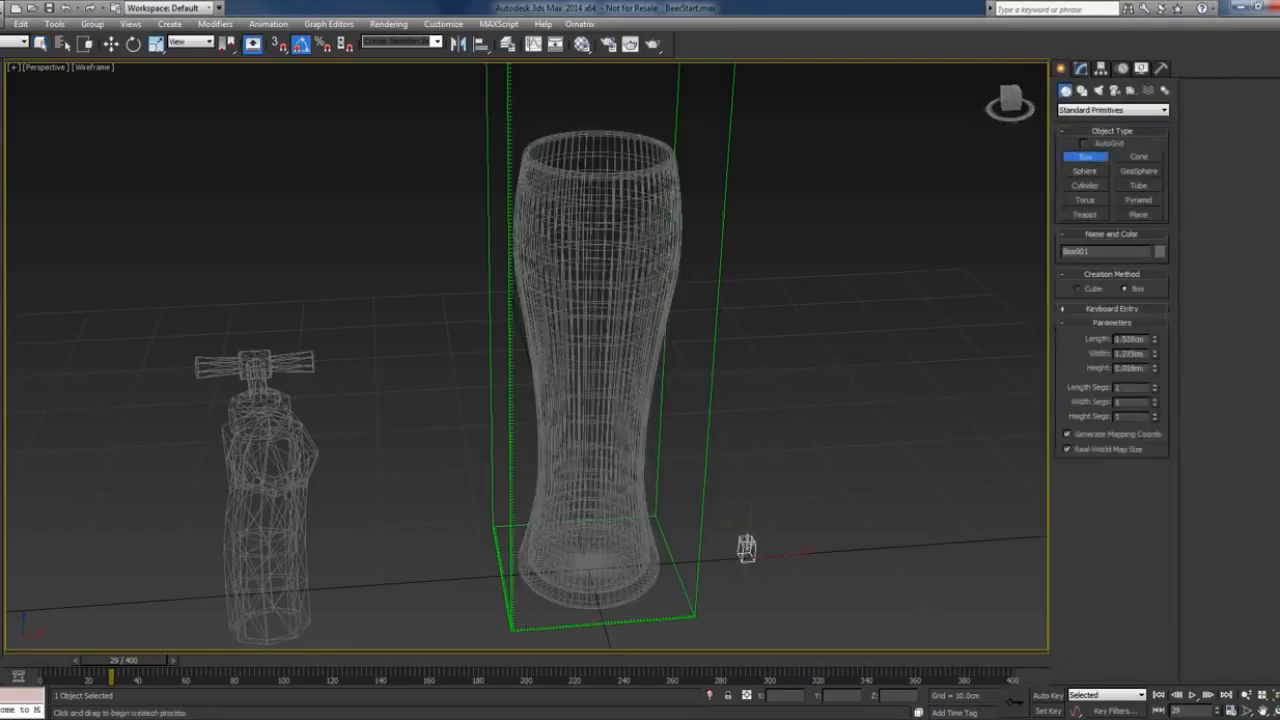
Check the cell size of the Phoenix FD simulator's grid.
{"action": "key", "text": "w"}
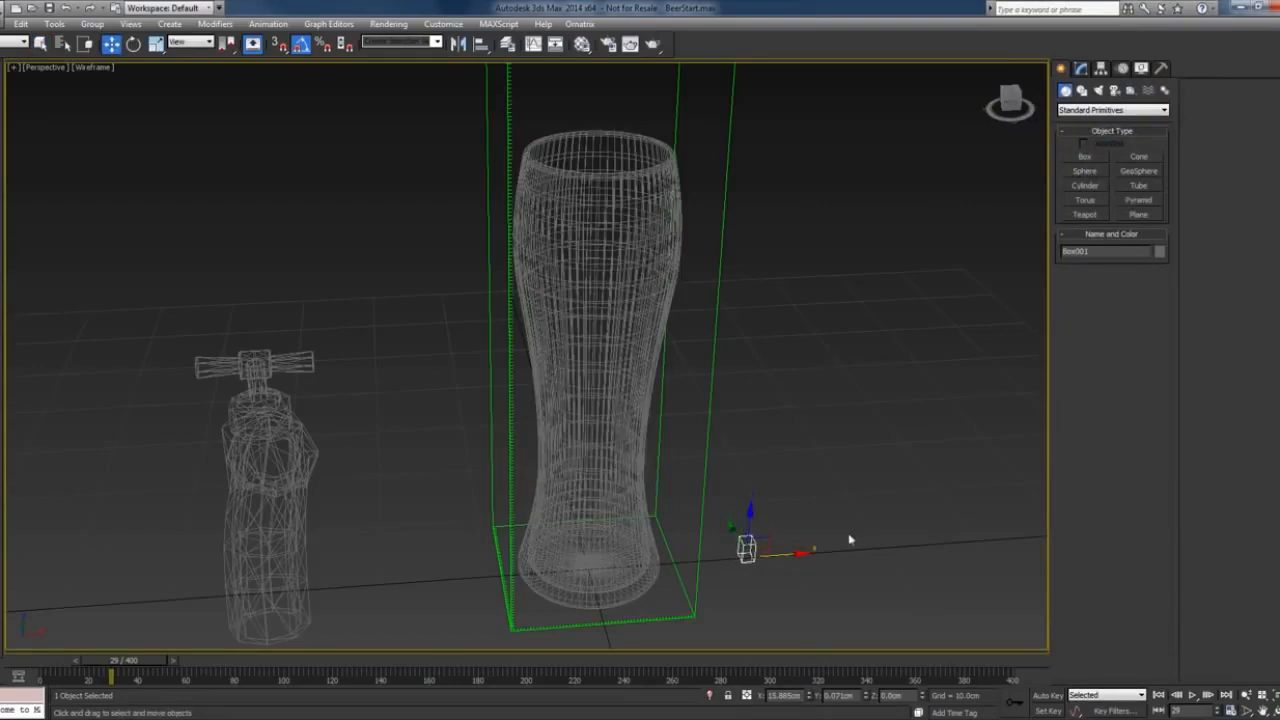
{"action": "left_click", "coordinate": [691, 618]}
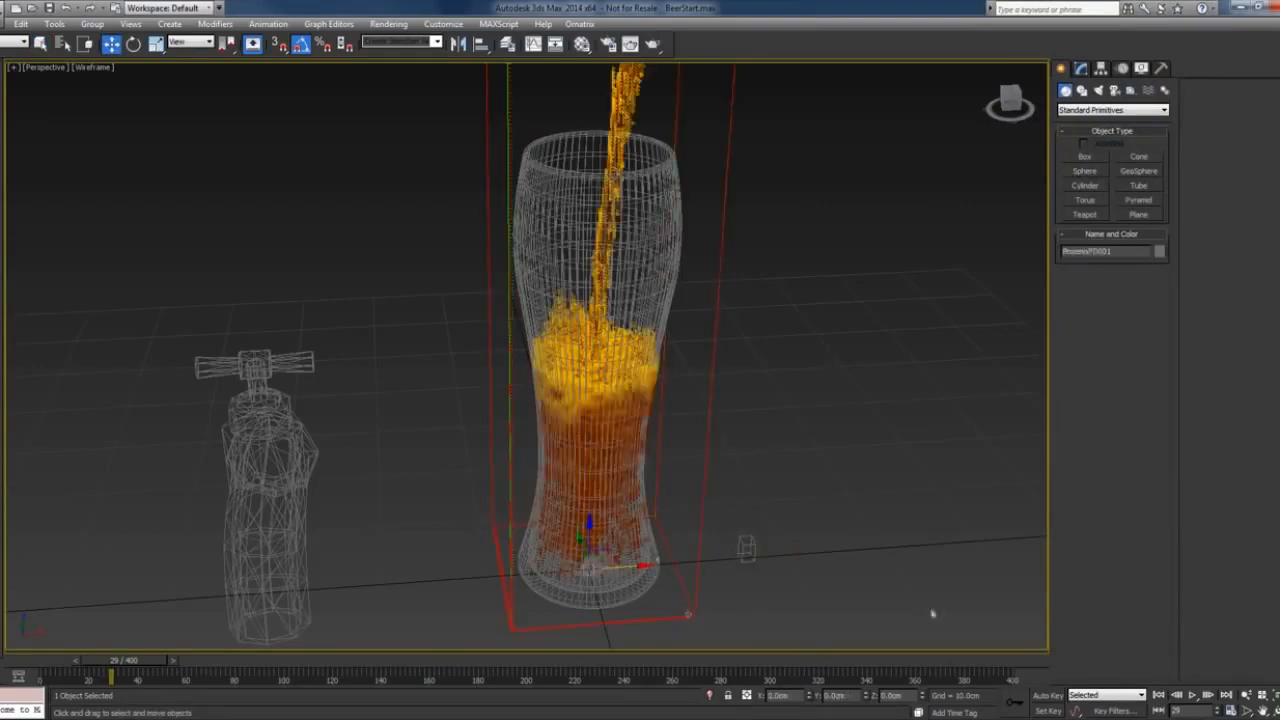
{"action": "left_click", "coordinate": [1082, 68]}
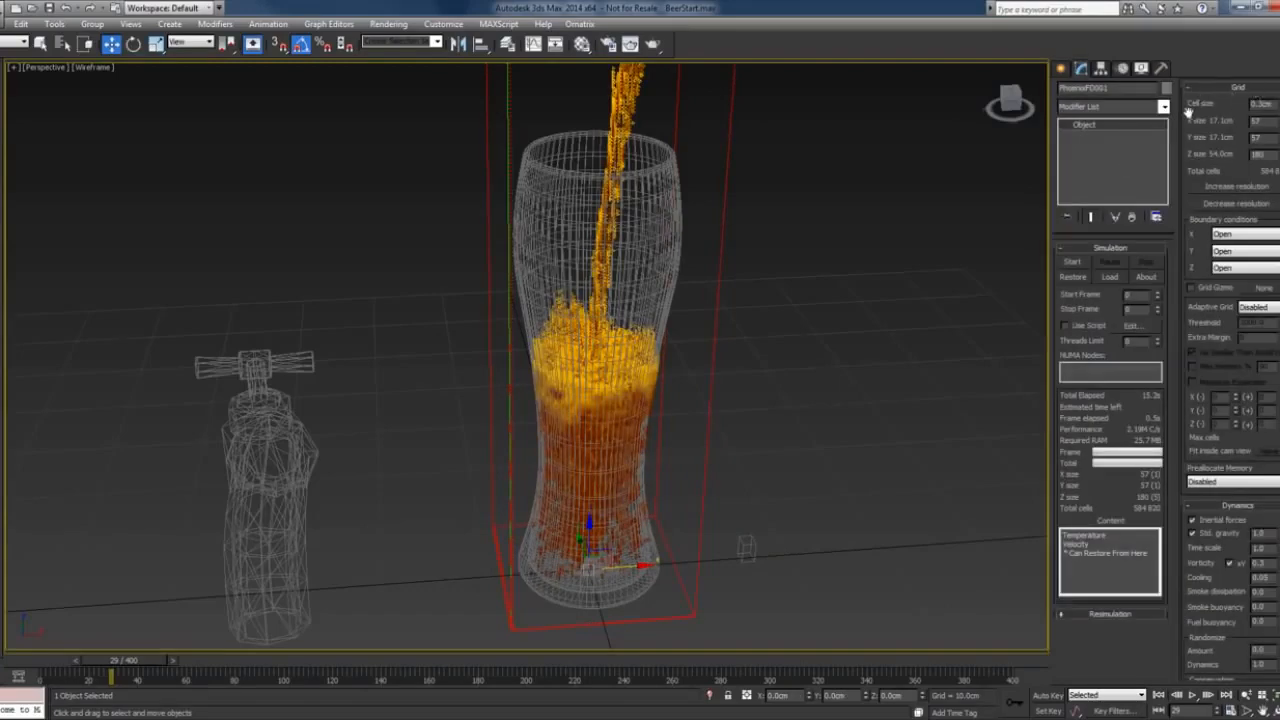
{"action": "double_click", "coordinate": [1261, 103]}
Set the small box's length, width and height to 0.3 cm each.
{"action": "left_click", "coordinate": [746, 546]}
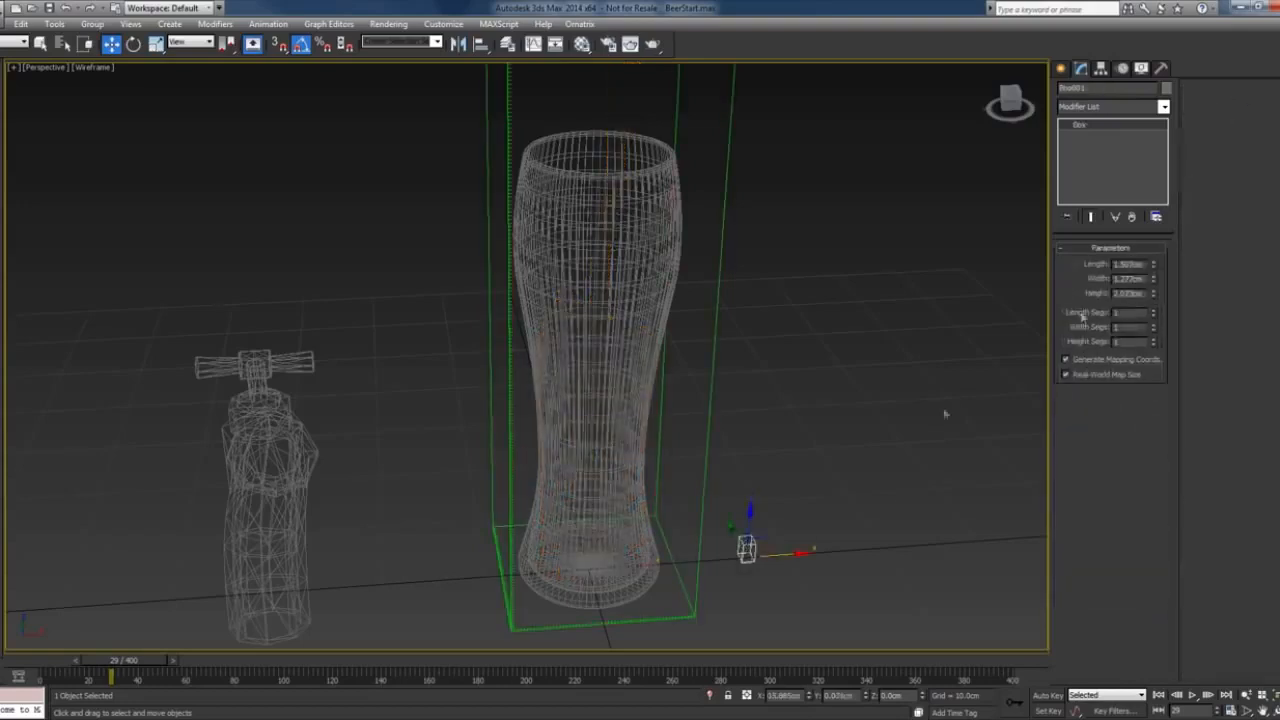
{"action": "left_click_drag", "start_coordinate": [1143, 265], "coordinate": [984, 297]}
{"action": "type", "text": "0.3"}
{"action": "key", "text": "Tab"}
{"action": "type", "text": "0.3"}
{"action": "key", "text": "Tab"}
{"action": "type", "text": "0.3"}
{"action": "key", "text": "Tab"}
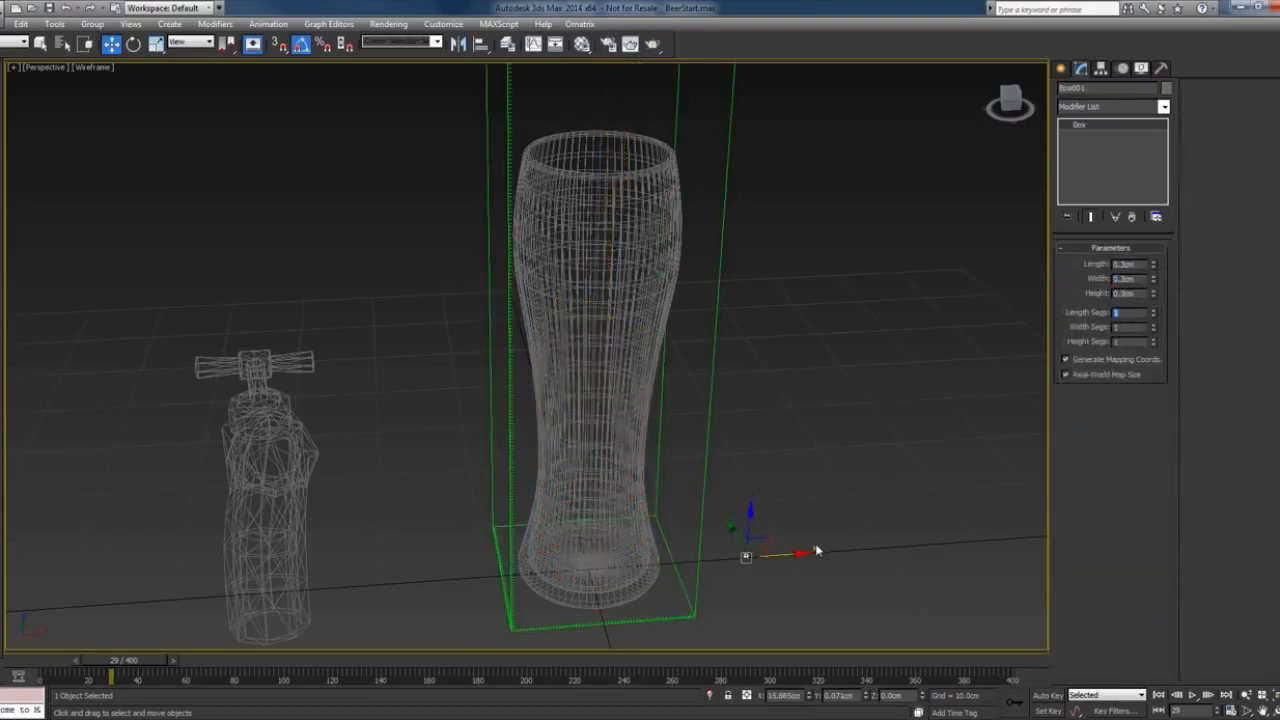
Show the small box in shaded view and change its object colour to dark red.
{"action": "key", "text": "z"}
{"action": "key", "text": "F3"}
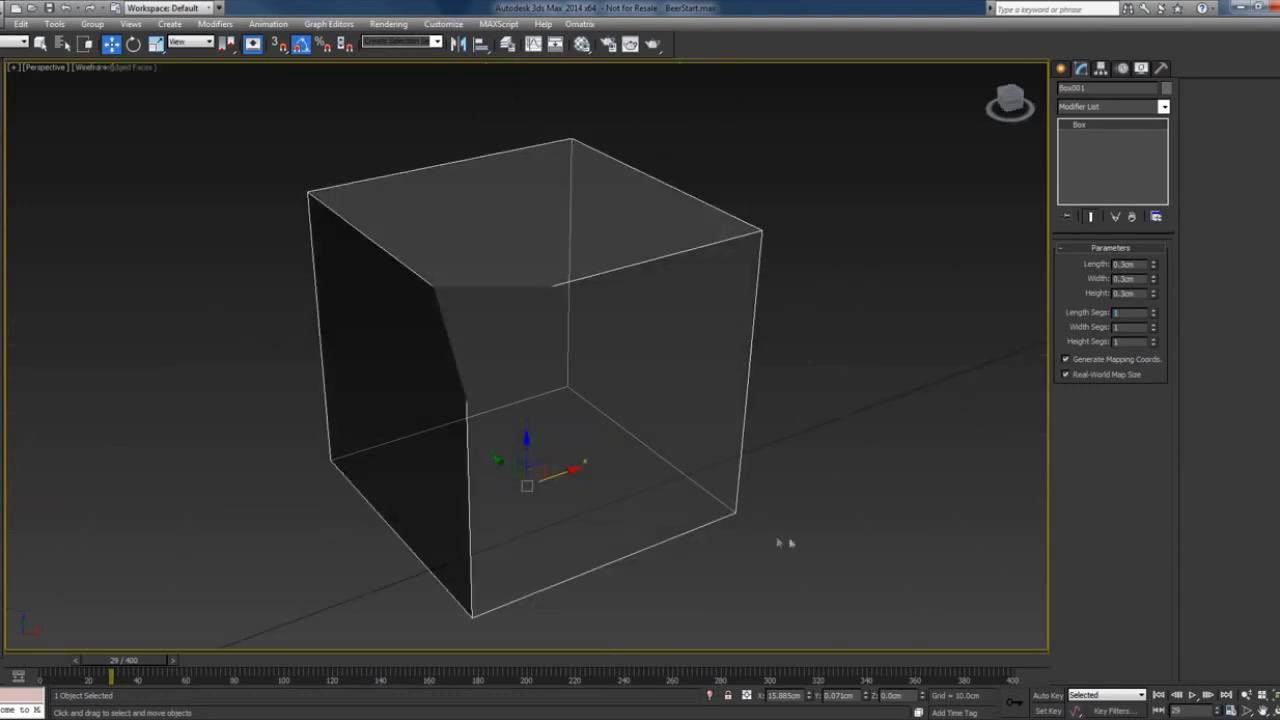
{"action": "scroll", "coordinate": [751, 494], "scroll_direction": "down", "scroll_amount": 4}
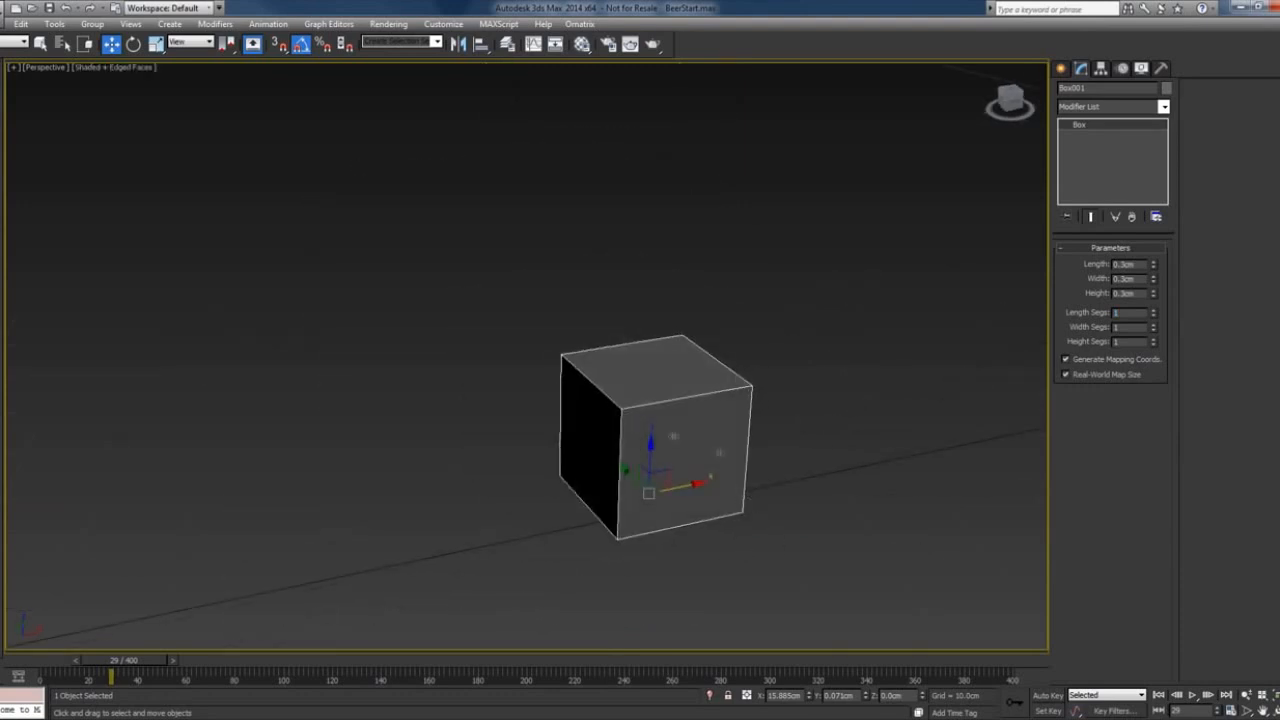
{"action": "left_click", "coordinate": [1166, 88]}
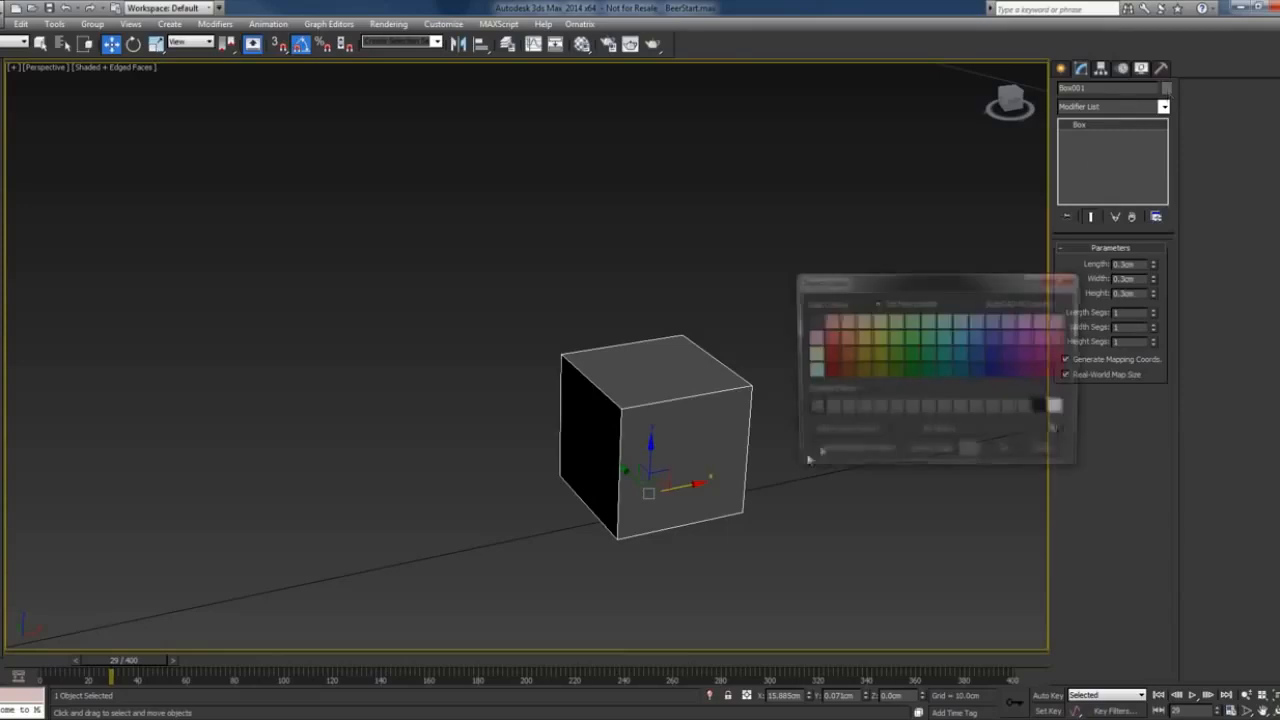
{"action": "left_click", "coordinate": [829, 356]}
{"action": "left_click", "coordinate": [1007, 452]}
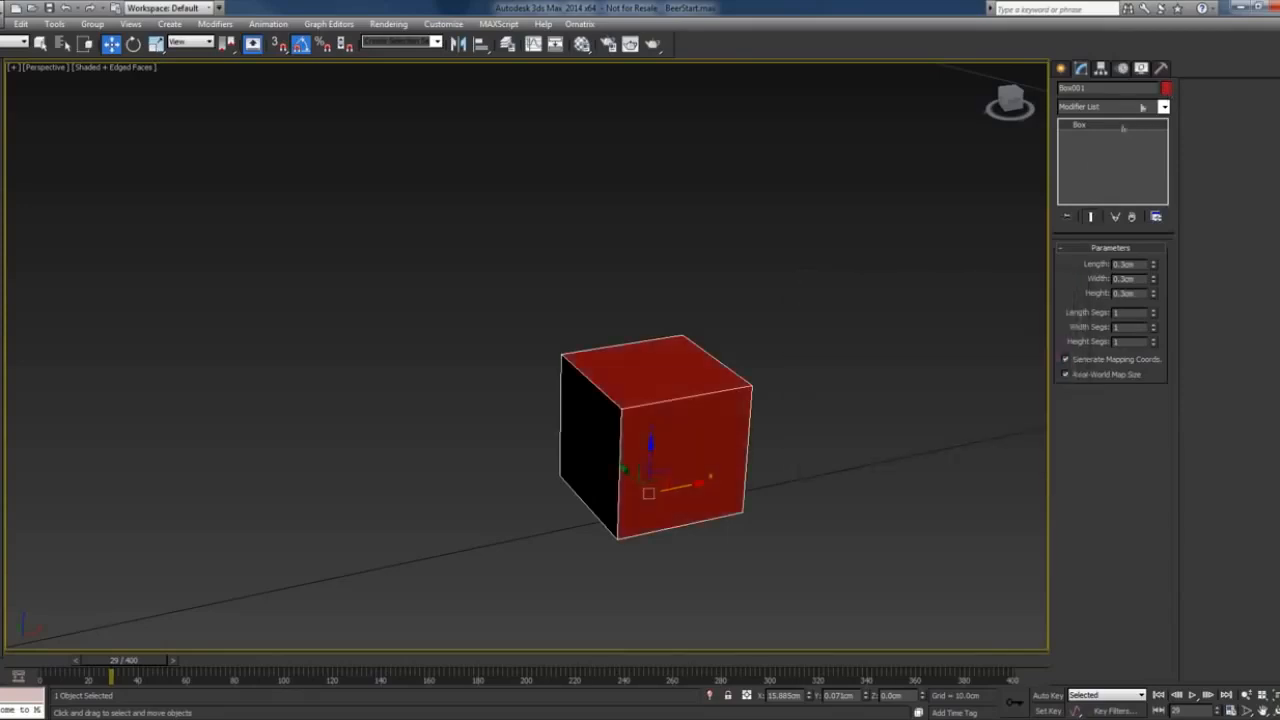
With nothing selected, set the default object colour to grey.
{"action": "left_click", "coordinate": [892, 395]}
{"action": "left_click", "coordinate": [1166, 88]}
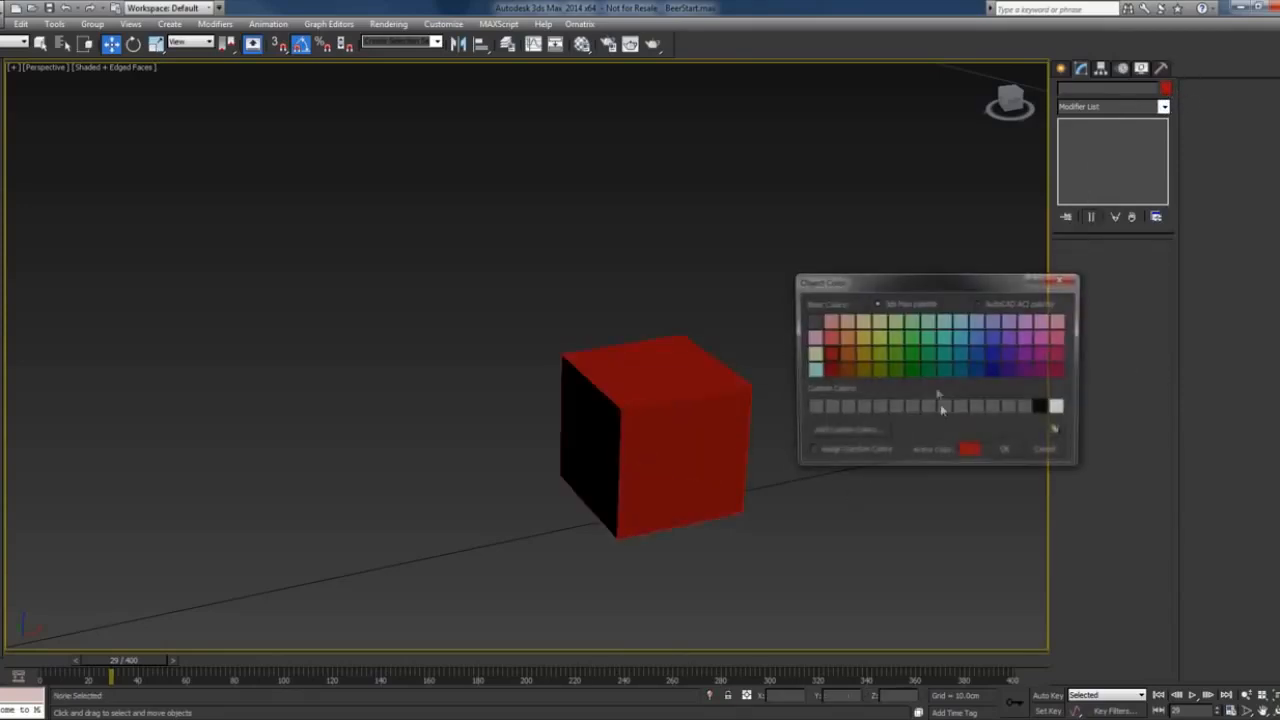
{"action": "left_click", "coordinate": [1010, 407]}
{"action": "left_click", "coordinate": [1005, 454]}
Move the red box in the front view onto the glass's side wall at about X 5.25 cm, Z 20.06 cm, and set its Y position to 0.
{"action": "scroll", "coordinate": [848, 431], "scroll_direction": "down", "scroll_amount": 10}
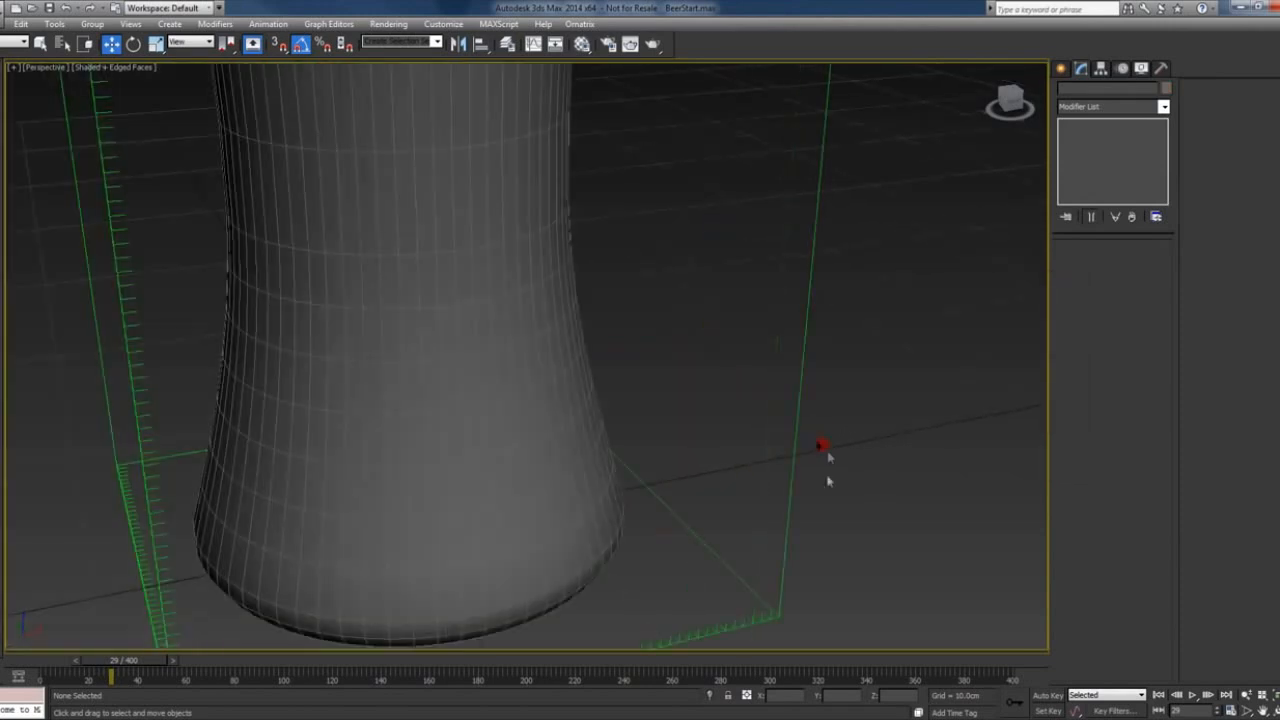
{"action": "left_click", "coordinate": [818, 490]}
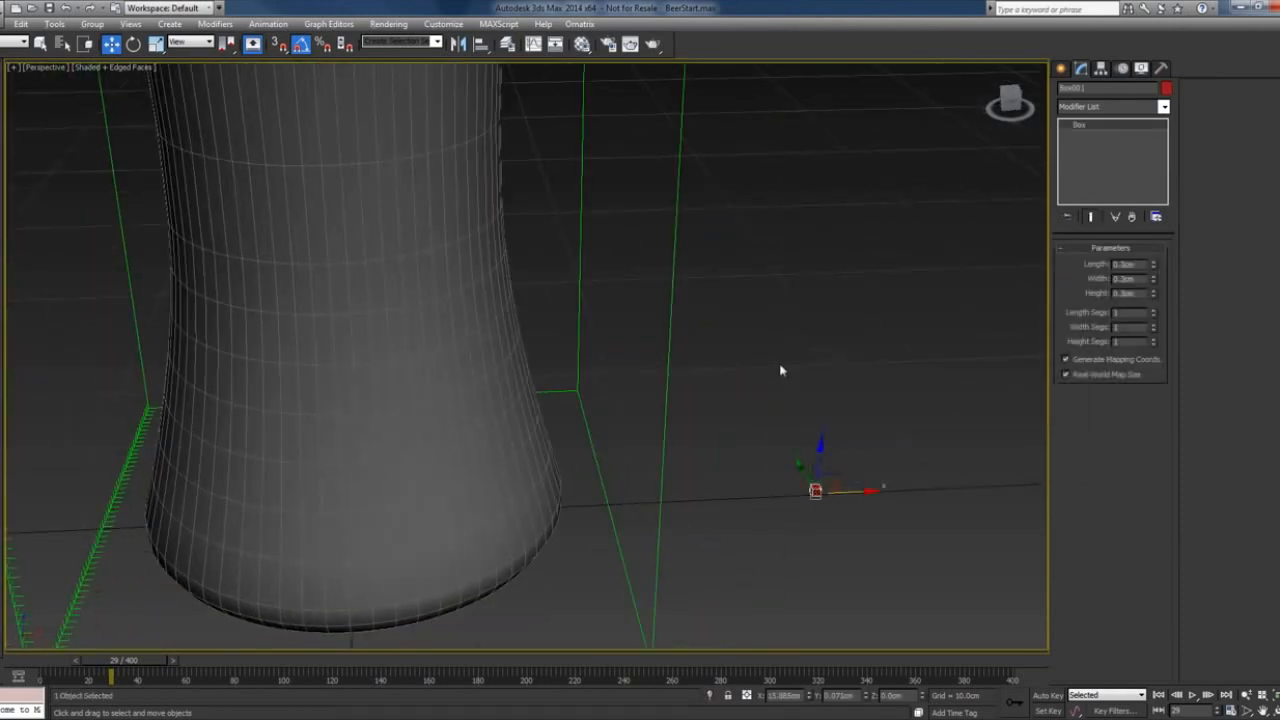
{"action": "key", "text": "f"}
{"action": "scroll", "coordinate": [781, 370], "scroll_direction": "down", "scroll_amount": 8}
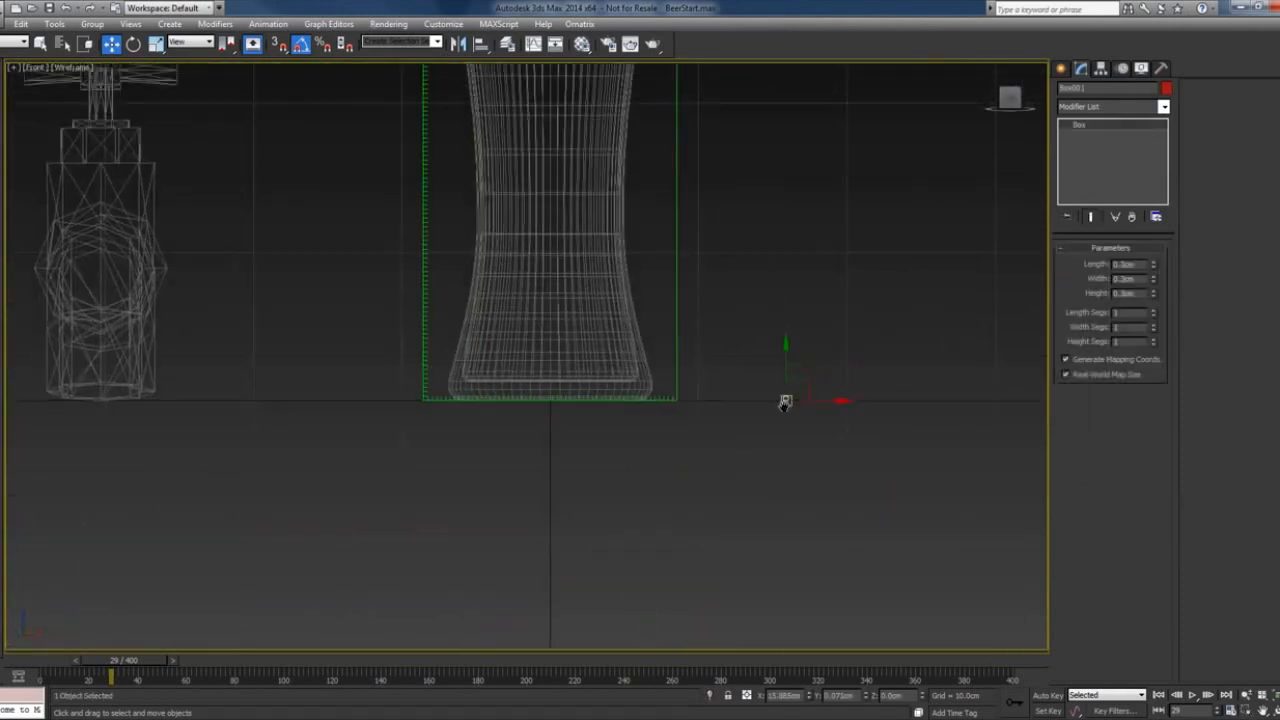
{"action": "middle_click_drag", "start_coordinate": [785, 402], "coordinate": [800, 562]}
{"action": "left_click_drag", "start_coordinate": [800, 562], "coordinate": [660, 250]}
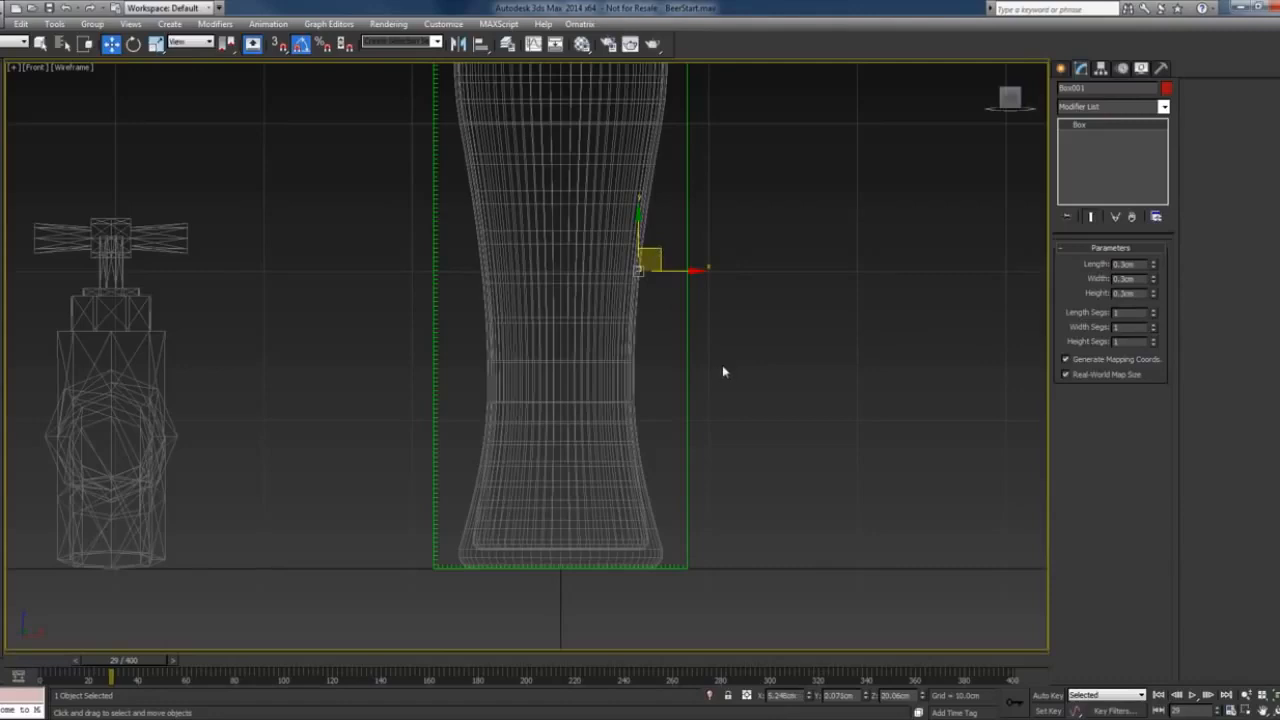
{"action": "right_click", "coordinate": [864, 698]}
Show the box in the glass wall in a shaded perspective view and set the timeline to frame 0.
{"action": "key", "text": "v"}
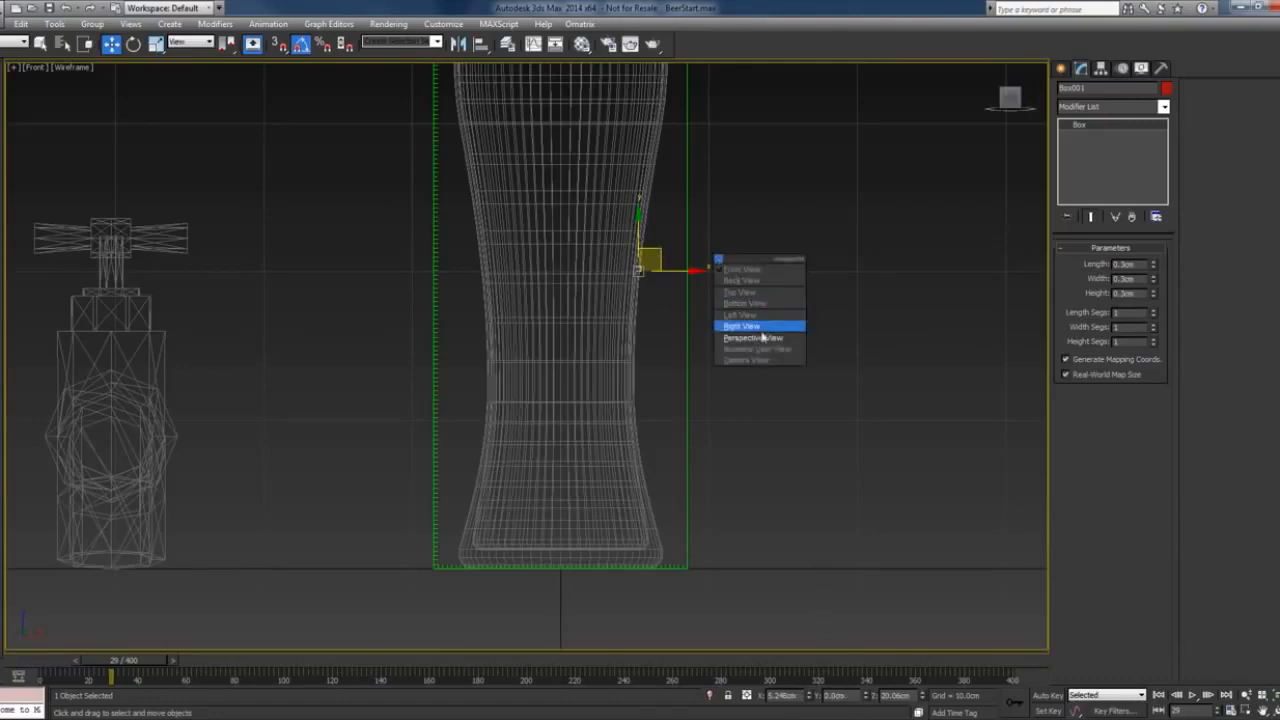
{"action": "left_click", "coordinate": [763, 326]}
{"action": "key", "text": "z"}
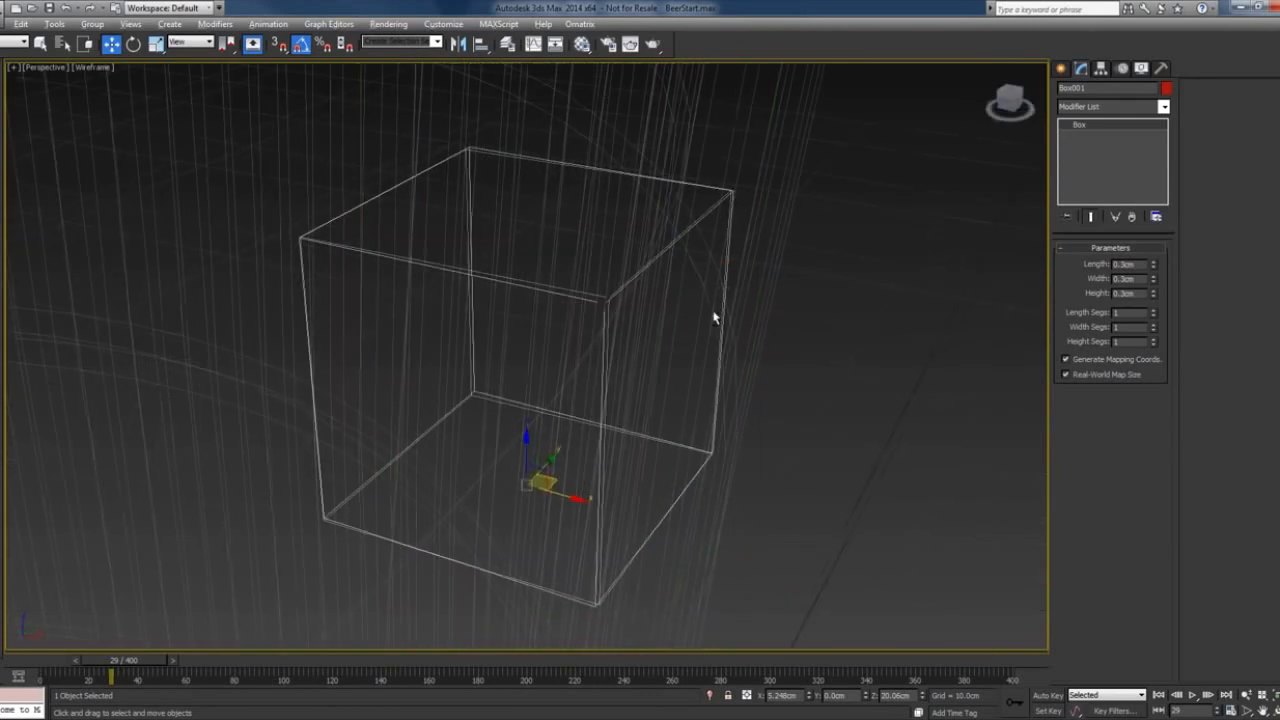
{"action": "key", "text": "F3"}
{"action": "scroll", "coordinate": [730, 291], "scroll_direction": "down", "scroll_amount": 5}
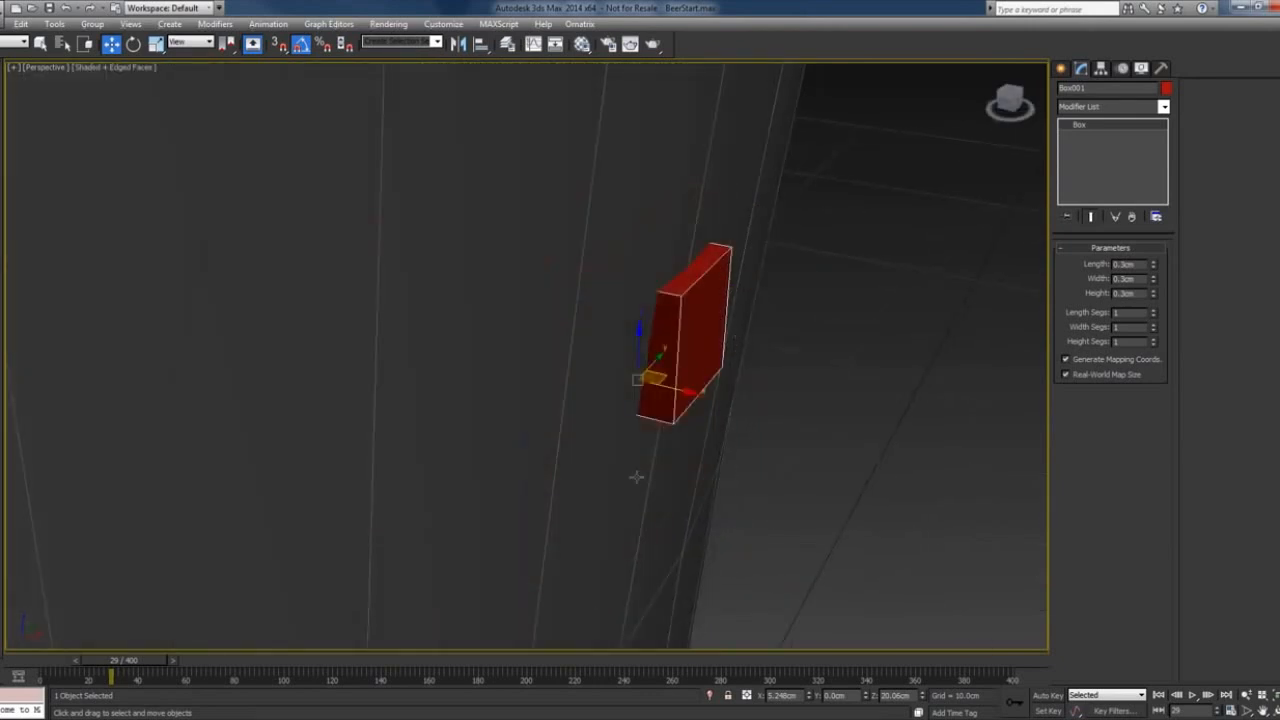
{"action": "left_click_drag", "start_coordinate": [112, 666], "coordinate": [48, 666]}
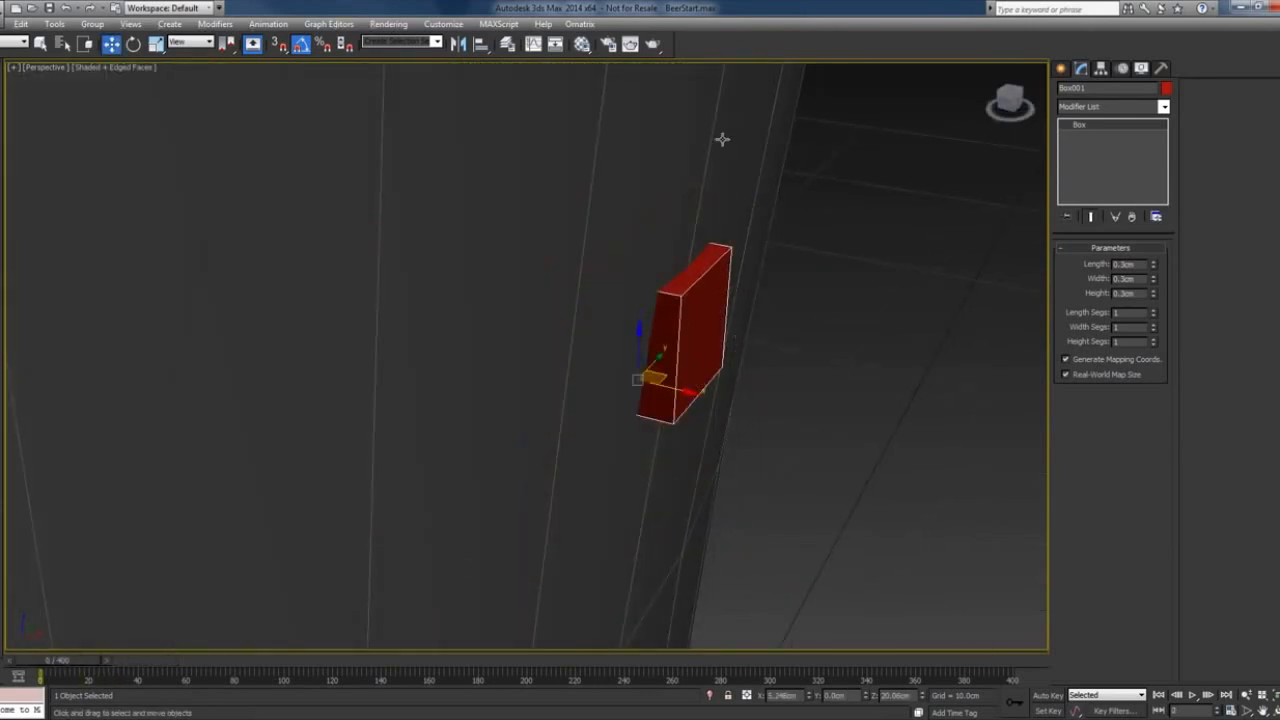
{"action": "middle_click_drag", "start_coordinate": [743, 220], "coordinate": [742, 226], "text": "alt"}
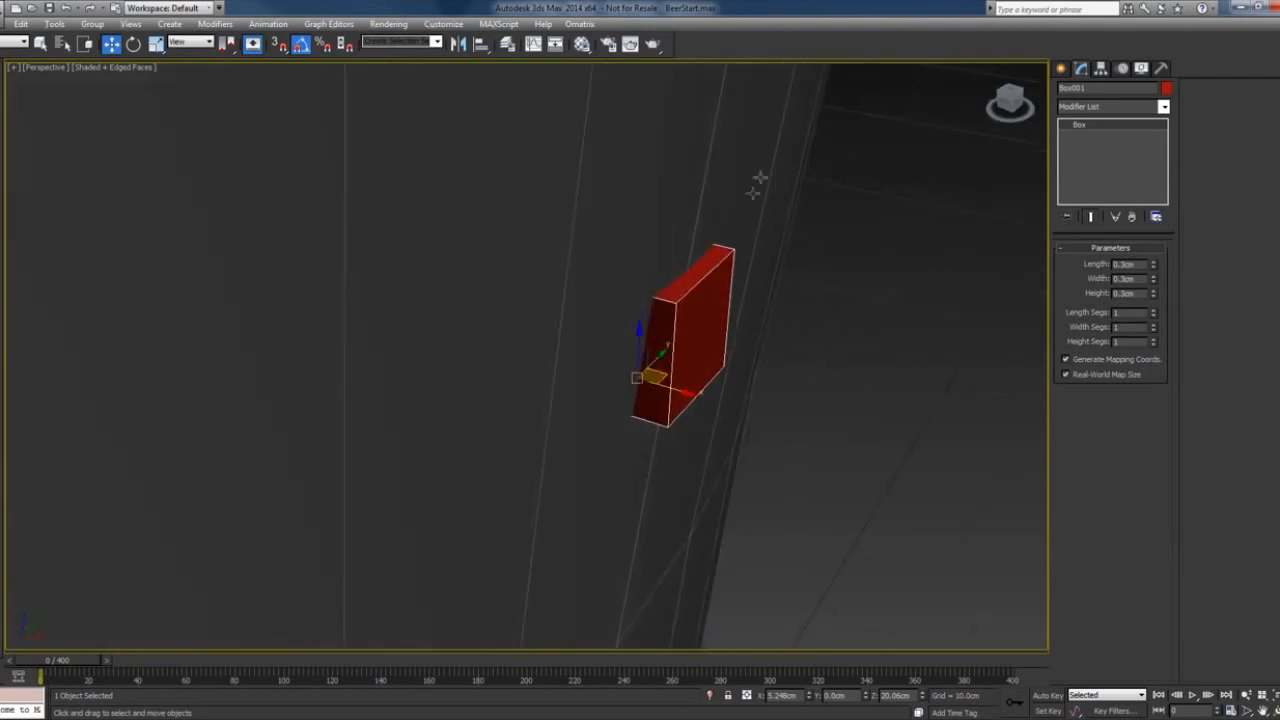
Make the glass see-through so the part of the box inside the wall can be seen.
{"action": "left_click", "coordinate": [760, 176]}
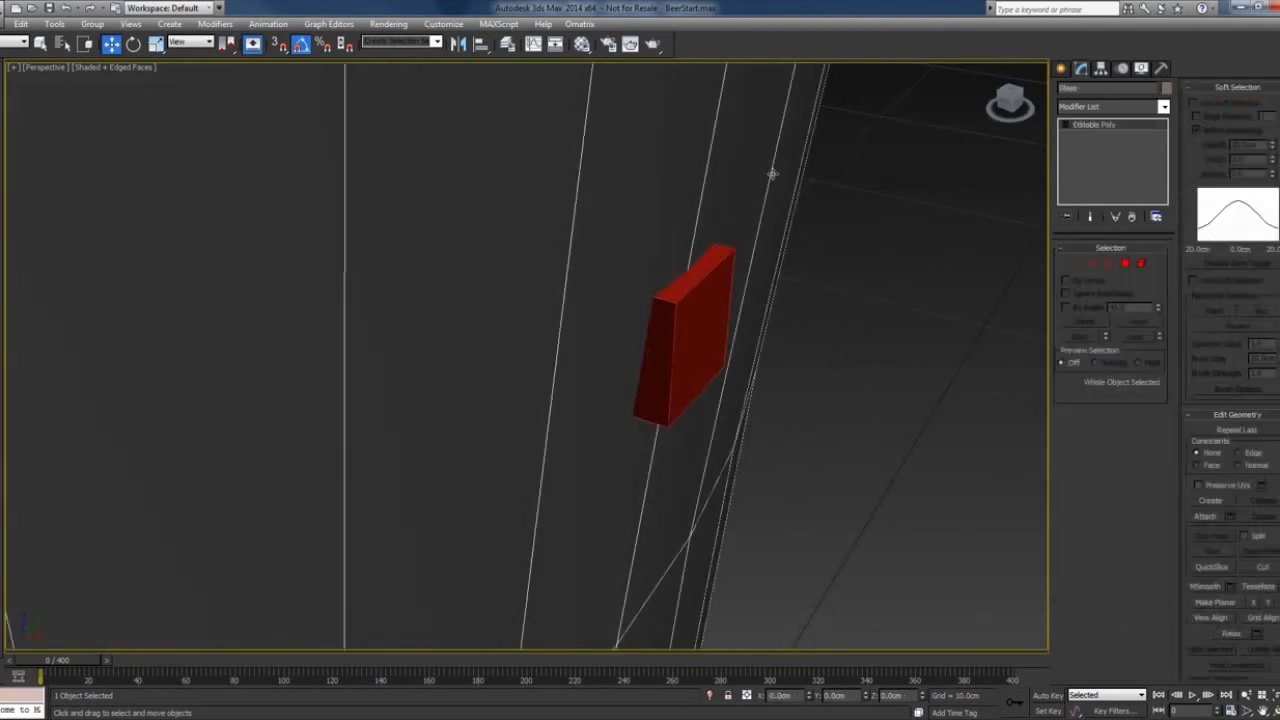
{"action": "left_click", "coordinate": [782, 214]}
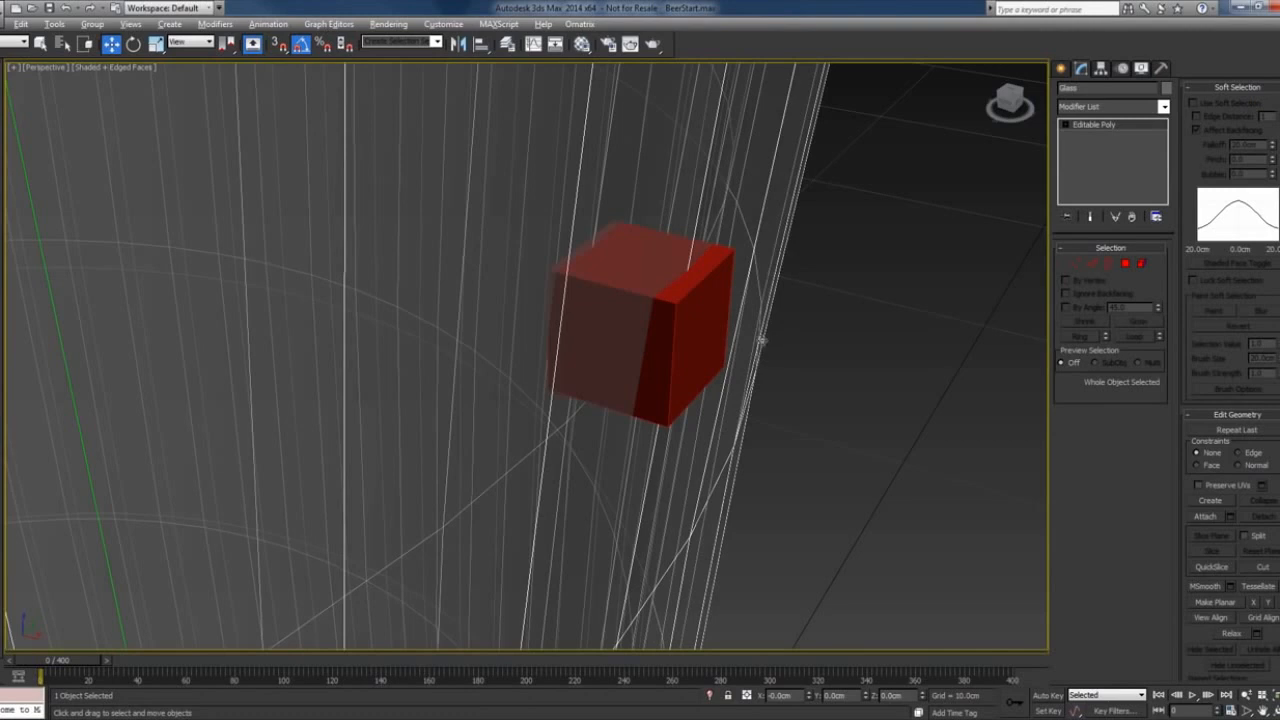
{"action": "left_click", "coordinate": [738, 338]}
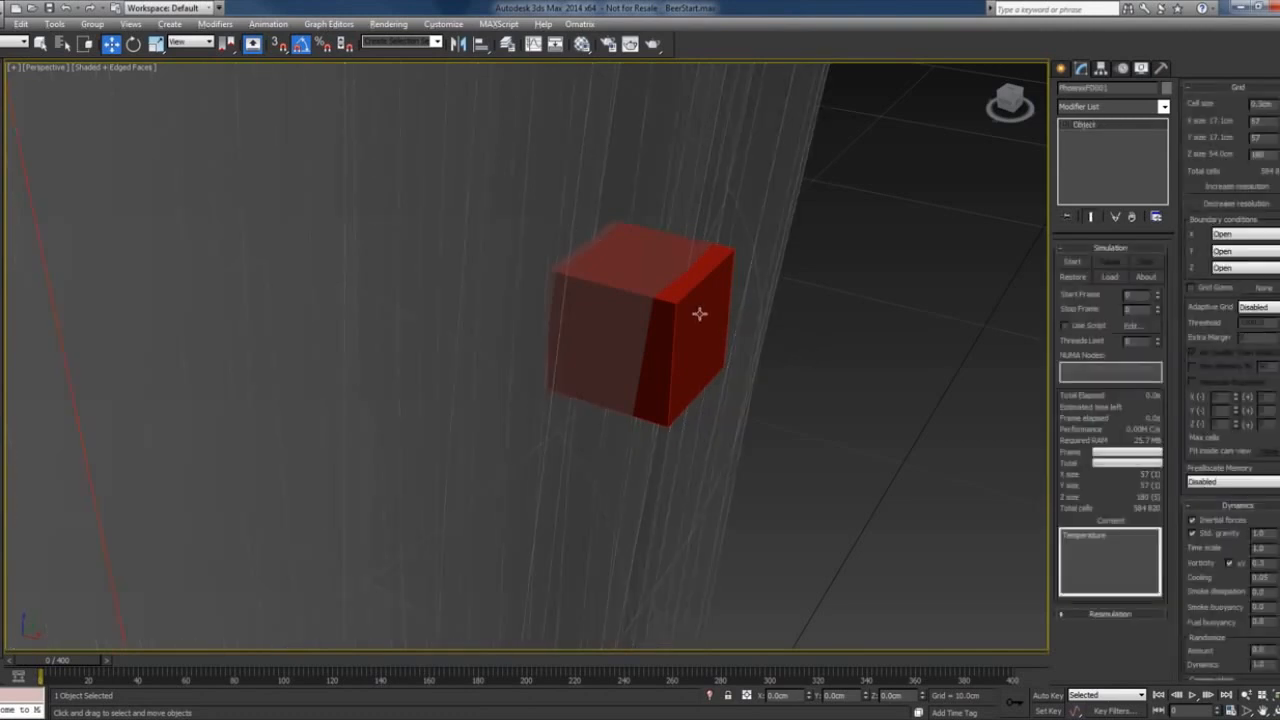
Shift the red box slightly along X to about 5.22 cm, and place a copy beside it outside the wall at about X 5.58 cm.
{"action": "left_click", "coordinate": [701, 313]}
{"action": "middle_click_drag", "start_coordinate": [727, 363], "coordinate": [778, 378], "text": "alt"}
{"action": "mouse_move", "coordinate": [759, 379]}
{"action": "middle_mouse_down", "text": "alt"}
{"action": "mouse_move", "coordinate": [669, 391]}
{"action": "mouse_move", "coordinate": [690, 386]}
{"action": "middle_mouse_up", "text": "alt"}
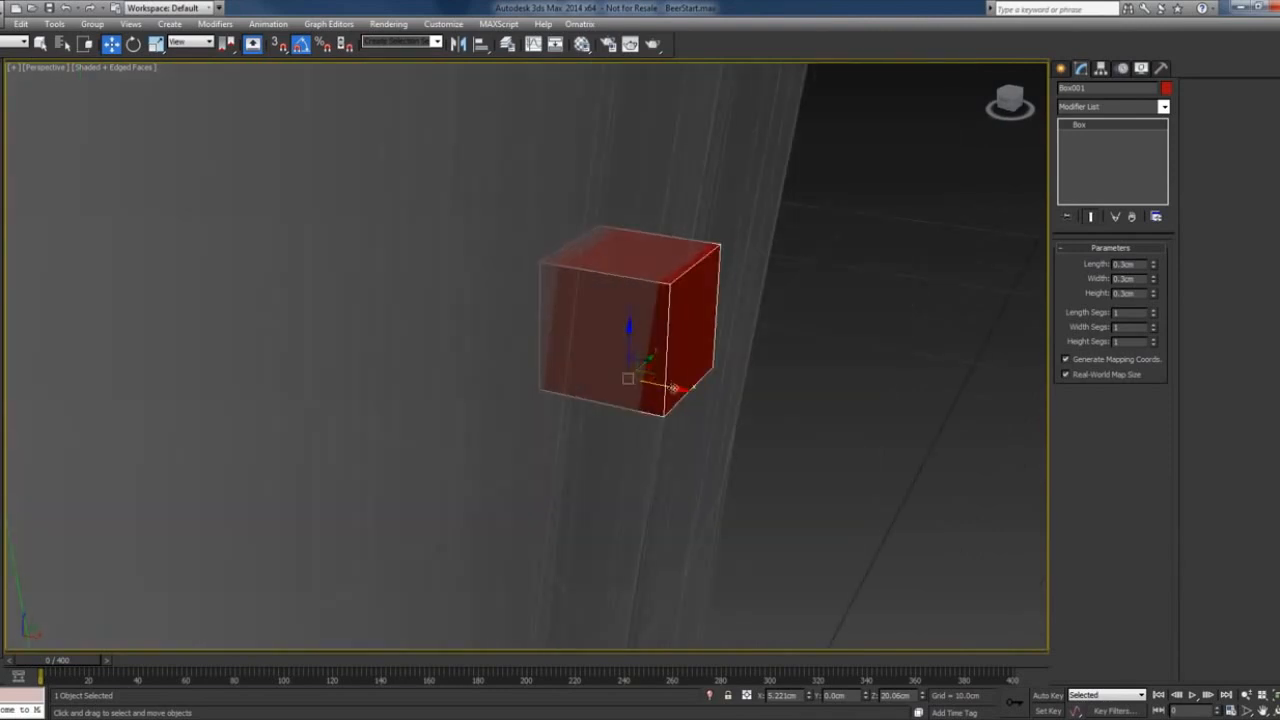
{"action": "left_click_drag", "start_coordinate": [675, 388], "coordinate": [820, 416]}
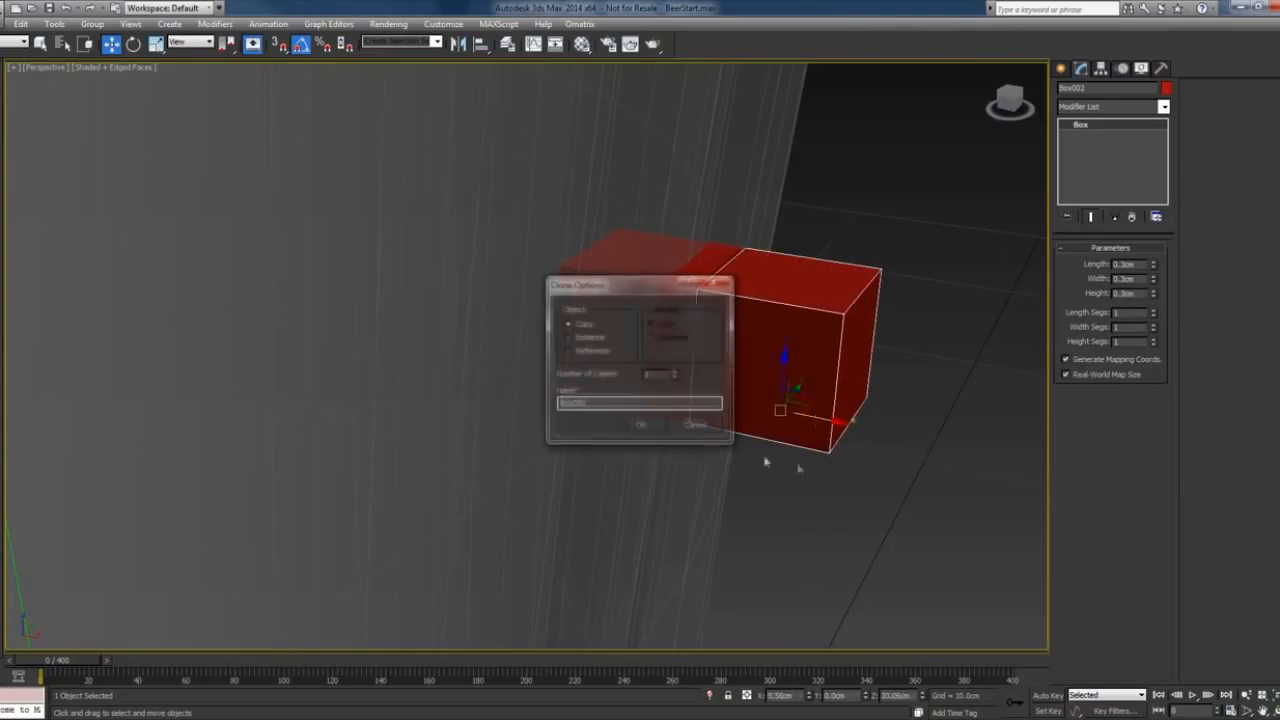
{"action": "left_click", "coordinate": [647, 430]}
{"action": "middle_click_drag", "start_coordinate": [857, 427], "coordinate": [880, 423], "text": "alt"}
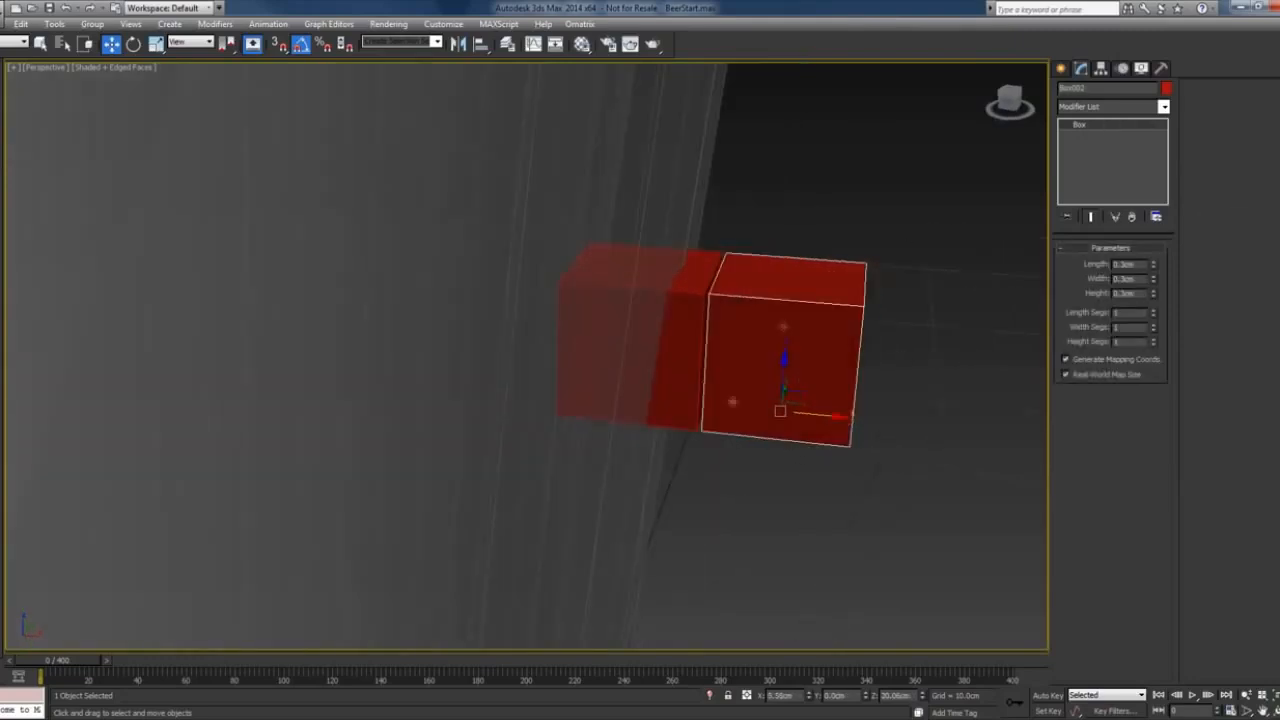
{"action": "middle_click_drag", "start_coordinate": [778, 453], "coordinate": [772, 430], "text": "alt"}
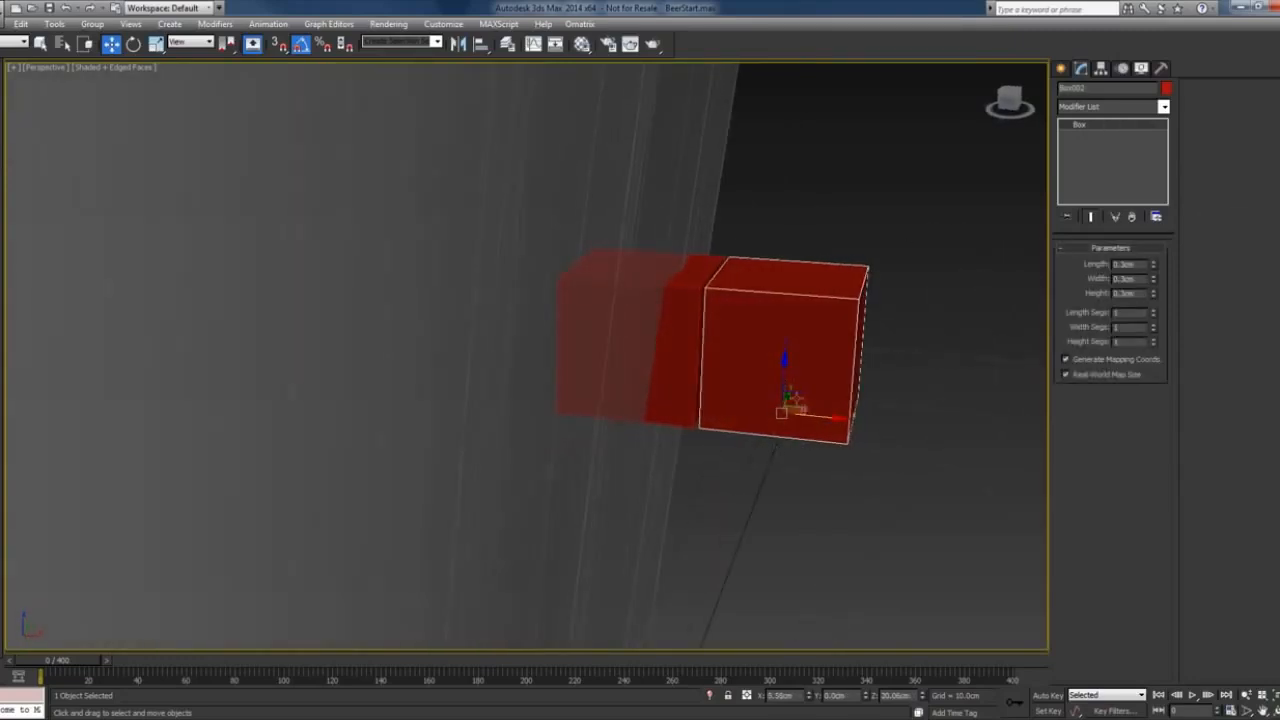
{"action": "left_click_drag", "start_coordinate": [820, 419], "coordinate": [817, 419]}
Add an Edit Poly modifier to the glass and switch to polygon selection.
{"action": "scroll", "coordinate": [701, 430], "scroll_direction": "down", "scroll_amount": 10}
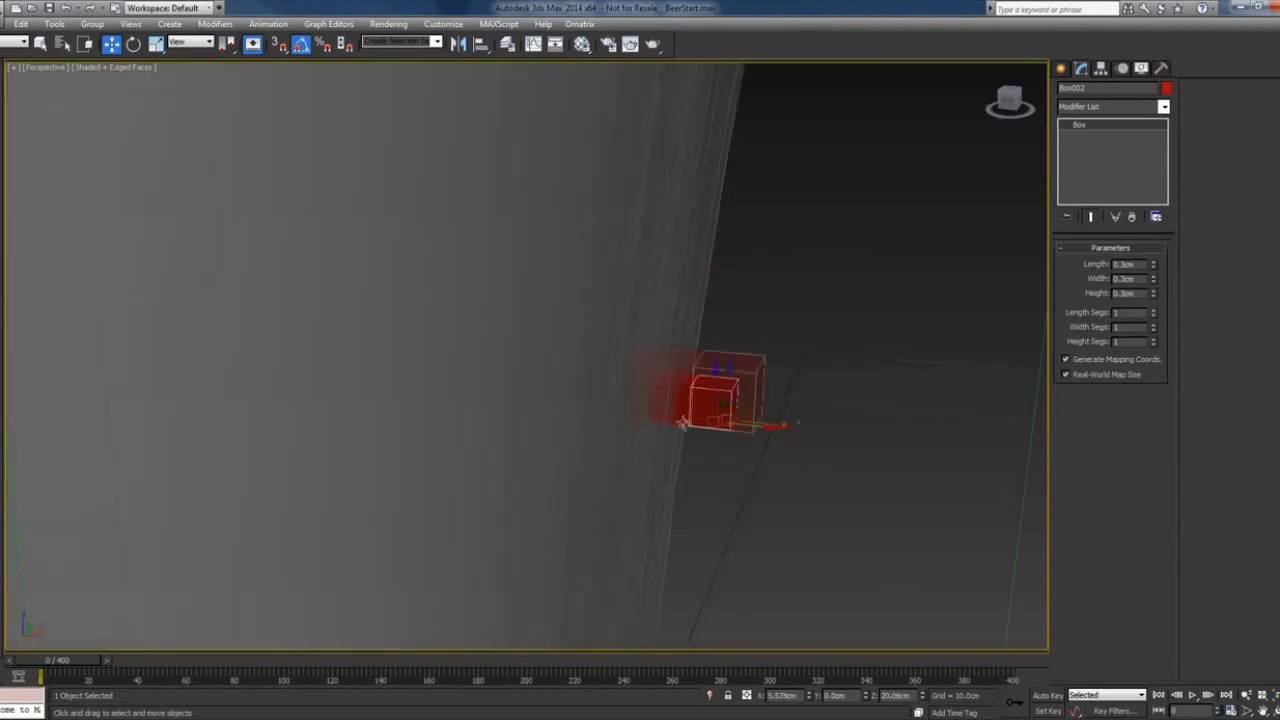
{"action": "scroll", "coordinate": [701, 430], "scroll_direction": "down", "scroll_amount": 8}
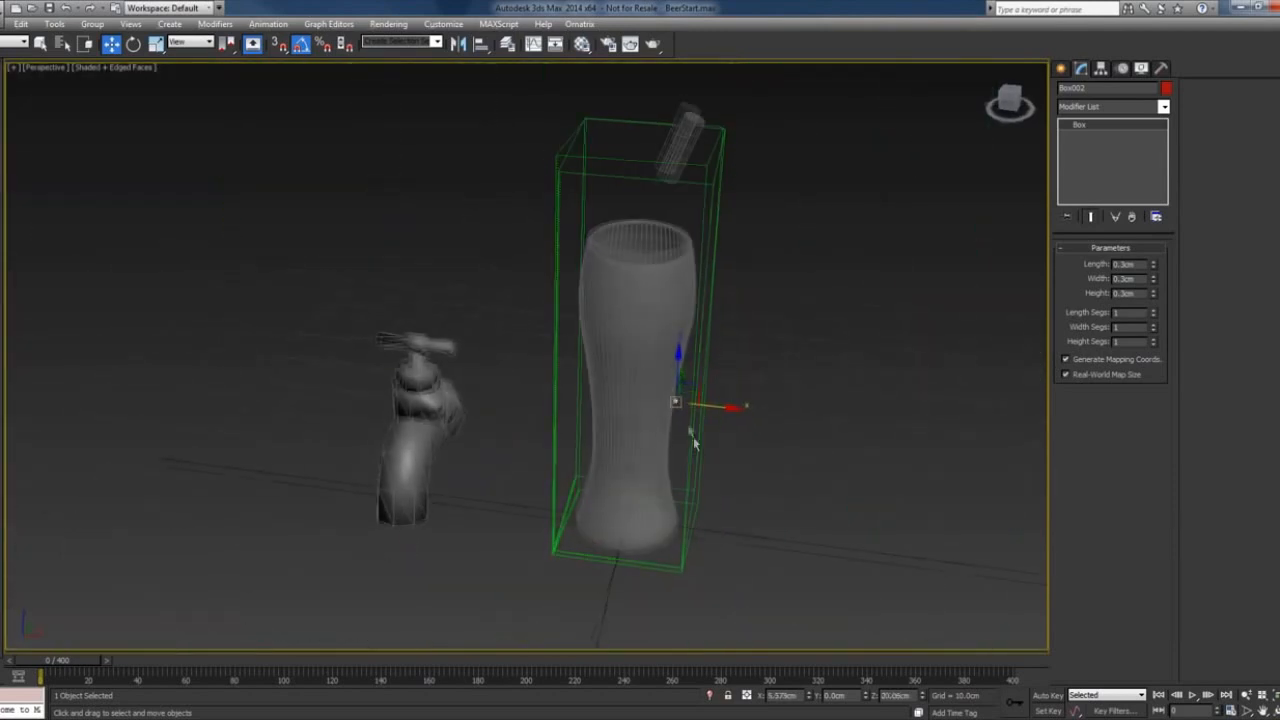
{"action": "scroll", "coordinate": [663, 279], "scroll_direction": "up", "scroll_amount": 3}
{"action": "left_click", "coordinate": [663, 279]}
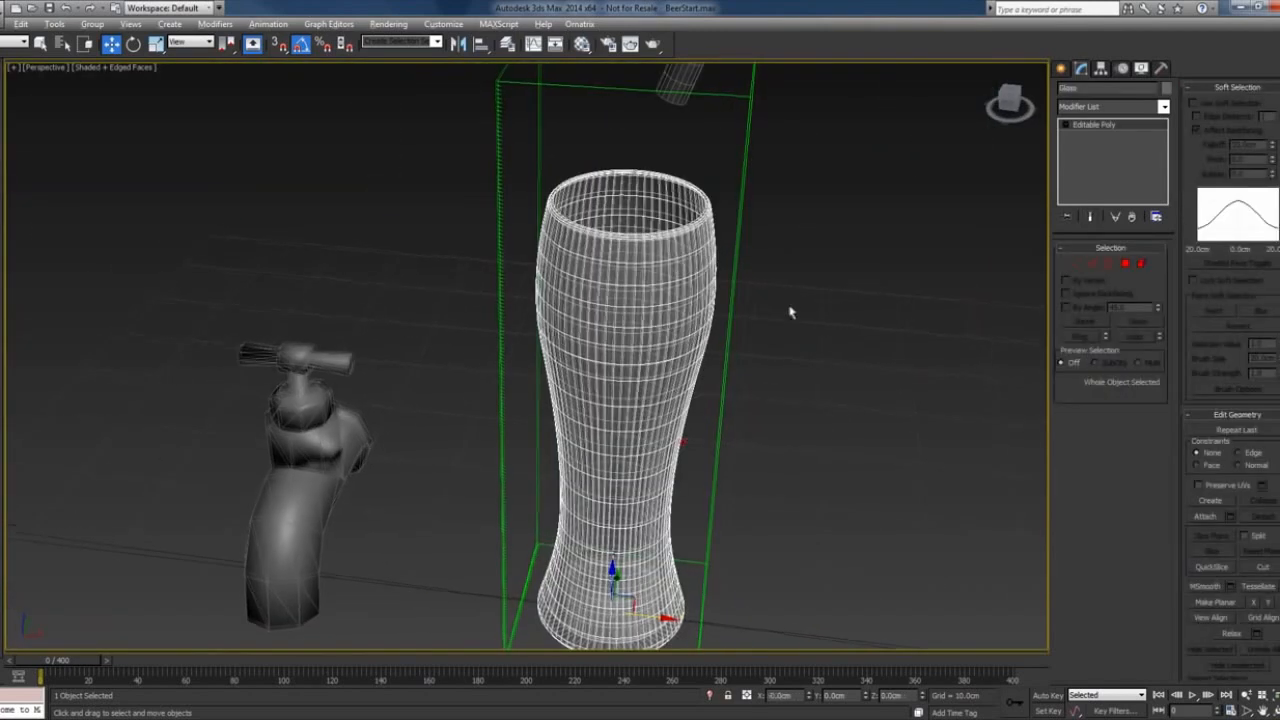
{"action": "left_click", "coordinate": [1164, 106]}
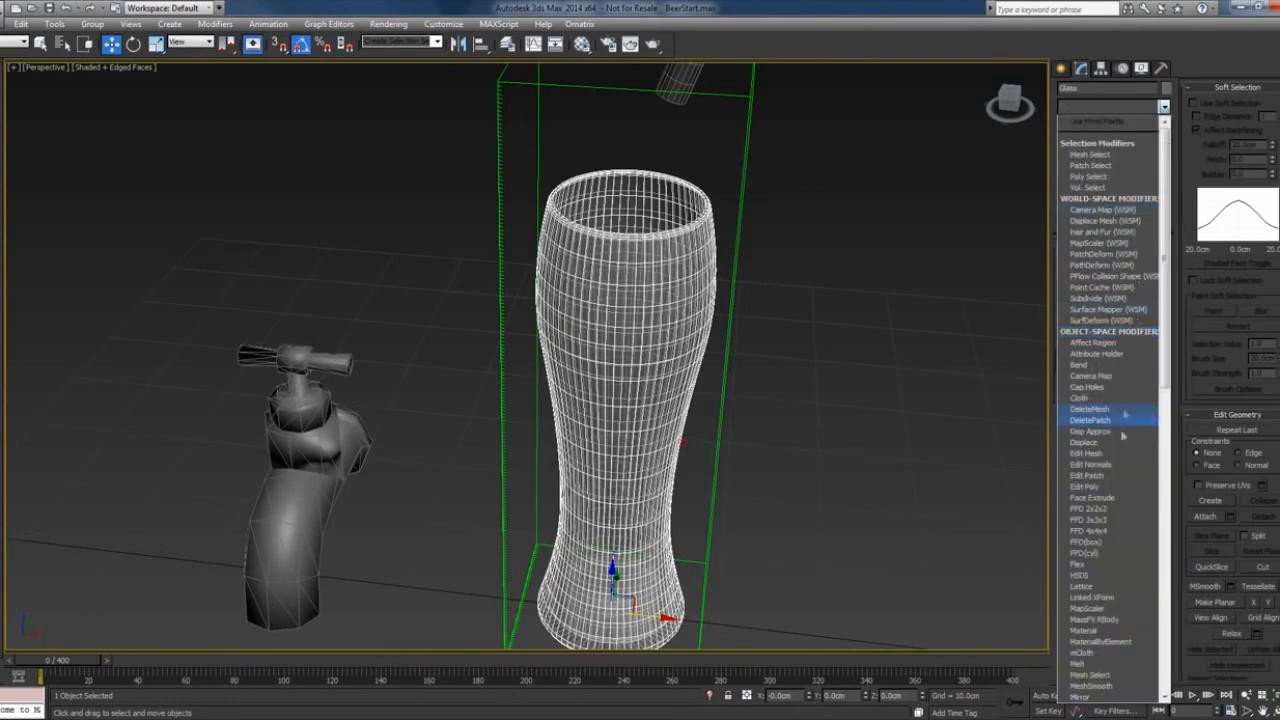
{"action": "left_click", "coordinate": [1123, 489]}
{"action": "left_click", "coordinate": [1125, 356]}
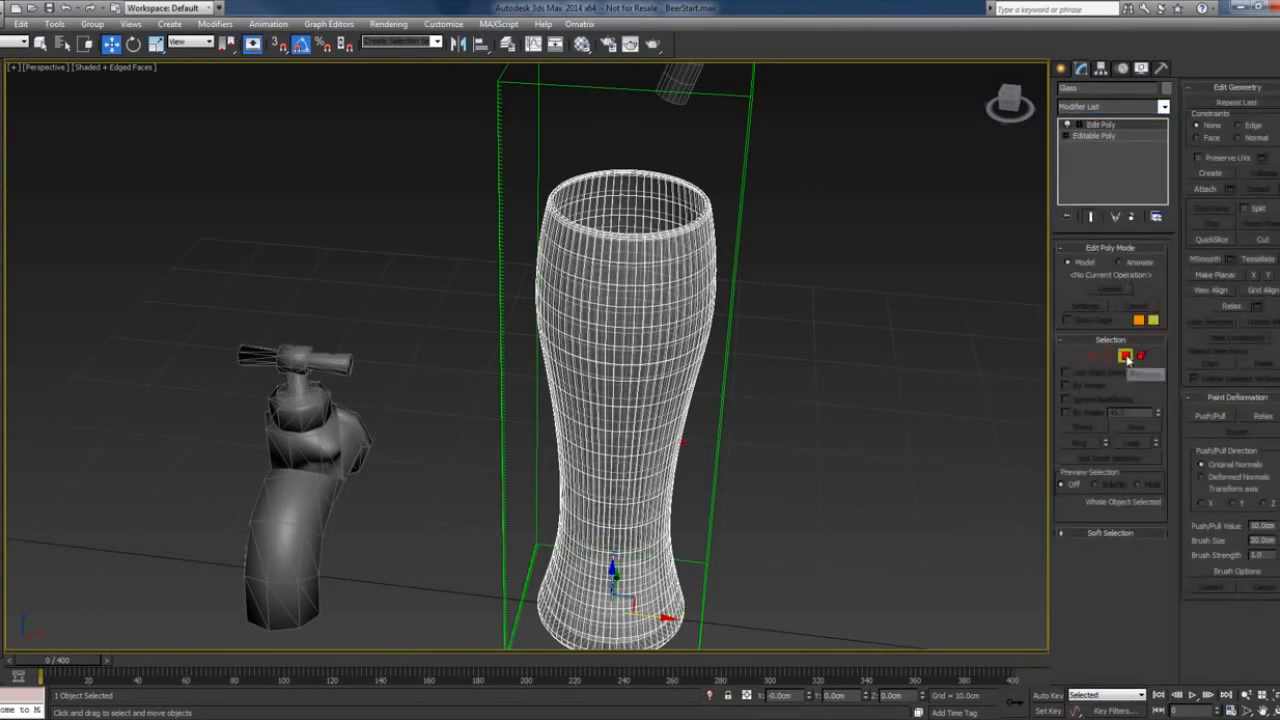
Select the outer surface polygons of the glass, using By Angle at 45 with backfacing polygons ignored.
{"action": "middle_click_drag", "start_coordinate": [763, 360], "coordinate": [780, 363], "text": "alt"}
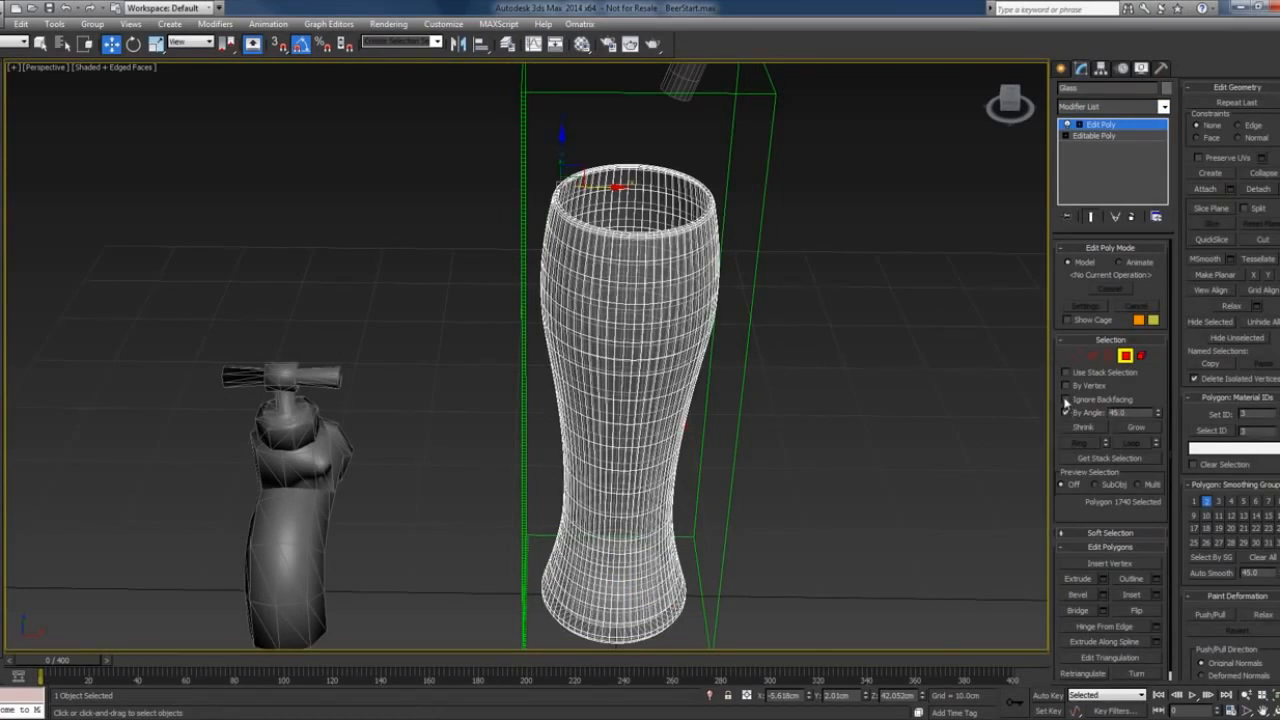
{"action": "left_click", "coordinate": [1066, 399]}
{"action": "key", "text": "ctrl+a"}
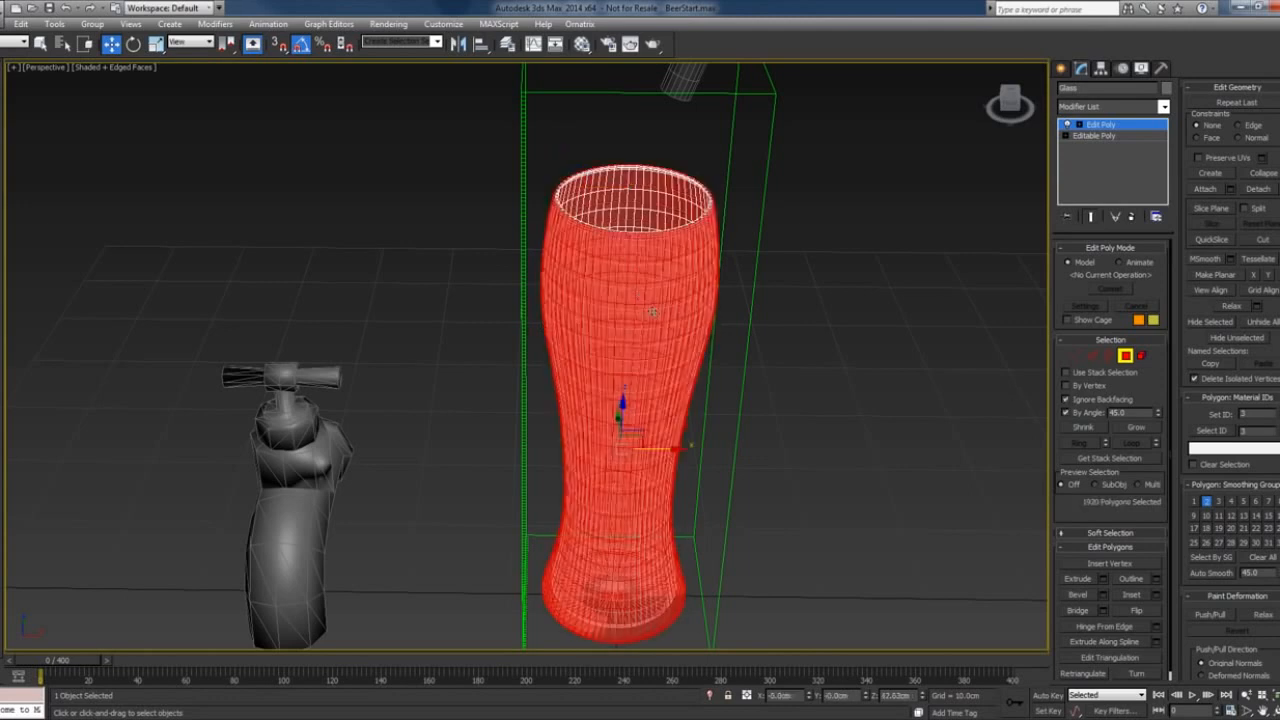
Scale the selected outer polygons slightly outward in the top view to thicken the glass wall, and leave polygon selection.
{"action": "middle_click_drag", "start_coordinate": [651, 298], "coordinate": [622, 258], "text": "alt"}
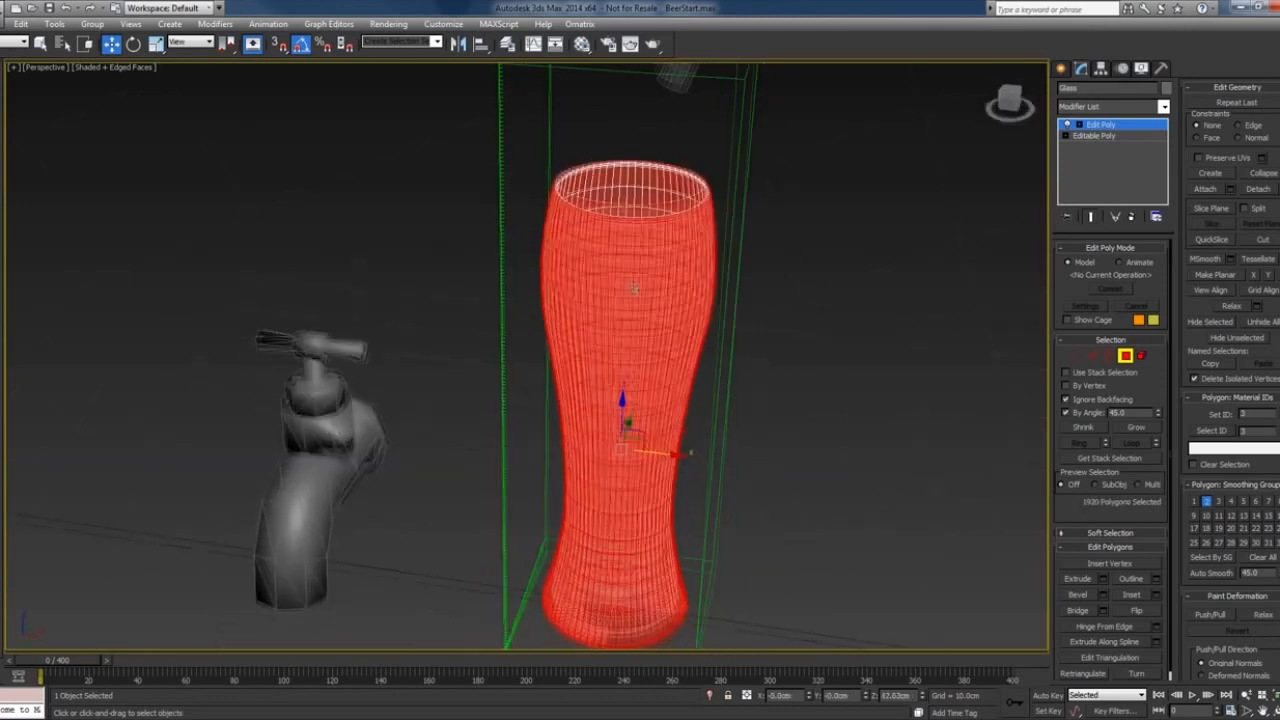
{"action": "key", "text": "t"}
{"action": "key", "text": "e"}
{"action": "key", "text": "r"}
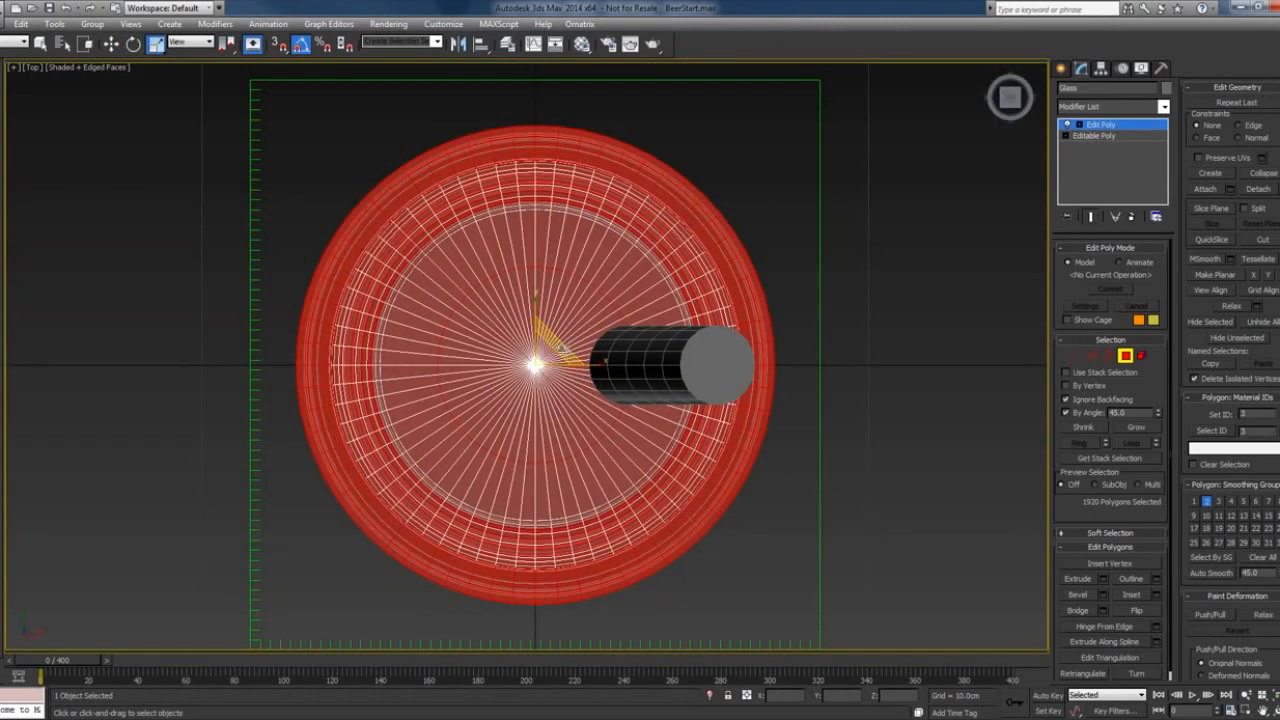
{"action": "left_click_drag", "start_coordinate": [558, 346], "coordinate": [557, 337]}
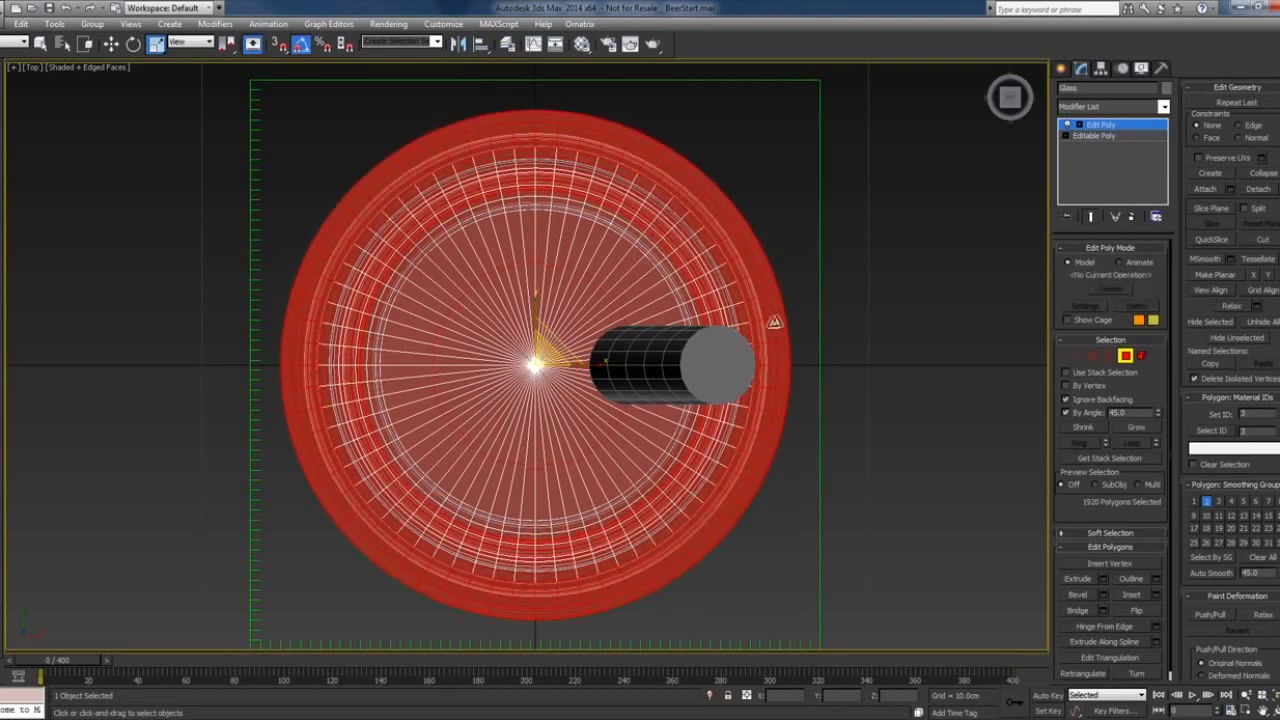
{"action": "right_click", "coordinate": [775, 320]}
{"action": "left_click", "coordinate": [810, 405]}
{"action": "middle_click_drag", "start_coordinate": [810, 406], "coordinate": [846, 326], "text": "alt"}
{"action": "scroll", "coordinate": [846, 326], "scroll_direction": "down", "scroll_amount": 4}
{"action": "key", "text": "4"}
Select both red boxes and examine them close up against the thickness of the enlarged glass wall.
{"action": "middle_click_drag", "start_coordinate": [904, 360], "coordinate": [763, 286], "text": "alt"}
{"action": "scroll", "coordinate": [640, 270], "scroll_direction": "up", "scroll_amount": 6}
{"action": "middle_click_drag", "start_coordinate": [580, 273], "coordinate": [622, 308]}
{"action": "scroll", "coordinate": [622, 308], "scroll_direction": "up", "scroll_amount": 2}
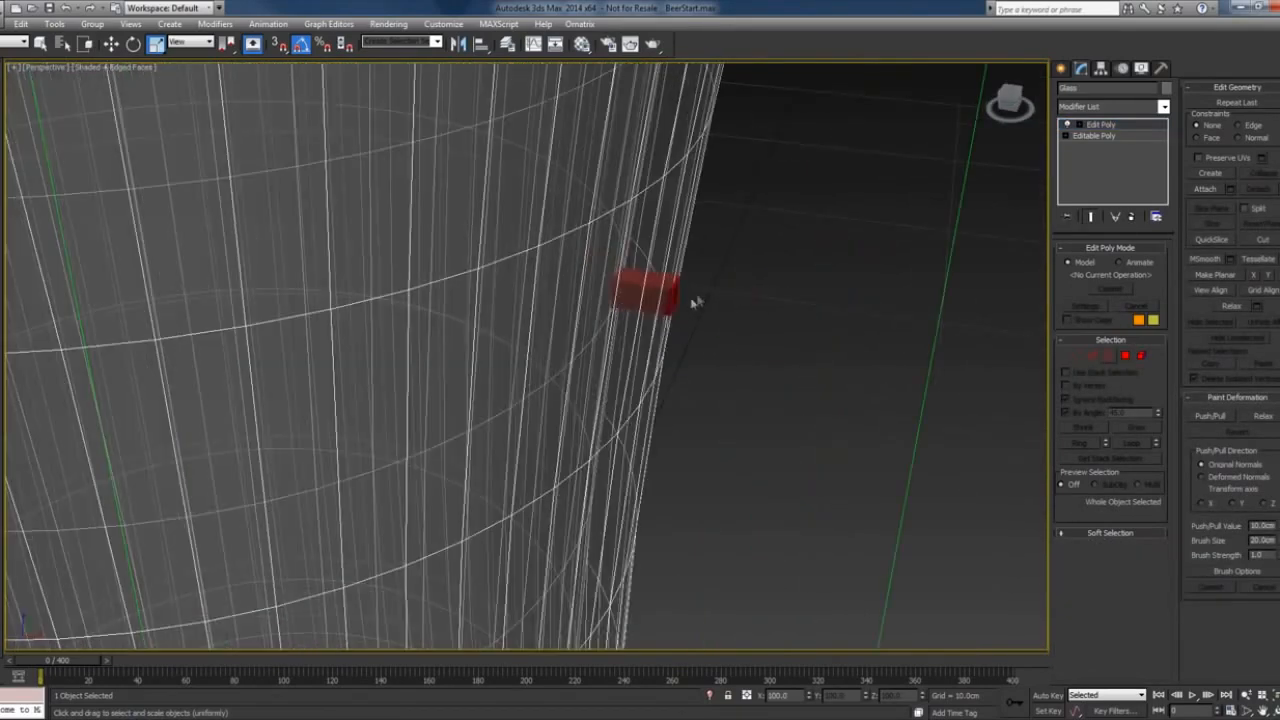
{"action": "key", "text": "F3"}
{"action": "left_click", "coordinate": [675, 300]}
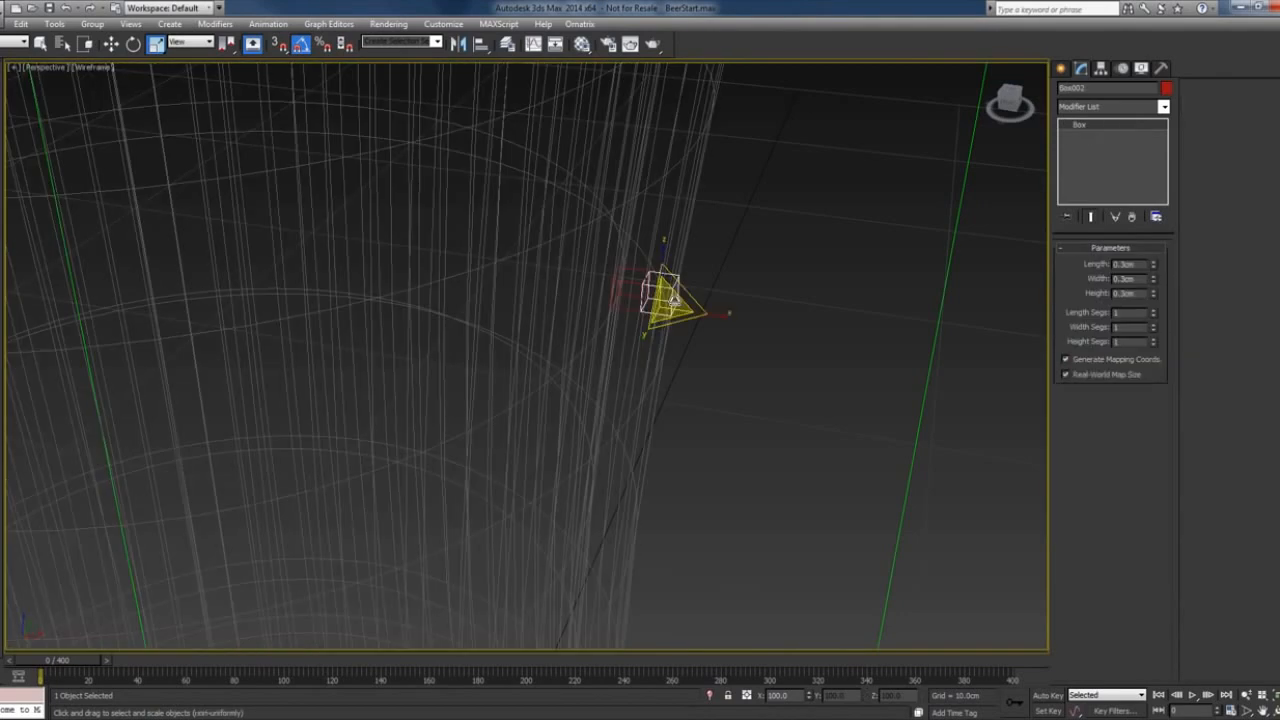
{"action": "key", "text": "w"}
{"action": "left_click", "coordinate": [636, 286], "text": "ctrl"}
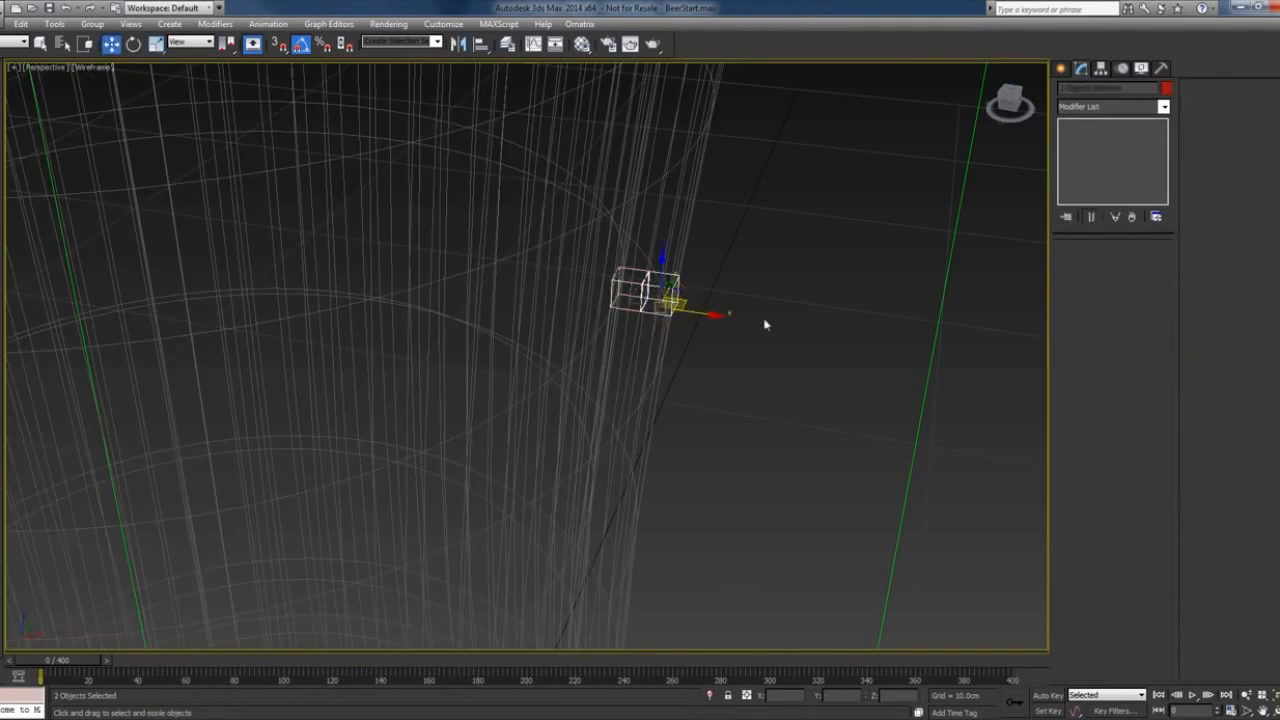
{"action": "key", "text": "F3"}
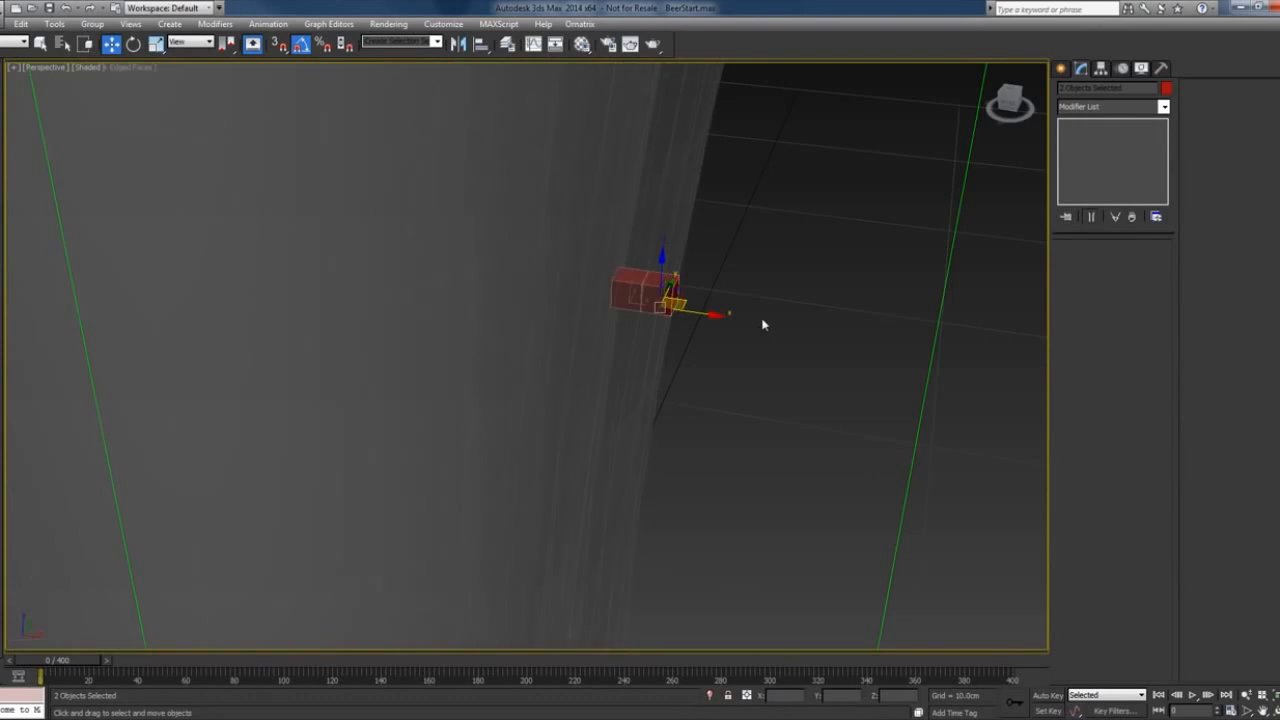
{"action": "key", "text": "z"}
{"action": "scroll", "coordinate": [729, 337], "scroll_direction": "down", "scroll_amount": 4}
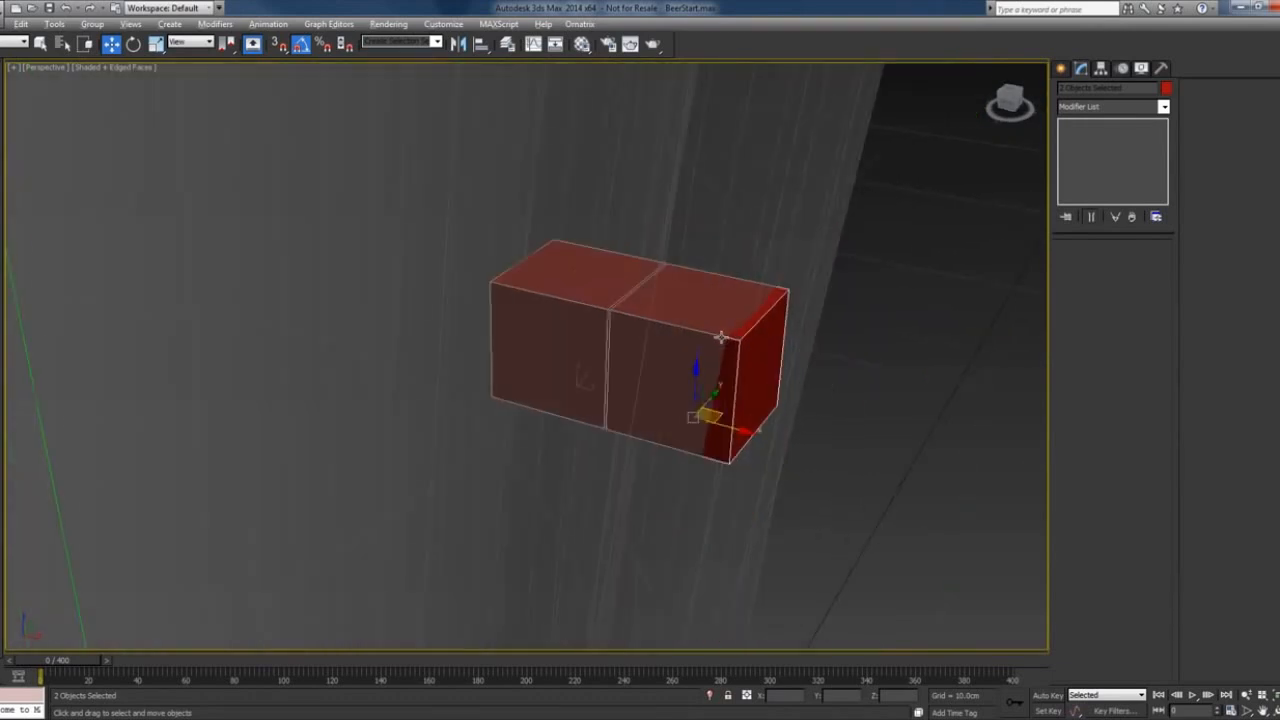
{"action": "key", "text": "F4"}
{"action": "mouse_move", "coordinate": [721, 337]}
{"action": "middle_mouse_down", "text": "alt"}
{"action": "mouse_move", "coordinate": [791, 374]}
{"action": "mouse_move", "coordinate": [749, 414]}
{"action": "mouse_move", "coordinate": [769, 403]}
{"action": "mouse_move", "coordinate": [724, 396]}
{"action": "middle_mouse_up", "text": "alt"}
{"action": "scroll", "coordinate": [780, 363], "scroll_direction": "down", "scroll_amount": 4}
{"action": "middle_click_drag", "start_coordinate": [780, 363], "coordinate": [801, 384], "text": "alt"}
Move both red boxes along X until they are outside the glass and the simulation grid, and show the scene in a wireframe front view.
{"action": "scroll", "coordinate": [803, 381], "scroll_direction": "down", "scroll_amount": 10}
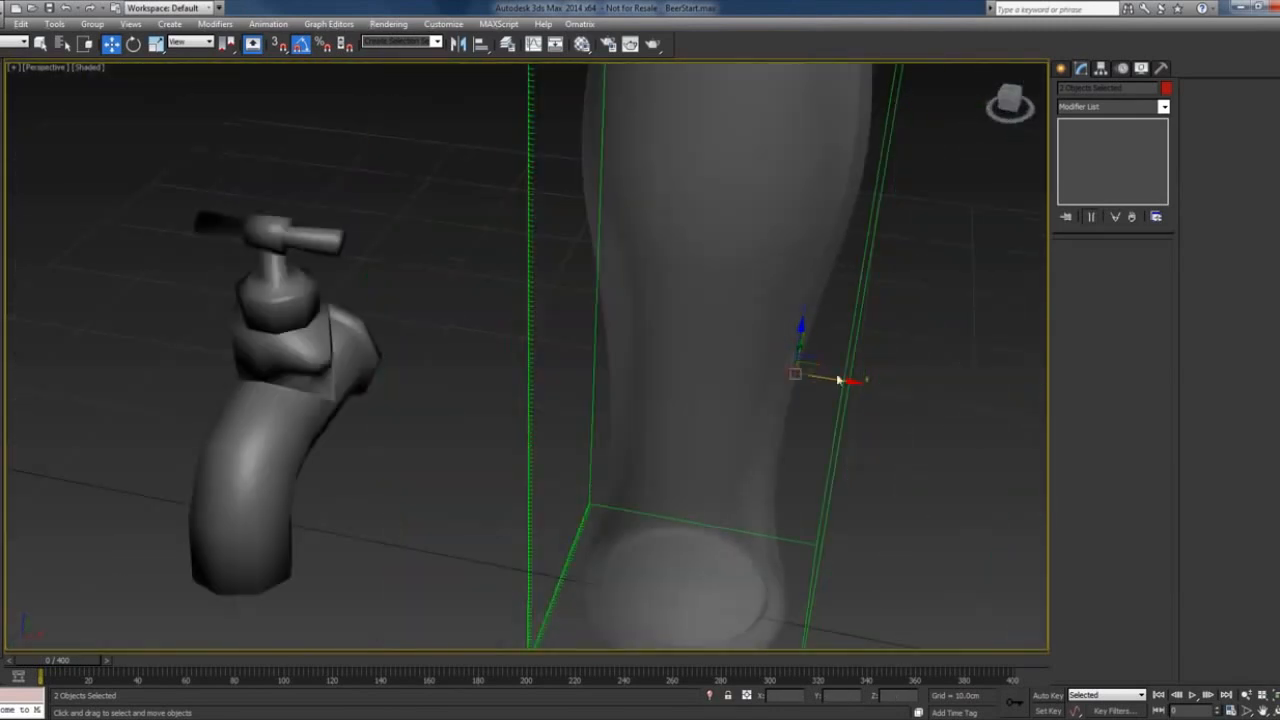
{"action": "left_click_drag", "start_coordinate": [838, 378], "coordinate": [953, 392]}
{"action": "mouse_move", "coordinate": [877, 391]}
{"action": "middle_mouse_down", "text": "alt"}
{"action": "mouse_move", "coordinate": [817, 386]}
{"action": "mouse_move", "coordinate": [862, 394]}
{"action": "mouse_move", "coordinate": [803, 524]}
{"action": "middle_mouse_up", "text": "alt"}
{"action": "key", "text": "F3"}
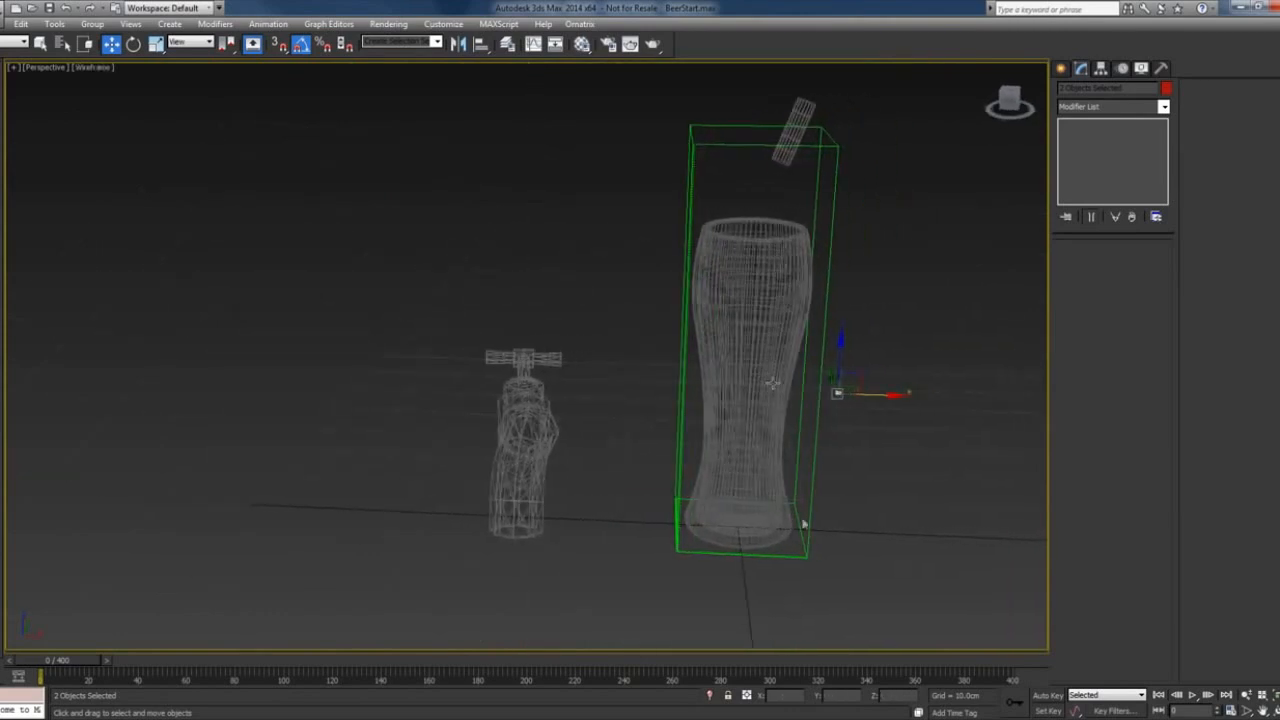
{"action": "key", "text": "f"}
{"action": "left_click", "coordinate": [789, 463]}
{"action": "key", "text": "z"}
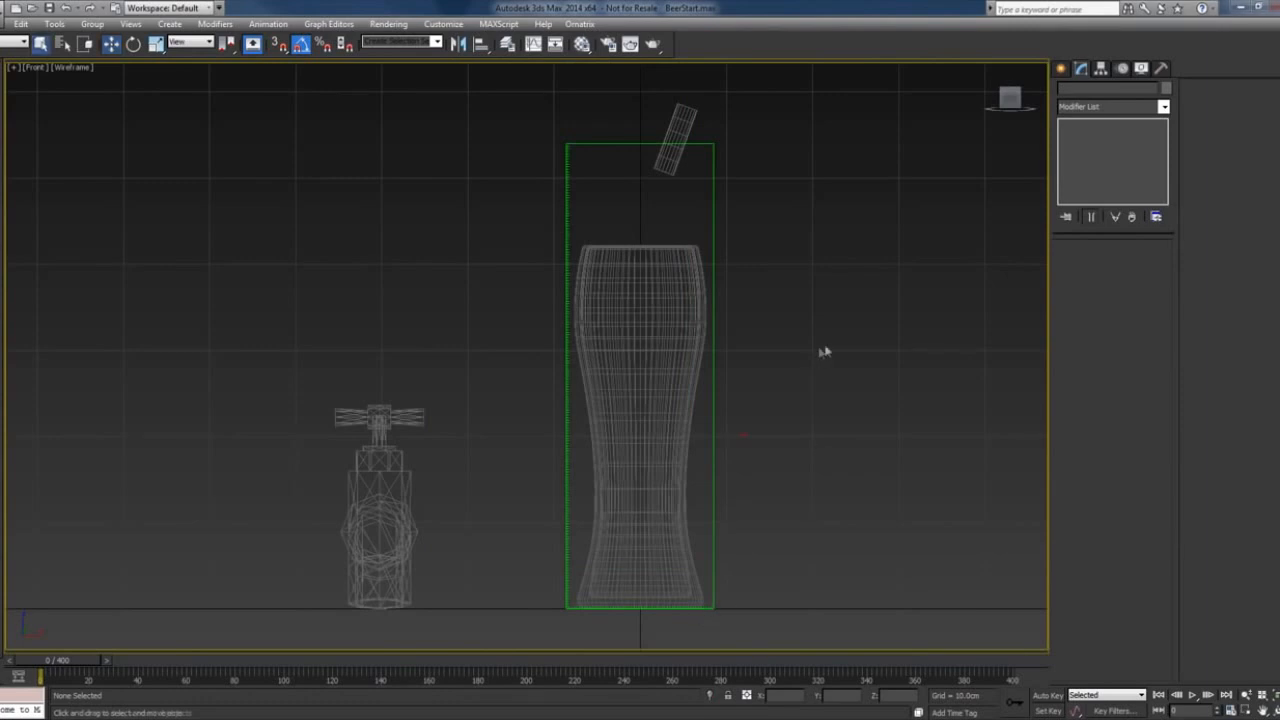
Run the Phoenix FD grid's simulation, watch the pour in a perspective view, and stop it at about frame 61.
{"action": "key", "text": "q"}
{"action": "left_click", "coordinate": [716, 381]}
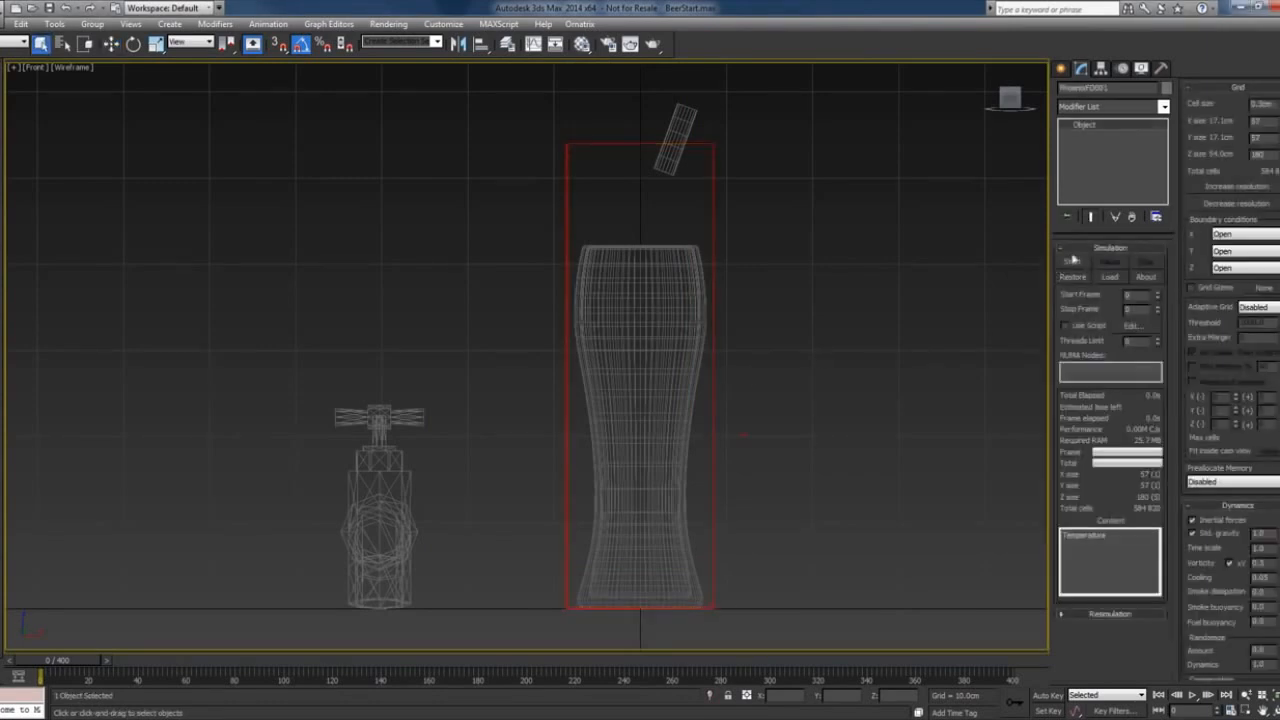
{"action": "left_click", "coordinate": [1071, 263]}
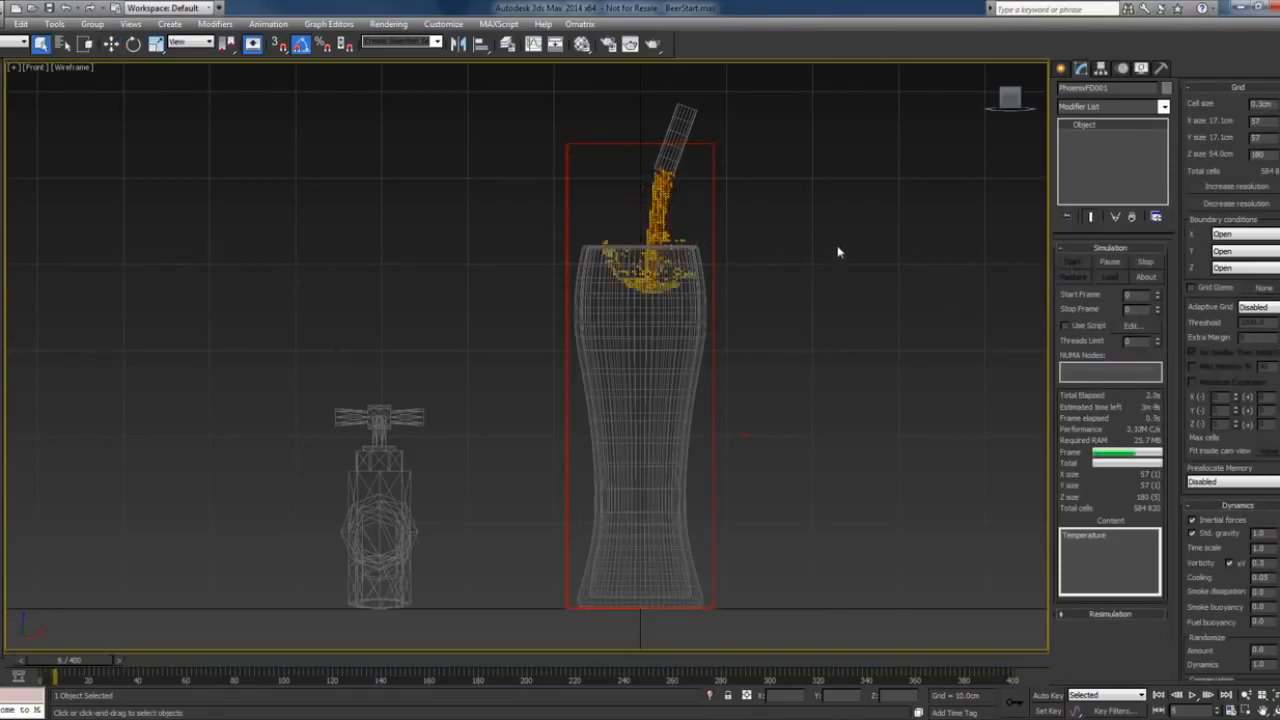
{"action": "key", "text": "v"}
{"action": "left_click", "coordinate": [876, 332]}
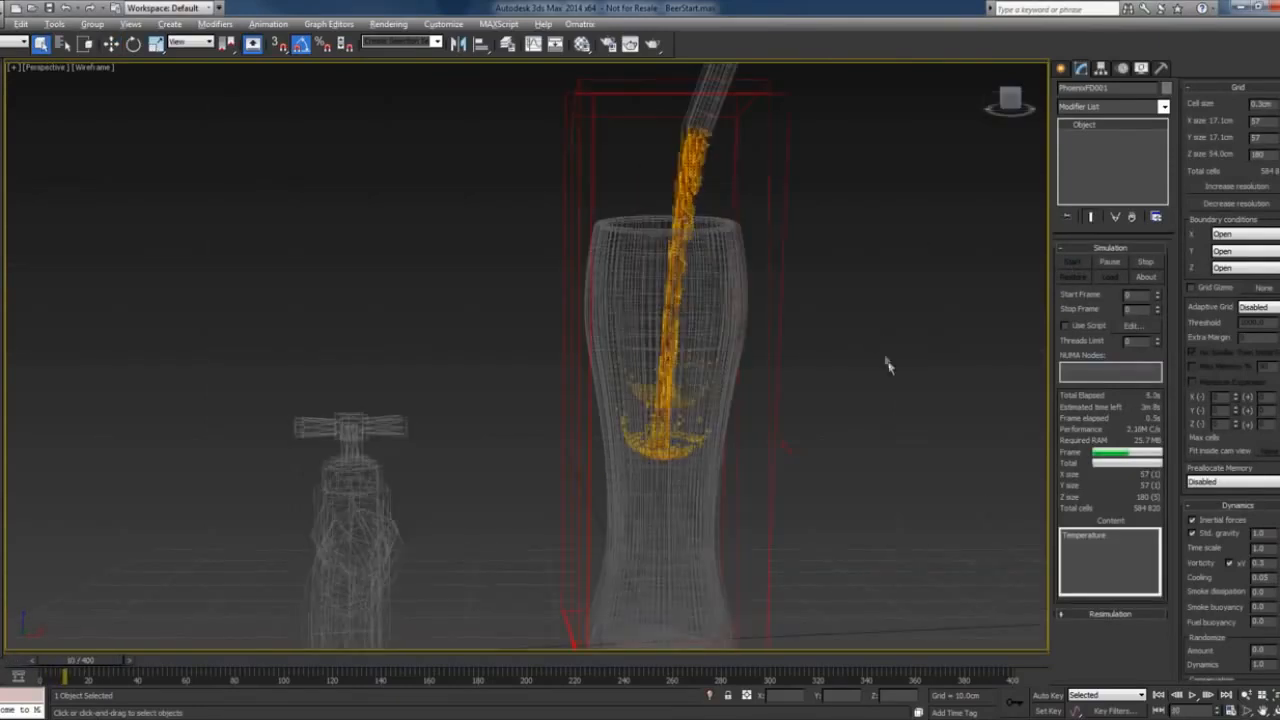
{"action": "scroll", "coordinate": [887, 362], "scroll_direction": "down", "scroll_amount": 3}
{"action": "middle_click_drag", "start_coordinate": [846, 346], "coordinate": [771, 354]}
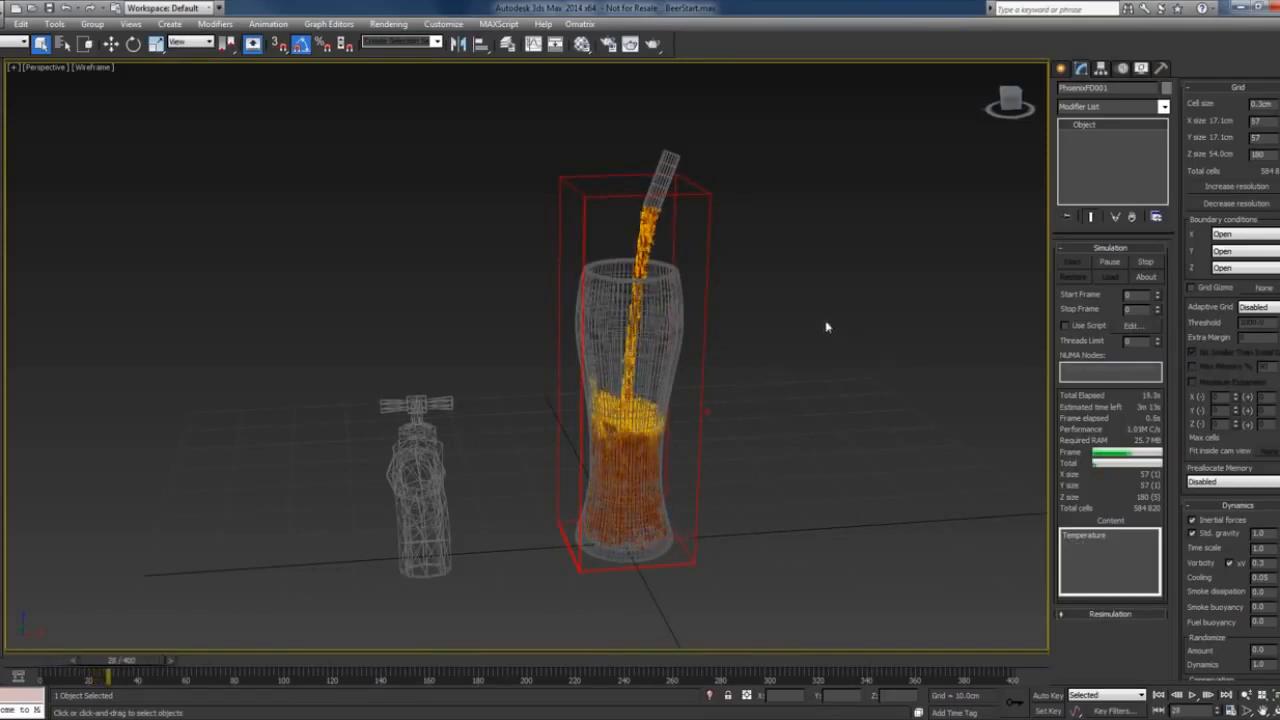
{"action": "middle_click_drag", "start_coordinate": [792, 398], "coordinate": [766, 394], "text": "alt"}
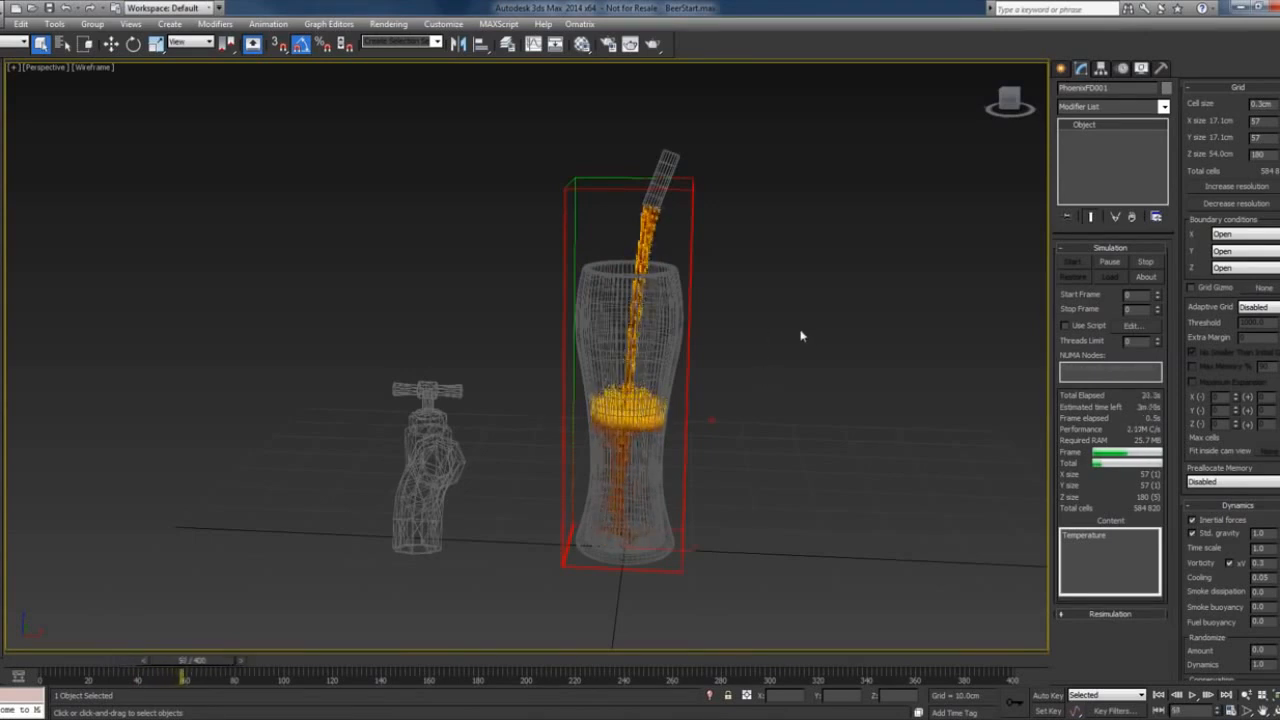
{"action": "left_click", "coordinate": [1145, 262]}
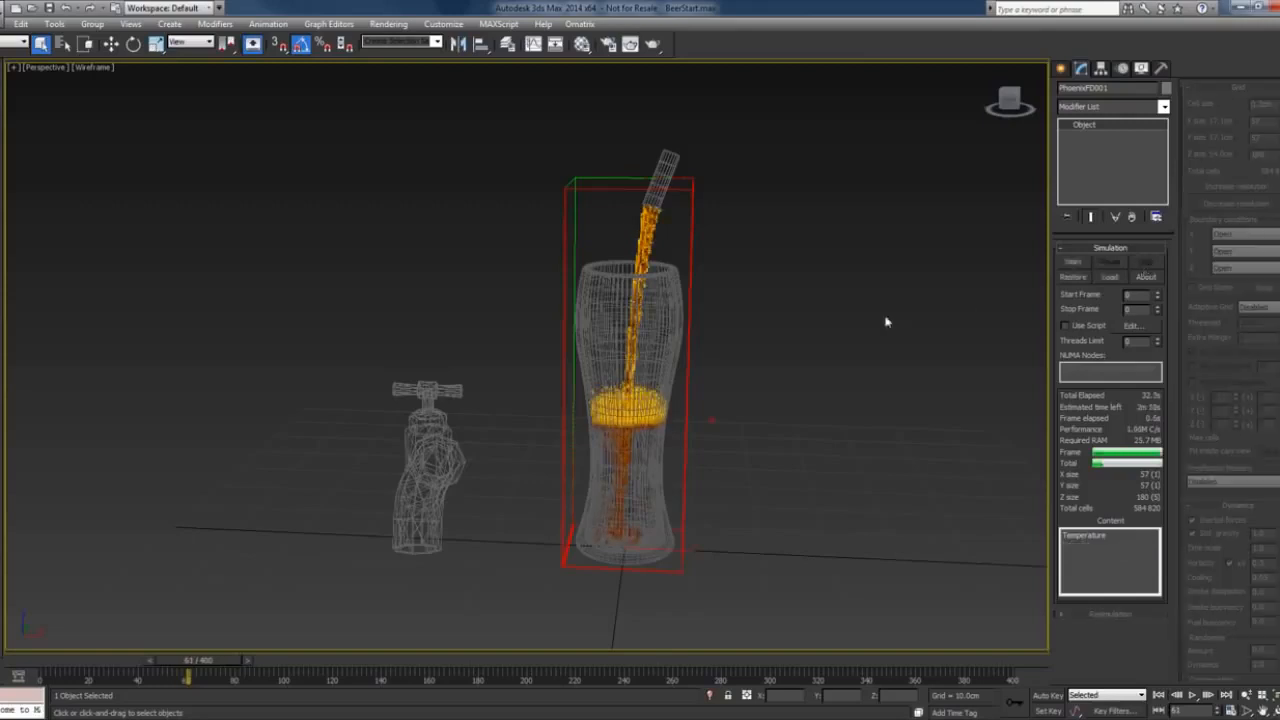
Reselect the simulation grid and scrub the timeline forward from the start to review the liquid filling the glass.
{"action": "left_click", "coordinate": [794, 317]}
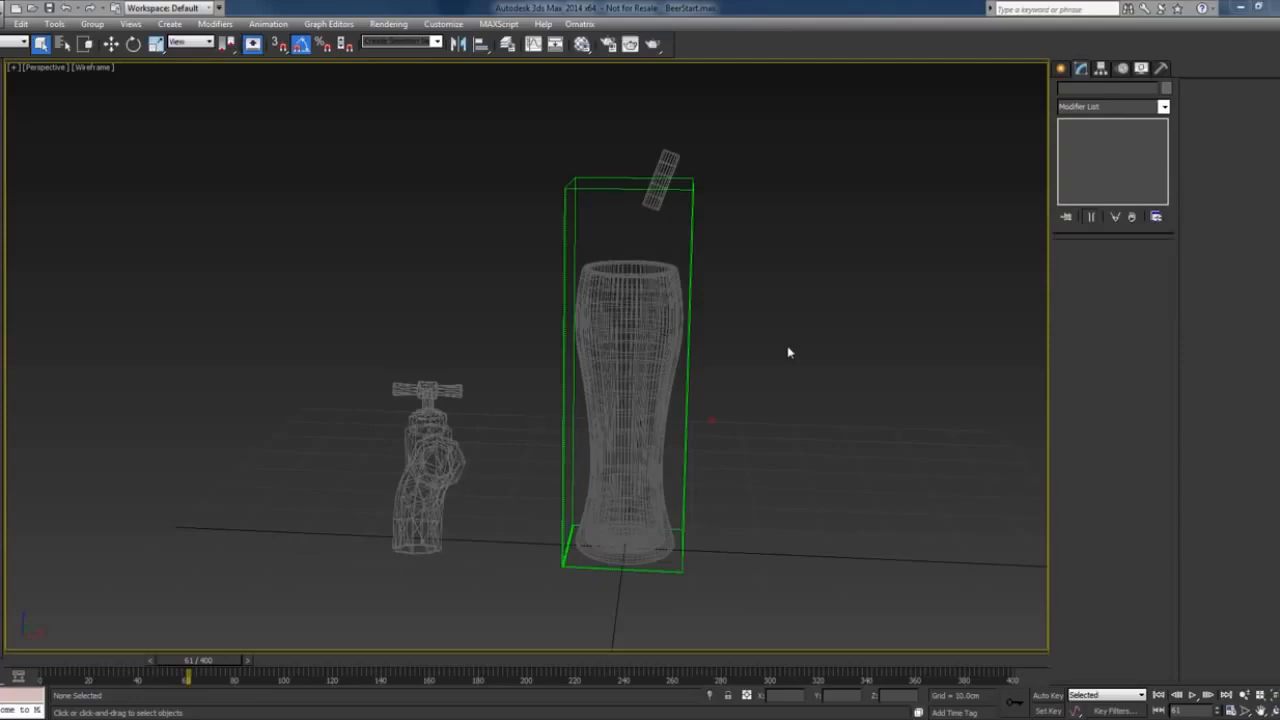
{"action": "left_click", "coordinate": [682, 573]}
{"action": "left_click", "coordinate": [43, 664]}
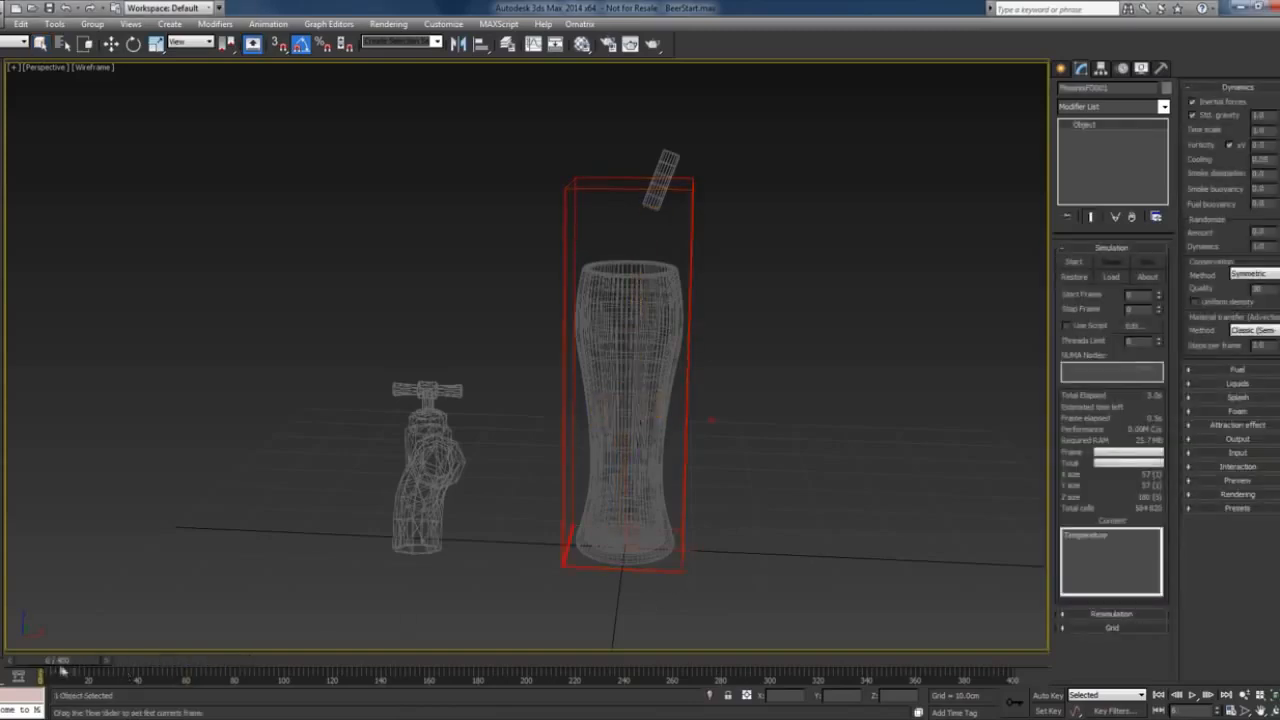
{"action": "left_click_drag", "start_coordinate": [62, 672], "coordinate": [155, 663]}
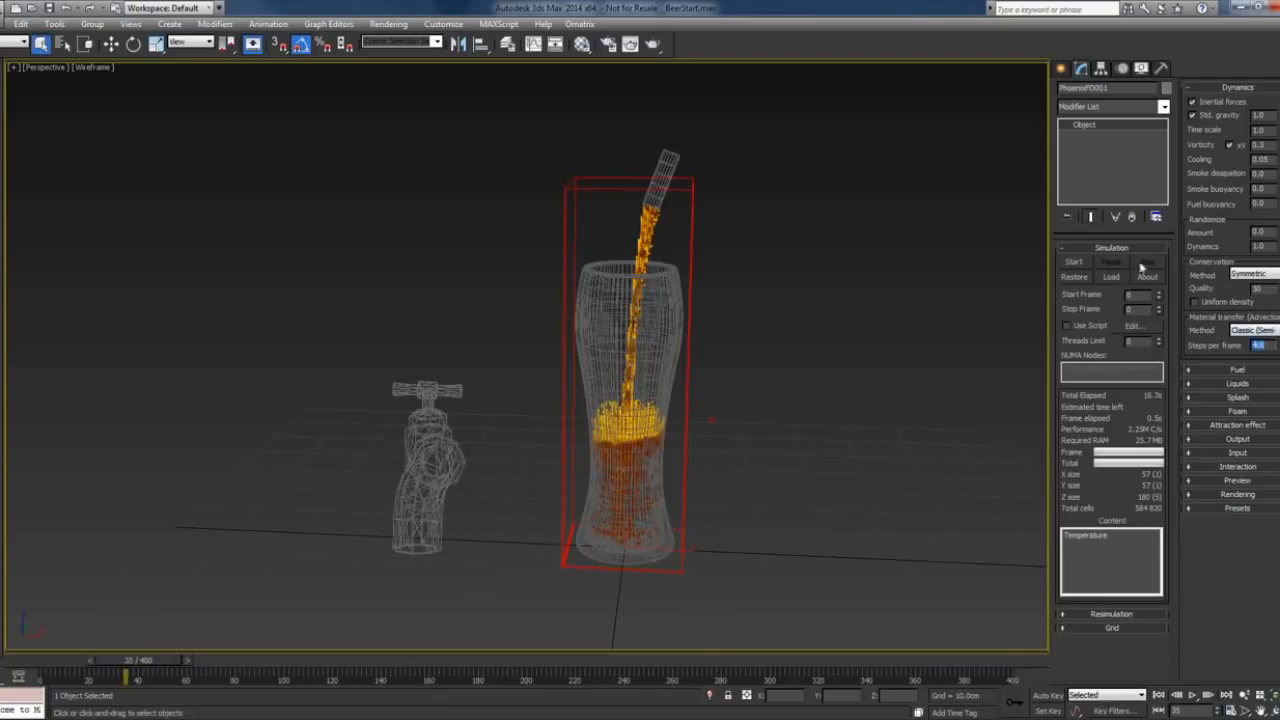
Rerun the simulation with 4 steps per frame, pause it at about frame 60, and scrub back to frame 20 to review the liquid.
{"action": "left_click", "coordinate": [1074, 262]}
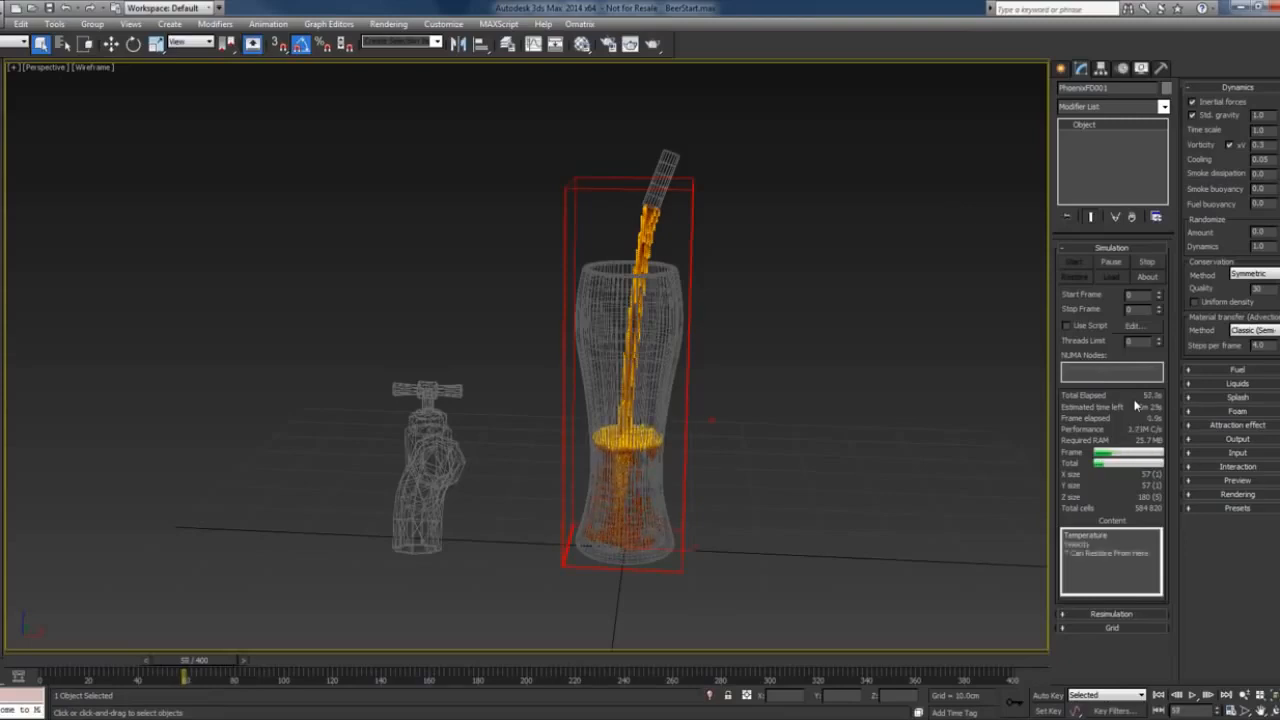
{"action": "left_click", "coordinate": [1110, 261]}
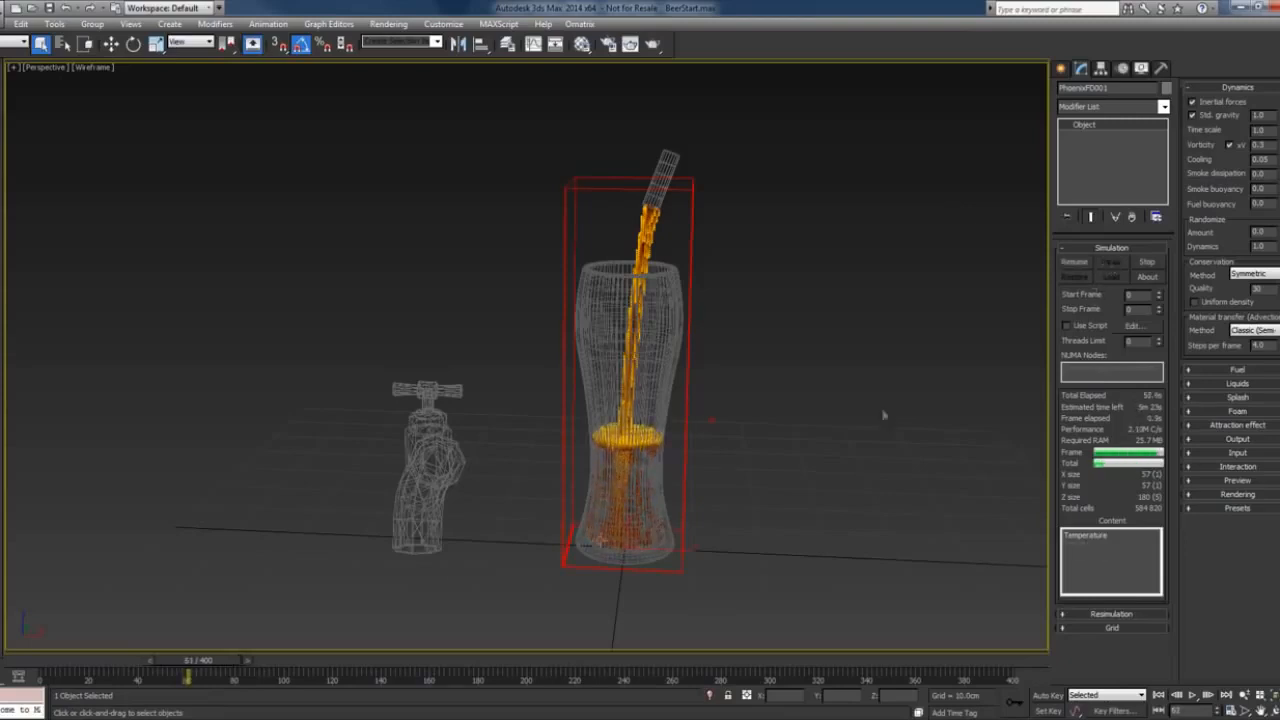
{"action": "left_click_drag", "start_coordinate": [189, 662], "coordinate": [93, 662]}
{"action": "left_click_drag", "start_coordinate": [104, 660], "coordinate": [143, 651]}
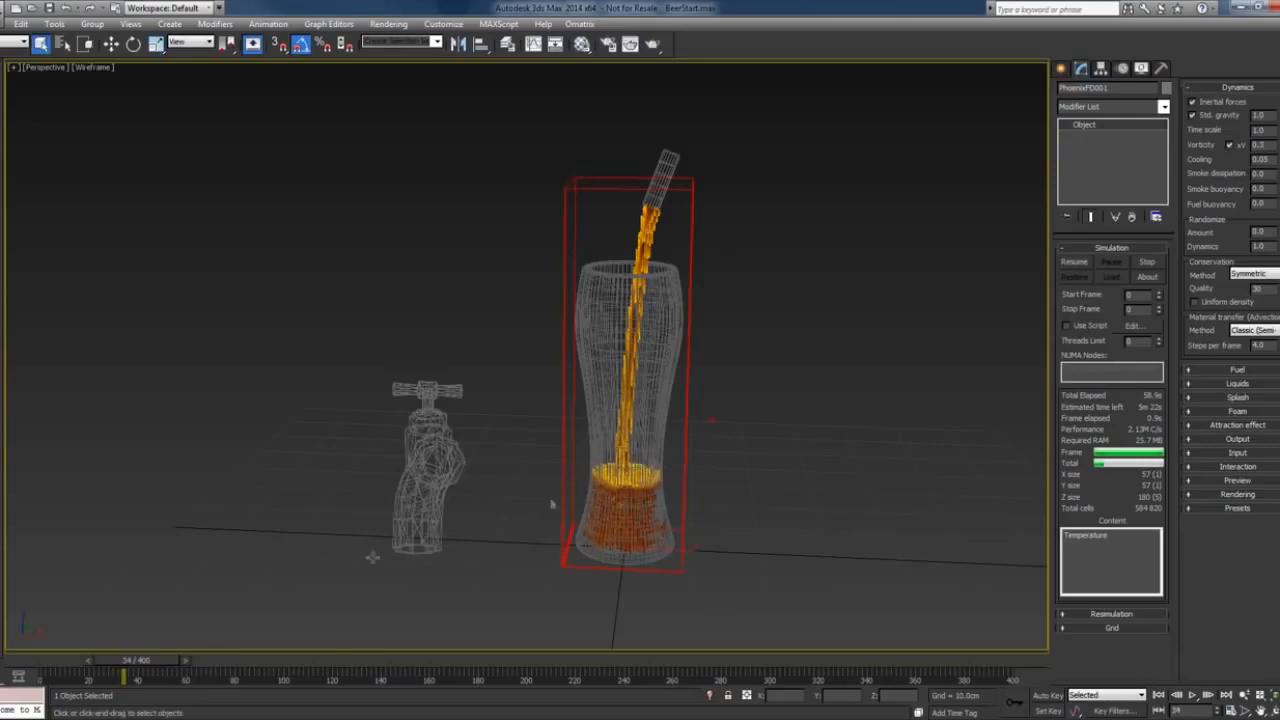
{"action": "left_click_drag", "start_coordinate": [146, 661], "coordinate": [102, 661]}
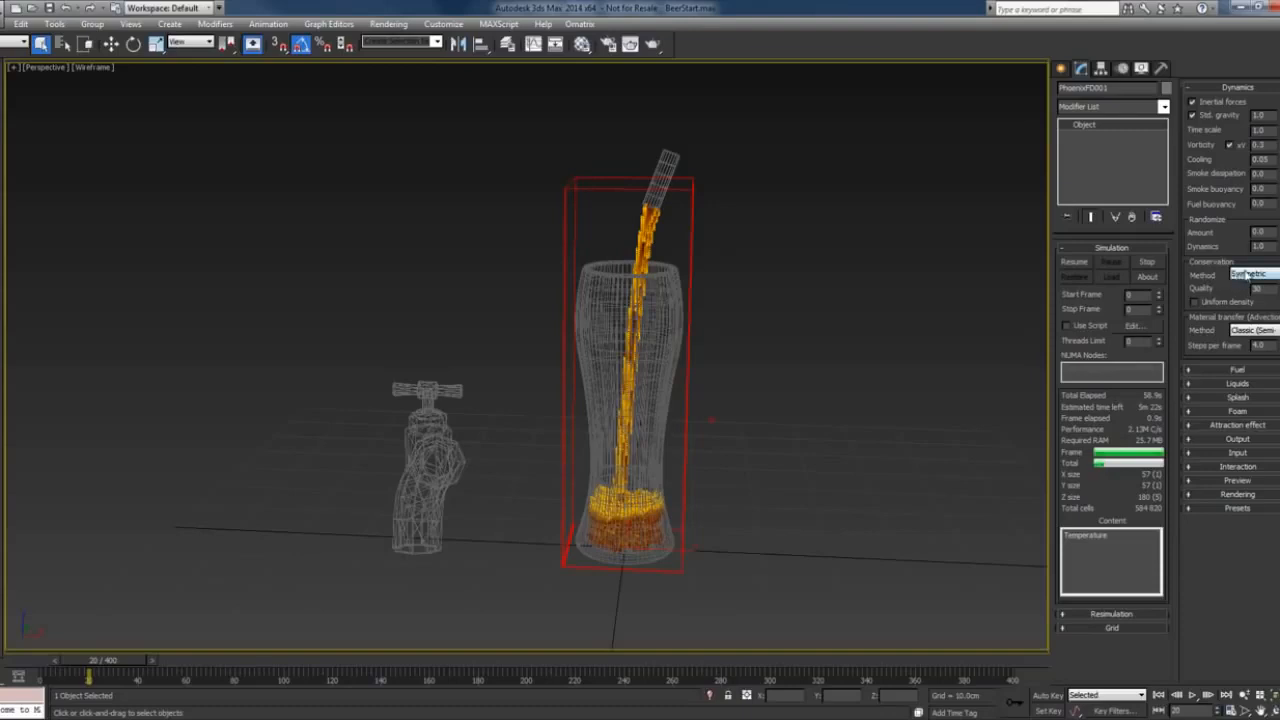
Change the conservation method to Smooth, restart the simulation, pause it at about frame 47, and scrub through the simulated frames.
{"action": "left_click", "coordinate": [1248, 276]}
{"action": "left_click", "coordinate": [1236, 295]}
{"action": "left_click", "coordinate": [1147, 262]}
{"action": "left_click", "coordinate": [1075, 262]}
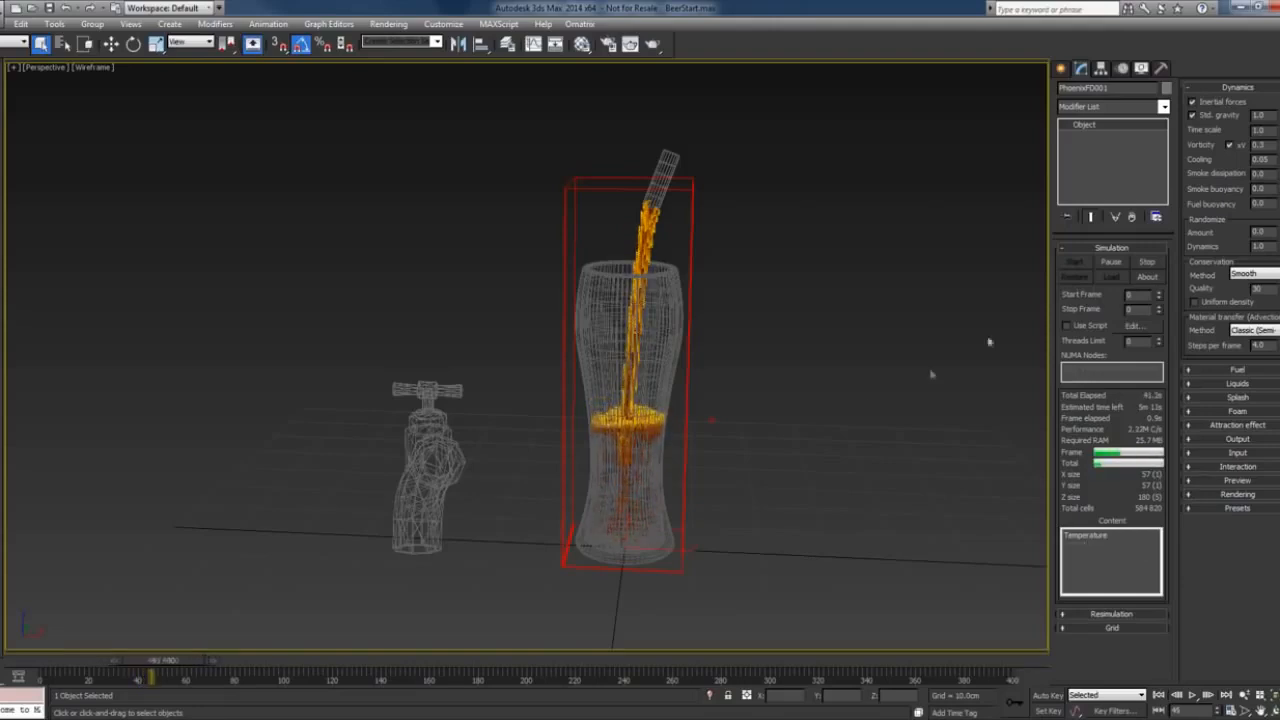
{"action": "left_click", "coordinate": [1110, 262]}
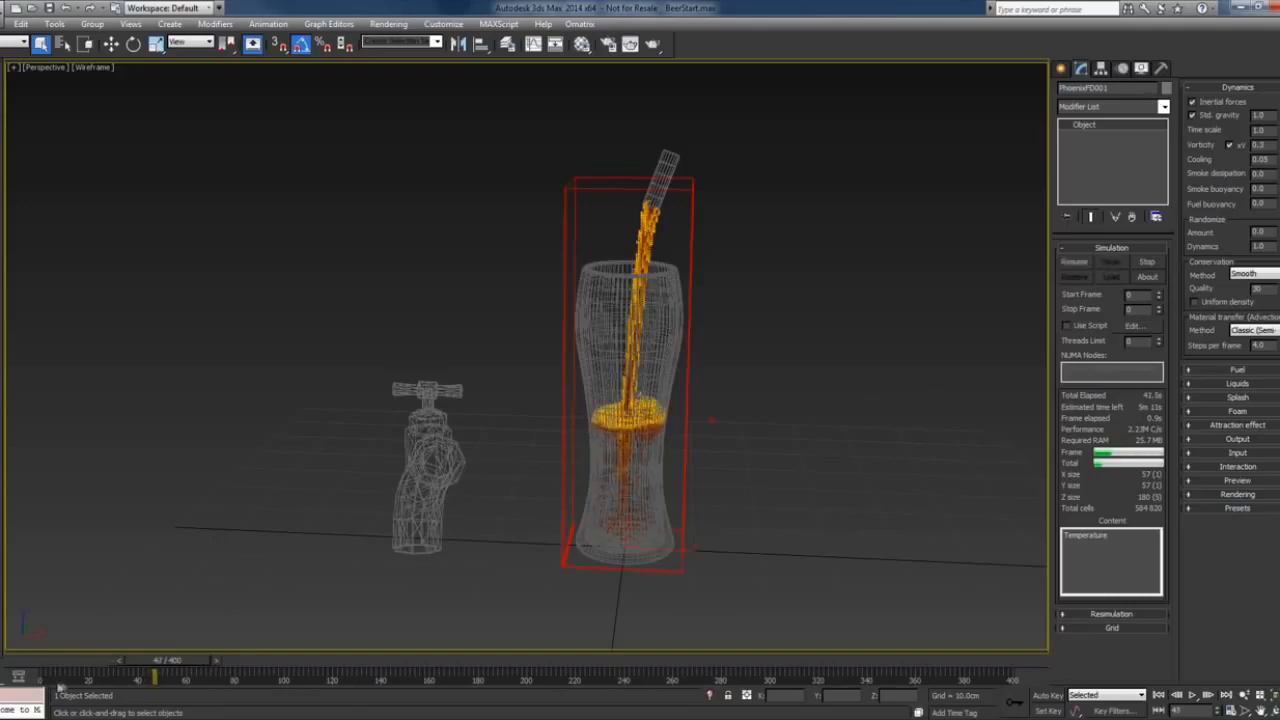
{"action": "left_click", "coordinate": [44, 664]}
{"action": "left_click_drag", "start_coordinate": [44, 664], "coordinate": [108, 663]}
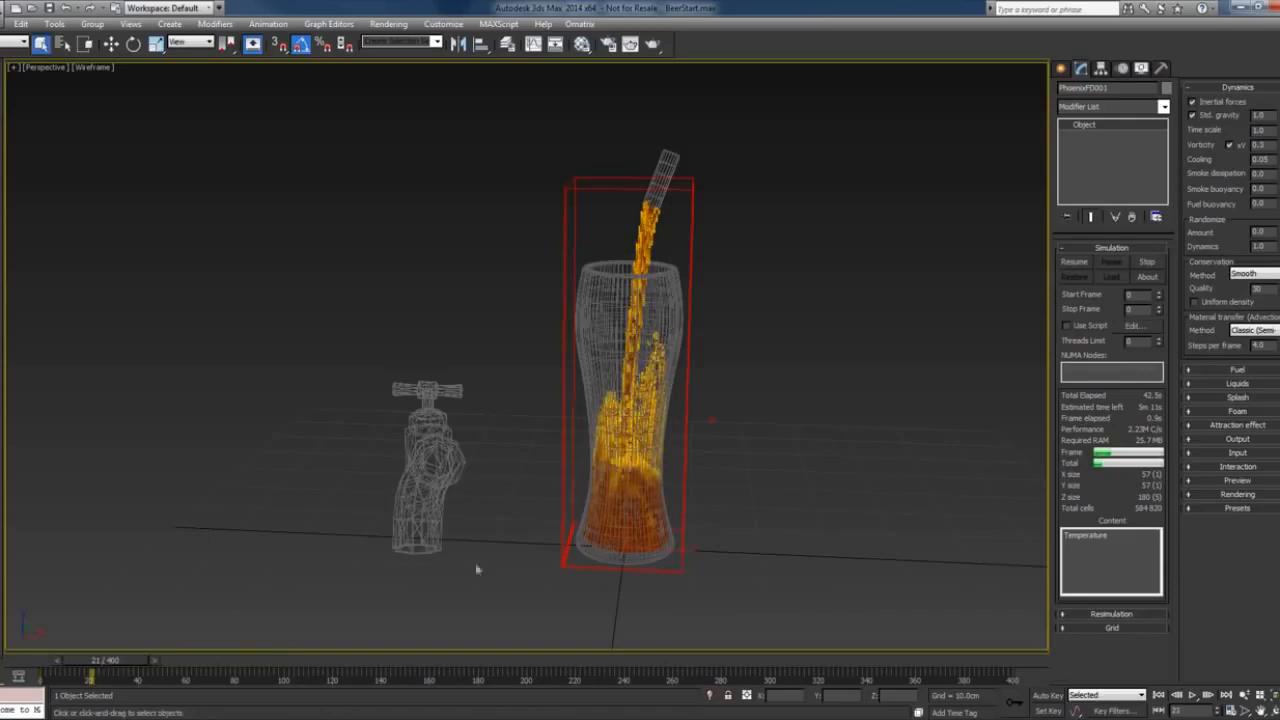
{"action": "left_click_drag", "start_coordinate": [116, 666], "coordinate": [170, 656]}
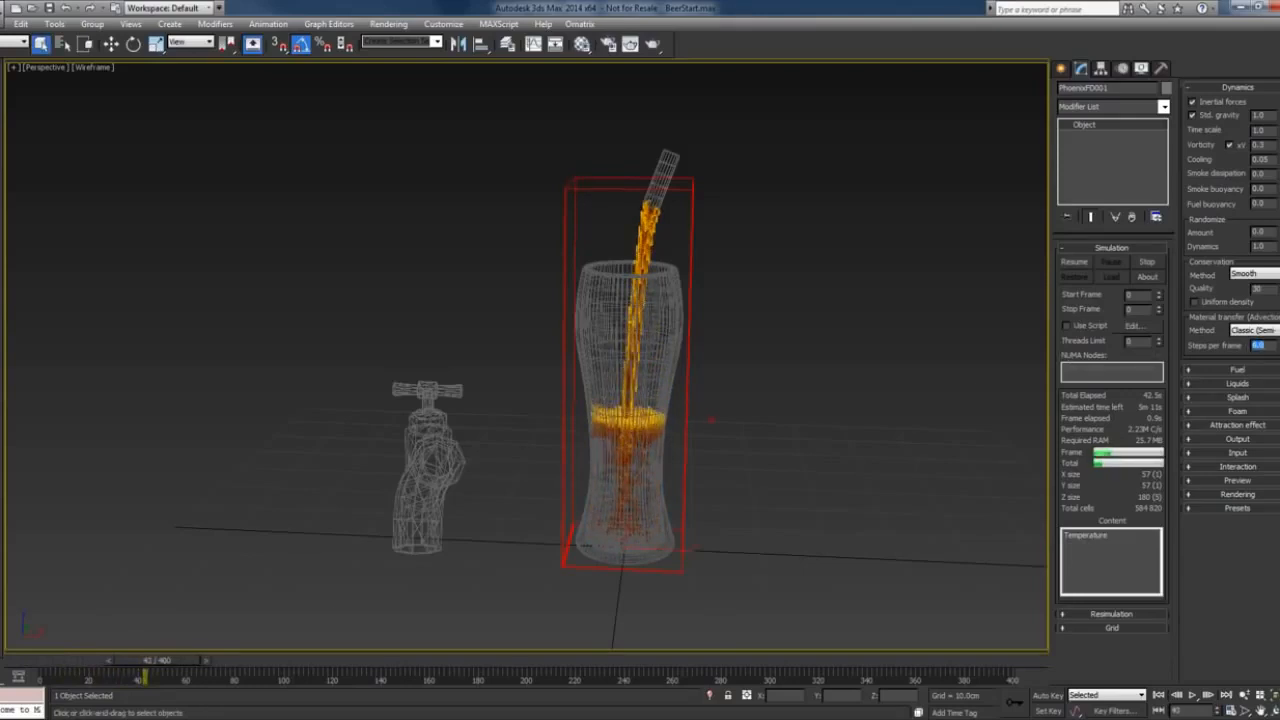
Restart the simulation with 6 steps per frame, pause it in the mid-30s frames, and scrub back to review the splashing.
{"action": "left_click", "coordinate": [1149, 263]}
{"action": "left_click", "coordinate": [1074, 262]}
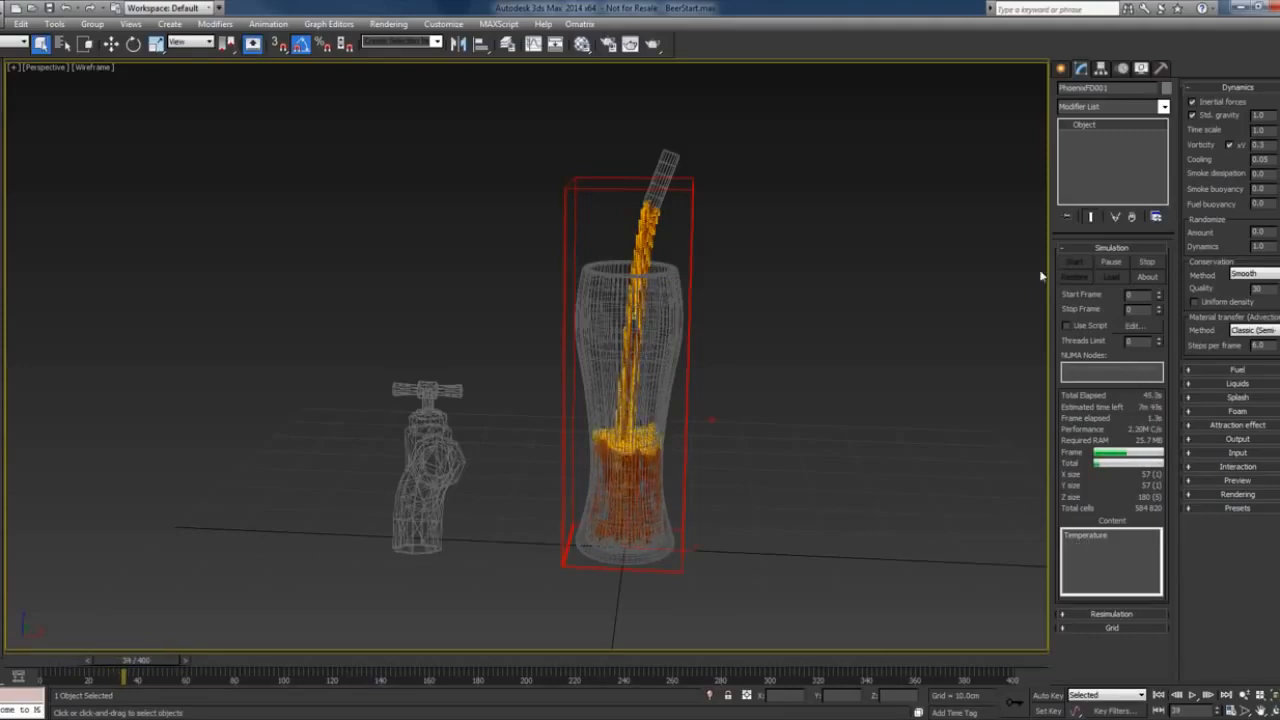
{"action": "left_click", "coordinate": [1112, 258]}
{"action": "mouse_move", "coordinate": [86, 656]}
{"action": "left_mouse_down"}
{"action": "mouse_move", "coordinate": [50, 666]}
{"action": "mouse_move", "coordinate": [114, 662]}
{"action": "mouse_move", "coordinate": [66, 664]}
{"action": "mouse_move", "coordinate": [108, 663]}
{"action": "mouse_move", "coordinate": [96, 663]}
{"action": "left_mouse_up"}
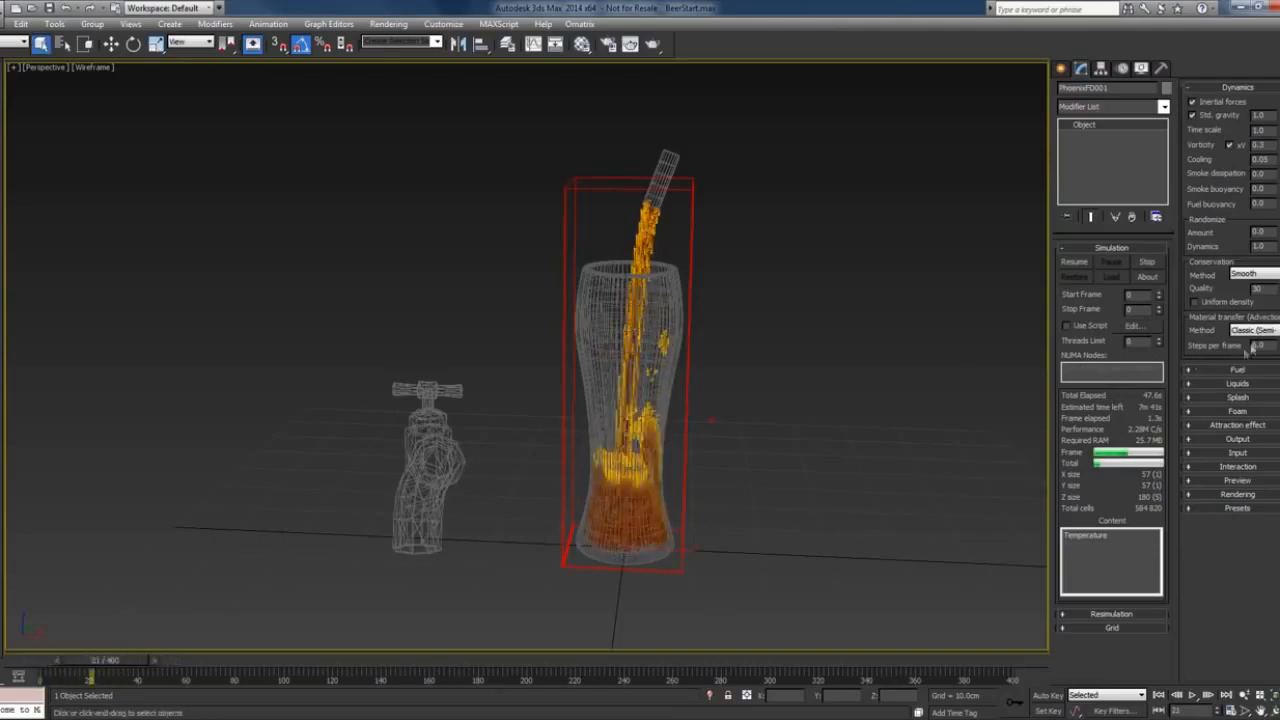
Set the steps per frame to 8 and the conservation quality to 40, and restart the simulation.
{"action": "type", "text": "8"}
{"action": "double_click", "coordinate": [1262, 288]}
{"action": "left_click", "coordinate": [1148, 264]}
{"action": "left_click", "coordinate": [1075, 262]}
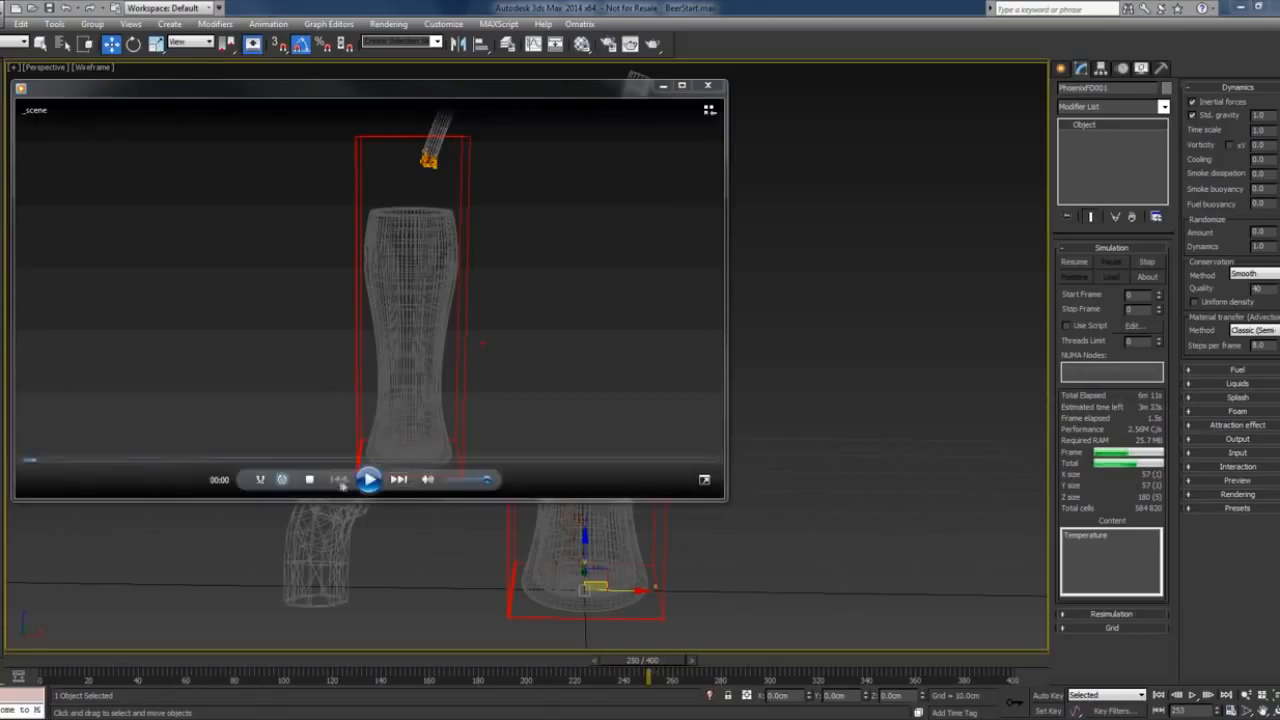
Play the preview video of the simulated pour in the media player, restarting it from the beginning.
{"action": "left_click", "coordinate": [367, 482]}
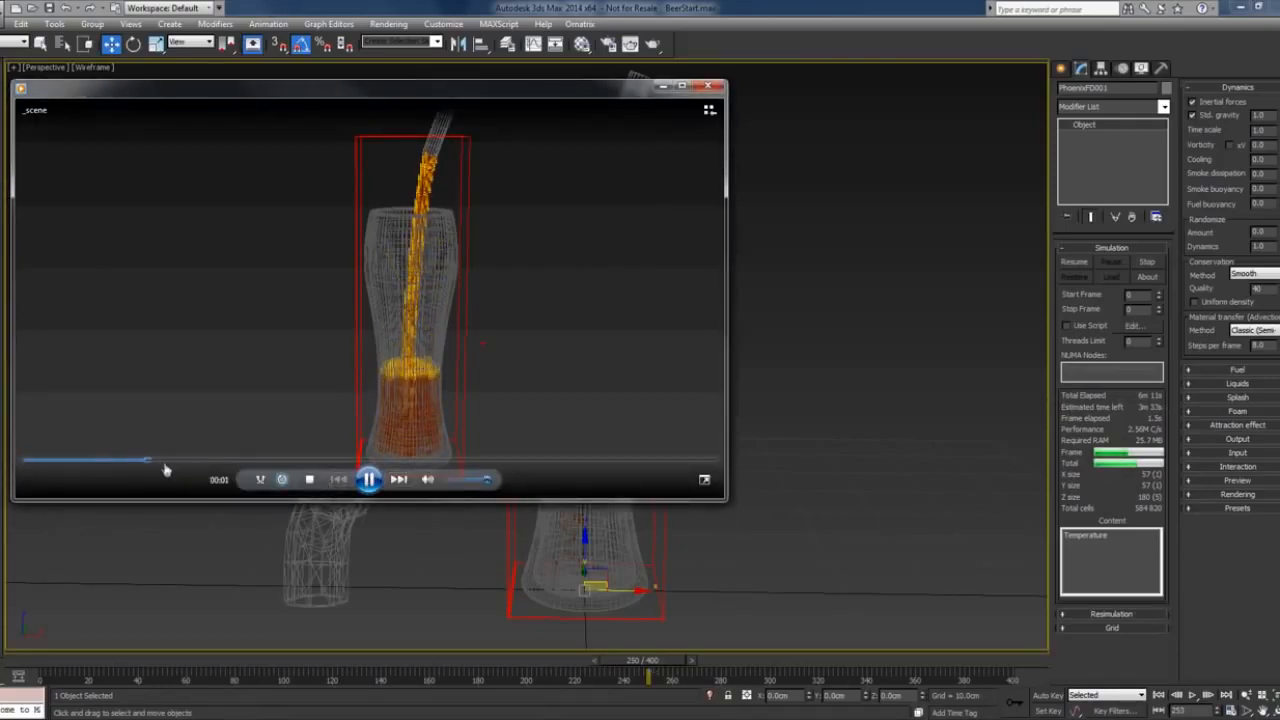
{"action": "left_click", "coordinate": [30, 463]}
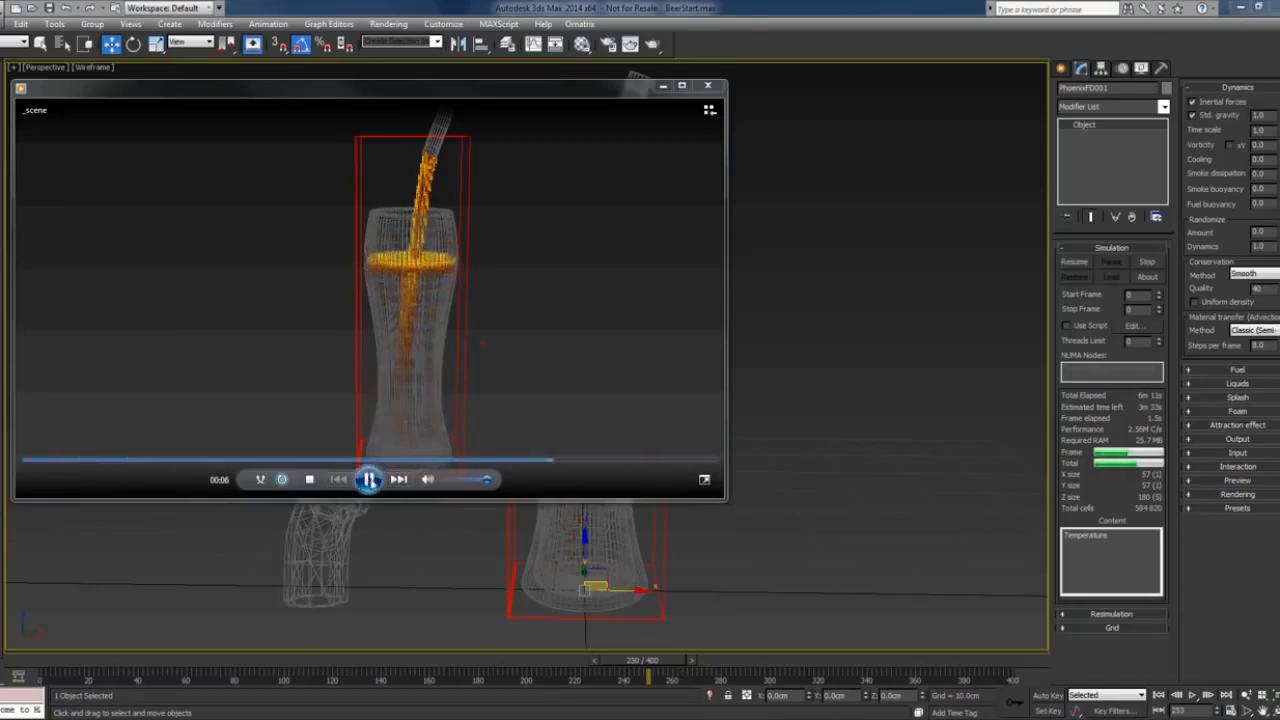
Replay the early part of the pour preview, close the media player, and stop the running simulation.
{"action": "left_click", "coordinate": [369, 479]}
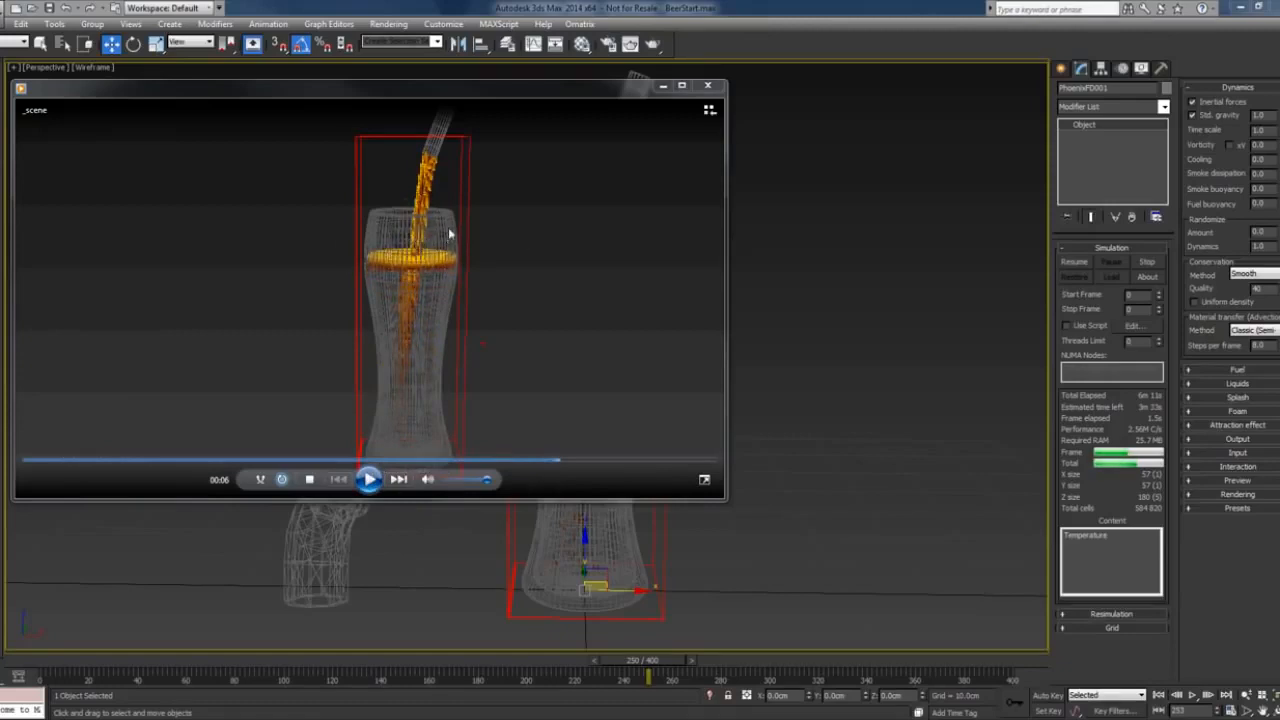
{"action": "left_click", "coordinate": [80, 460]}
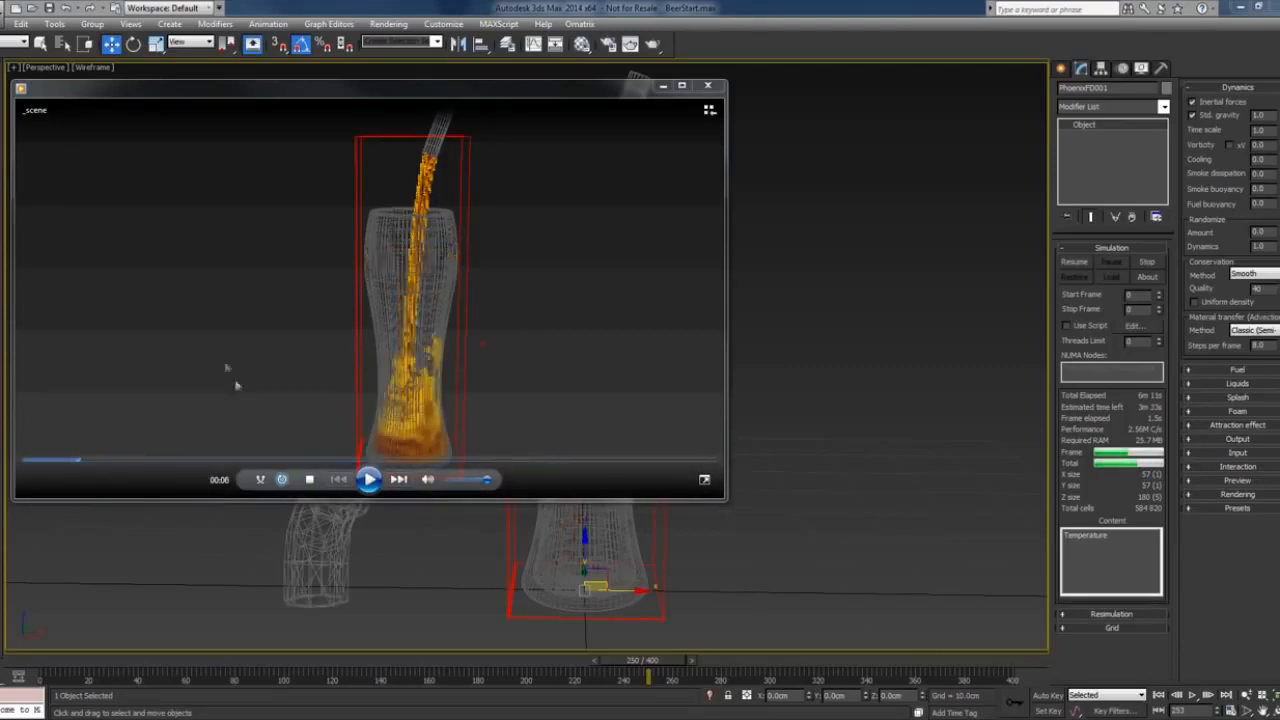
{"action": "left_click", "coordinate": [369, 479]}
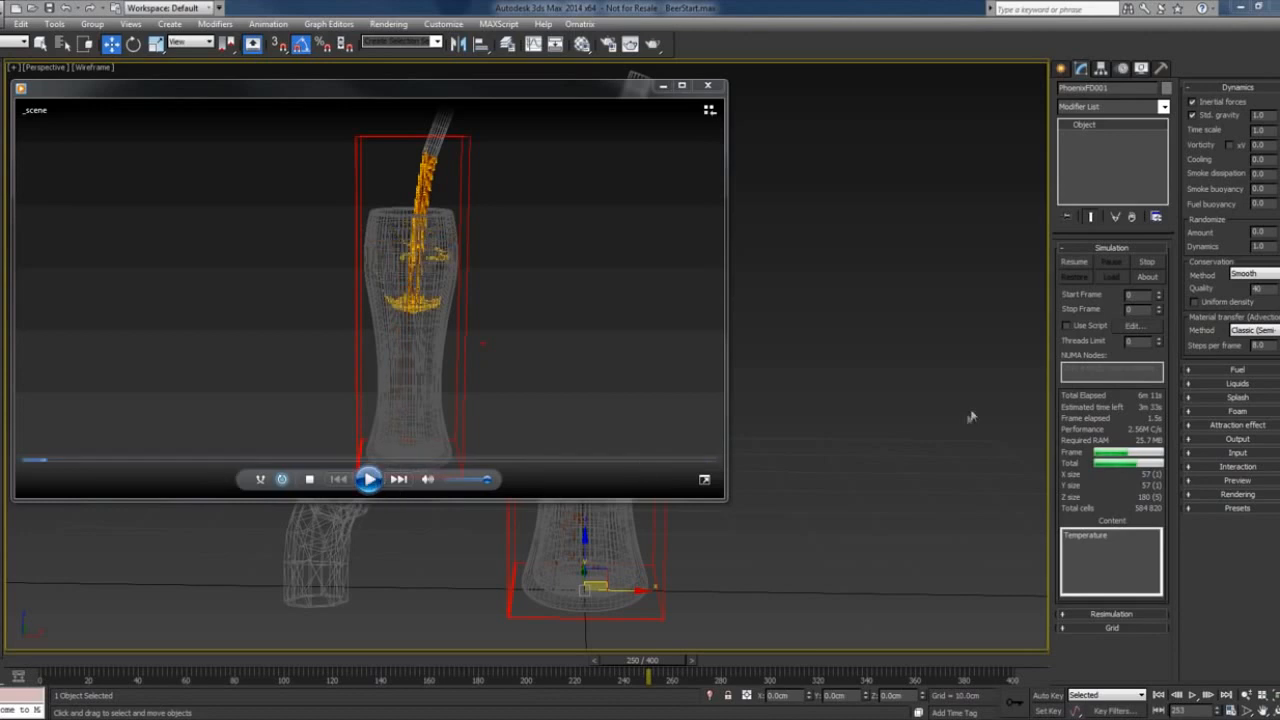
{"action": "left_click", "coordinate": [708, 85]}
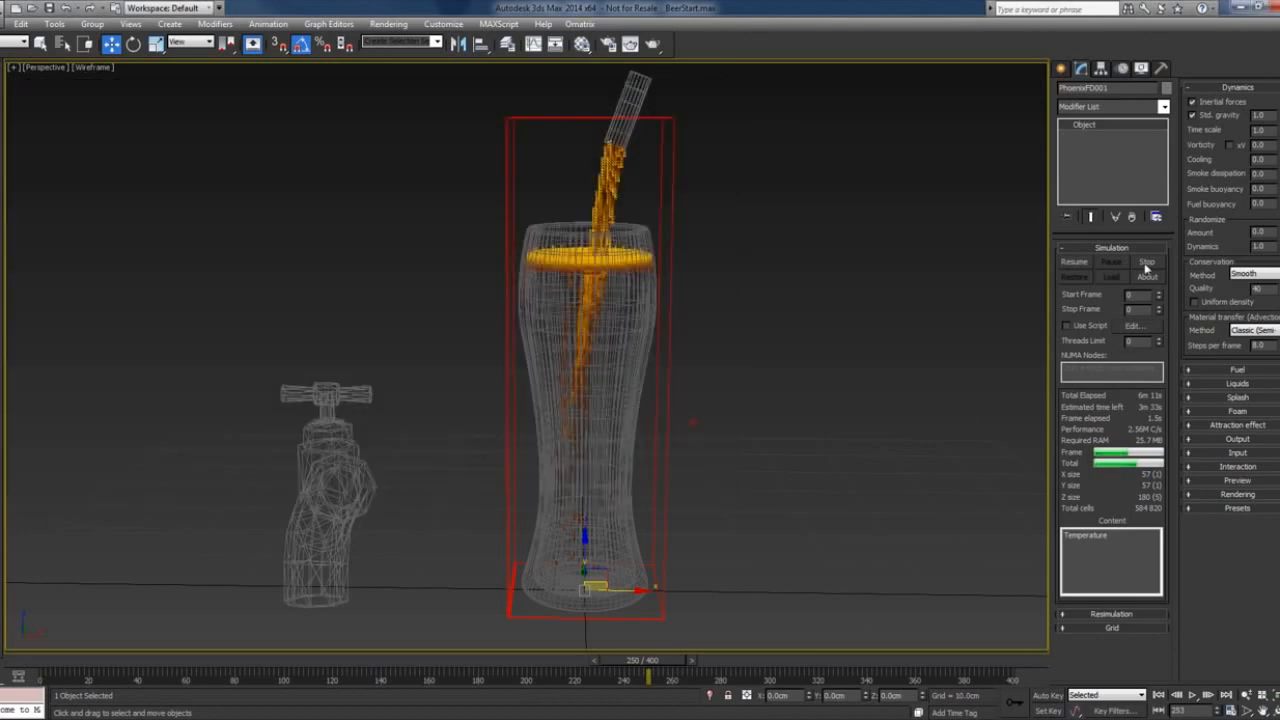
{"action": "left_click", "coordinate": [1146, 263]}
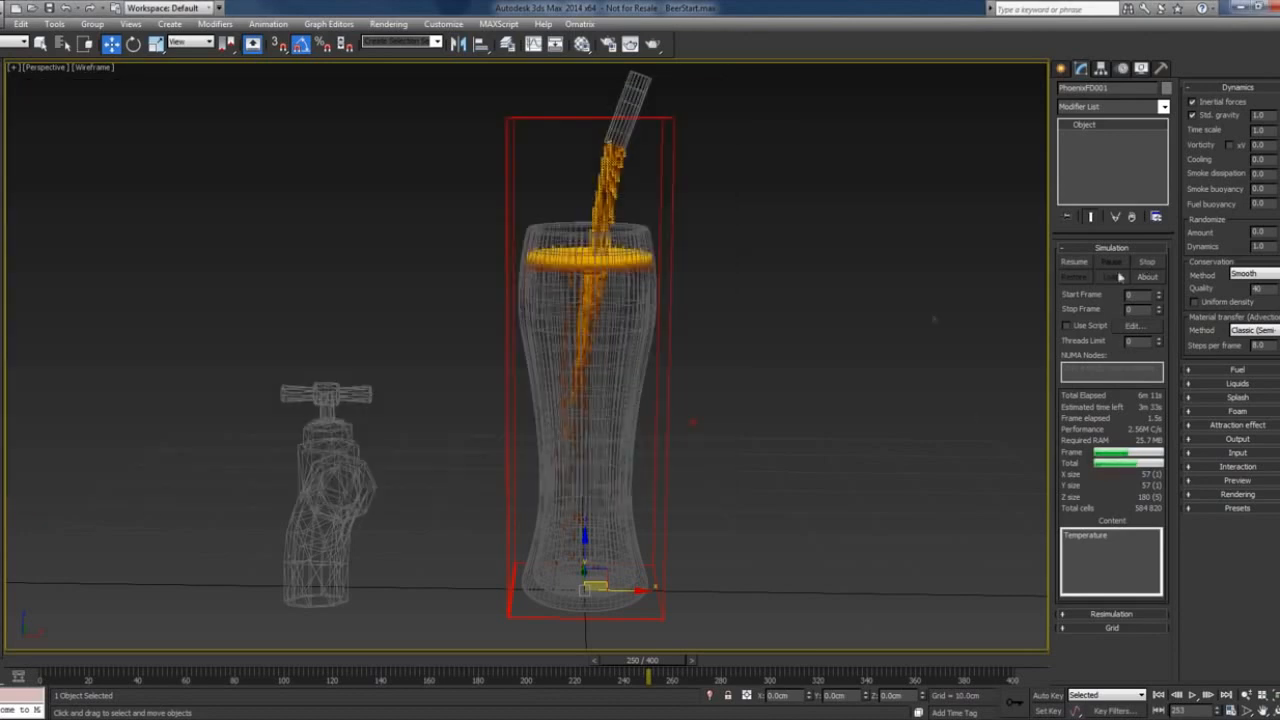
Turn on automatic keyframing for the liquid source and key its discharge to 0 at frame 200.
{"action": "left_click", "coordinate": [328, 442]}
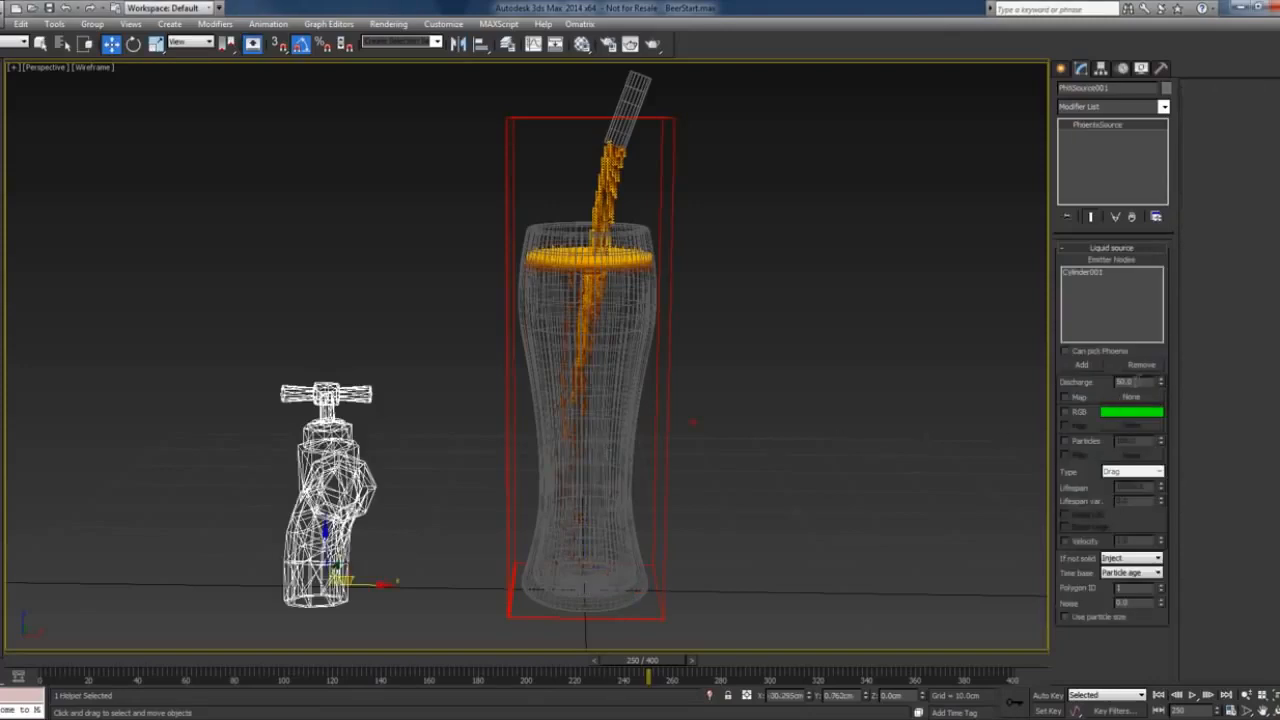
{"action": "left_click", "coordinate": [1046, 695]}
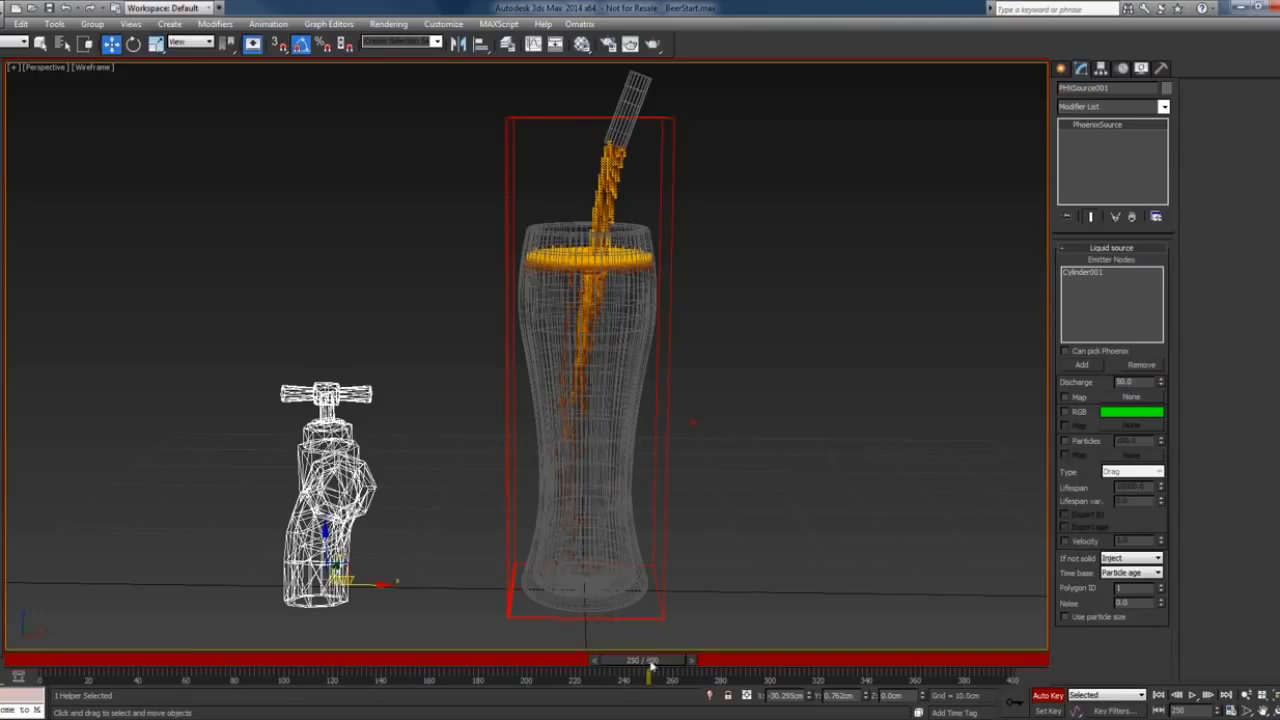
{"action": "left_click_drag", "start_coordinate": [651, 668], "coordinate": [75, 668]}
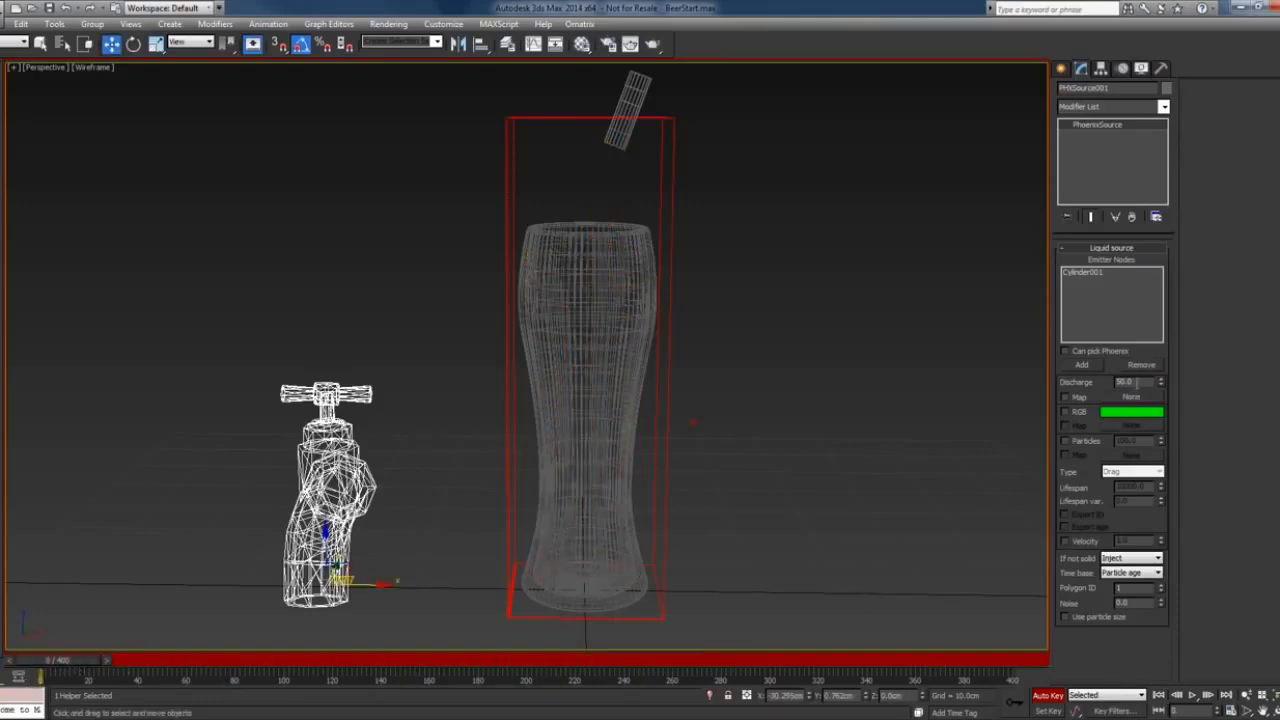
{"action": "left_click_drag", "start_coordinate": [53, 667], "coordinate": [521, 684]}
{"action": "key", "text": "w"}
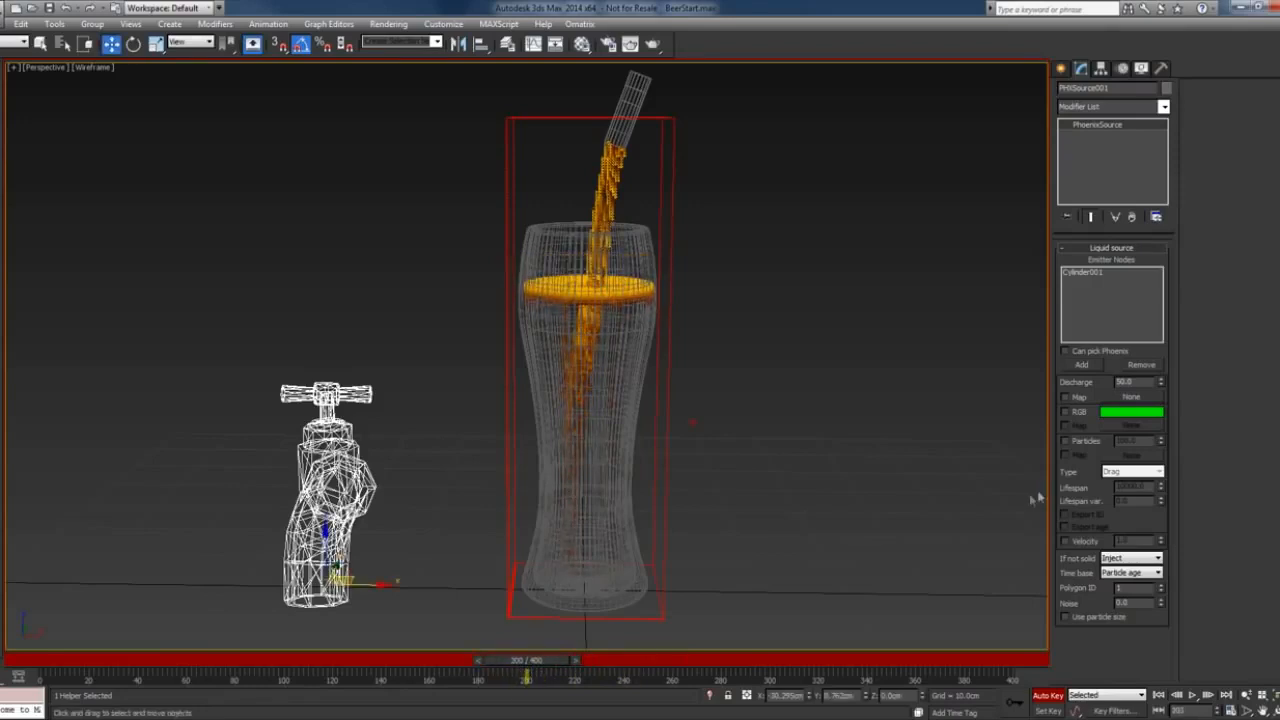
{"action": "right_click", "coordinate": [1161, 385]}
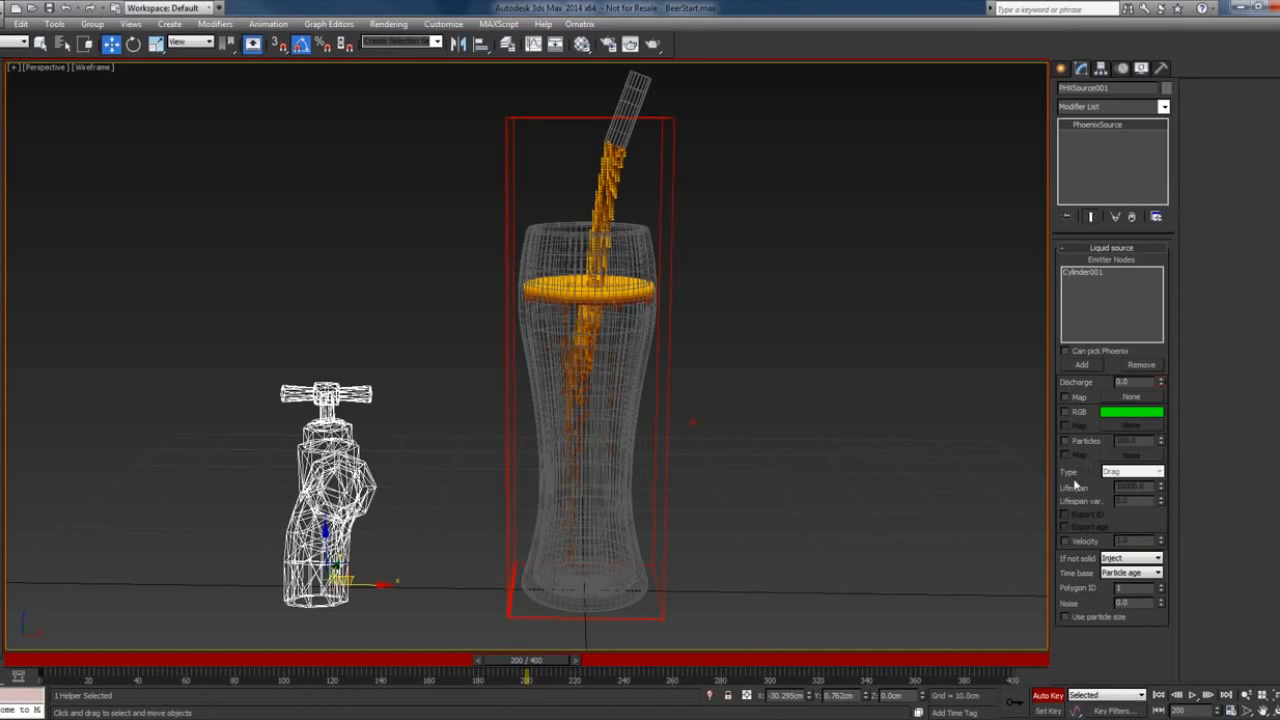
Inspect the discharge animation curve in the Curve Editor and close it again.
{"action": "right_click", "coordinate": [1136, 382]}
{"action": "left_click", "coordinate": [1142, 585]}
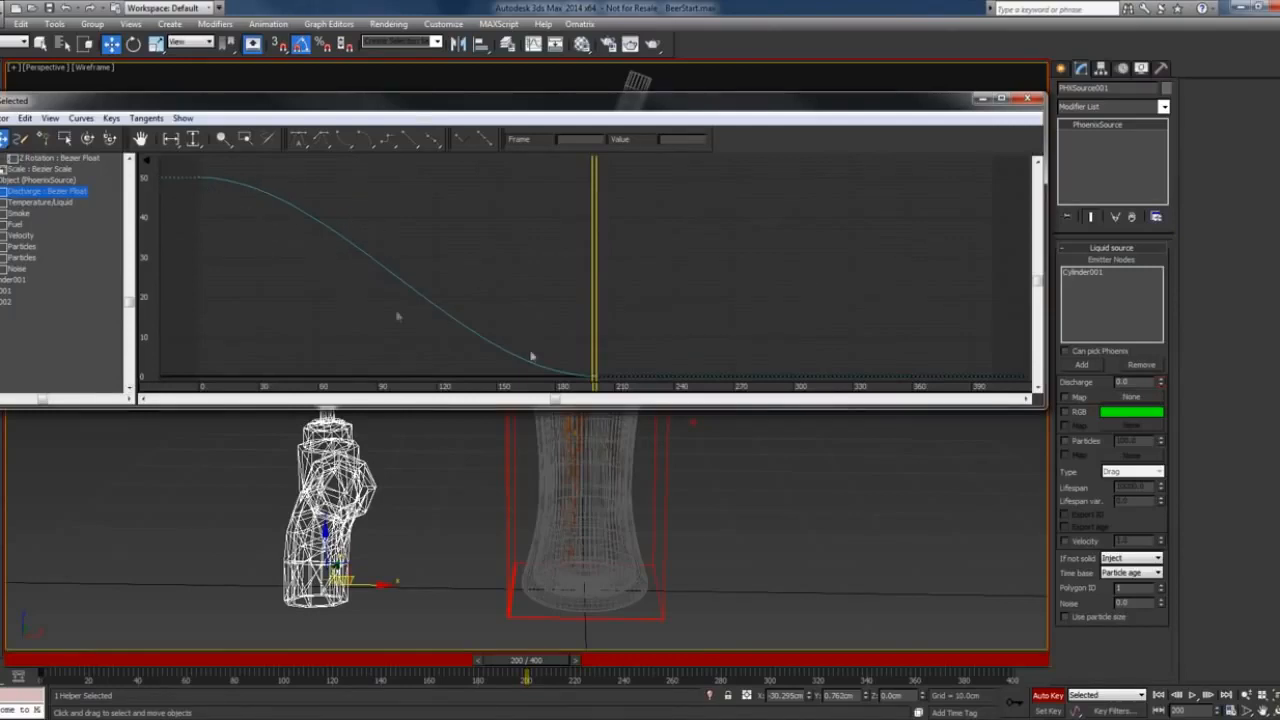
{"action": "left_click", "coordinate": [1027, 97]}
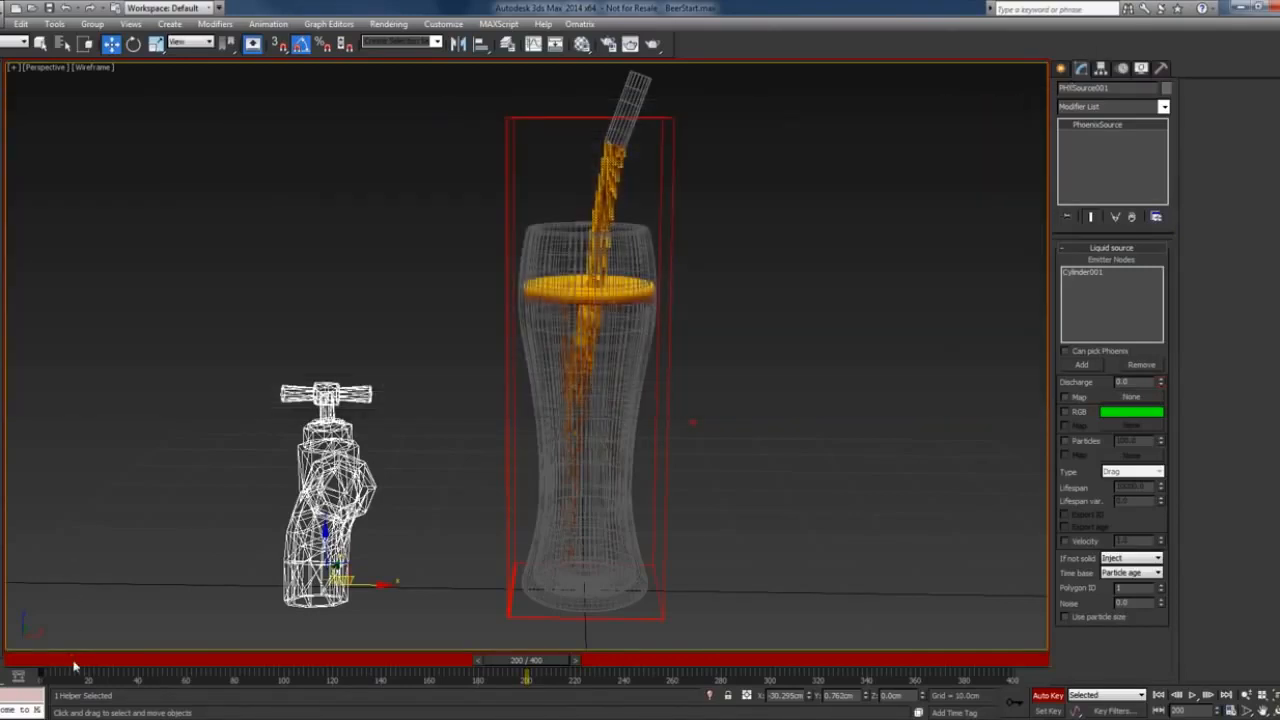
Key the liquid source's discharge to 24 at frame 15.
{"action": "left_click_drag", "start_coordinate": [74, 665], "coordinate": [95, 668]}
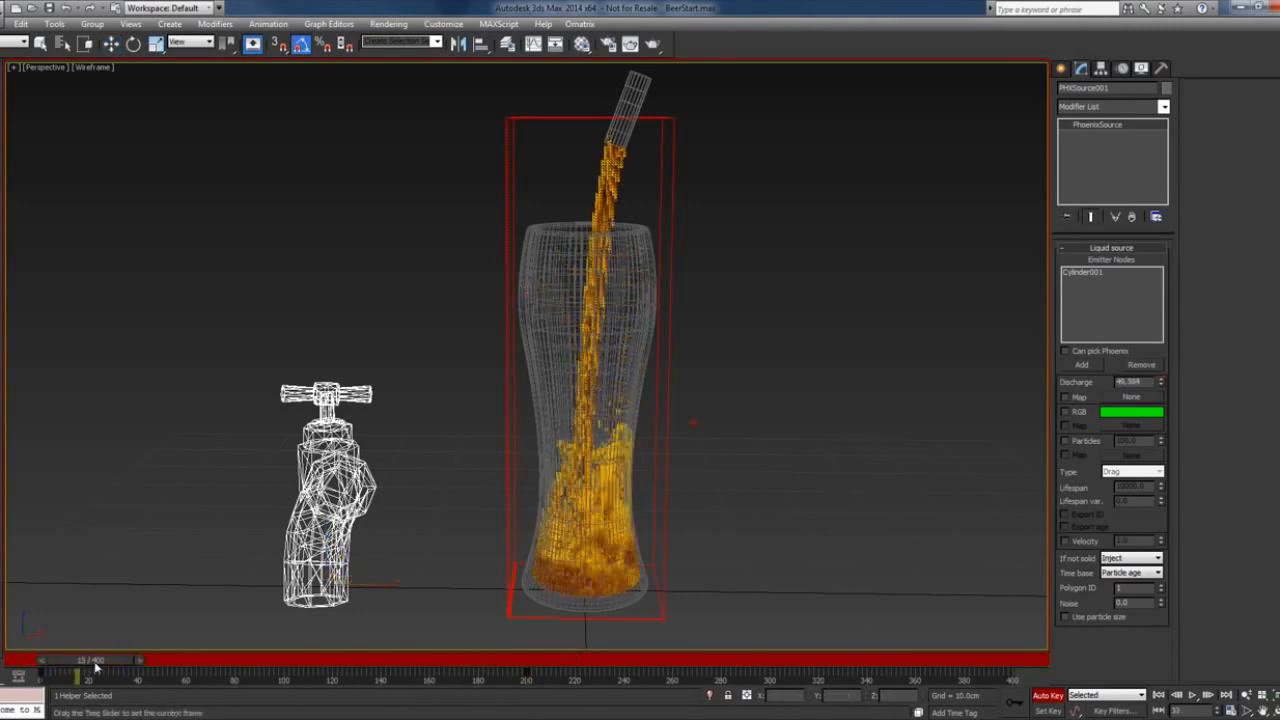
{"action": "key", "text": "w"}
{"action": "double_click", "coordinate": [1140, 382]}
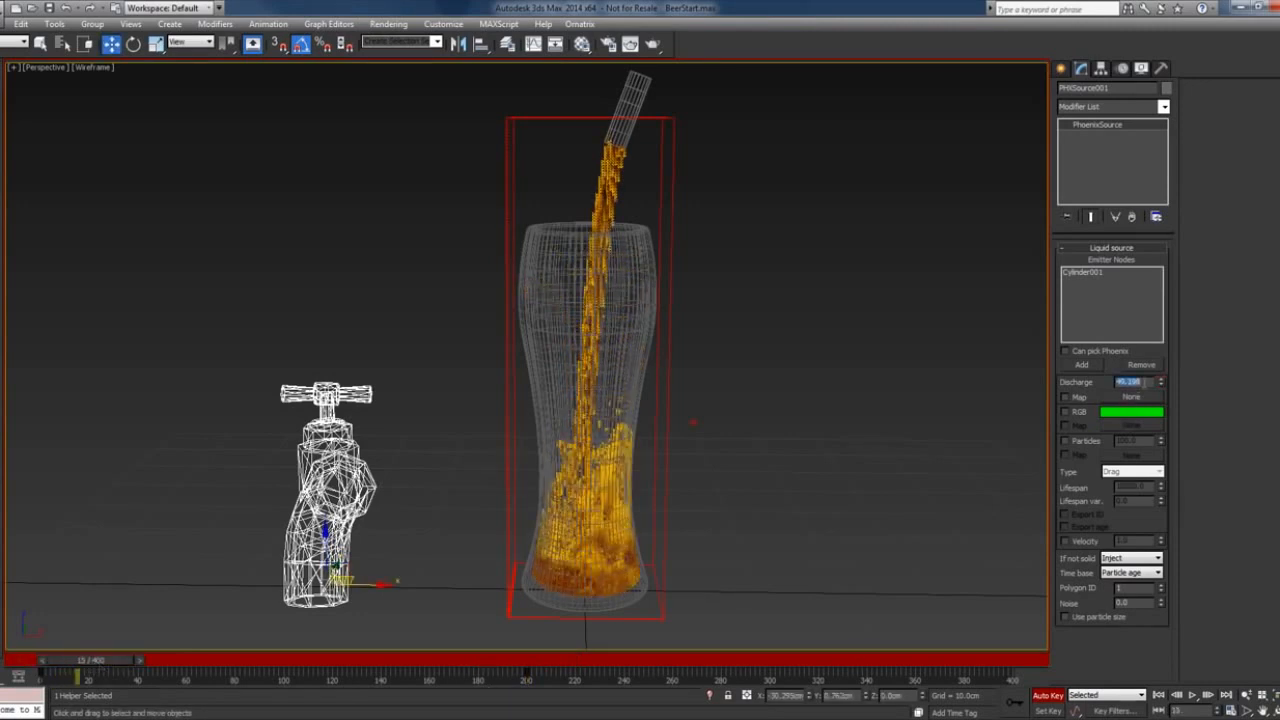
{"action": "type", "text": "24"}
{"action": "key", "text": "Return"}
Key the liquid source's discharge to 80 at frame 33 and to 64 at frame 65.
{"action": "left_click_drag", "start_coordinate": [78, 668], "coordinate": [121, 677]}
{"action": "key", "text": "w"}
{"action": "double_click", "coordinate": [1136, 383]}
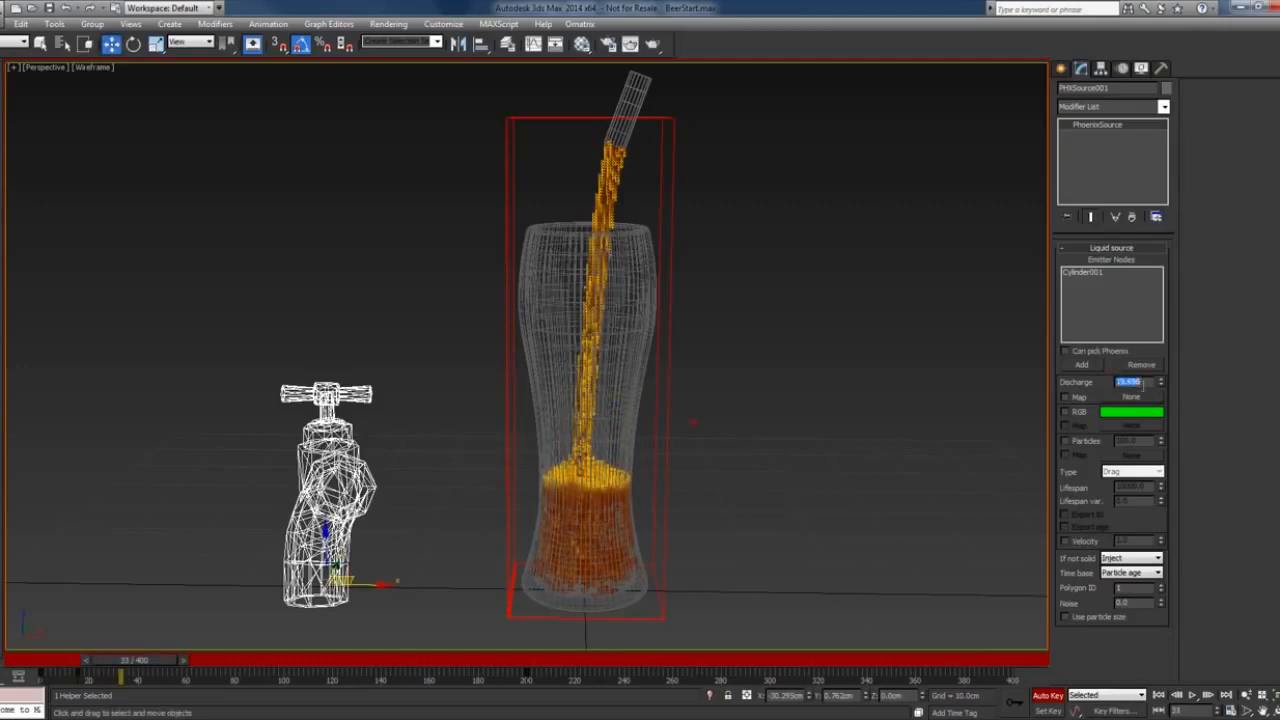
{"action": "type", "text": "10"}
{"action": "key", "text": "Return"}
{"action": "left_click_drag", "start_coordinate": [138, 663], "coordinate": [213, 675]}
{"action": "key", "text": "w"}
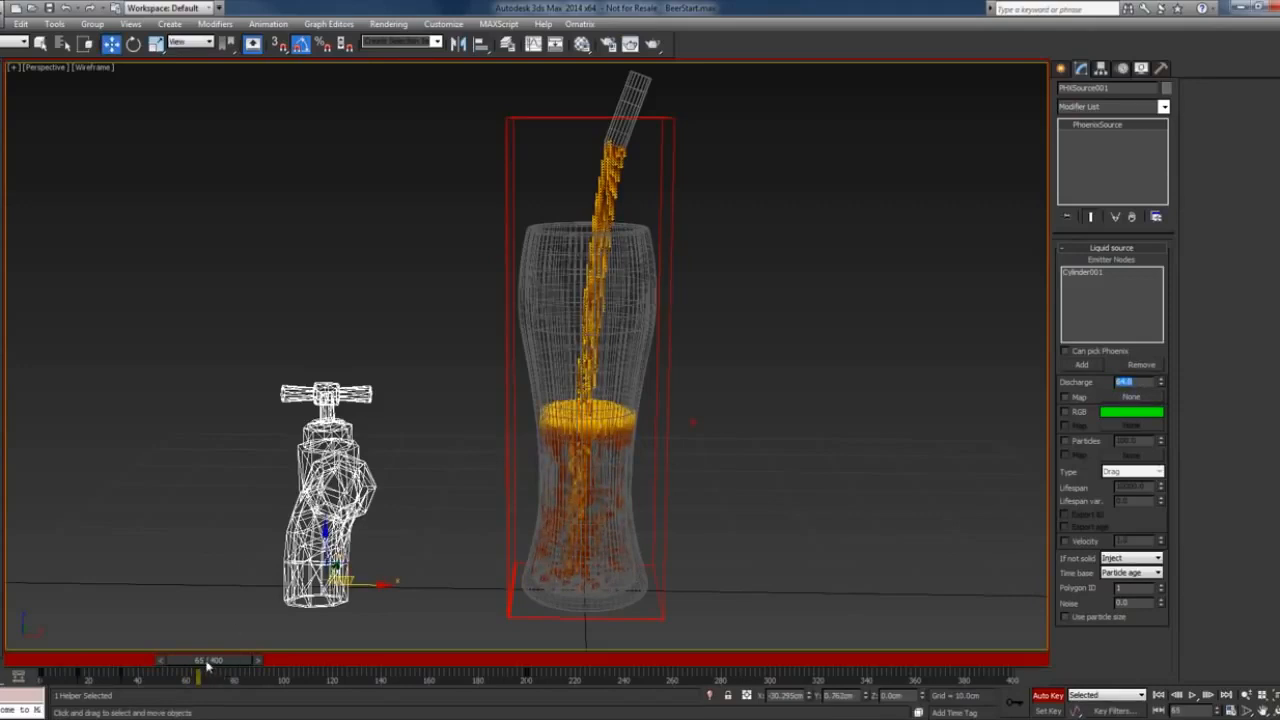
Key the liquid source's discharge to 120 at frame 135, and turn off automatic keyframing at frame 200.
{"action": "left_click_drag", "start_coordinate": [208, 667], "coordinate": [371, 680]}
{"action": "key", "text": "w"}
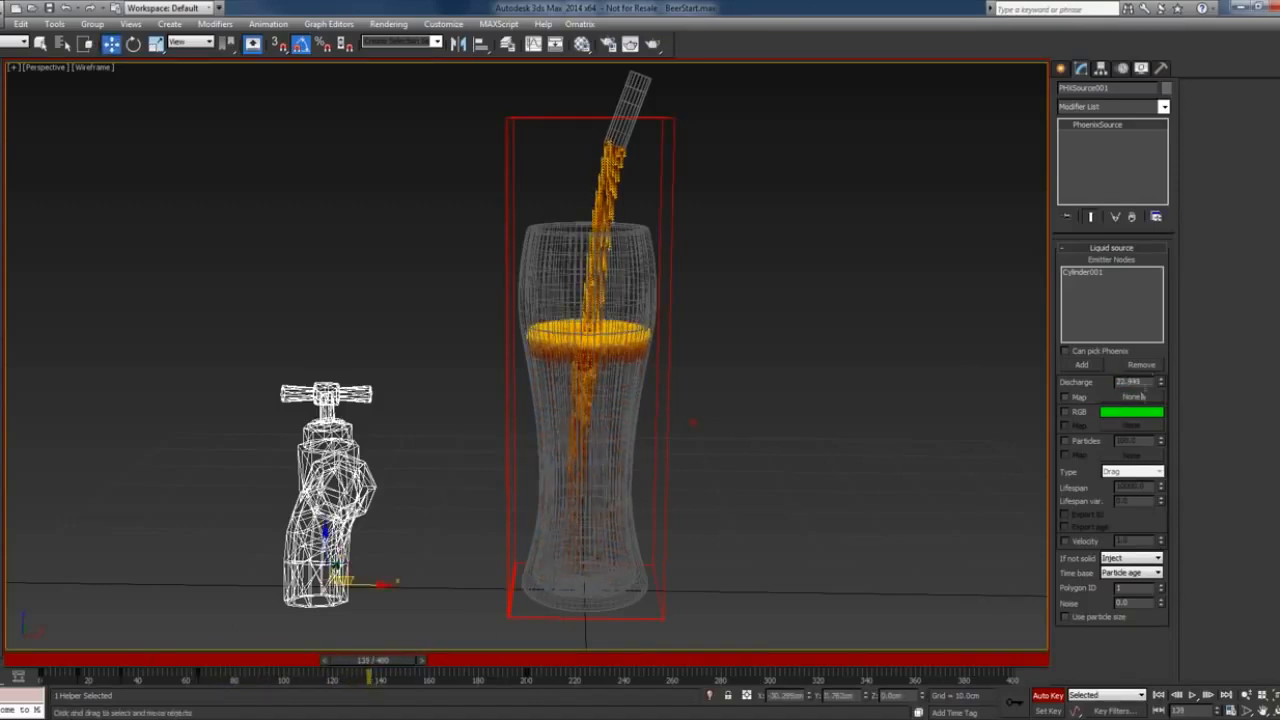
{"action": "double_click", "coordinate": [1140, 382]}
{"action": "type", "text": "120"}
{"action": "key", "text": "Return"}
{"action": "left_click_drag", "start_coordinate": [388, 670], "coordinate": [530, 679]}
{"action": "key", "text": "w"}
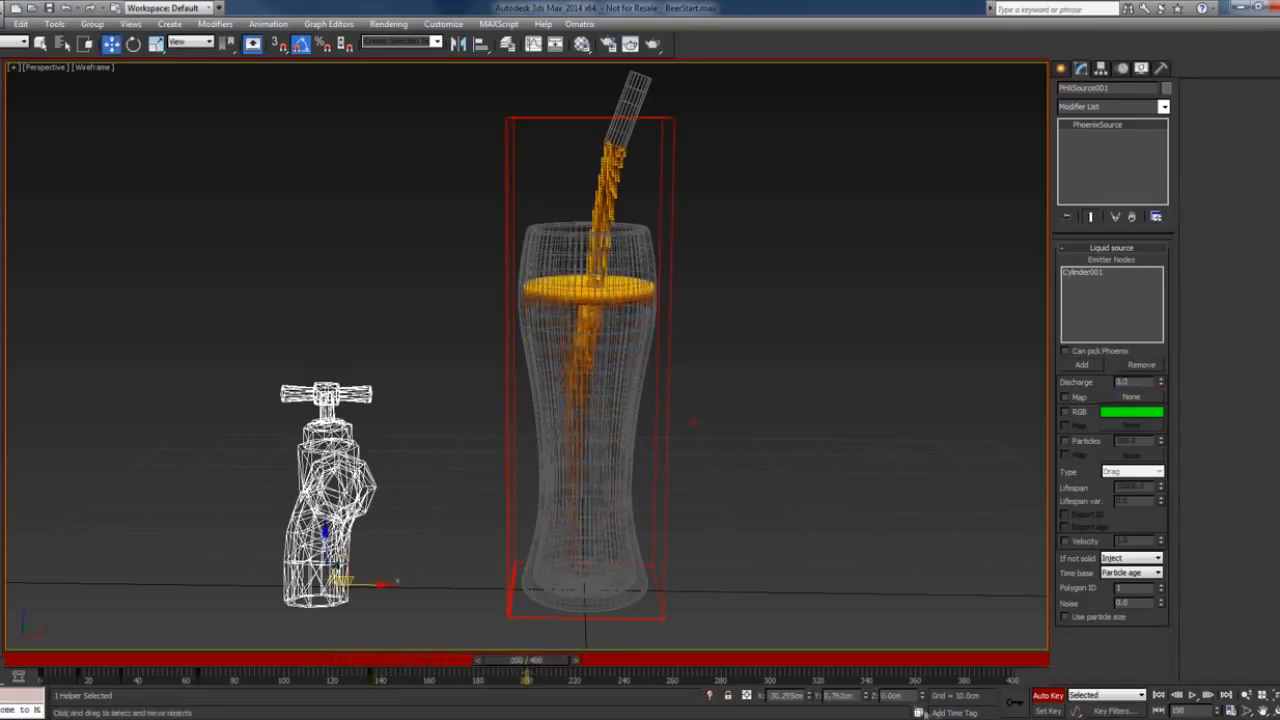
{"action": "left_click", "coordinate": [1047, 695]}
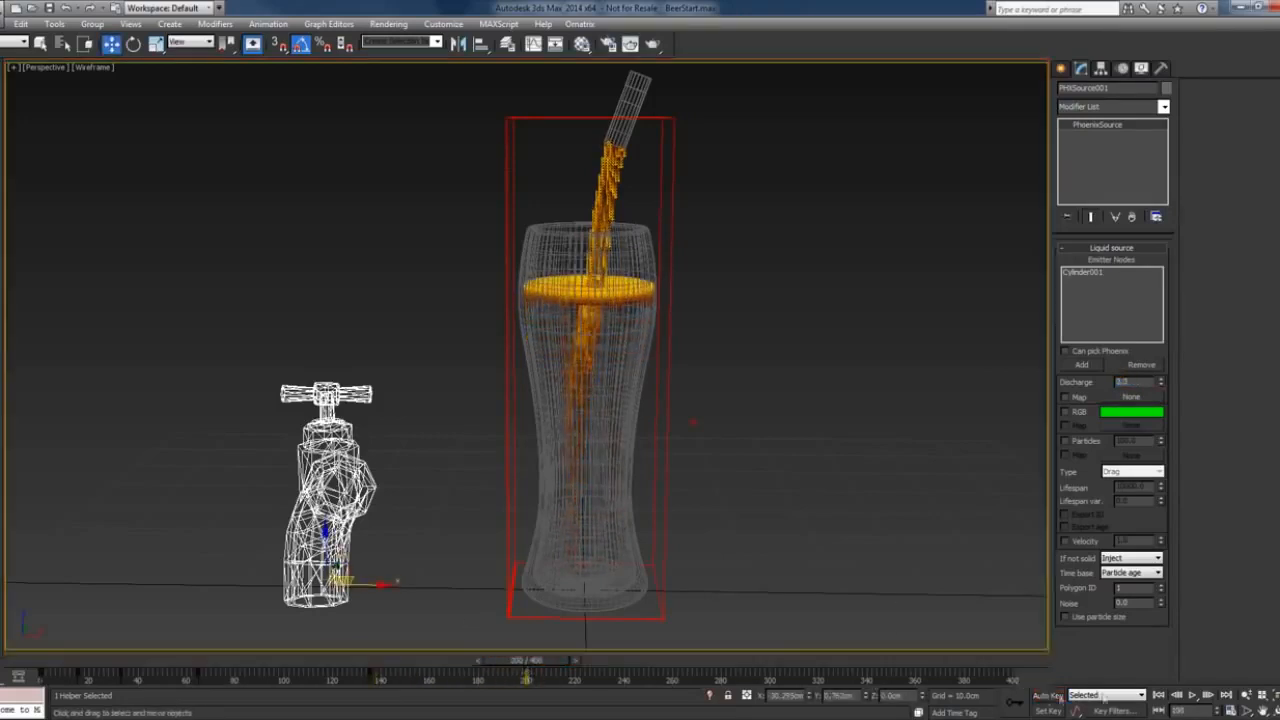
Open the discharge curve in the Curve Editor and reshape the initial dip by adjusting the tangent handles of the first keys.
{"action": "right_click", "coordinate": [1138, 382]}
{"action": "left_click", "coordinate": [1140, 586]}
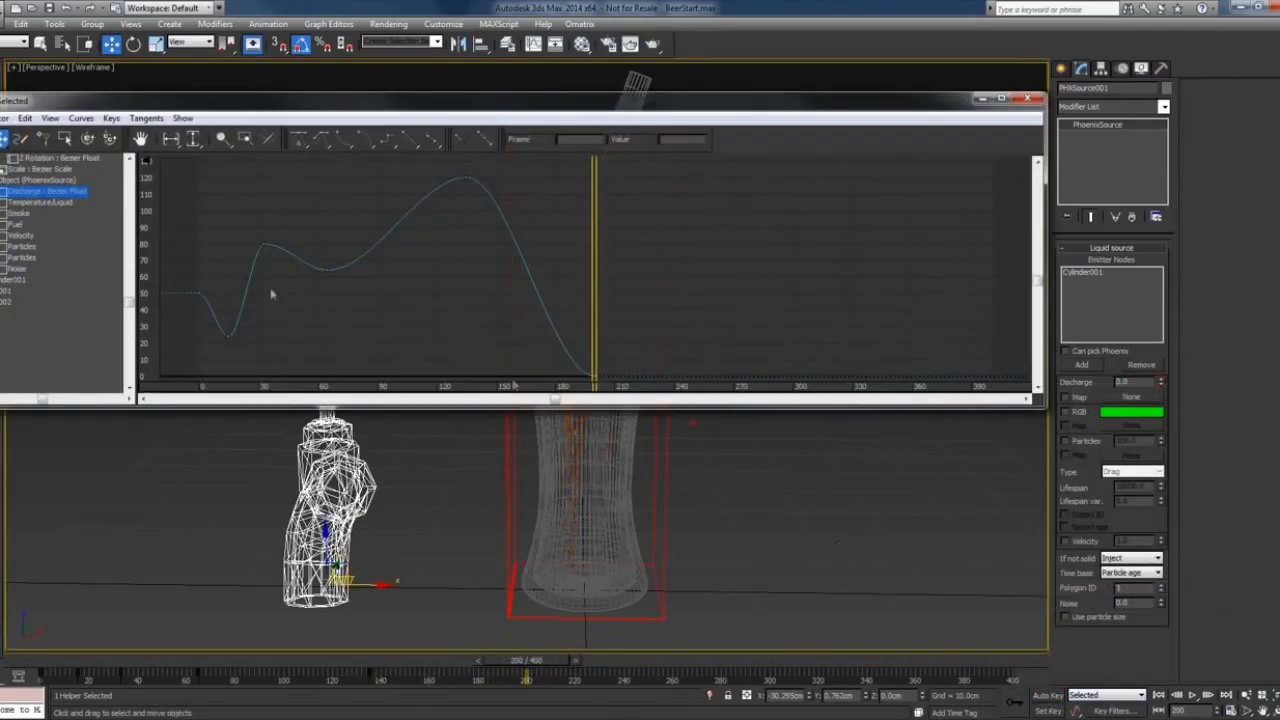
{"action": "middle_click_drag", "start_coordinate": [295, 304], "coordinate": [309, 298]}
{"action": "left_click_drag", "start_coordinate": [199, 276], "coordinate": [229, 307]}
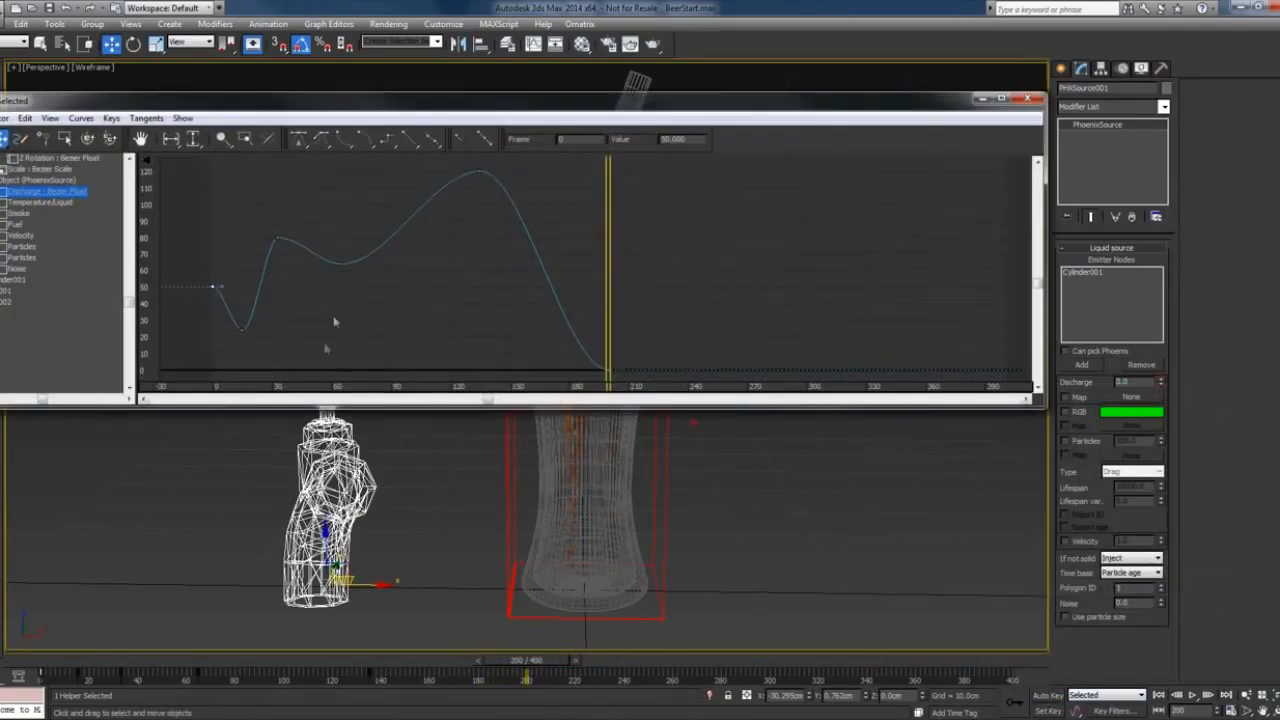
{"action": "middle_click_drag", "start_coordinate": [405, 238], "coordinate": [403, 250]}
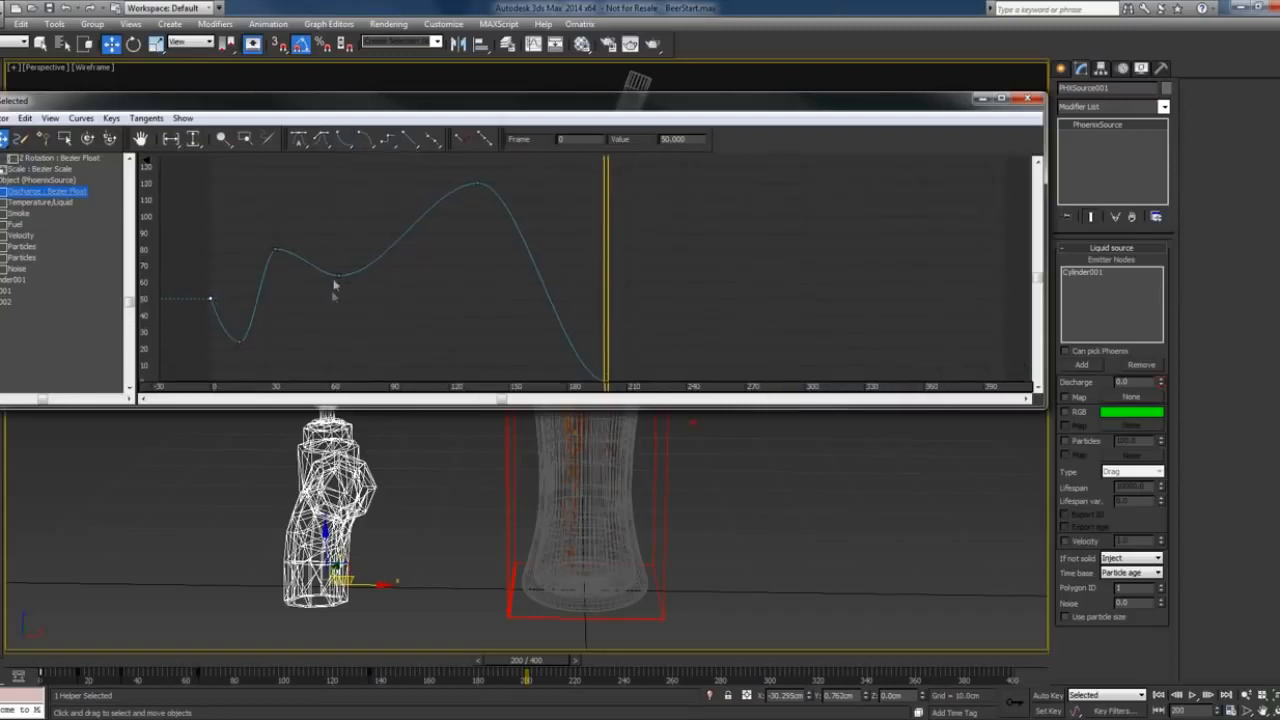
{"action": "left_click_drag", "start_coordinate": [278, 328], "coordinate": [218, 366]}
{"action": "left_click_drag", "start_coordinate": [227, 290], "coordinate": [186, 314]}
{"action": "left_click_drag", "start_coordinate": [266, 343], "coordinate": [265, 346]}
Adjust the tangent handles of the discharge keys at frames 33 and 65 to round the first peak and the following dip.
{"action": "left_click", "coordinate": [276, 250]}
{"action": "left_click_drag", "start_coordinate": [262, 249], "coordinate": [305, 241]}
{"action": "left_click", "coordinate": [339, 276]}
{"action": "middle_click_drag", "start_coordinate": [371, 279], "coordinate": [374, 290]}
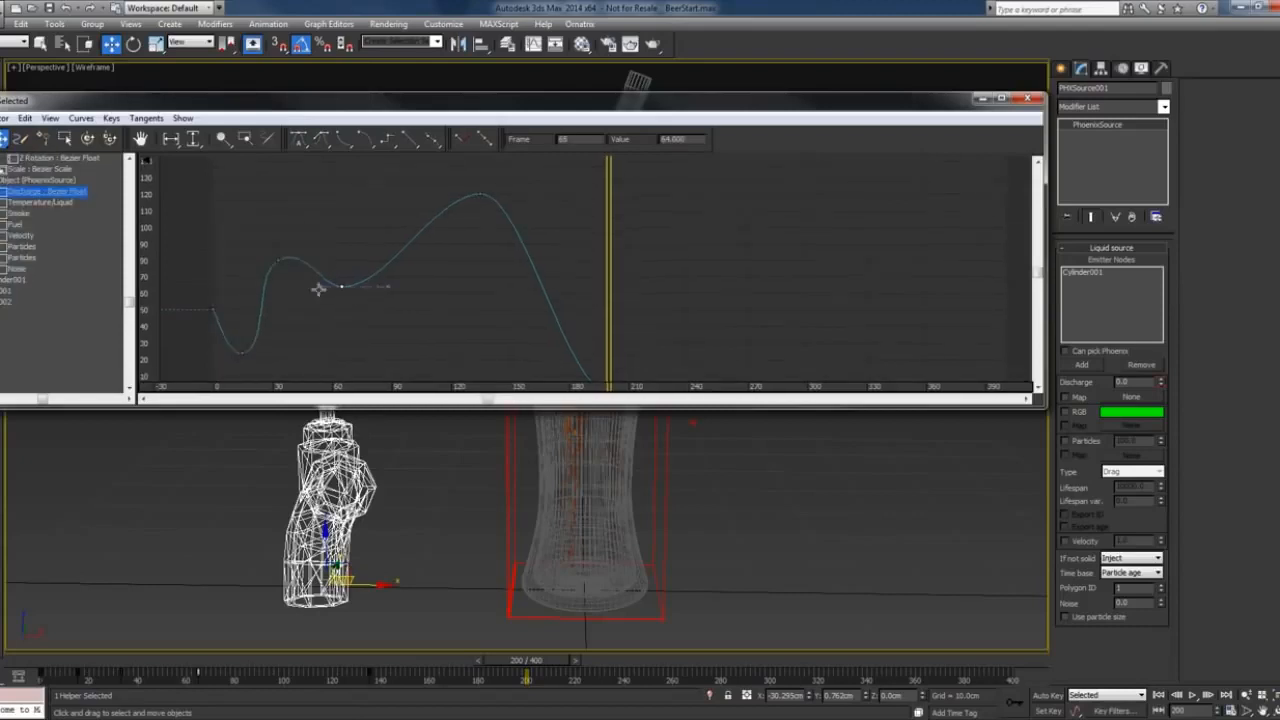
{"action": "left_click_drag", "start_coordinate": [318, 288], "coordinate": [312, 292]}
Set the frame 200 discharge key to a fast tangent, adjust the frame 135 peak's tangent handle, and close the Curve Editor.
{"action": "left_click", "coordinate": [480, 194]}
{"action": "middle_click_drag", "start_coordinate": [569, 243], "coordinate": [568, 210]}
{"action": "left_click", "coordinate": [607, 360]}
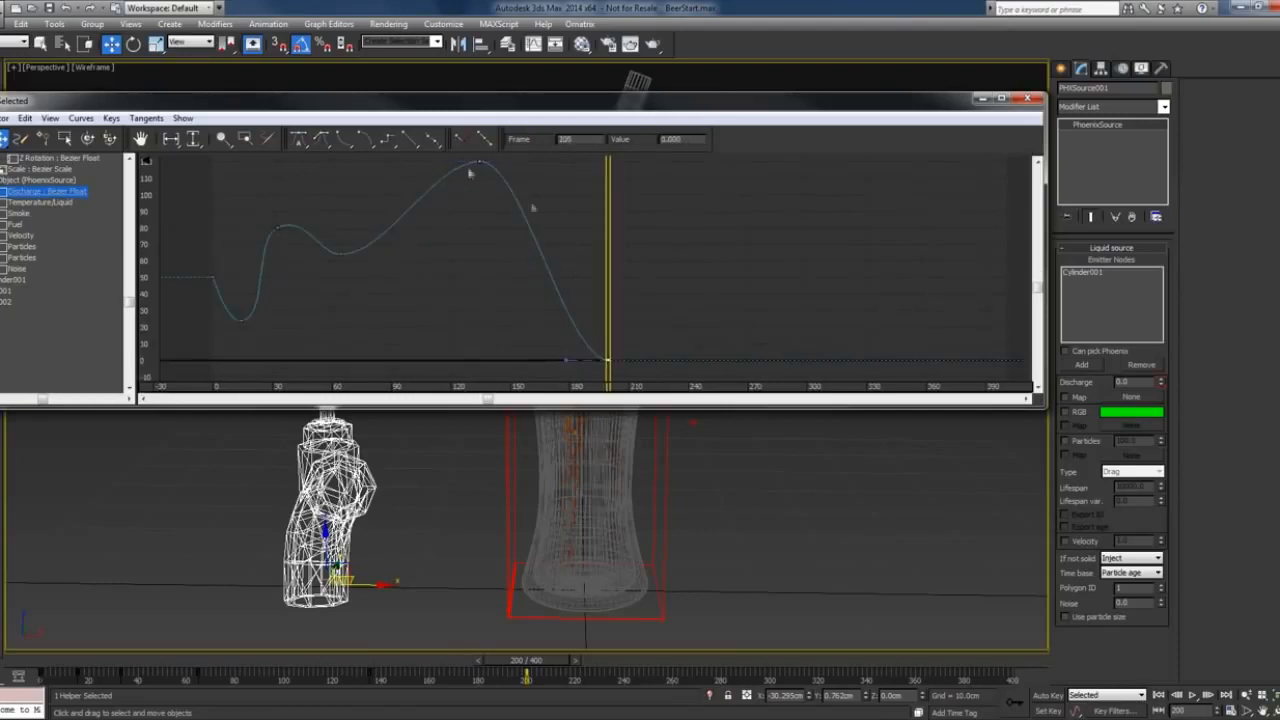
{"action": "left_click", "coordinate": [343, 139]}
{"action": "middle_click_drag", "start_coordinate": [455, 212], "coordinate": [461, 267]}
{"action": "left_click", "coordinate": [488, 218]}
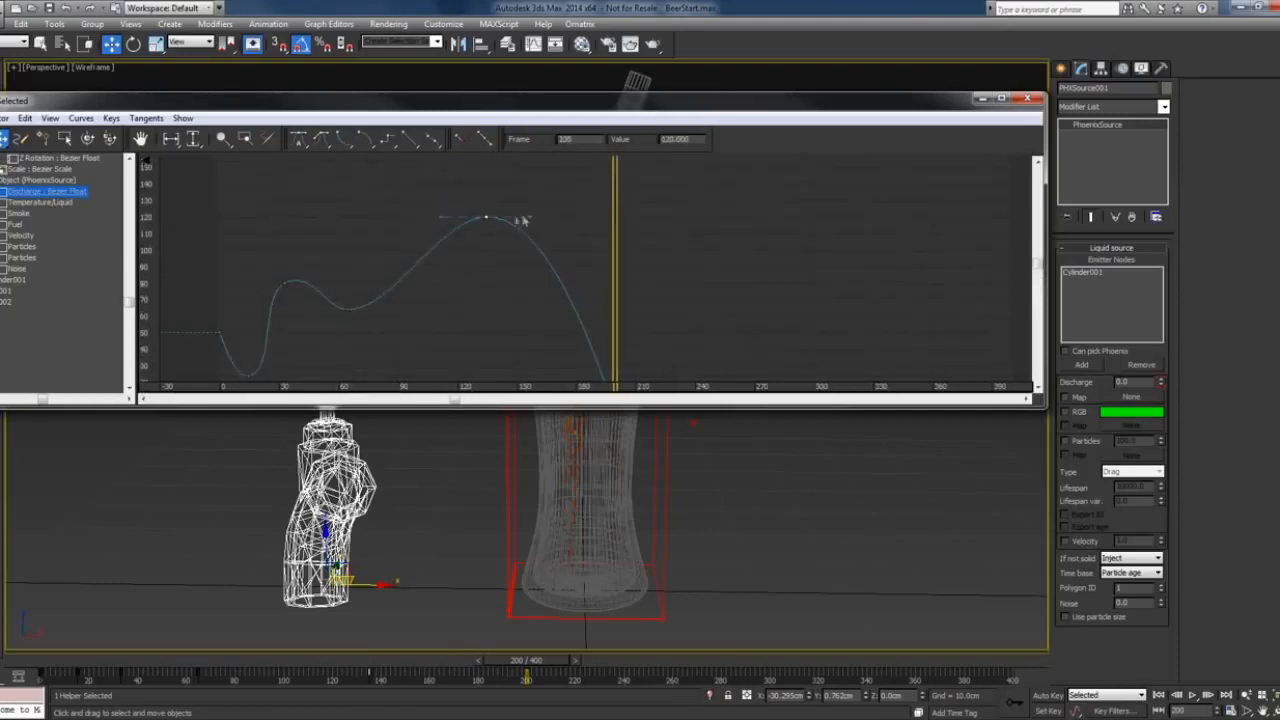
{"action": "left_click_drag", "start_coordinate": [530, 212], "coordinate": [537, 217]}
{"action": "middle_click_drag", "start_coordinate": [488, 266], "coordinate": [501, 220]}
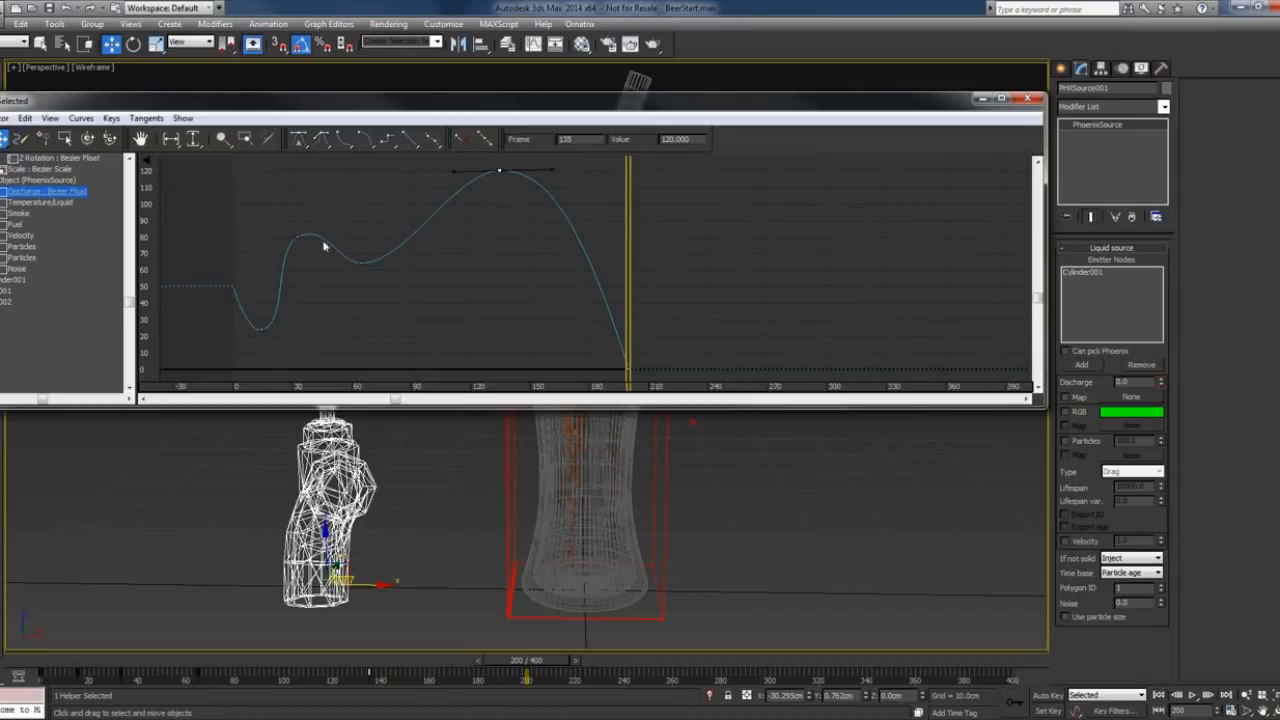
{"action": "left_click", "coordinate": [1027, 97]}
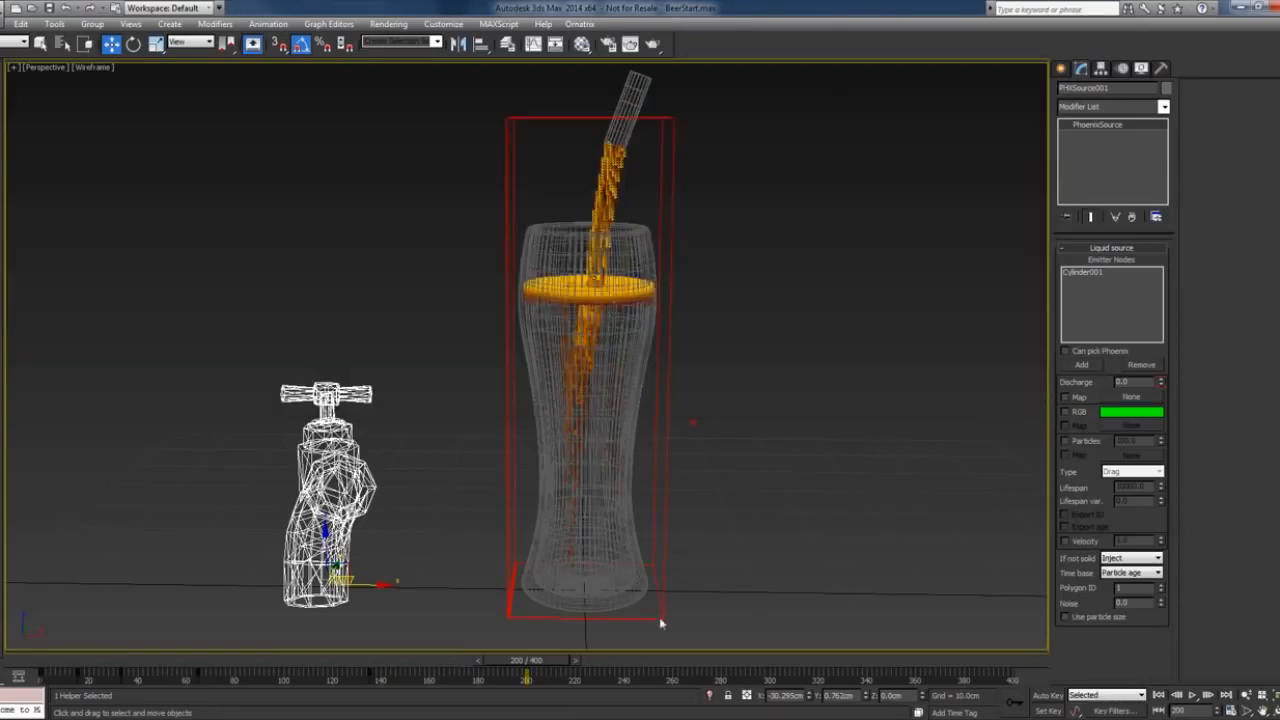
Set the Phoenix simulator grid's cell size to 0.19 cm and start the simulation.
{"action": "key", "text": "q"}
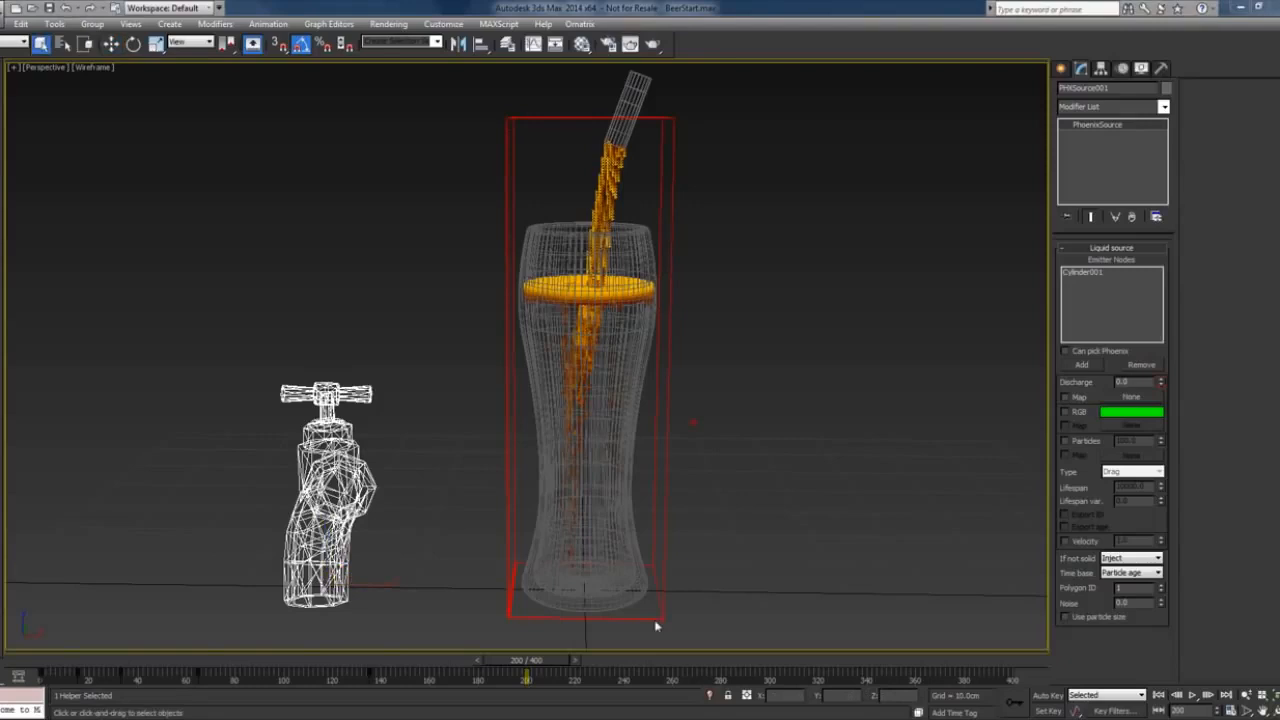
{"action": "left_click", "coordinate": [656, 626]}
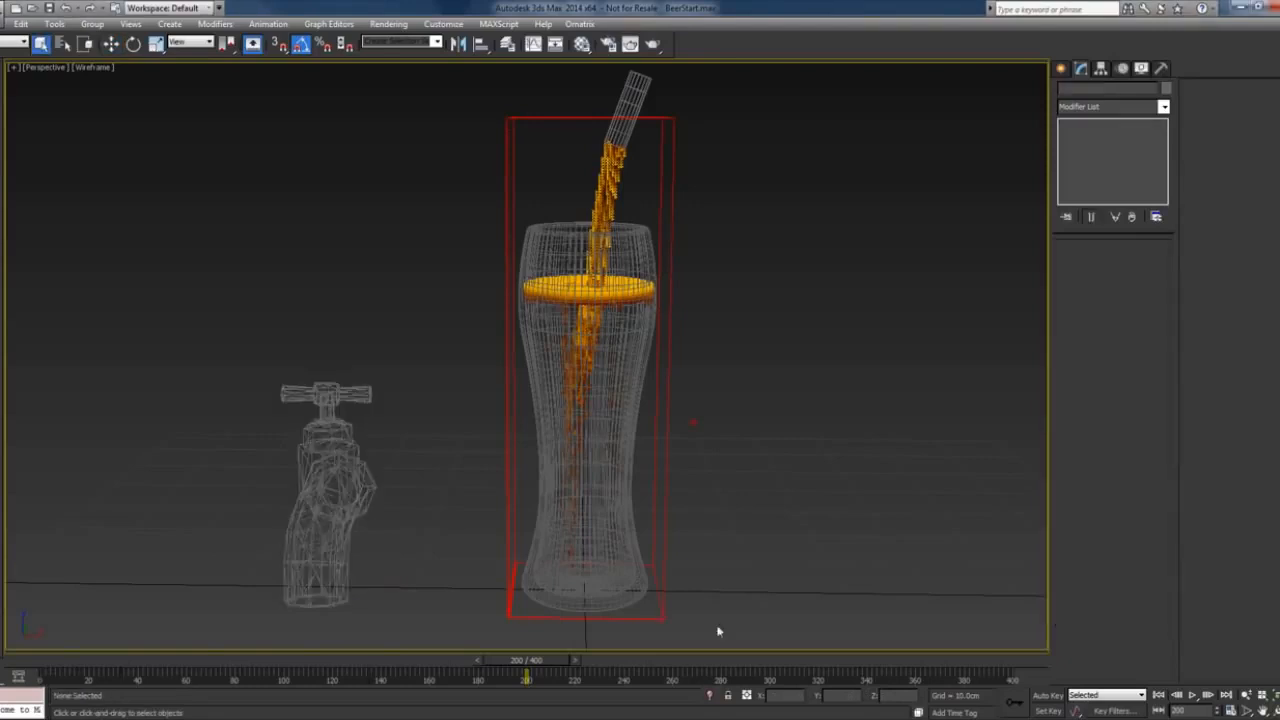
{"action": "left_click", "coordinate": [662, 618]}
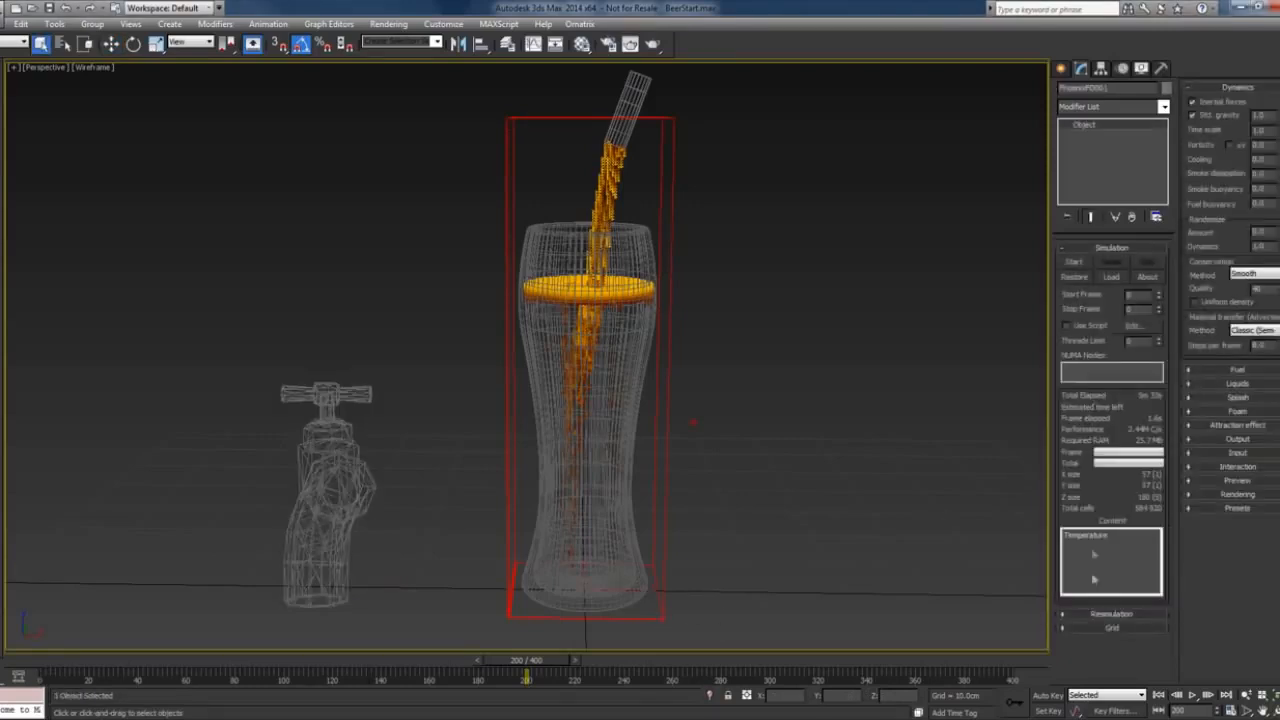
{"action": "left_click", "coordinate": [1110, 628]}
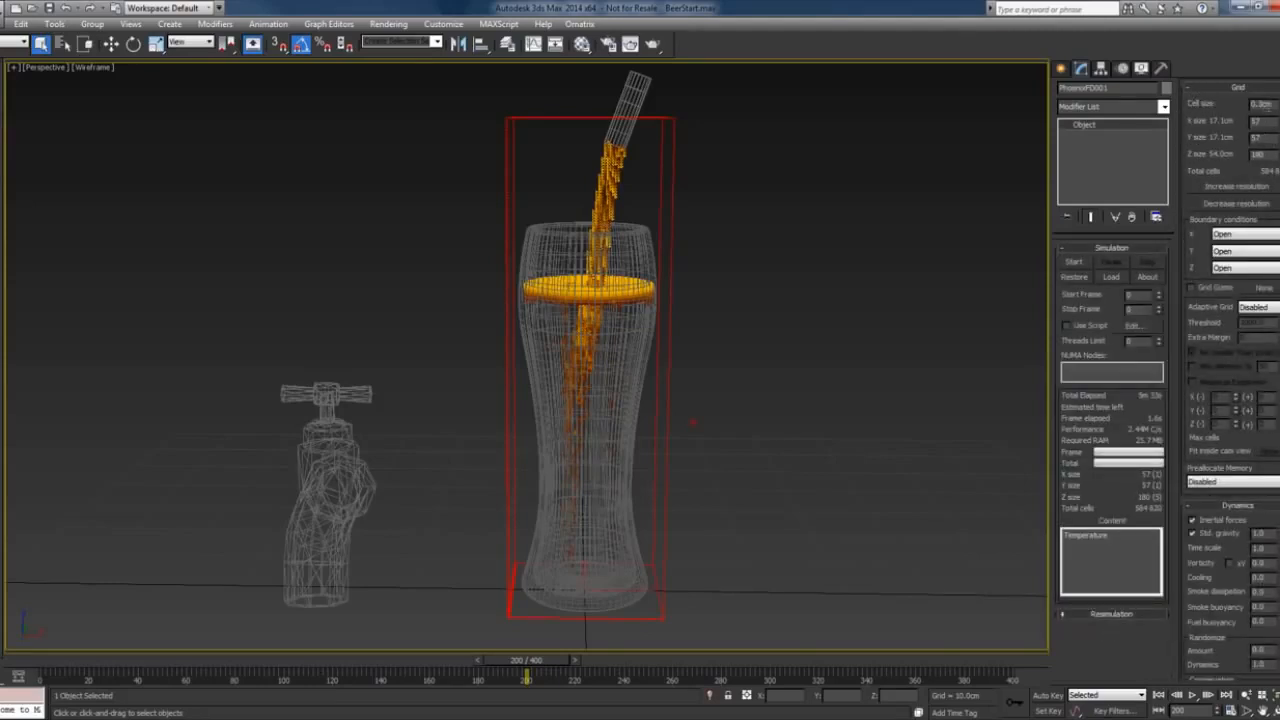
{"action": "left_click", "coordinate": [1279, 107]}
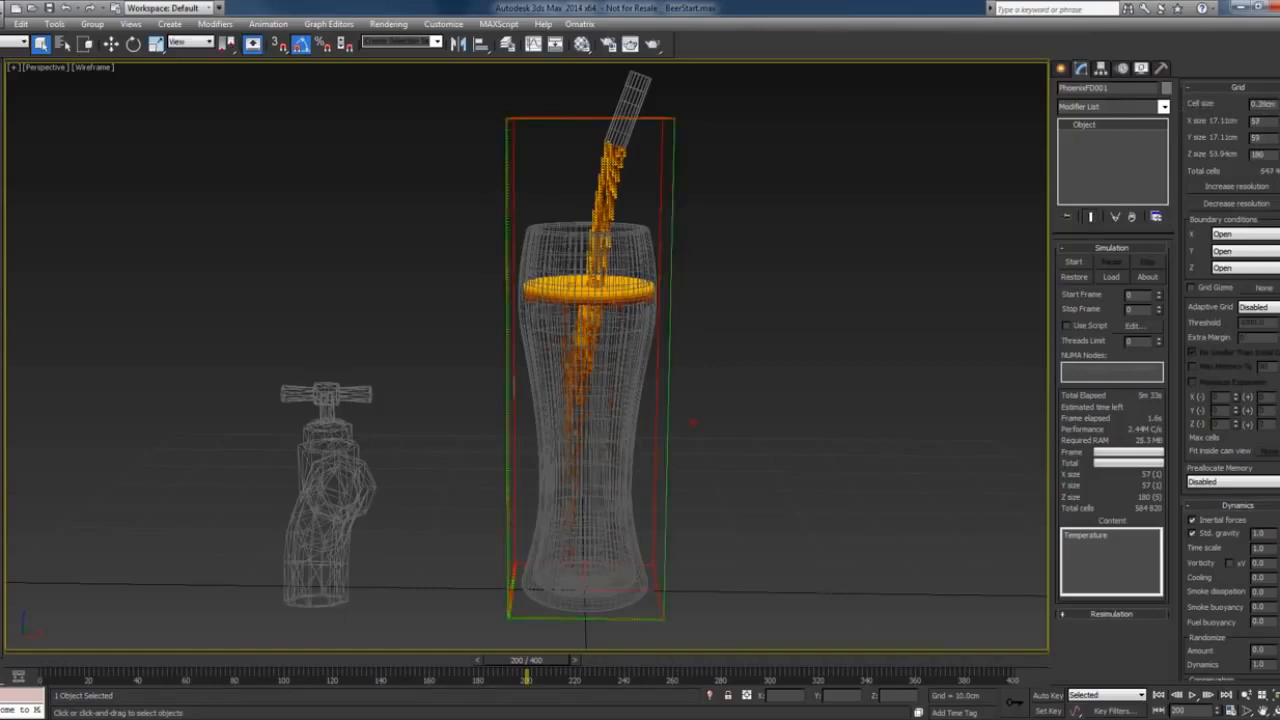
{"action": "left_click_drag", "start_coordinate": [1279, 107], "coordinate": [1279, 117]}
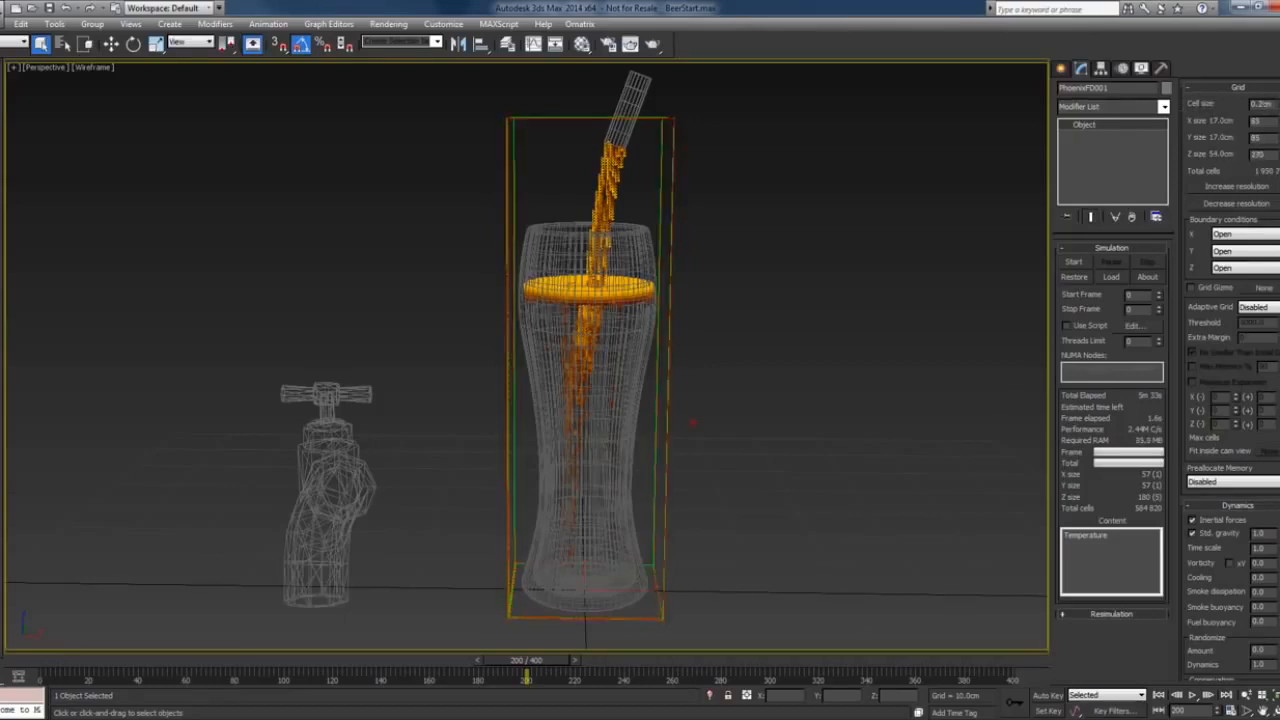
{"action": "left_click", "coordinate": [1279, 107]}
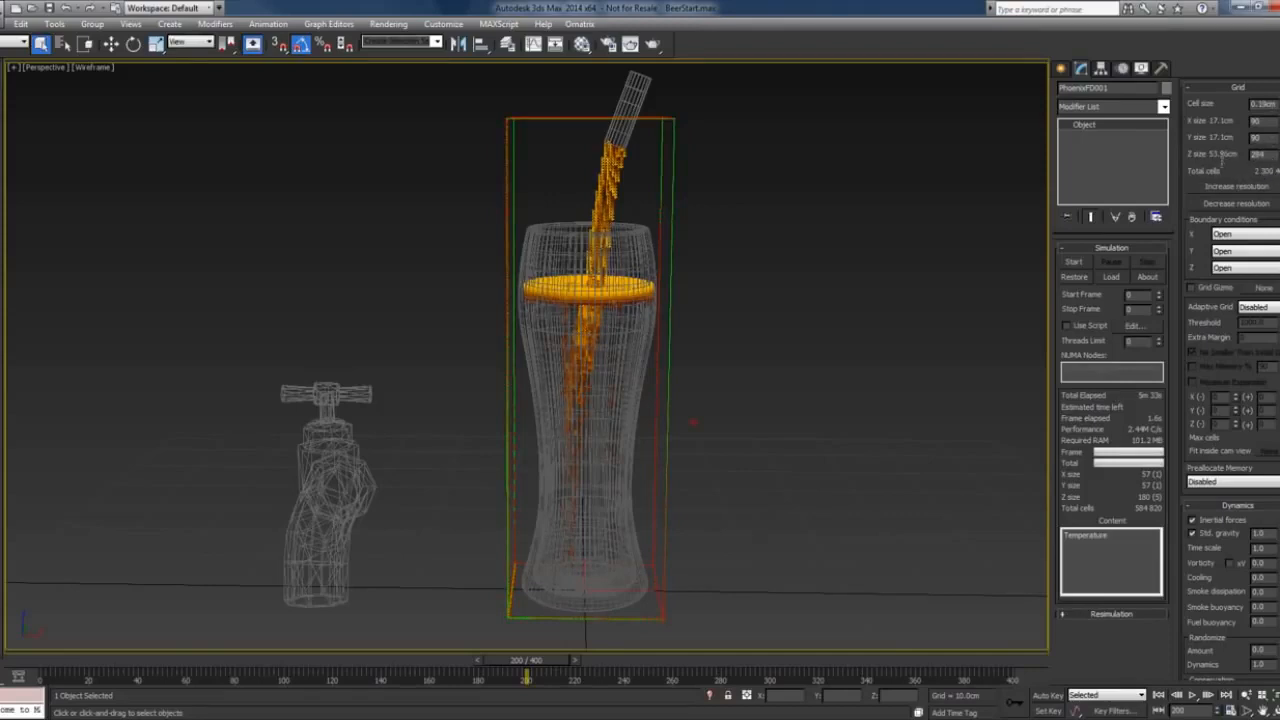
{"action": "left_click", "coordinate": [1073, 263]}
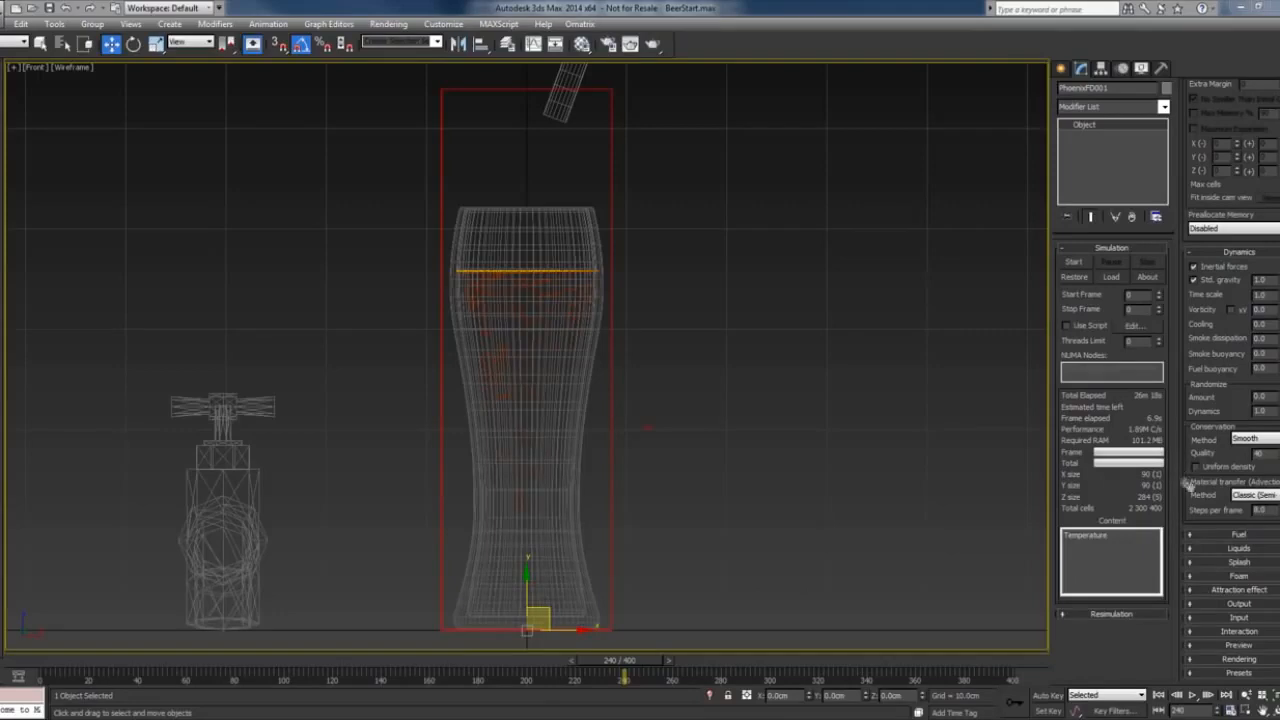
Switch to Pdplayer and play back the preview clip of the frame 200 pour.
{"action": "mouse_move", "coordinate": [1207, 494]}
{"action": "left_mouse_down"}
{"action": "mouse_move", "coordinate": [1210, 510]}
{"action": "mouse_move", "coordinate": [1214, 472]}
{"action": "left_mouse_up"}
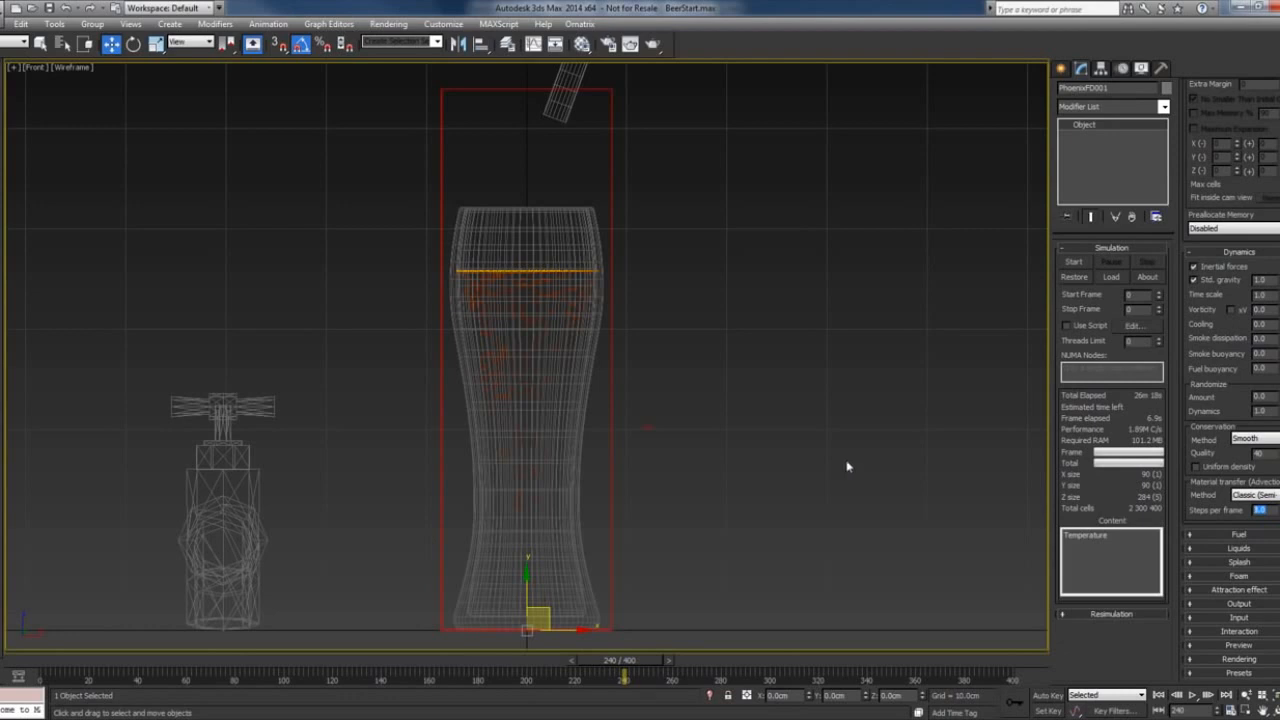
{"action": "left_click", "coordinate": [155, 718]}
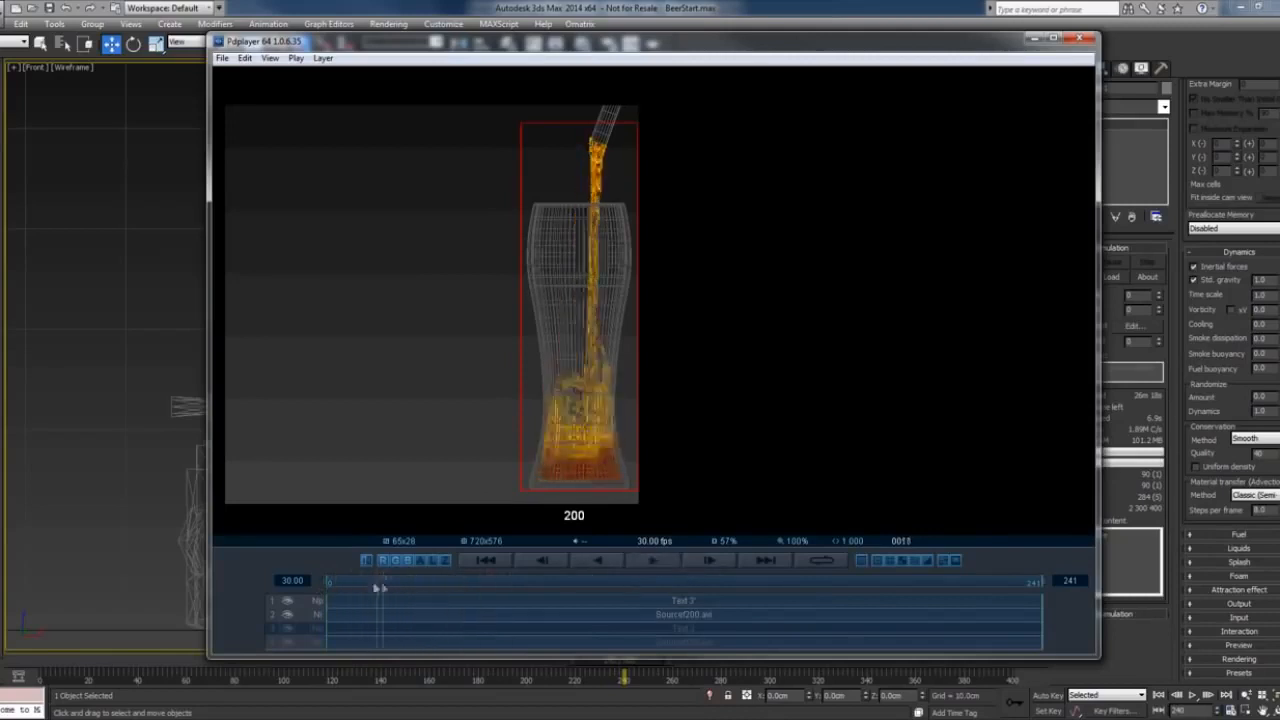
{"action": "left_click_drag", "start_coordinate": [379, 588], "coordinate": [425, 592]}
{"action": "left_click", "coordinate": [655, 561]}
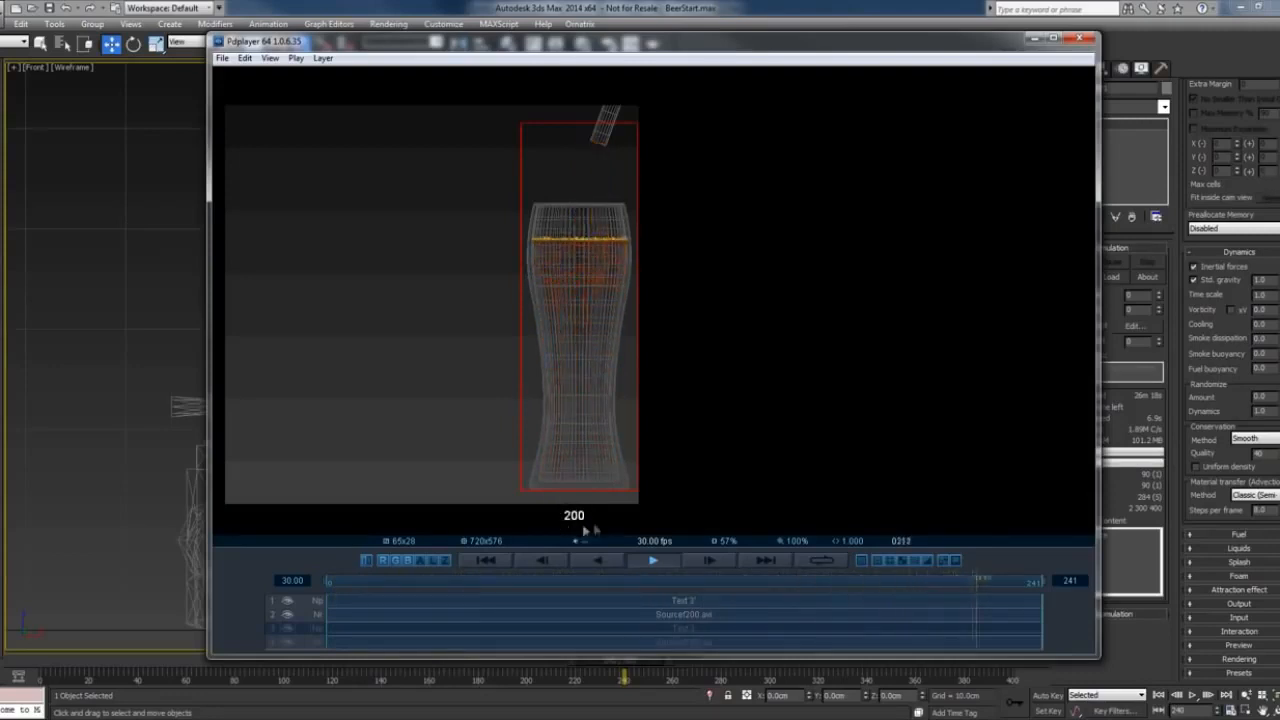
Show the frame 189 clip and label beside the frame 200 clip, play both for comparison, and close the player.
{"action": "left_click", "coordinate": [287, 642]}
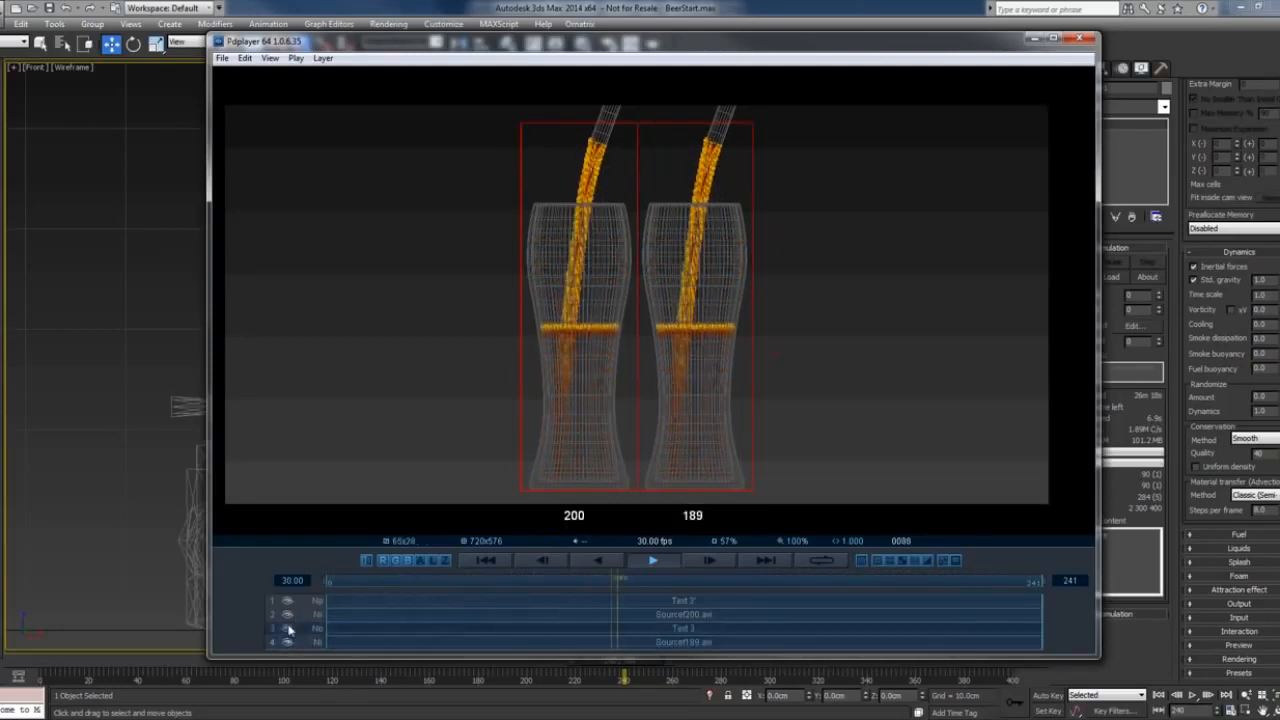
{"action": "left_click", "coordinate": [675, 560]}
{"action": "left_click", "coordinate": [665, 558]}
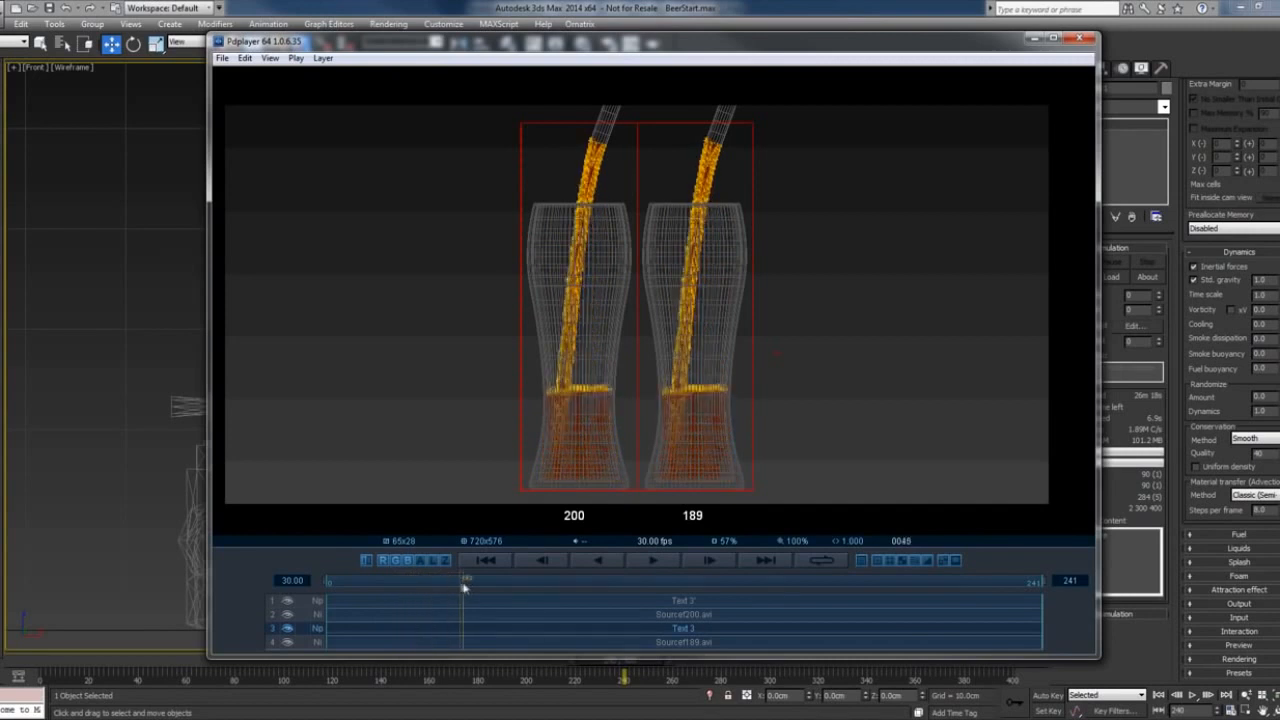
{"action": "left_click", "coordinate": [648, 562]}
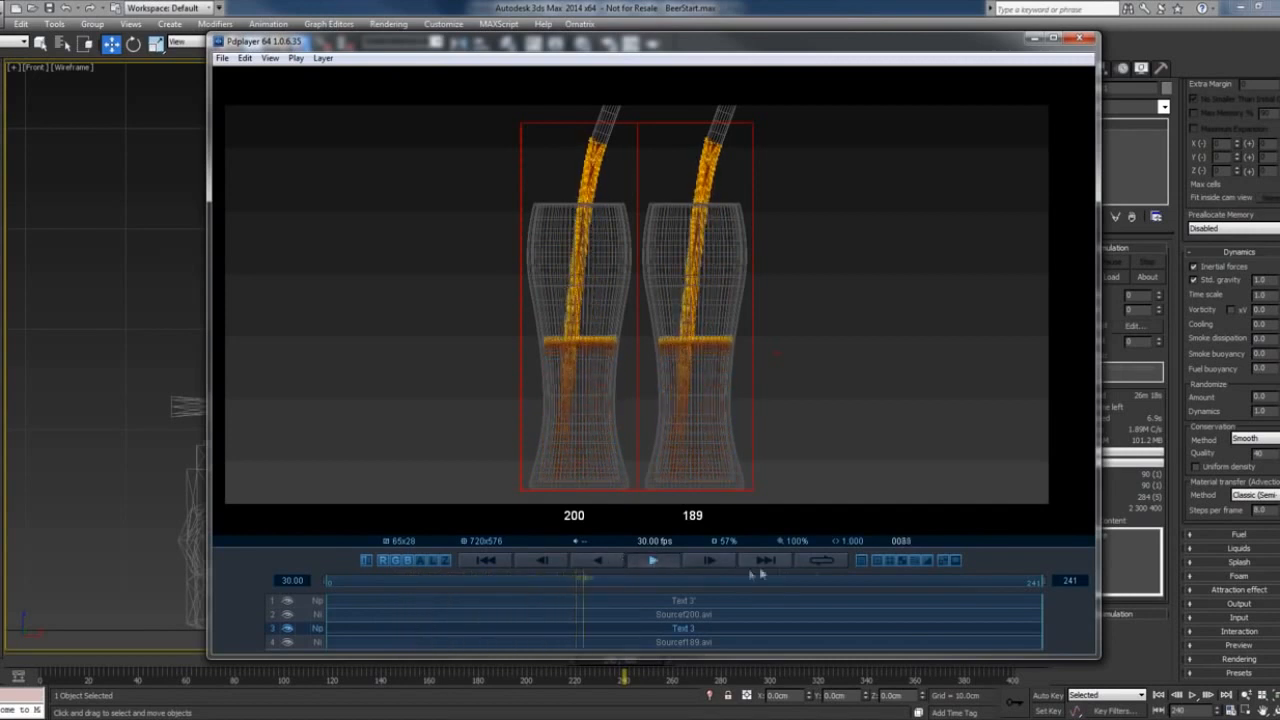
{"action": "left_click", "coordinate": [655, 563]}
{"action": "left_click", "coordinate": [1079, 37]}
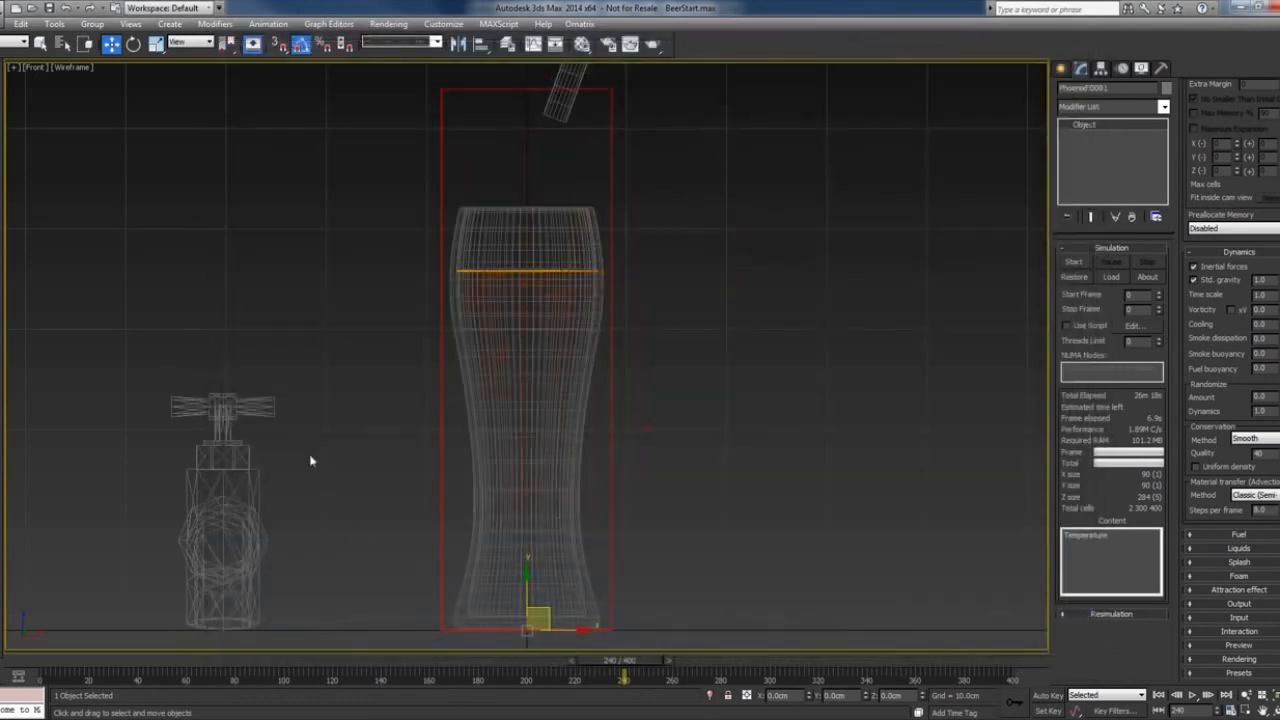
Select the Phoenix liquid source and examine its discharge and the pour around frames 188, 189 and 200.
{"action": "left_click", "coordinate": [270, 470]}
{"action": "left_click", "coordinate": [235, 481]}
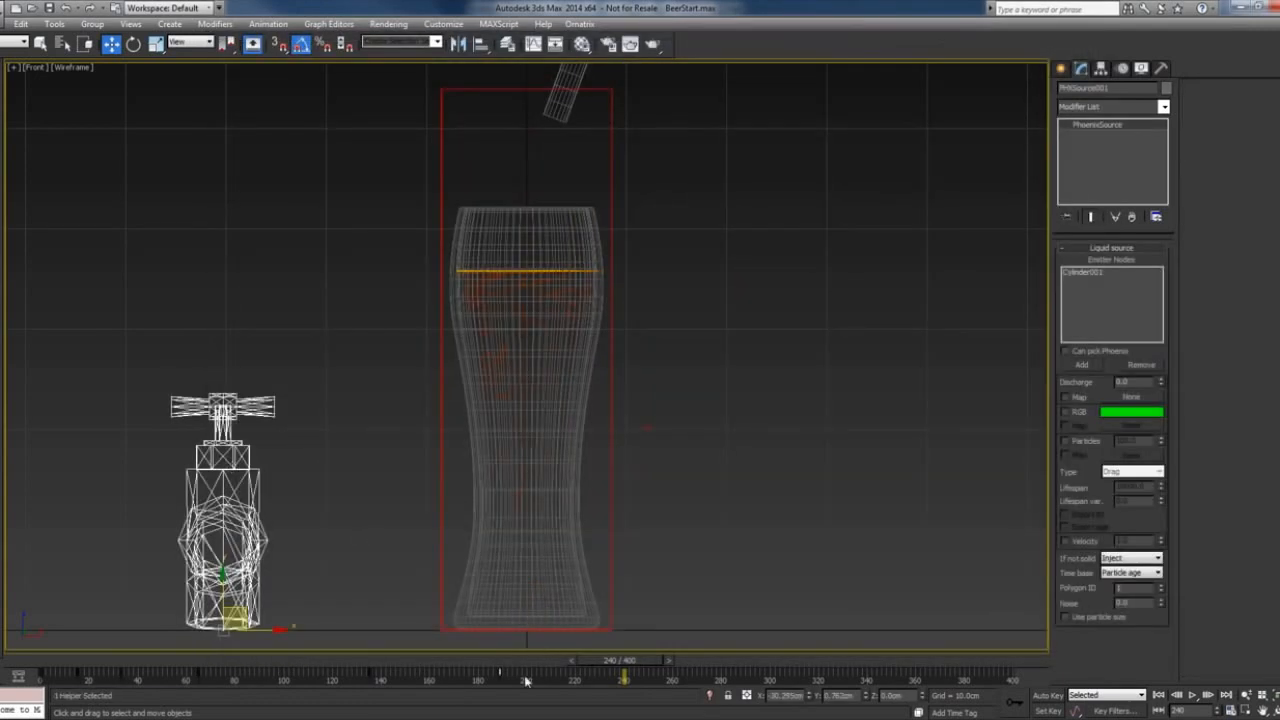
{"action": "left_click_drag", "start_coordinate": [628, 660], "coordinate": [493, 690]}
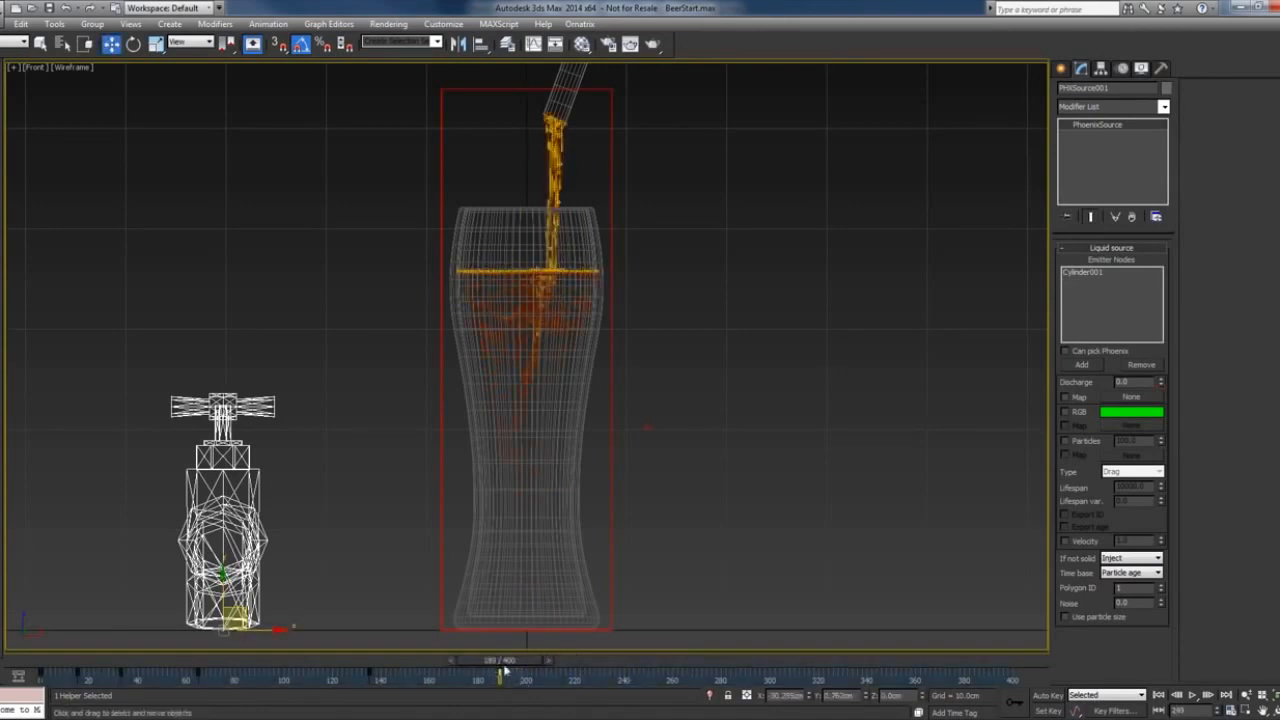
{"action": "mouse_move", "coordinate": [512, 661]}
{"action": "left_mouse_down"}
{"action": "mouse_move", "coordinate": [526, 677]}
{"action": "mouse_move", "coordinate": [501, 668]}
{"action": "left_mouse_up"}
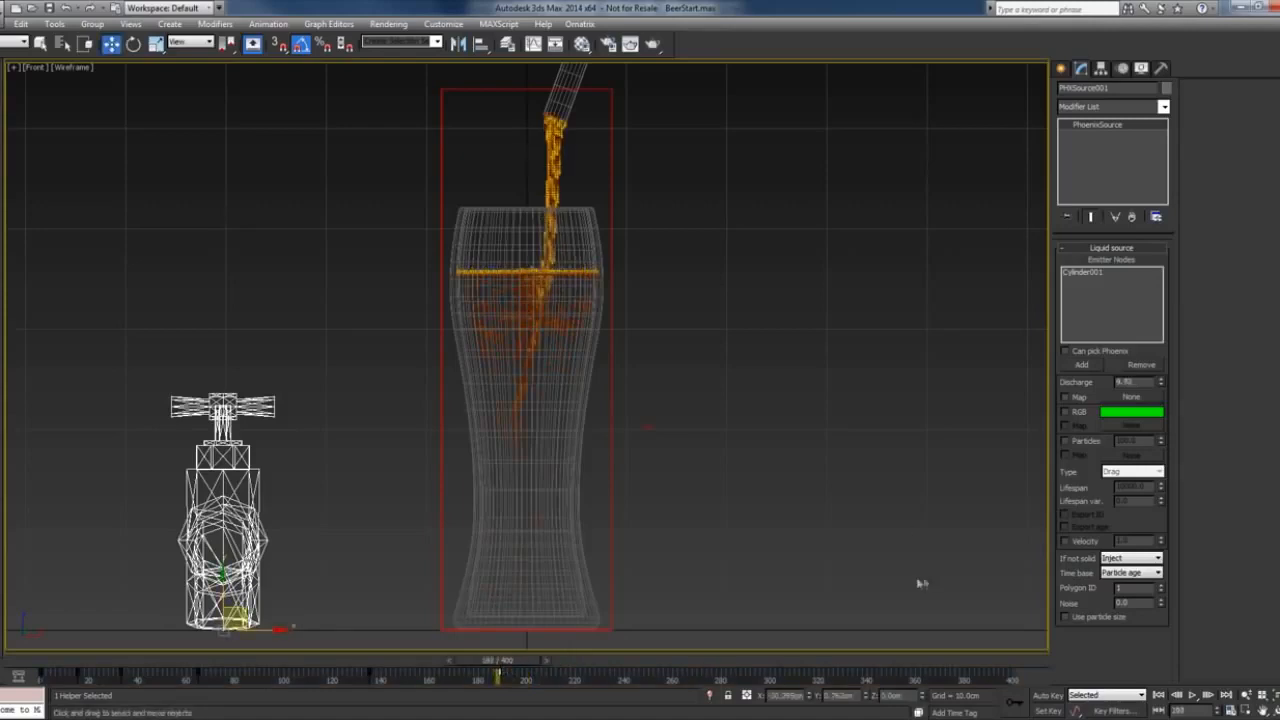
{"action": "left_click", "coordinate": [781, 432]}
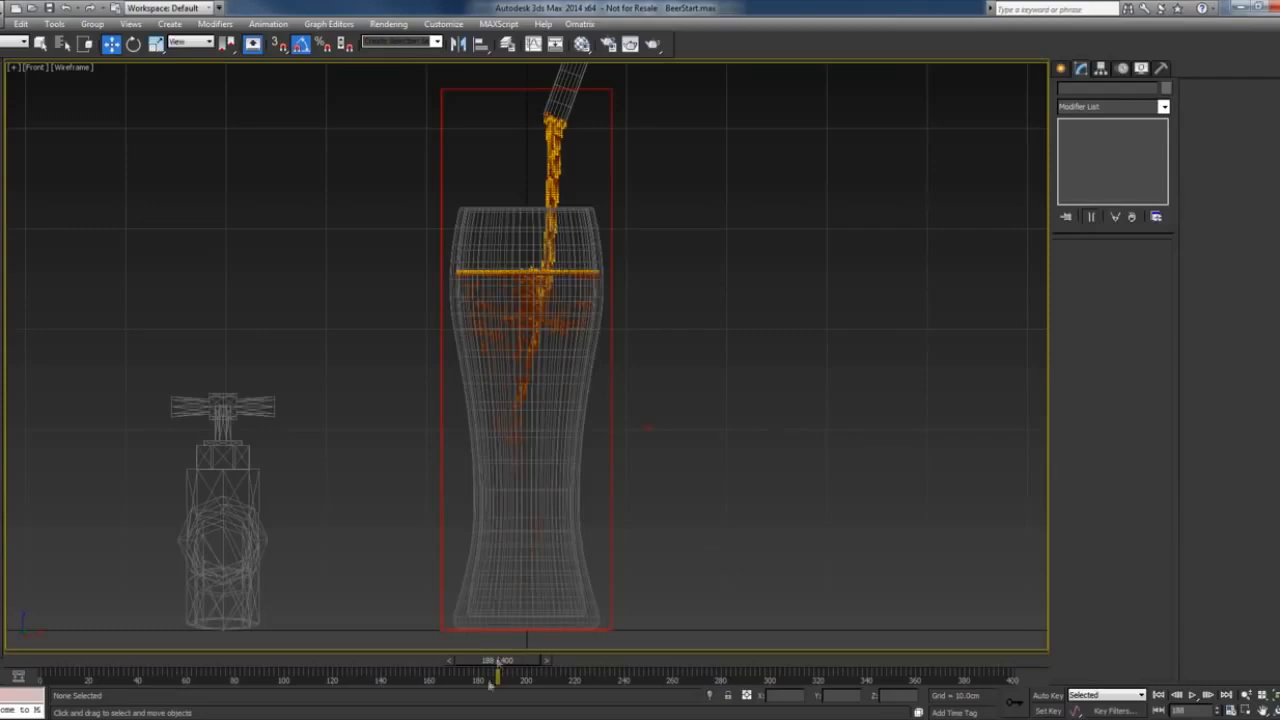
{"action": "left_click_drag", "start_coordinate": [520, 671], "coordinate": [551, 672]}
Enable foam on the Phoenix simulator and set the foam's birth rate to 1.0.
{"action": "key", "text": "w"}
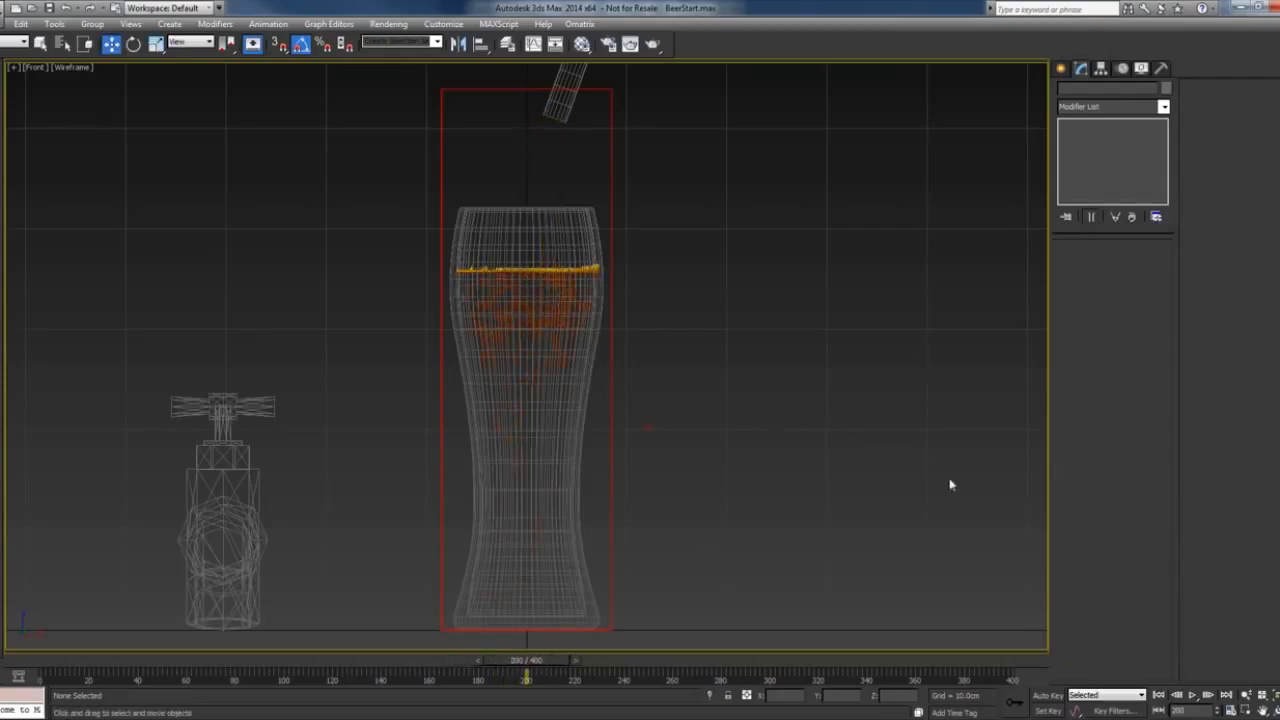
{"action": "key", "text": "q"}
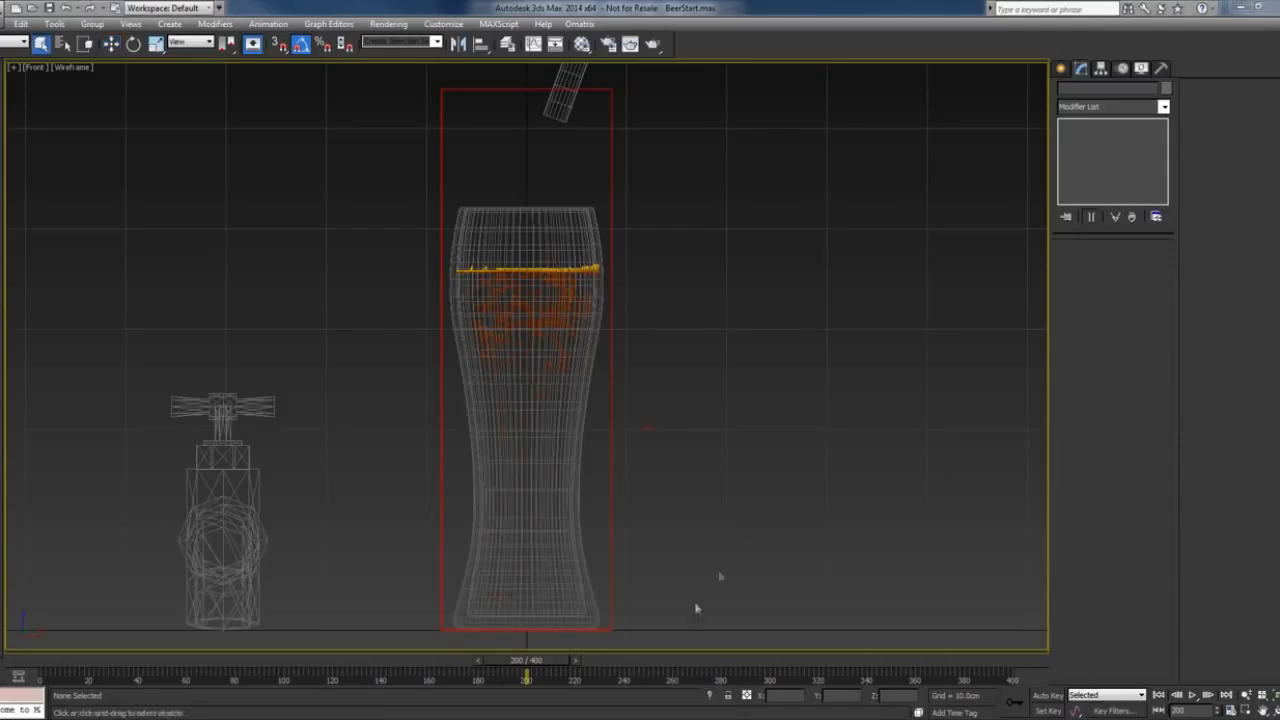
{"action": "left_click", "coordinate": [613, 633]}
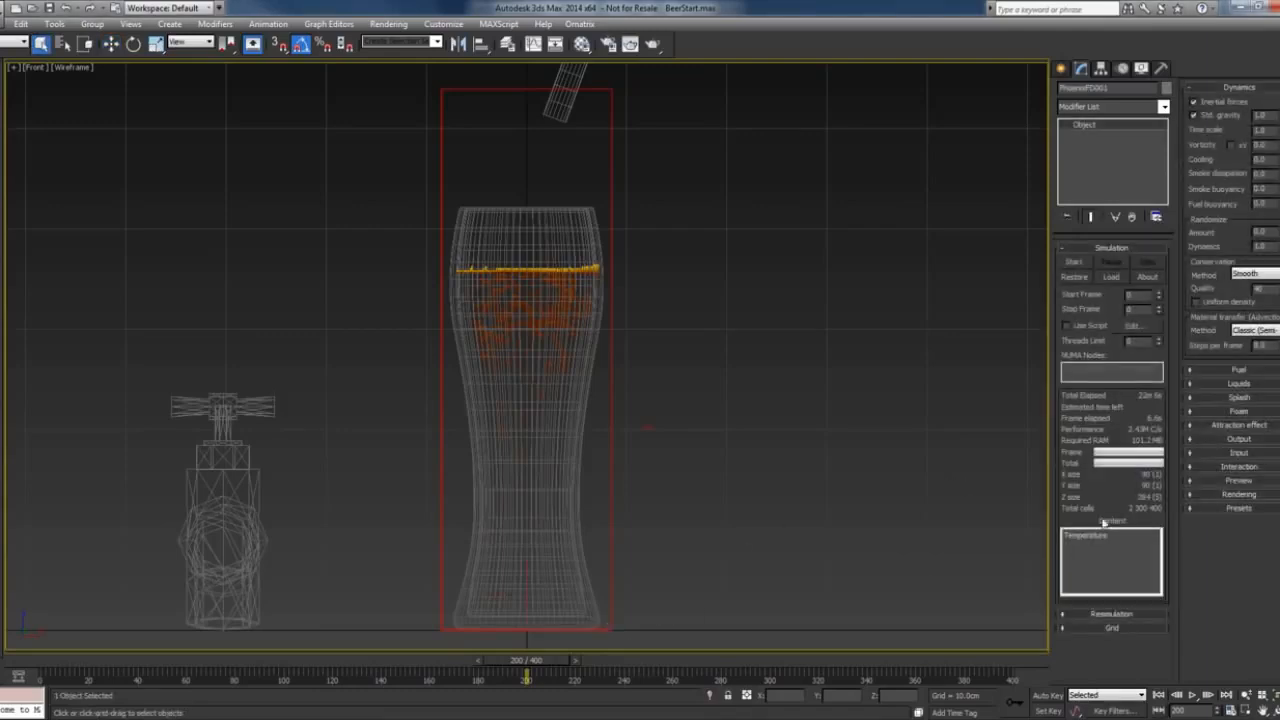
{"action": "left_click", "coordinate": [1224, 413]}
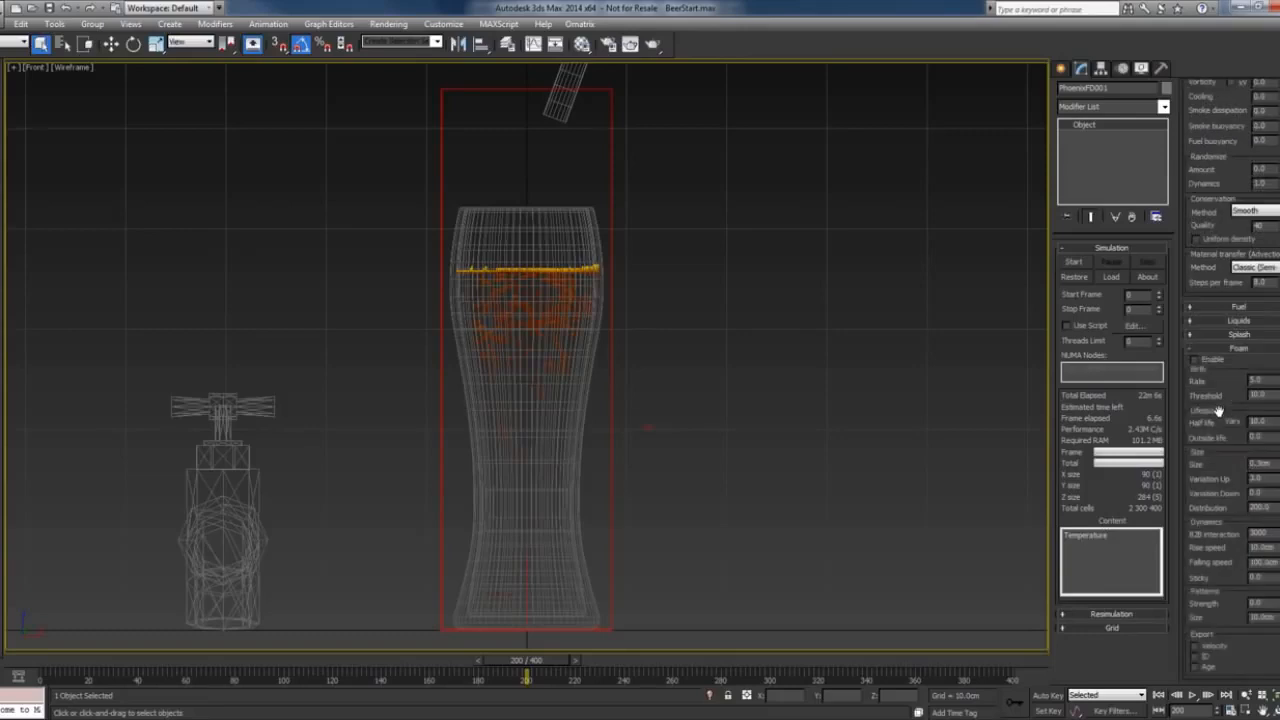
{"action": "left_click", "coordinate": [1194, 360]}
{"action": "double_click", "coordinate": [1266, 378]}
{"action": "type", "text": "0"}
Decrease the simulator's grid resolution to a cell size of 0.297 cm and start the simulation.
{"action": "scroll", "coordinate": [1204, 297], "scroll_direction": "up", "scroll_amount": 5}
{"action": "scroll", "coordinate": [1220, 108], "scroll_direction": "up", "scroll_amount": 2}
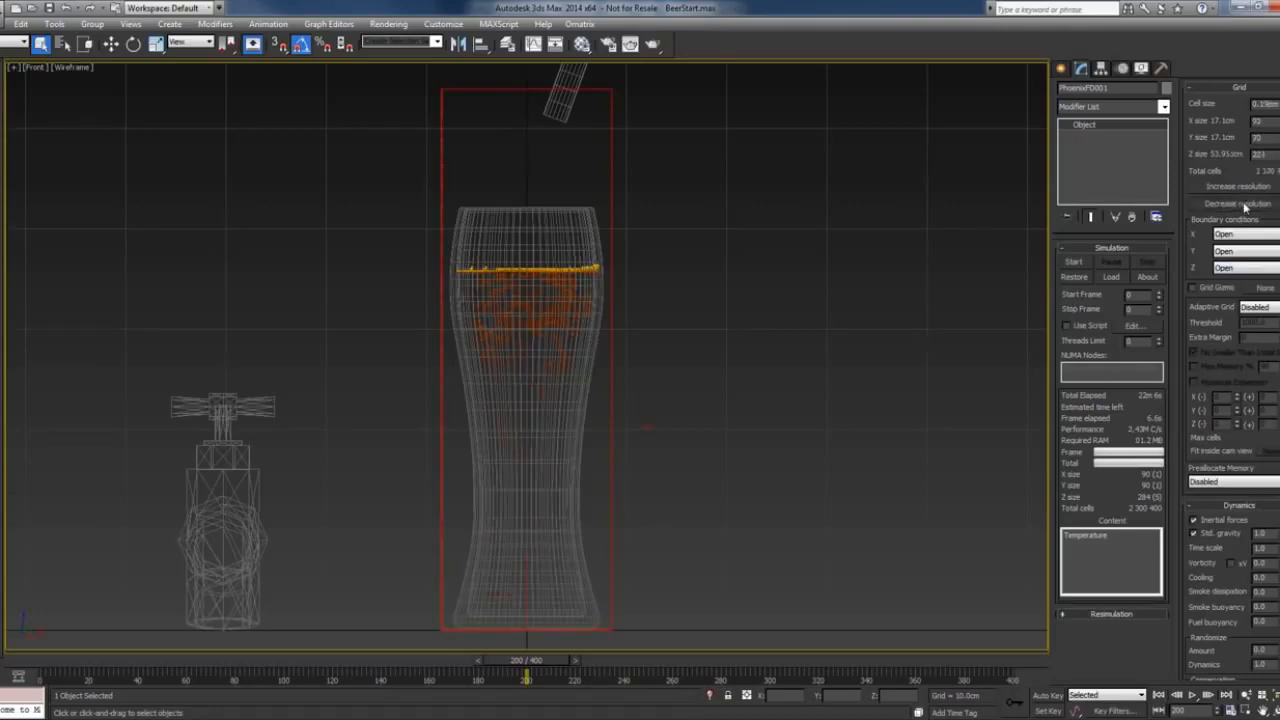
{"action": "left_click", "coordinate": [1217, 204]}
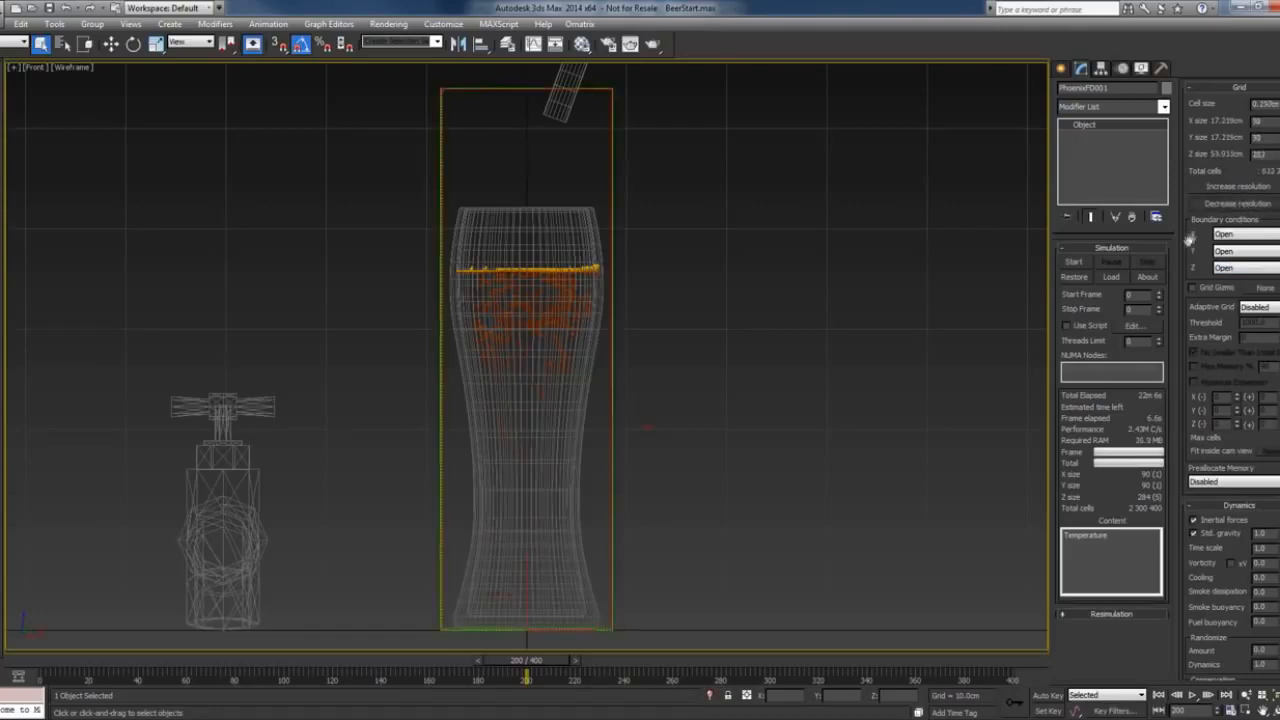
{"action": "left_click", "coordinate": [1081, 263]}
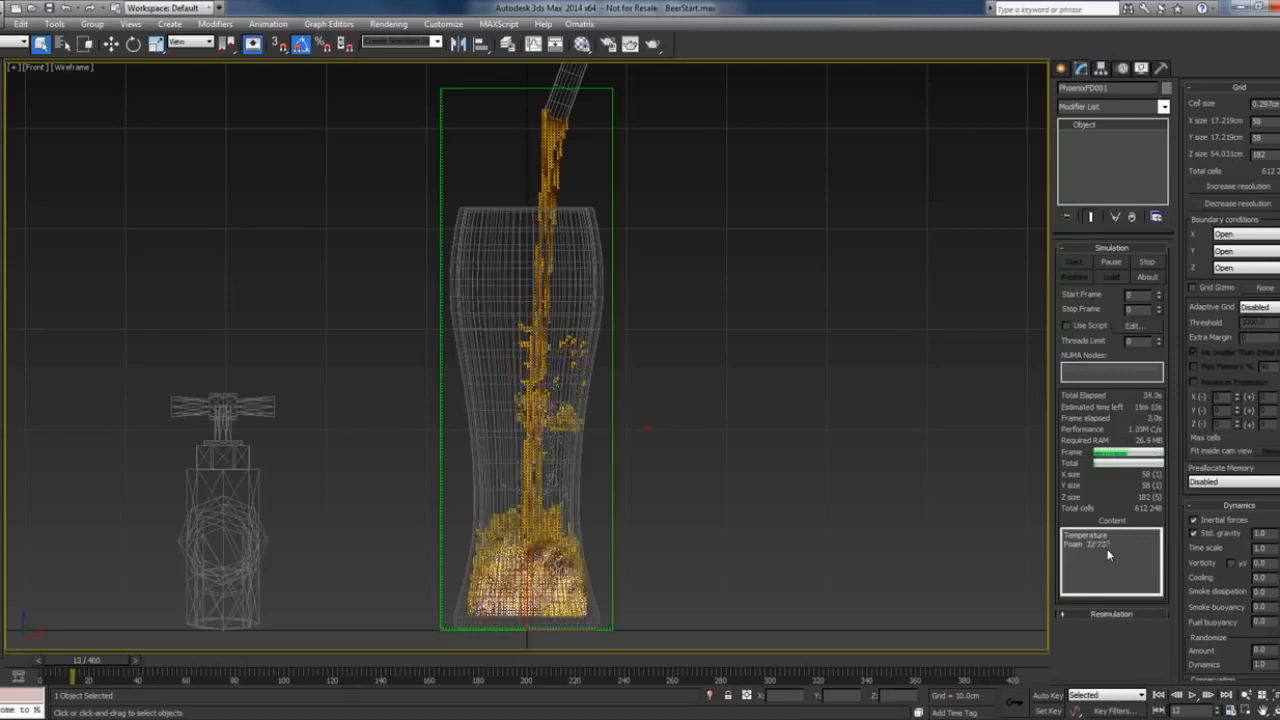
Pause the simulation and step through the first 14 frames to examine where foam forms and how its count grows.
{"action": "left_click", "coordinate": [1110, 262]}
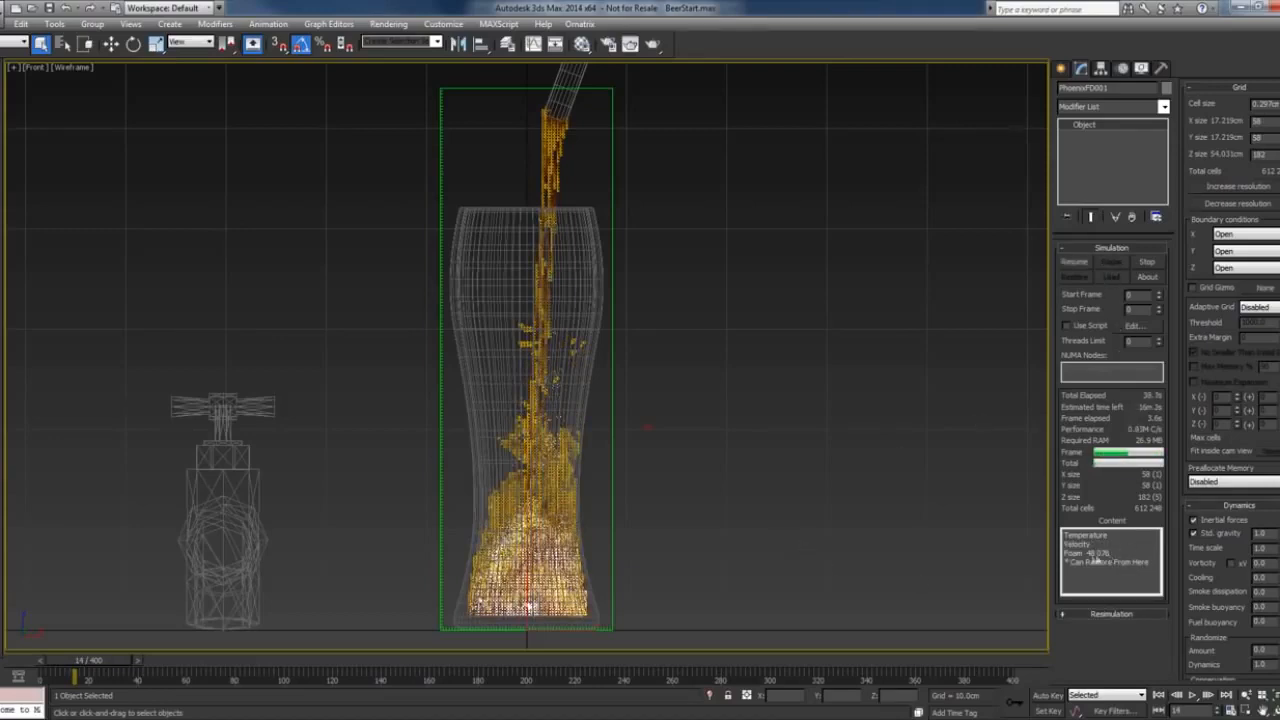
{"action": "key", "text": "comma"}
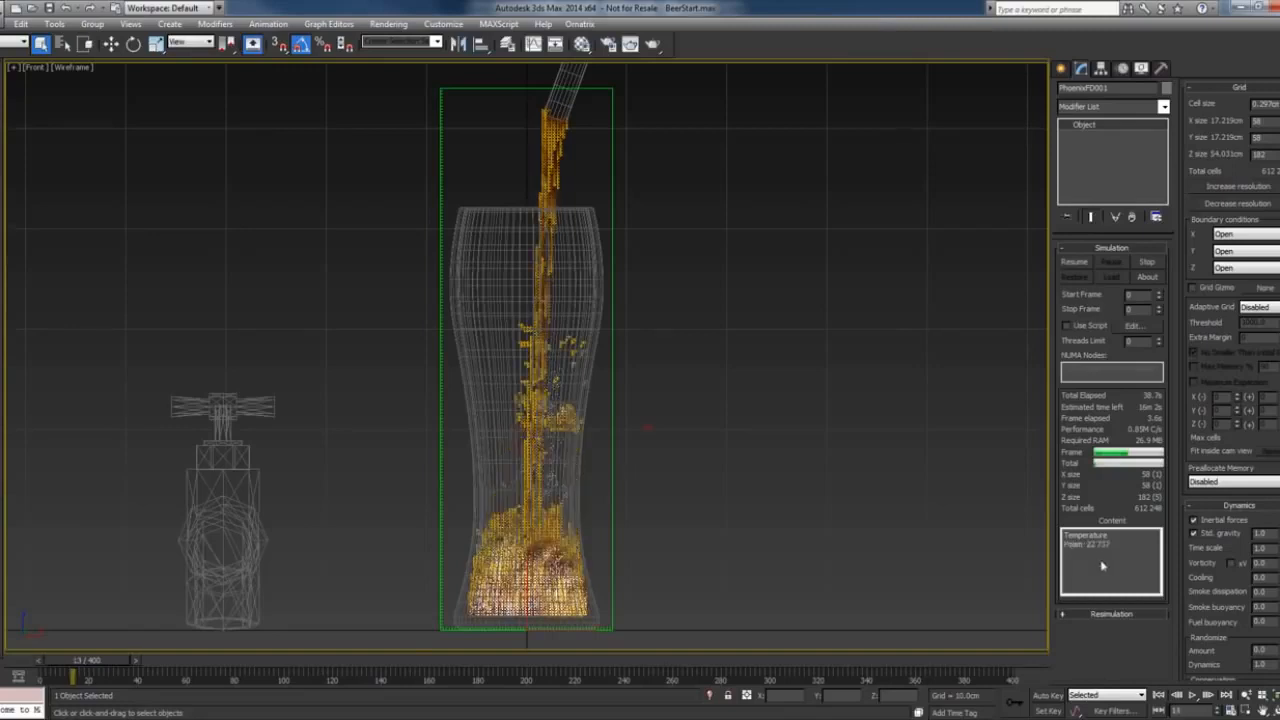
{"action": "key", "text": "period"}
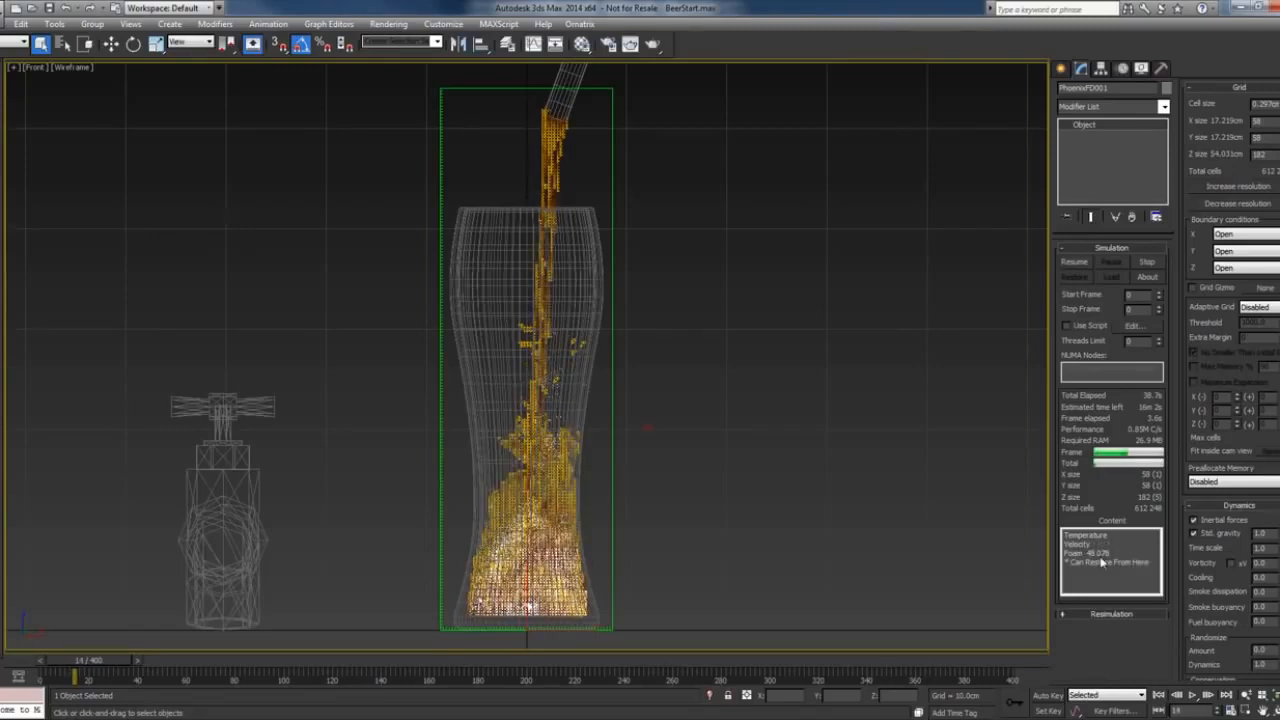
{"action": "key", "text": "comma"}
{"action": "key", "text": "period"}
{"action": "left_click_drag", "start_coordinate": [88, 664], "coordinate": [75, 661]}
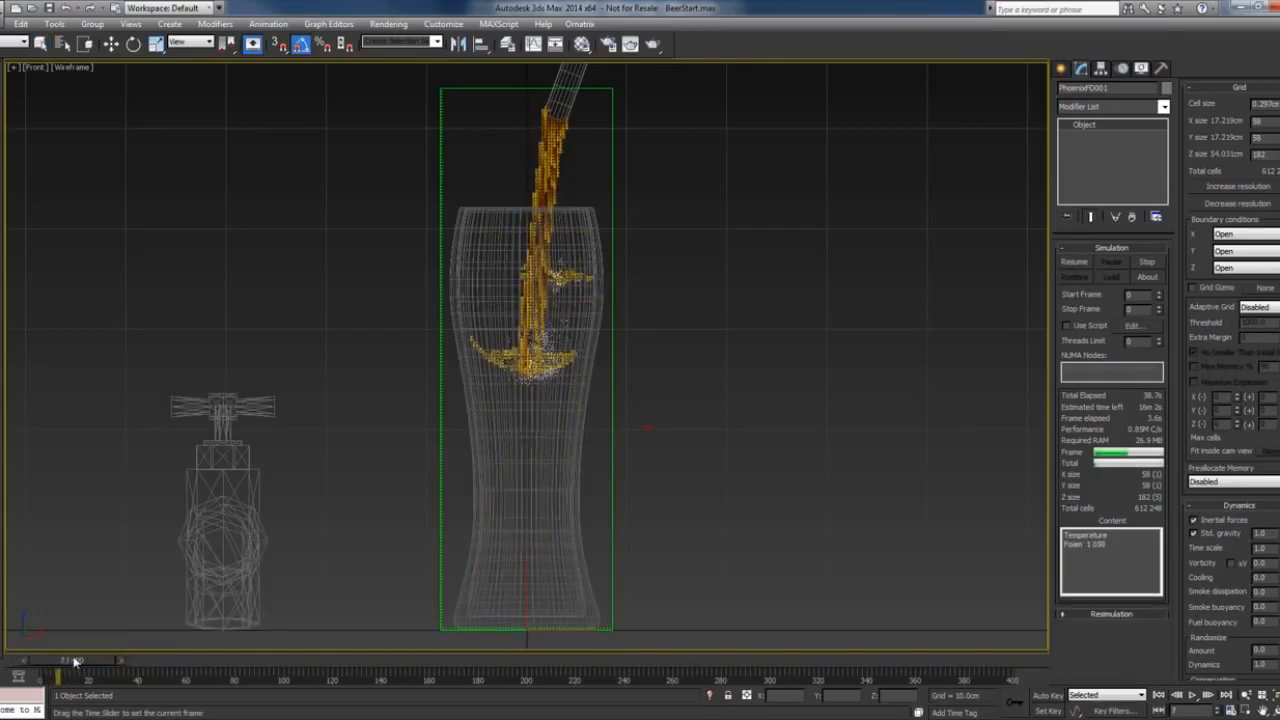
{"action": "left_click_drag", "start_coordinate": [75, 661], "coordinate": [99, 664]}
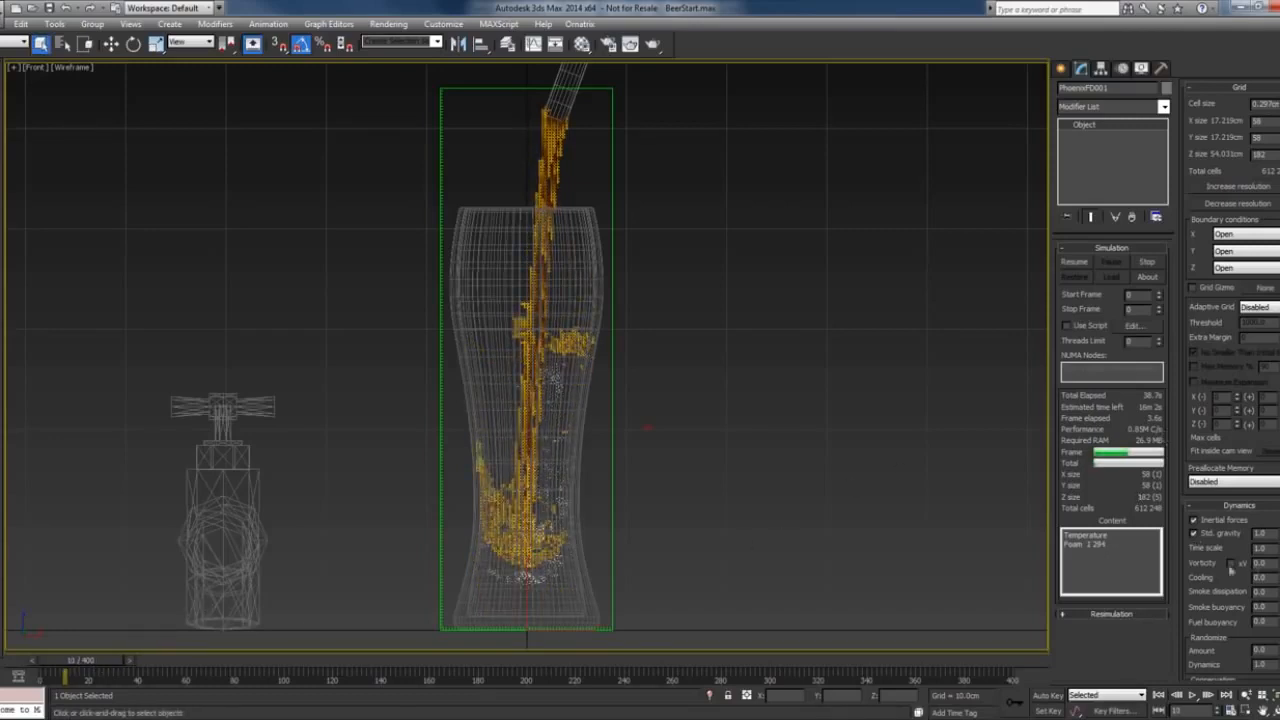
Set the foam's birth threshold to 50 and restart the simulation.
{"action": "scroll", "coordinate": [1204, 586], "scroll_direction": "down", "scroll_amount": 7}
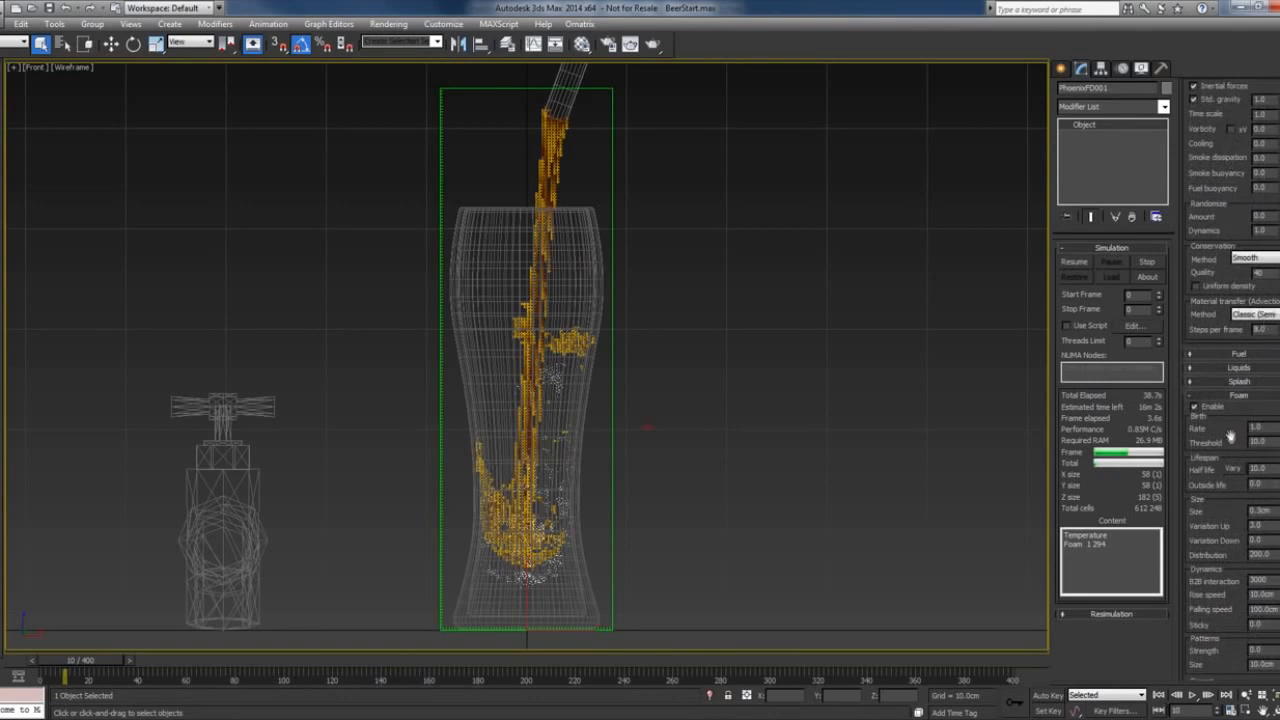
{"action": "left_click_drag", "start_coordinate": [1231, 437], "coordinate": [1232, 407]}
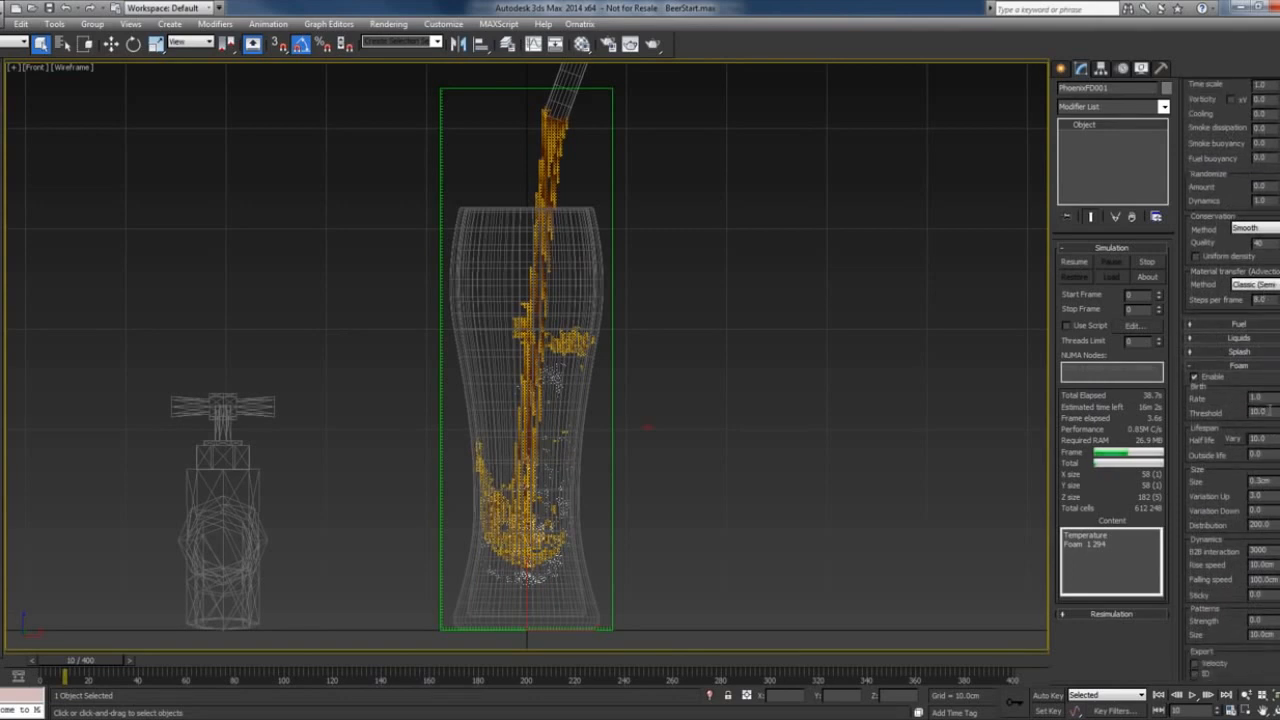
{"action": "double_click", "coordinate": [1252, 412]}
{"action": "type", "text": "50"}
{"action": "key", "text": "Return"}
{"action": "left_click", "coordinate": [1075, 262]}
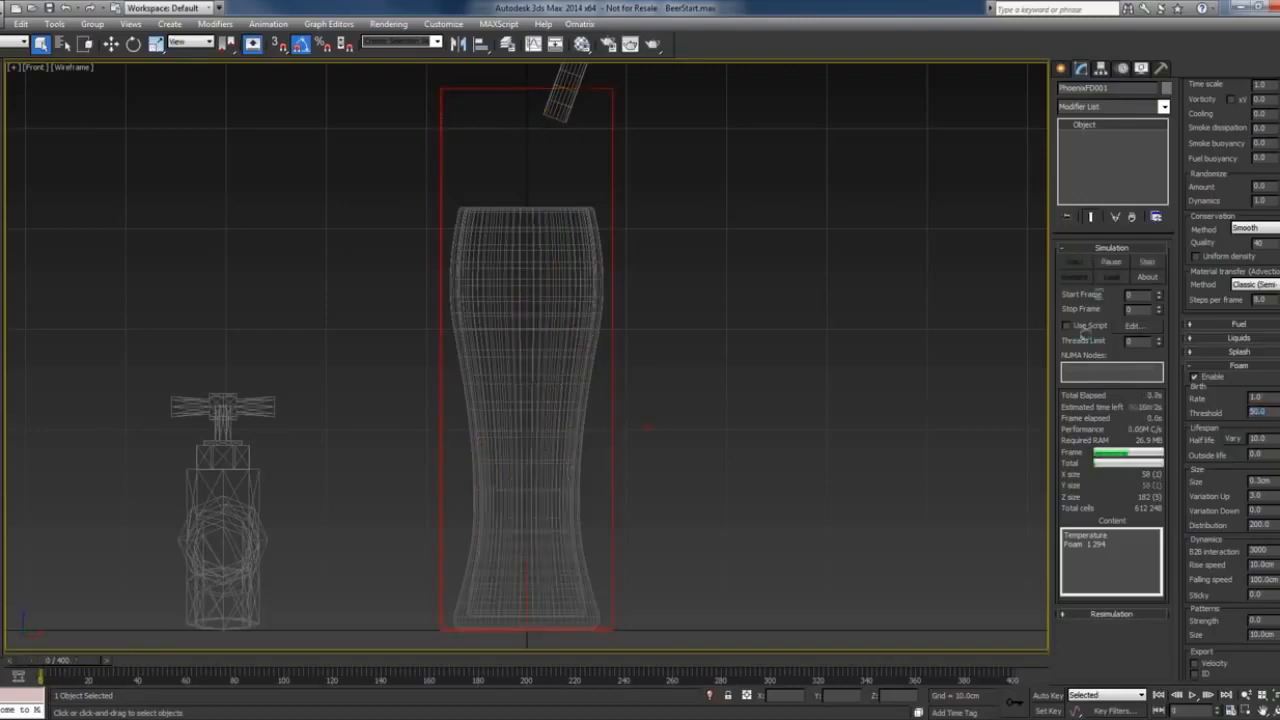
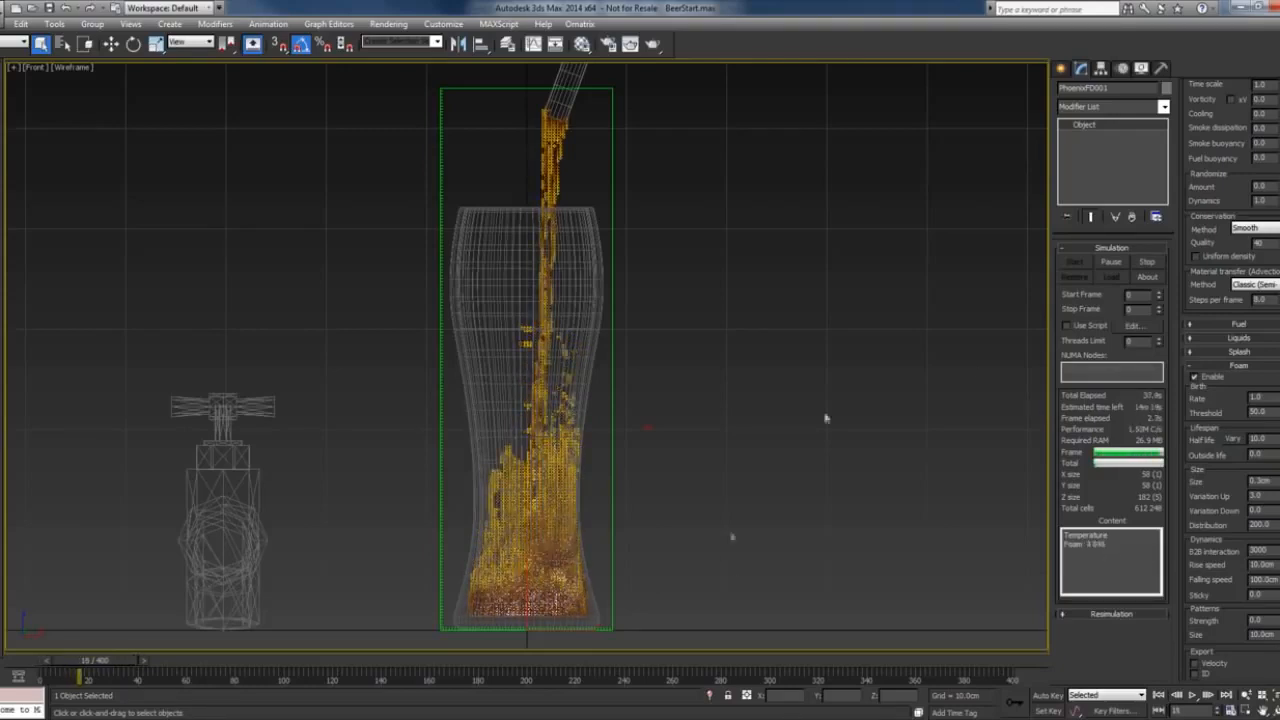
Set the foam's birth threshold to 70, rerun the simulation from the start, and pause it after the first few frames.
{"action": "left_click", "coordinate": [1111, 261]}
{"action": "left_click_drag", "start_coordinate": [1269, 411], "coordinate": [1203, 408]}
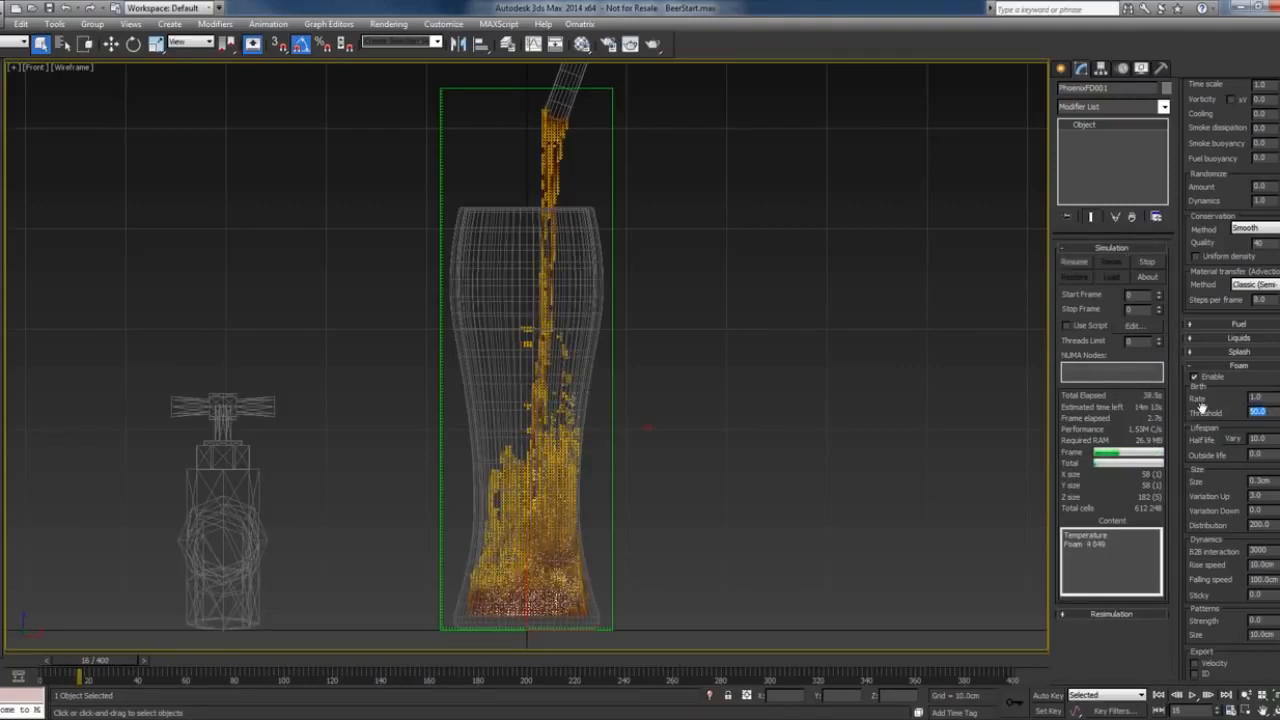
{"action": "type", "text": "70"}
{"action": "key", "text": "Return"}
{"action": "left_click", "coordinate": [1148, 263]}
{"action": "left_click", "coordinate": [1075, 262]}
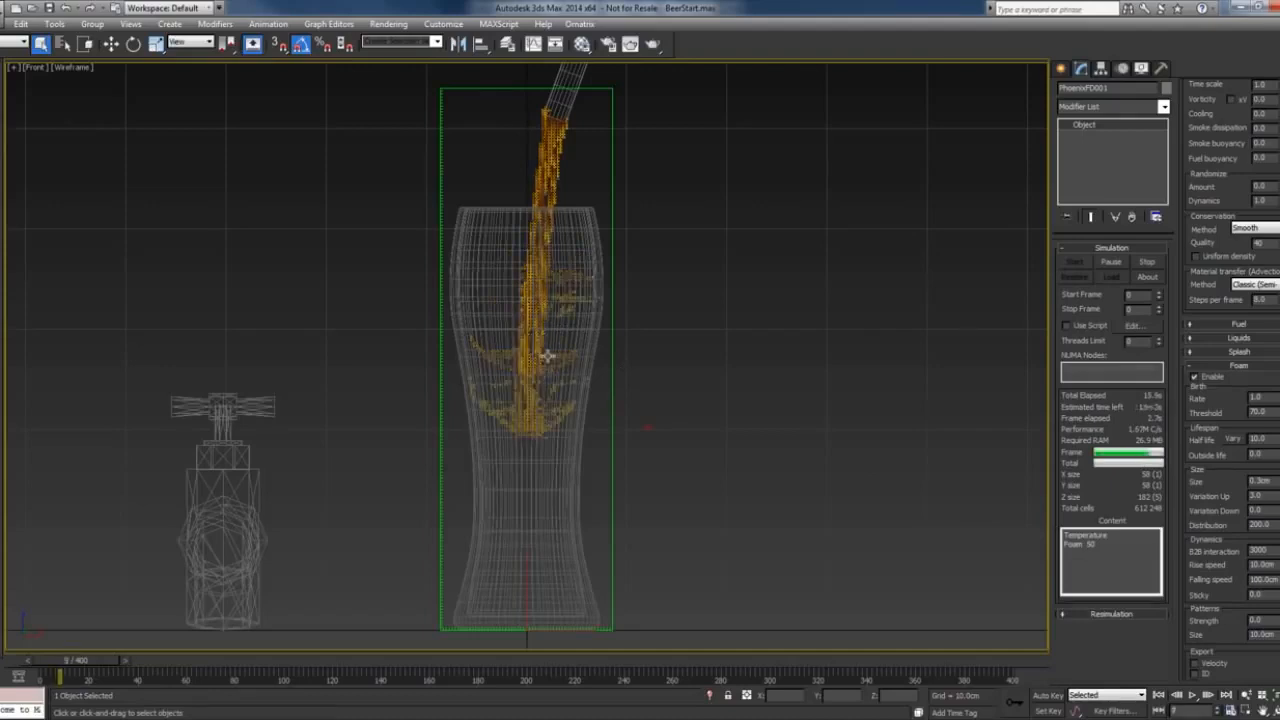
{"action": "left_click", "coordinate": [1115, 264]}
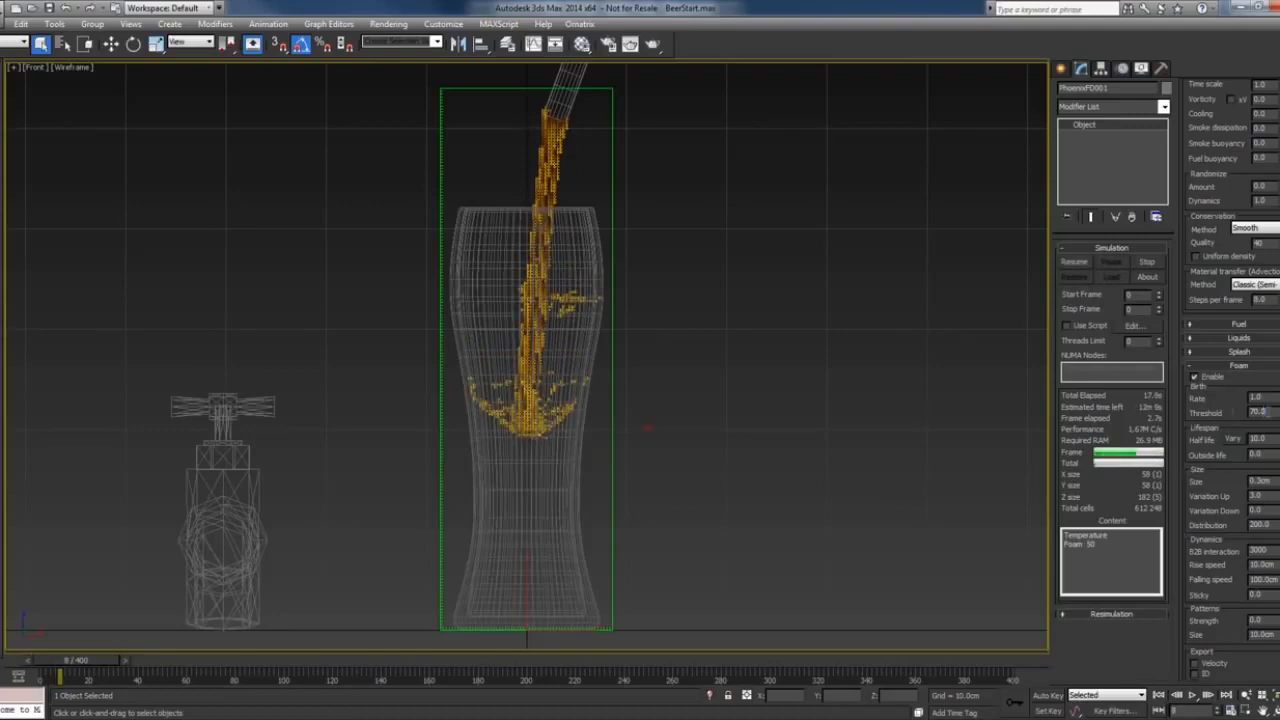
Turn on Auto Key and animate the foam's birth rate from 0 at frame 0 to 0.01 at frame 10.
{"action": "double_click", "coordinate": [1260, 411]}
{"action": "double_click", "coordinate": [1256, 397]}
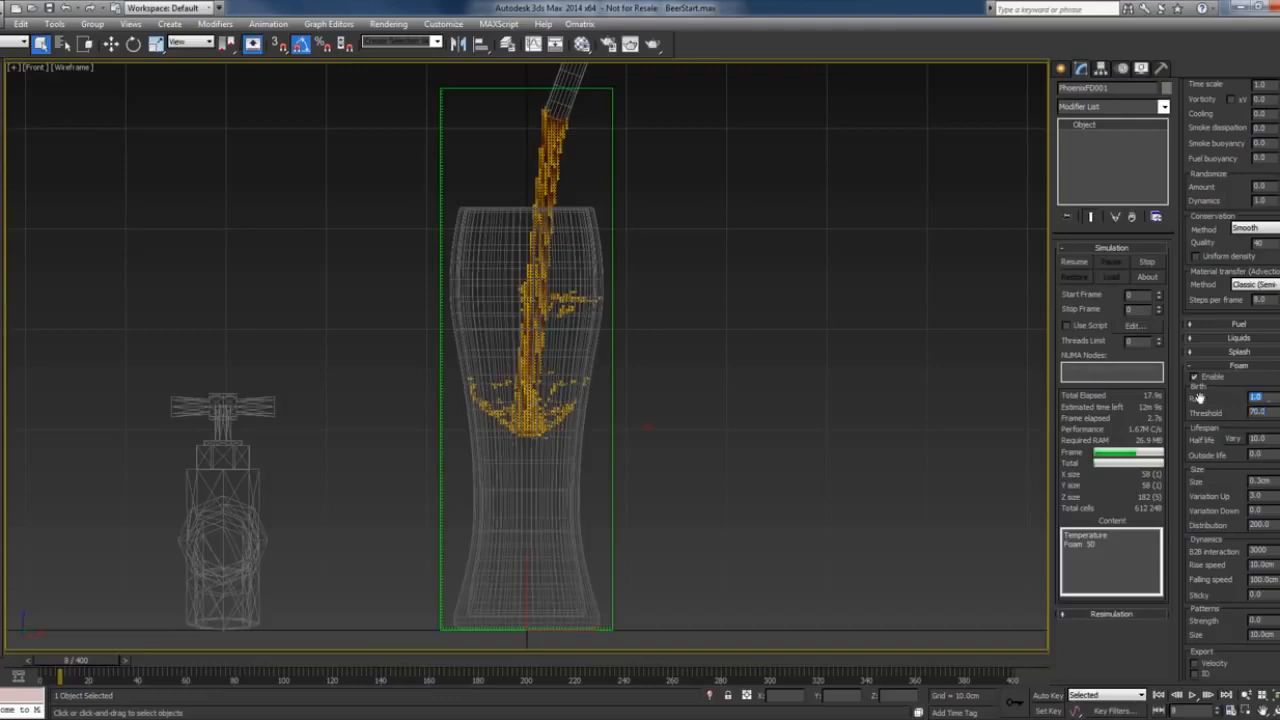
{"action": "left_click", "coordinate": [1048, 695]}
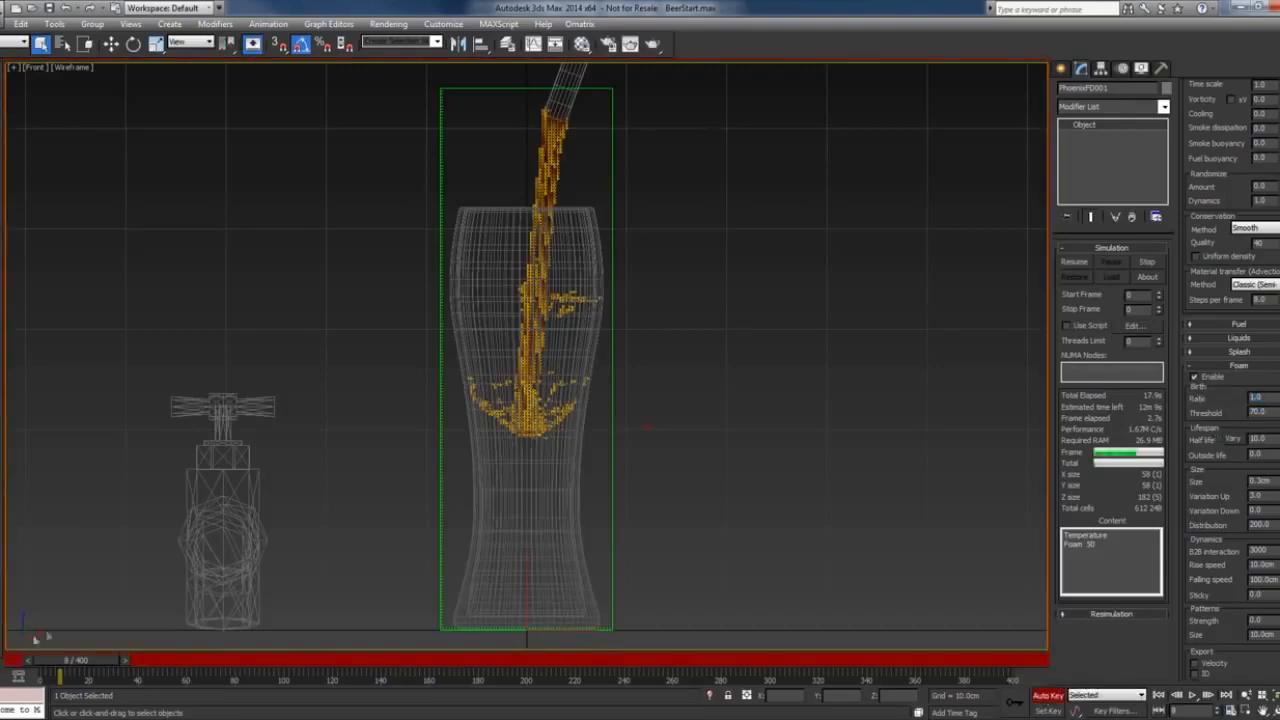
{"action": "left_click_drag", "start_coordinate": [82, 660], "coordinate": [44, 664]}
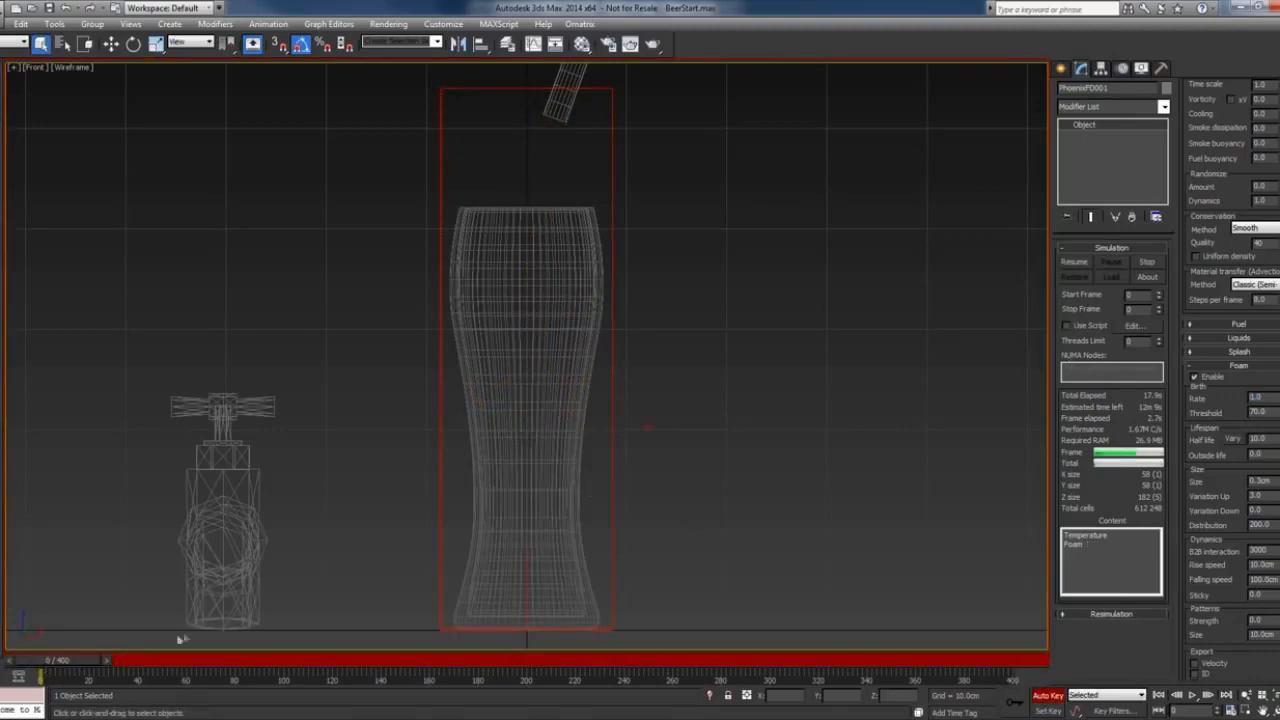
{"action": "left_click_drag", "start_coordinate": [66, 660], "coordinate": [92, 668]}
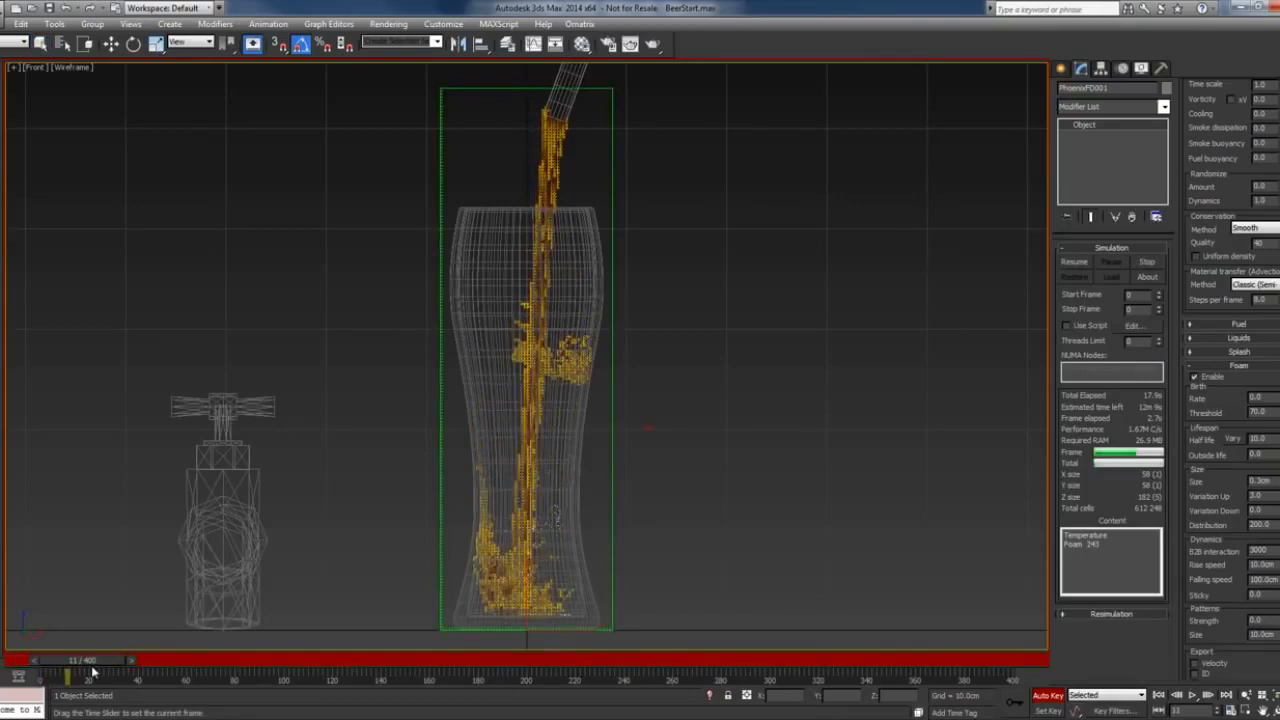
{"action": "left_click_drag", "start_coordinate": [90, 672], "coordinate": [88, 673]}
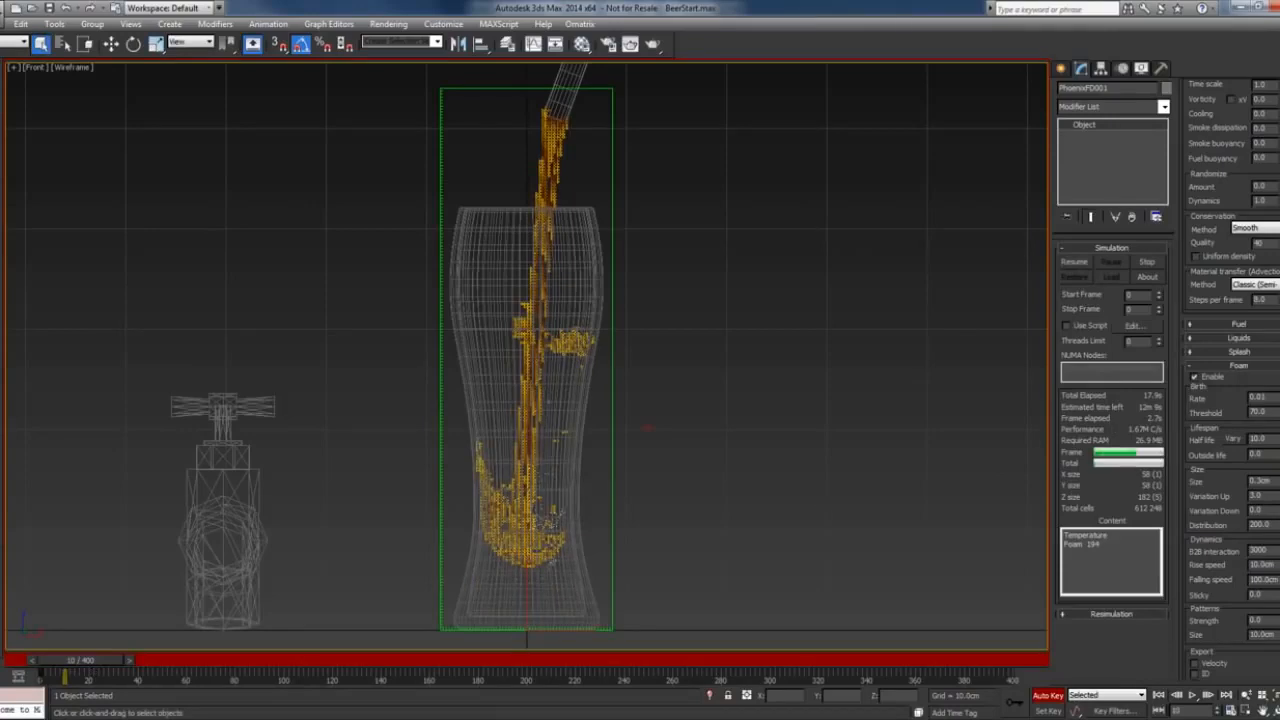
Key the foam's birth rate at 10 on frame 11 and turn off Auto Key.
{"action": "left_click", "coordinate": [129, 660]}
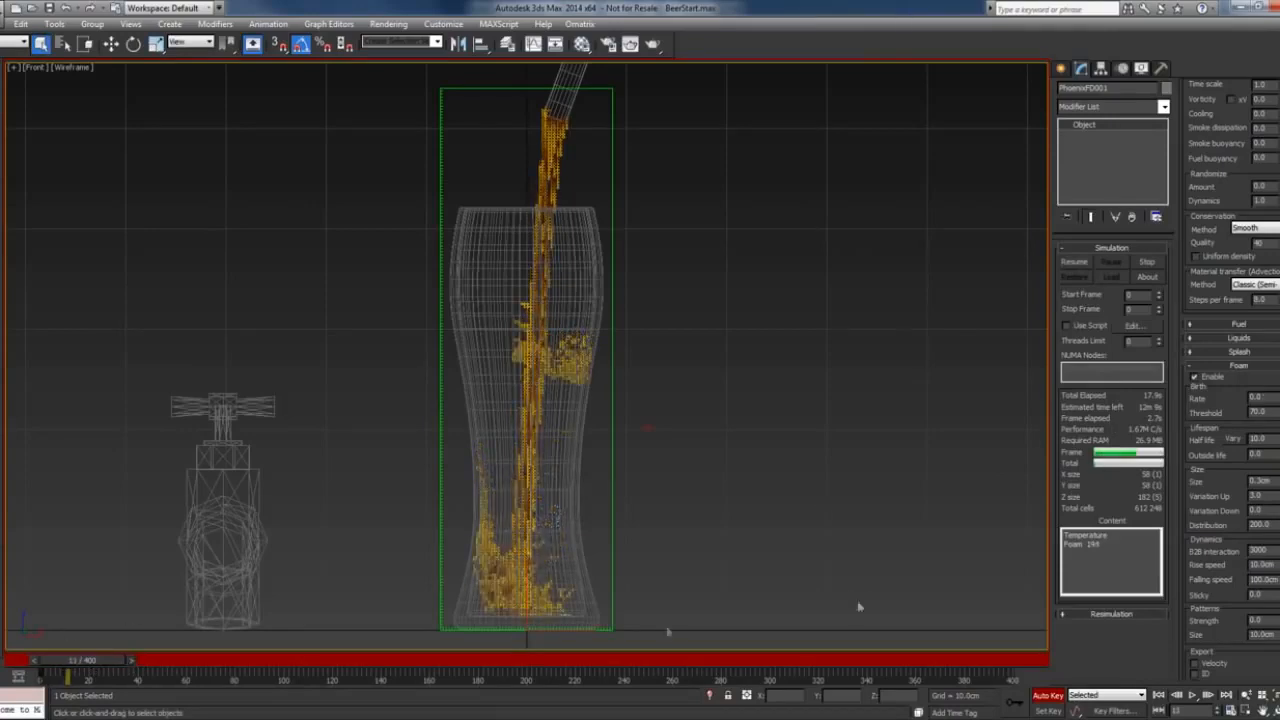
{"action": "double_click", "coordinate": [1255, 397]}
{"action": "type", "text": "10"}
{"action": "key", "text": "Return"}
{"action": "left_click", "coordinate": [1048, 695]}
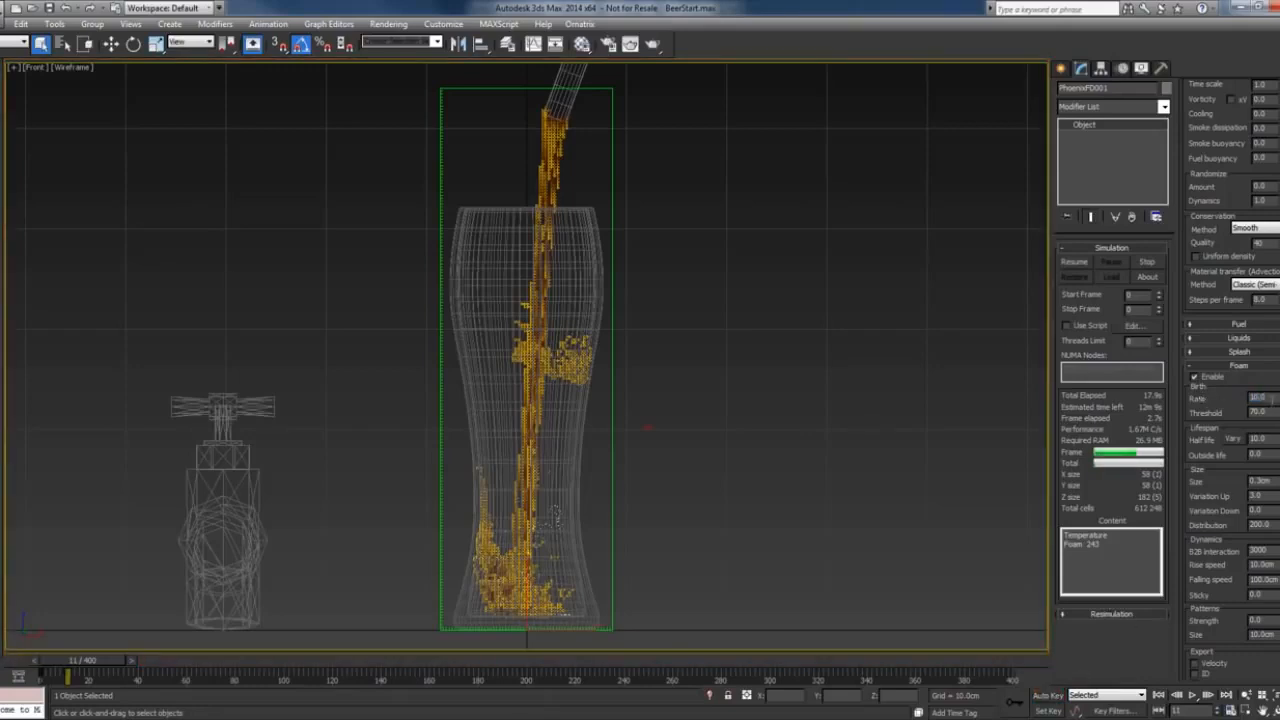
Open the foam birth rate's animation curve and change the tangent type of its keys around frame 10.
{"action": "right_click", "coordinate": [1270, 397]}
{"action": "left_click", "coordinate": [1250, 603]}
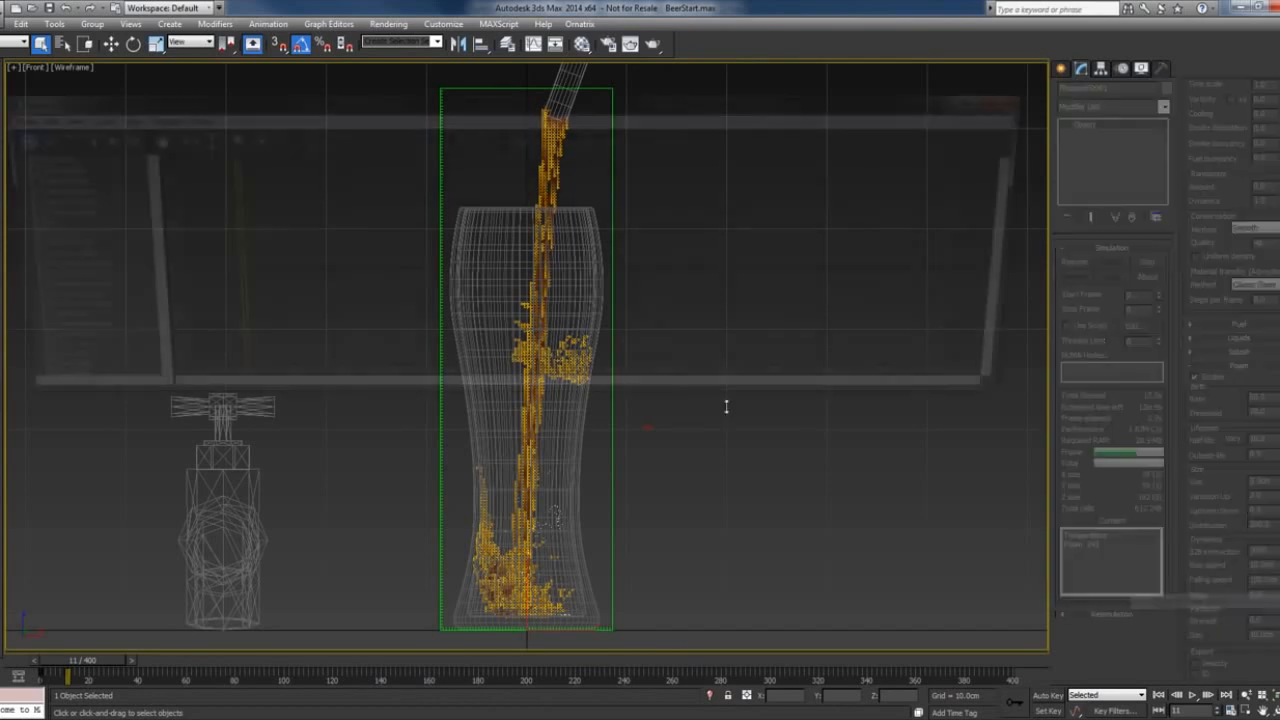
{"action": "middle_click_drag", "start_coordinate": [307, 288], "coordinate": [489, 291]}
{"action": "scroll", "coordinate": [394, 272], "scroll_direction": "up", "scroll_amount": 4}
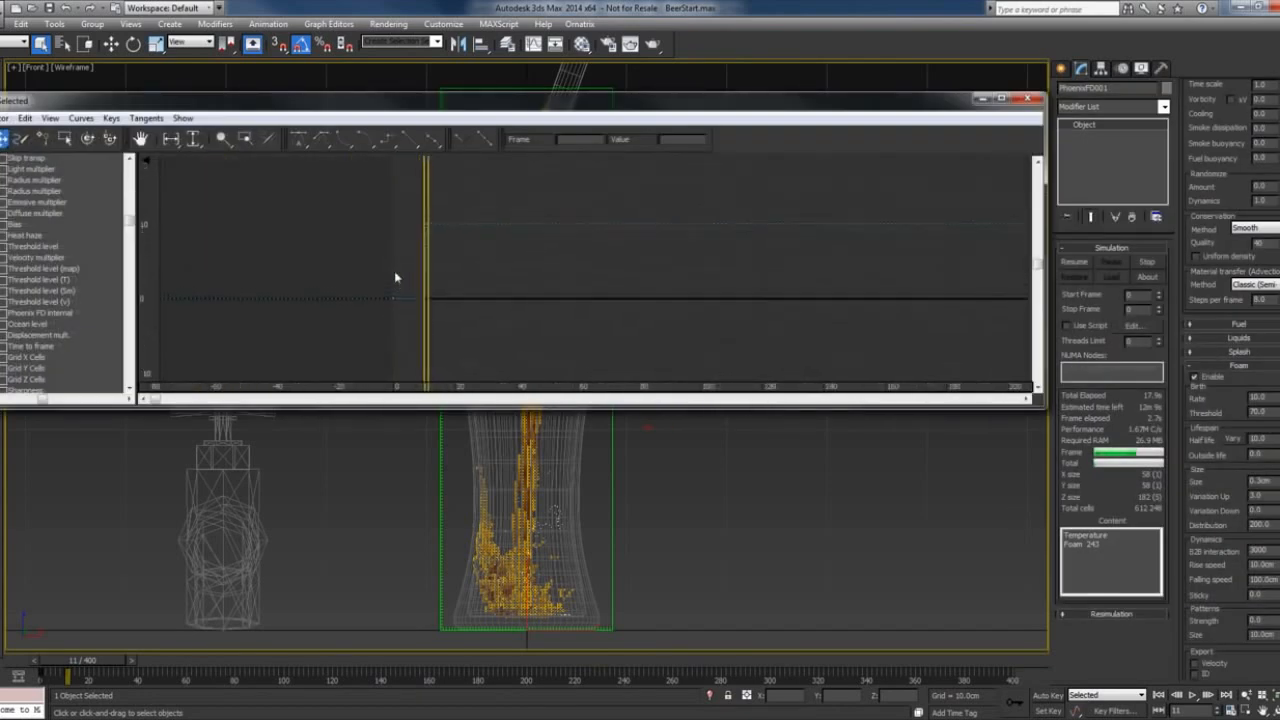
{"action": "left_click_drag", "start_coordinate": [362, 194], "coordinate": [486, 346]}
{"action": "left_click", "coordinate": [388, 146]}
{"action": "left_click", "coordinate": [1025, 100]}
Restart the simulation from the beginning and render frame 120 to check the foam bubbles.
{"action": "left_click", "coordinate": [1146, 262]}
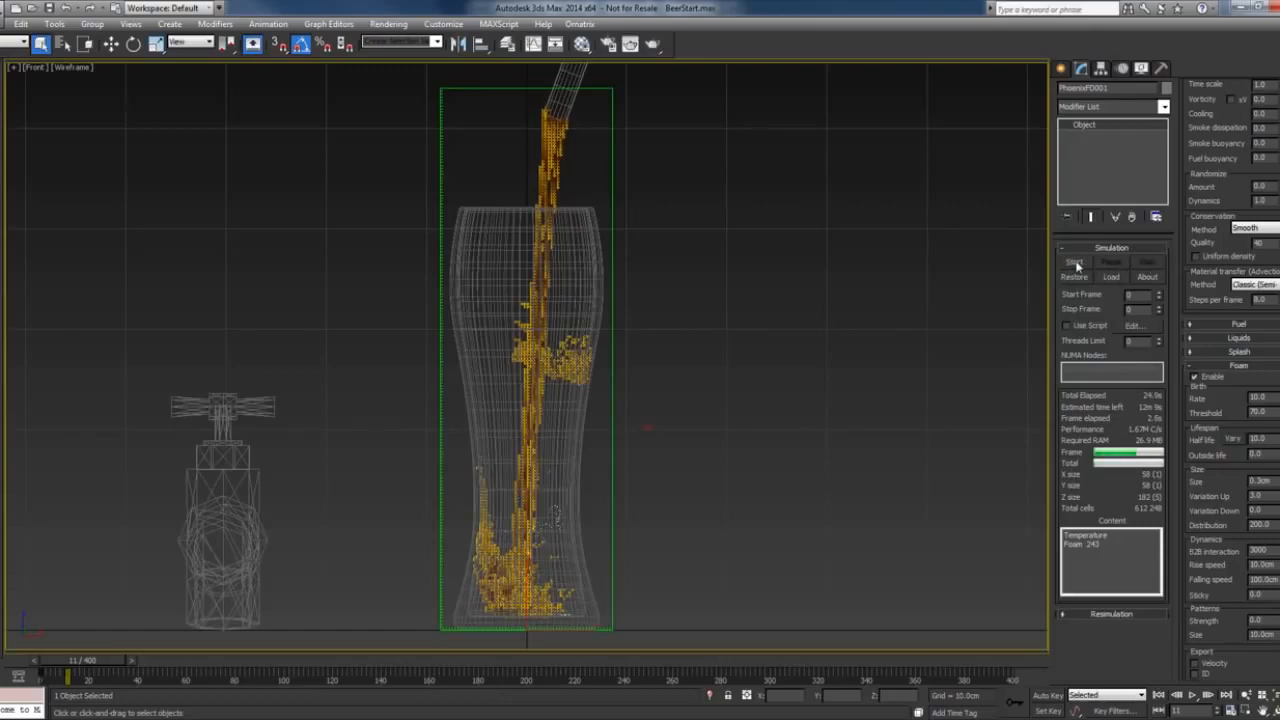
{"action": "left_click", "coordinate": [1074, 262]}
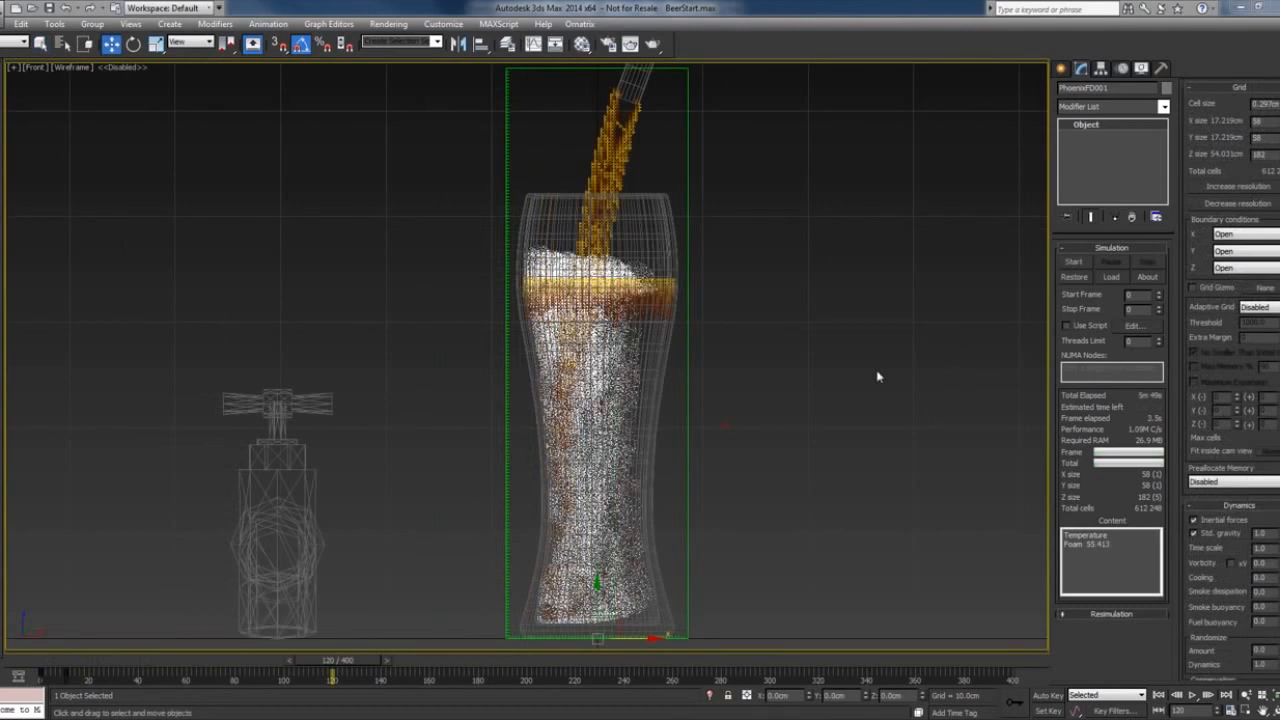
{"action": "right_click", "coordinate": [878, 376]}
{"action": "left_click", "coordinate": [872, 538]}
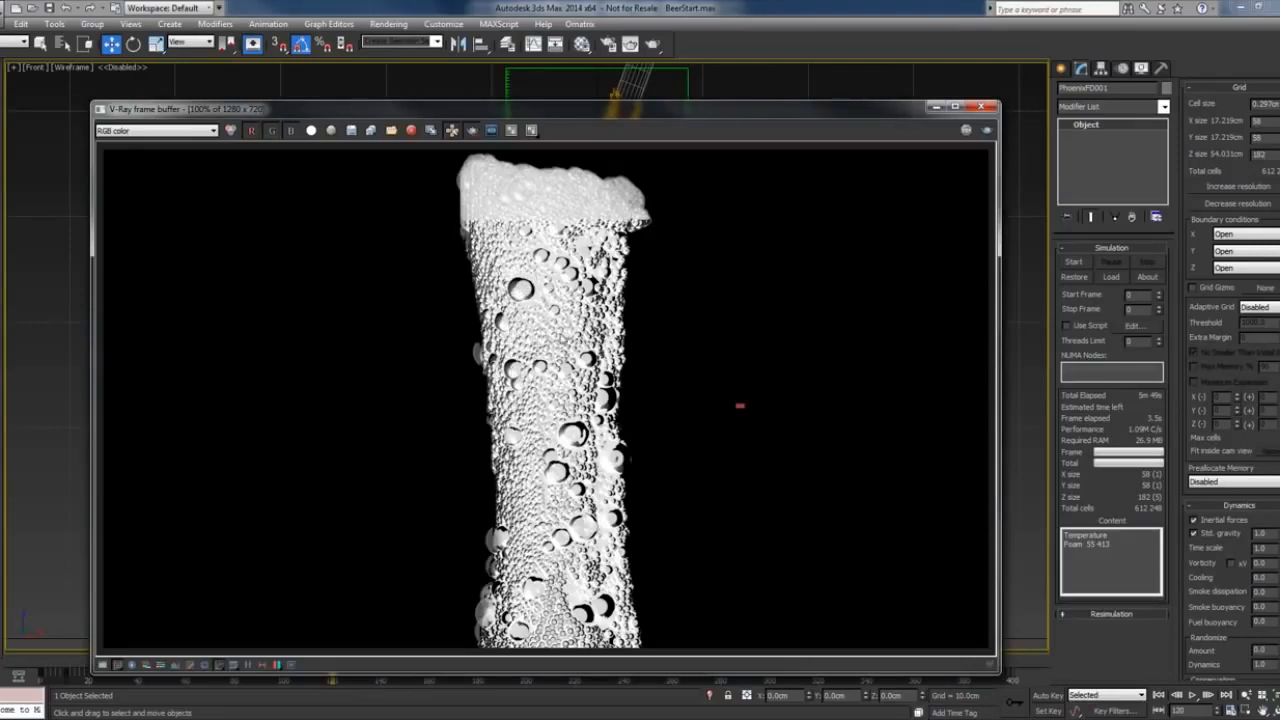
{"action": "left_click", "coordinate": [987, 106]}
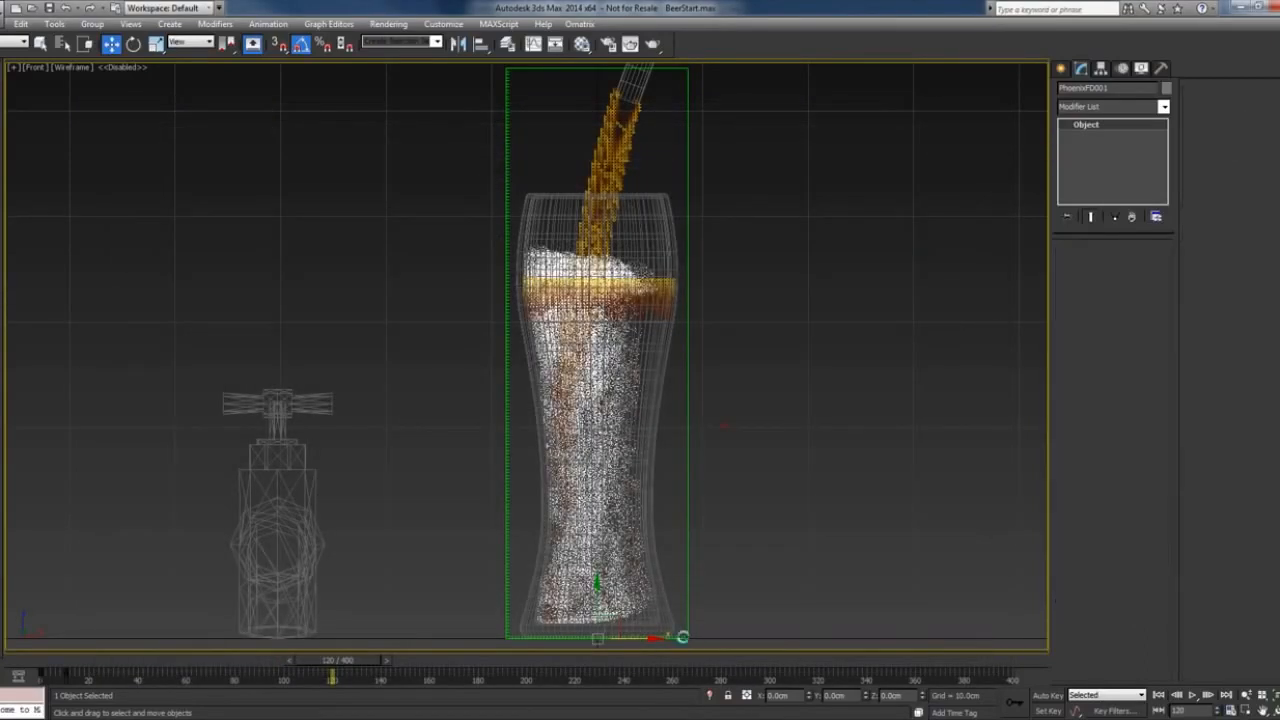
Set the foam bubble size to 0.2 cm.
{"action": "left_click_drag", "start_coordinate": [1237, 585], "coordinate": [1231, 287]}
{"action": "scroll", "coordinate": [1240, 545], "scroll_direction": "down", "scroll_amount": 3}
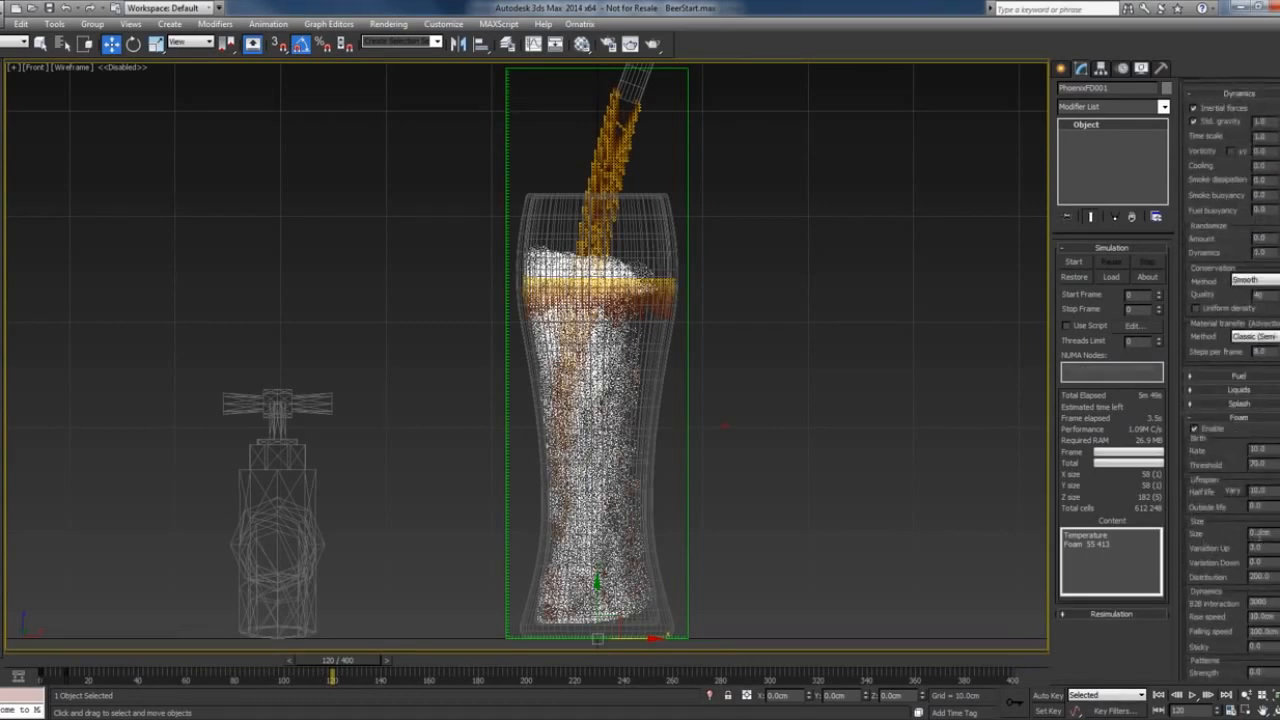
{"action": "double_click", "coordinate": [1262, 534]}
Increase the simulator's grid resolution to about 2.3 million cells and start the simulation again.
{"action": "scroll", "coordinate": [1229, 246], "scroll_direction": "up", "scroll_amount": 9}
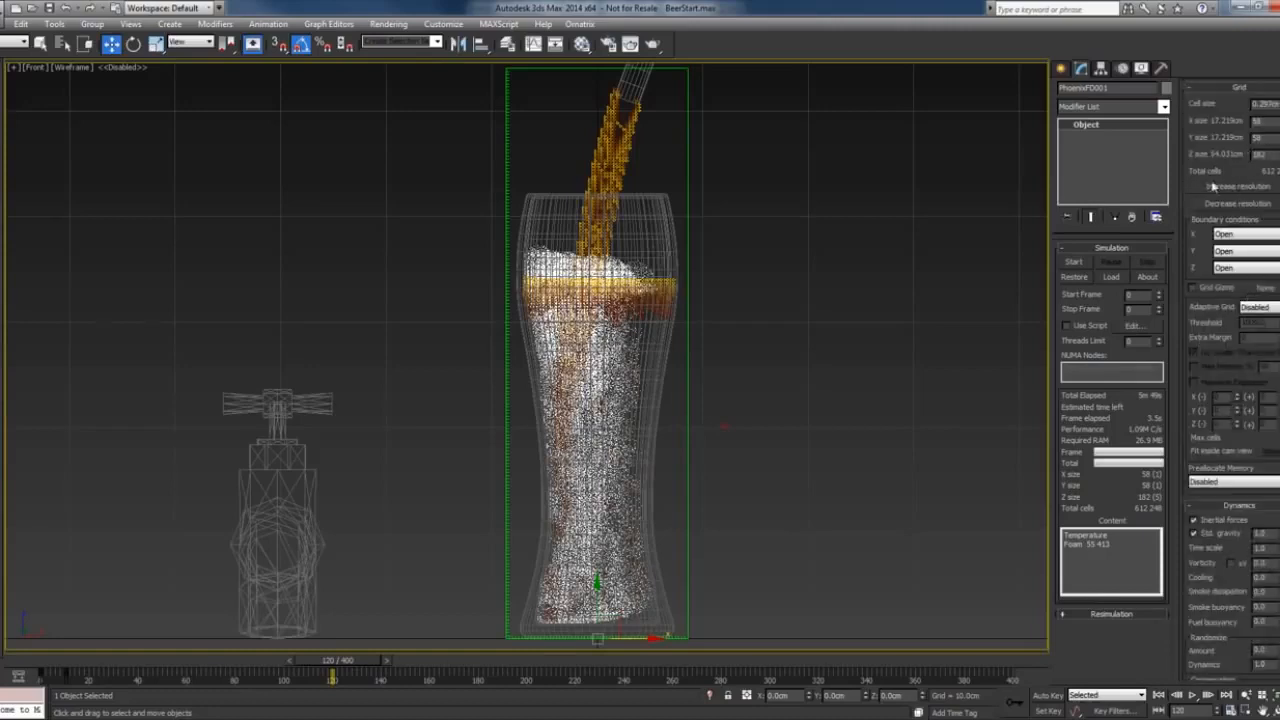
{"action": "left_click", "coordinate": [1240, 188]}
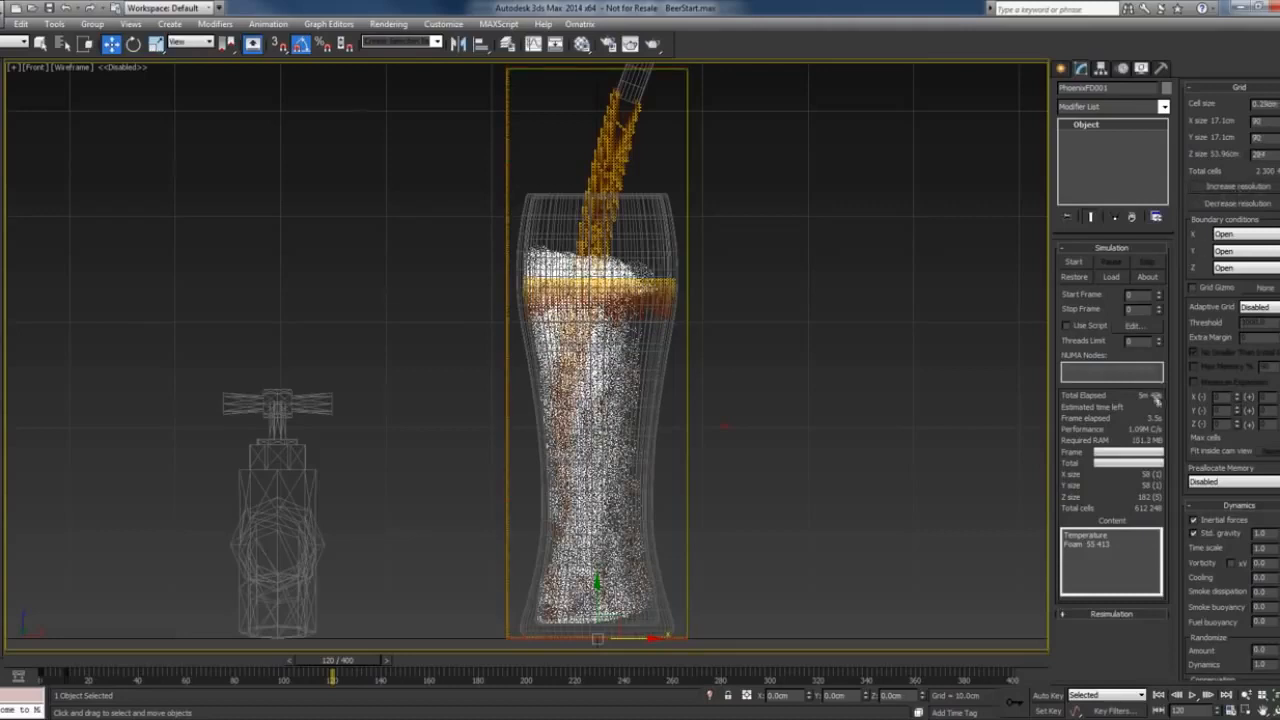
{"action": "left_click", "coordinate": [1080, 264]}
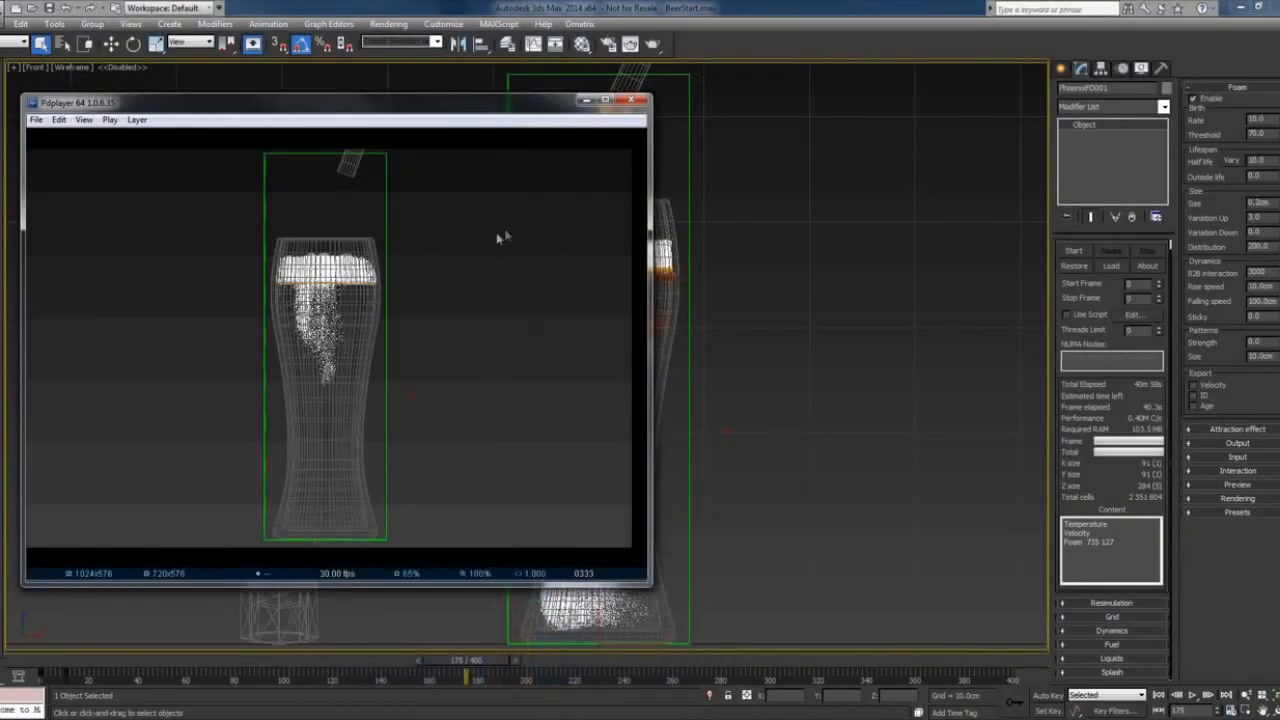
Review the recorded simulation preview and render frame 175, examining the foam bubbles up close.
{"action": "mouse_move", "coordinate": [496, 238]}
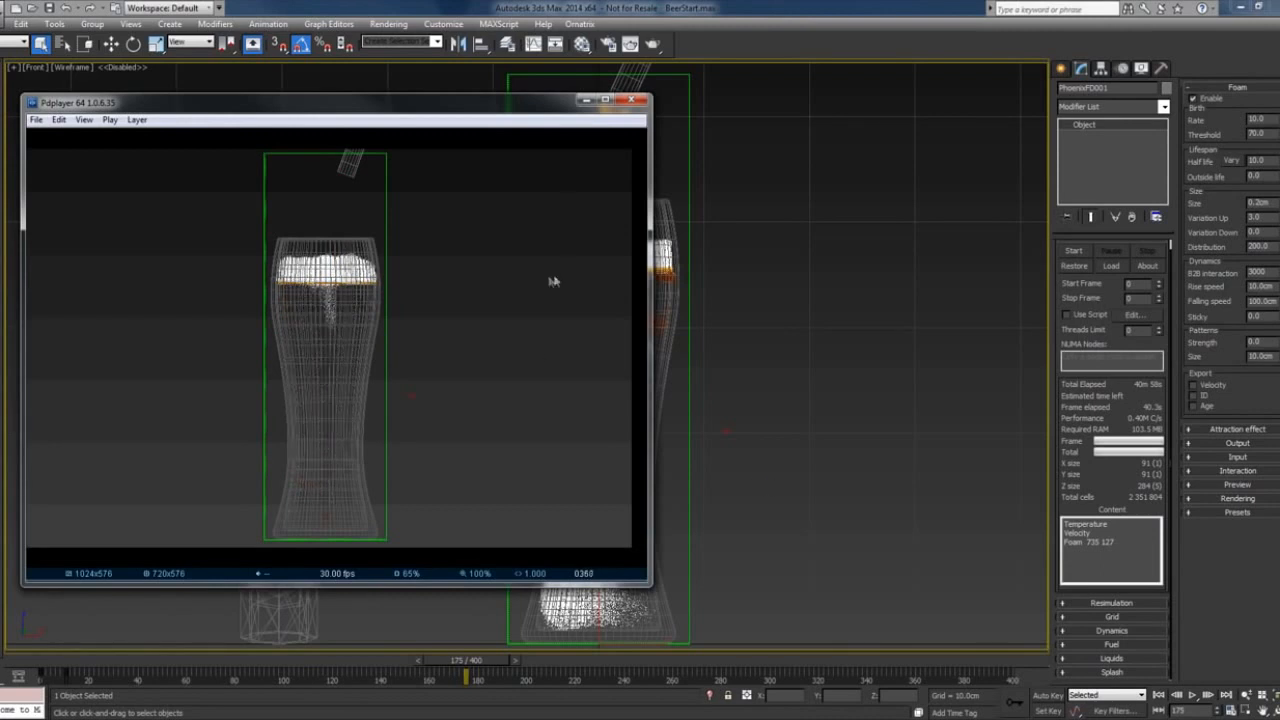
{"action": "left_click", "coordinate": [585, 100]}
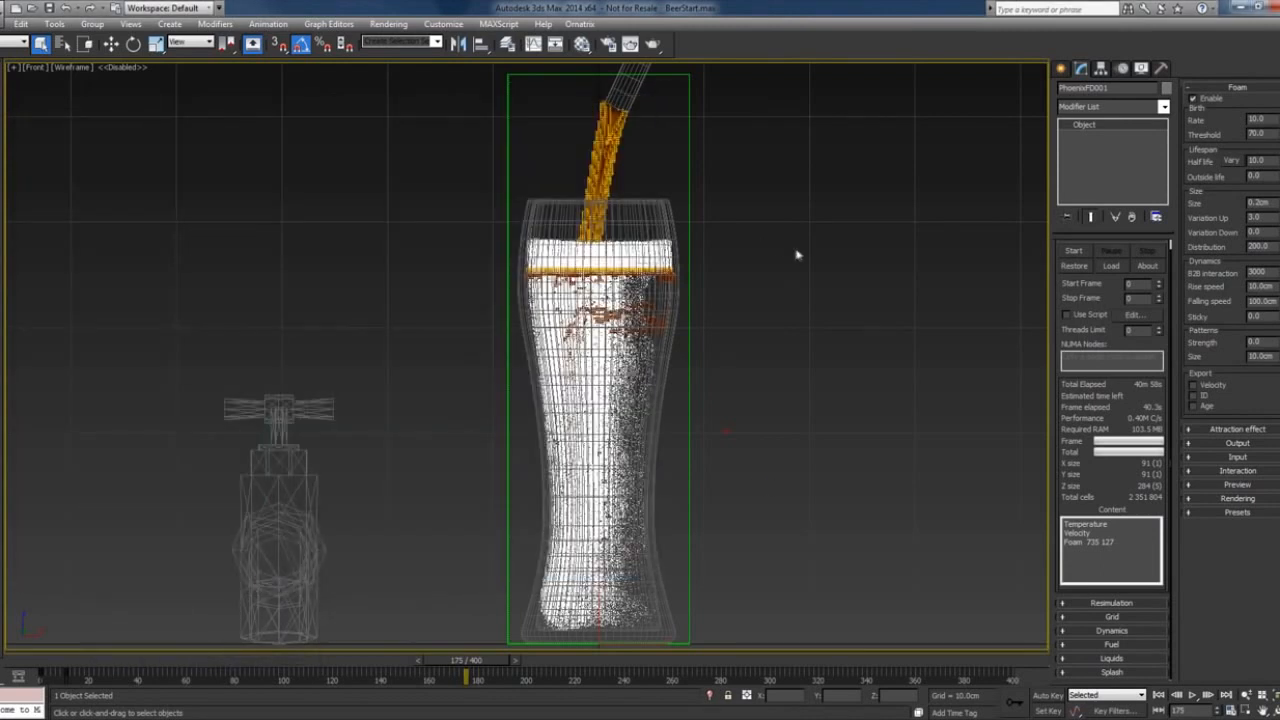
{"action": "right_click", "coordinate": [797, 250]}
{"action": "left_click", "coordinate": [856, 422]}
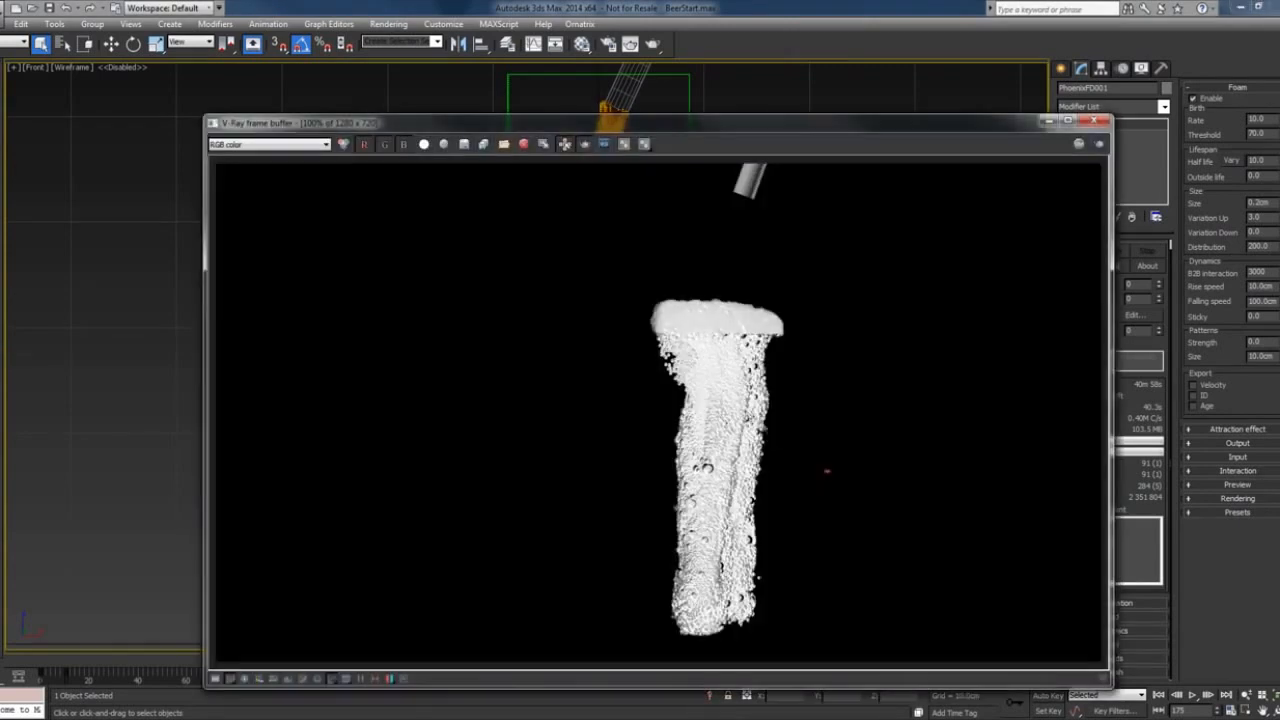
{"action": "scroll", "coordinate": [729, 445], "scroll_direction": "up", "scroll_amount": 1}
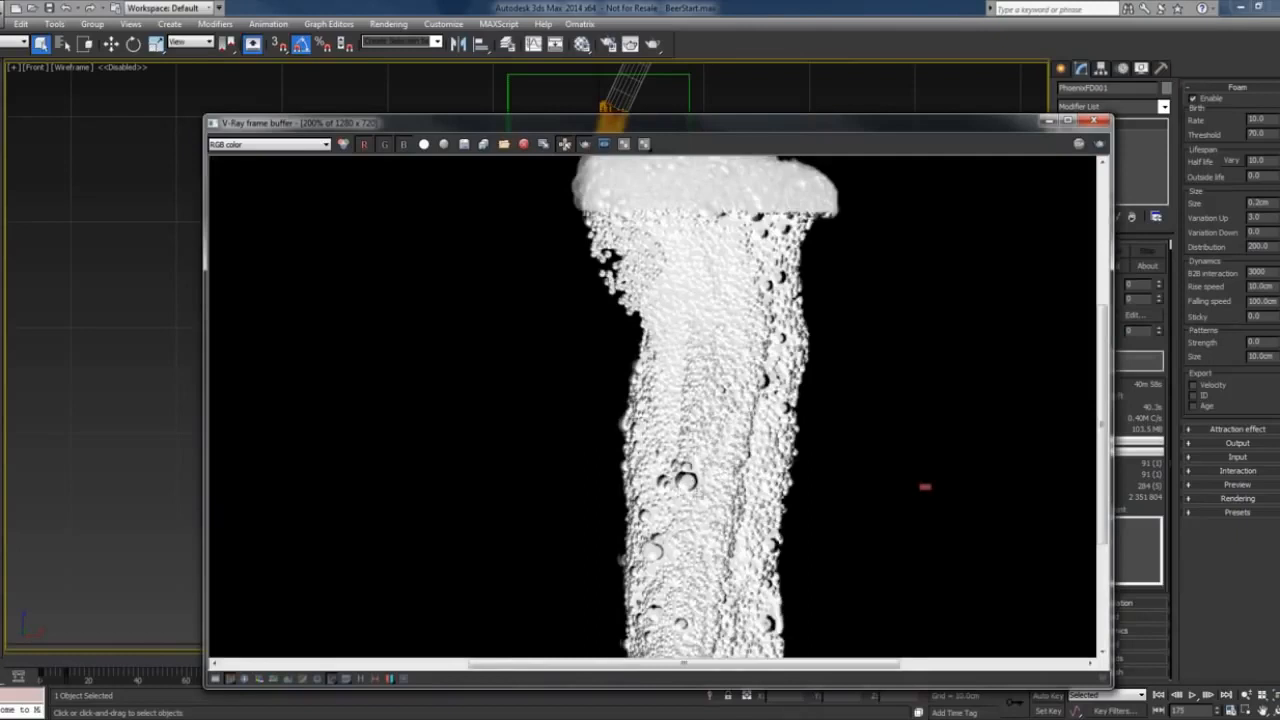
{"action": "middle_click_drag", "start_coordinate": [729, 477], "coordinate": [677, 457]}
{"action": "scroll", "coordinate": [663, 430], "scroll_direction": "up", "scroll_amount": 1}
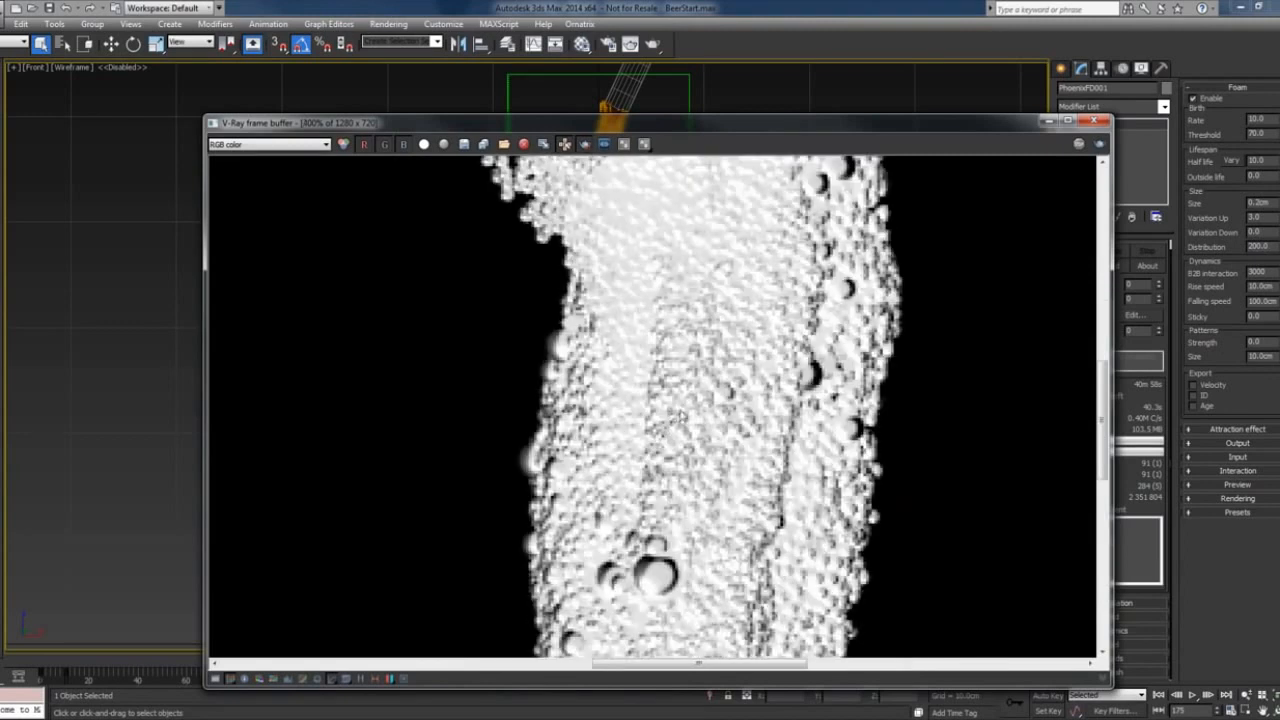
{"action": "scroll", "coordinate": [678, 318], "scroll_direction": "down", "scroll_amount": 1}
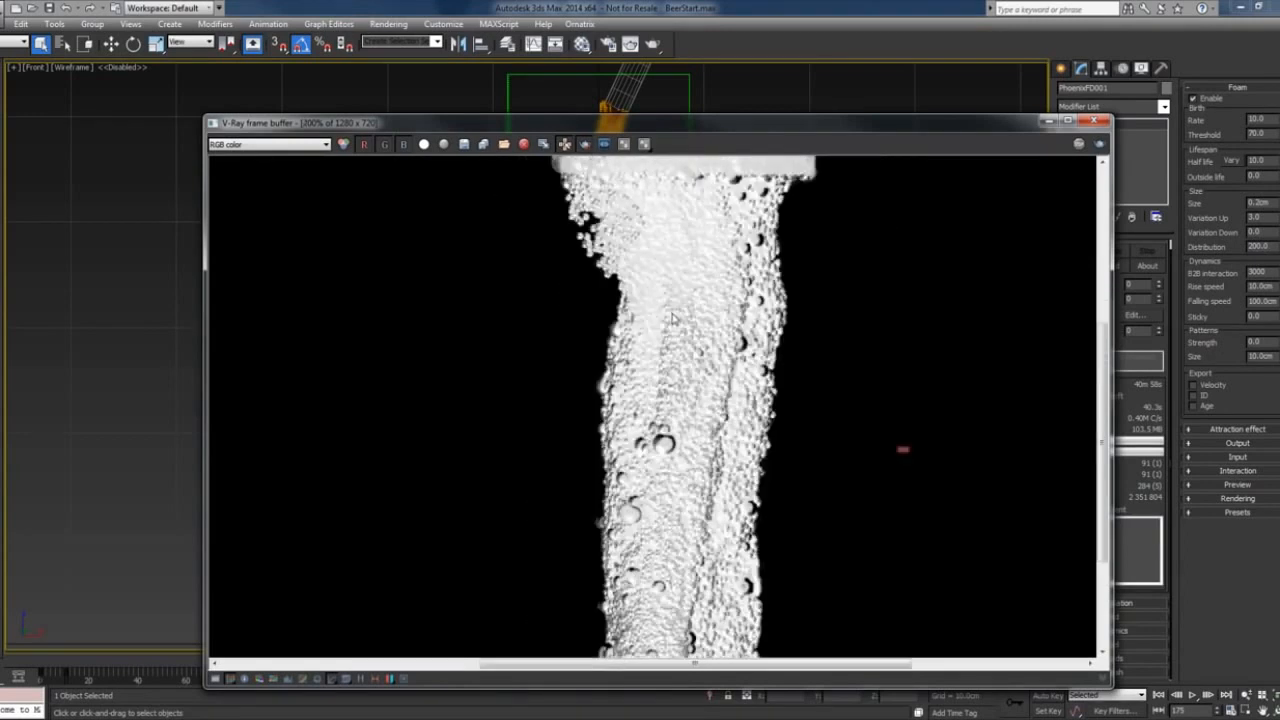
{"action": "scroll", "coordinate": [688, 350], "scroll_direction": "down", "scroll_amount": 1}
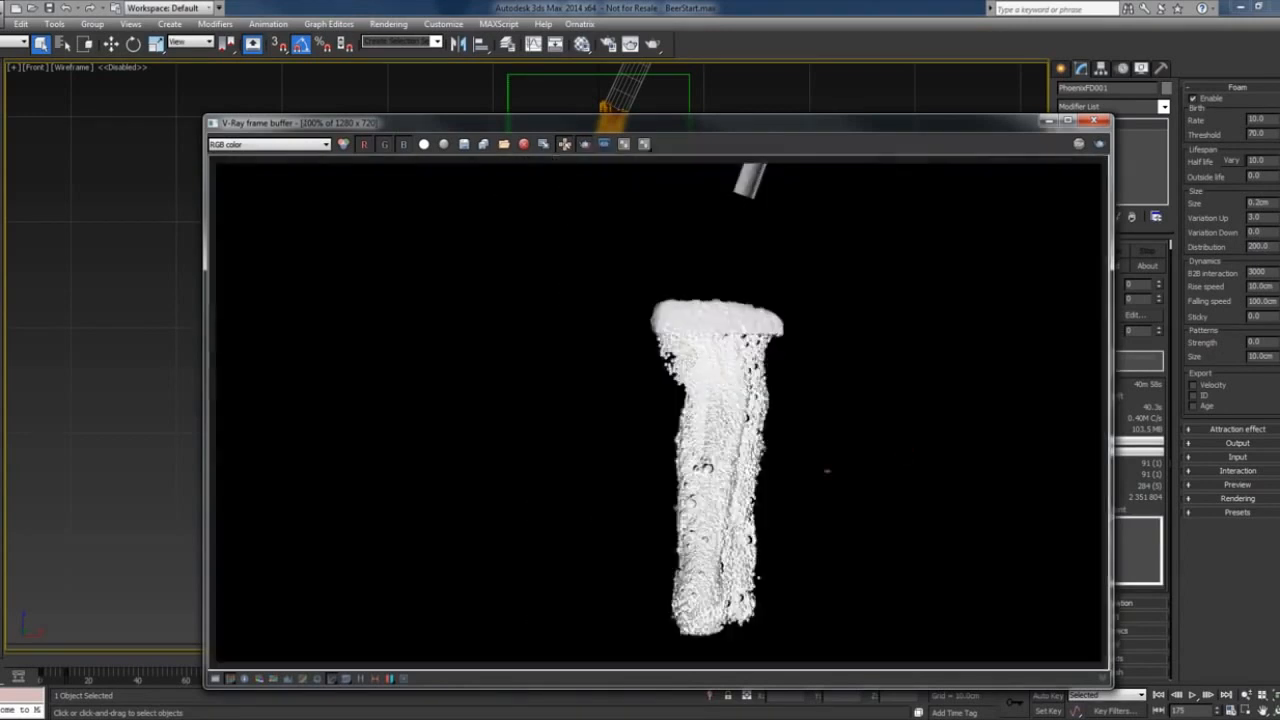
{"action": "left_click_drag", "start_coordinate": [925, 124], "coordinate": [845, 108]}
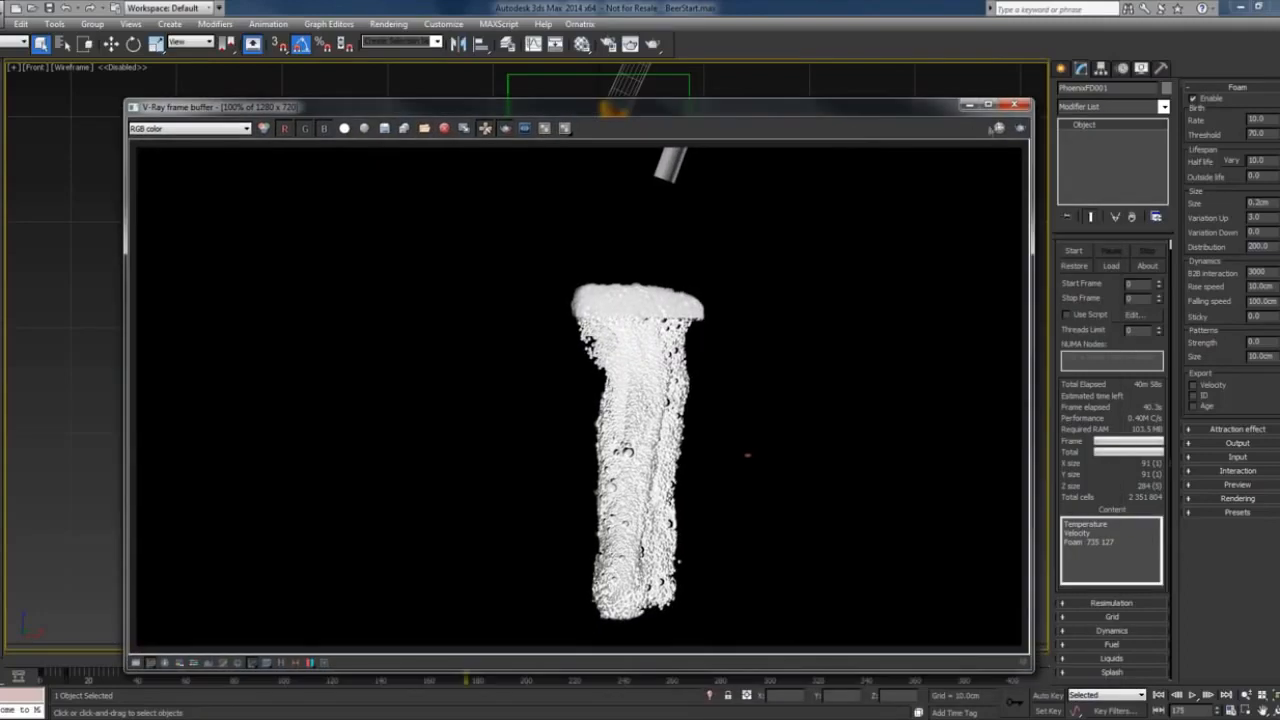
{"action": "left_click", "coordinate": [1016, 104]}
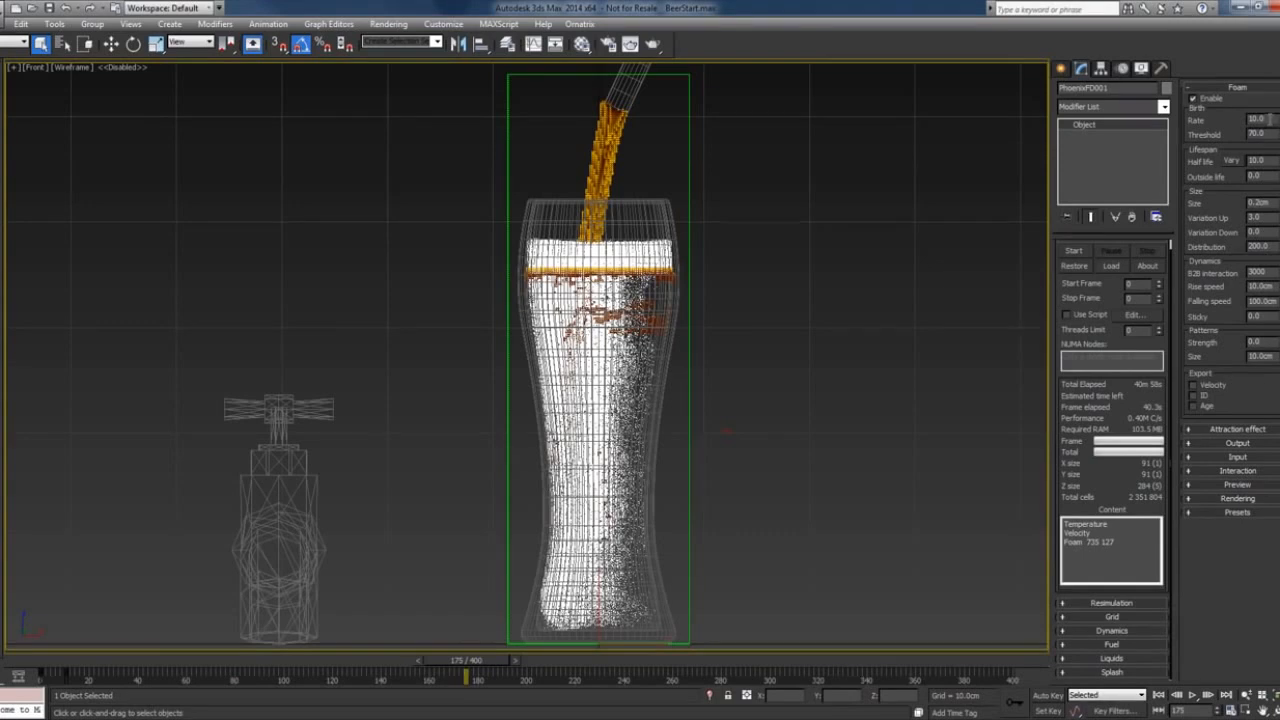
In the foam birth rate's animation curve, set the key at frame 11 to a value of 50.
{"action": "double_click", "coordinate": [1256, 118]}
{"action": "right_click", "coordinate": [1262, 120]}
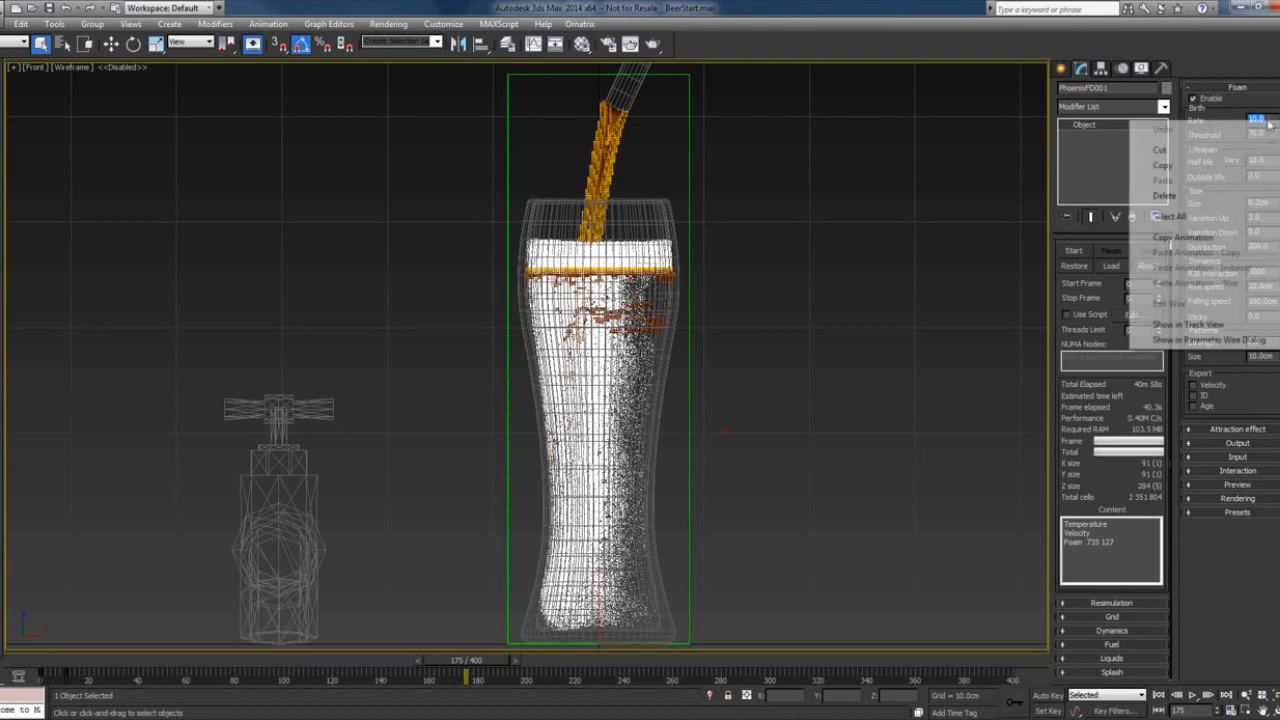
{"action": "left_click", "coordinate": [1255, 325]}
{"action": "middle_click_drag", "start_coordinate": [350, 259], "coordinate": [380, 281]}
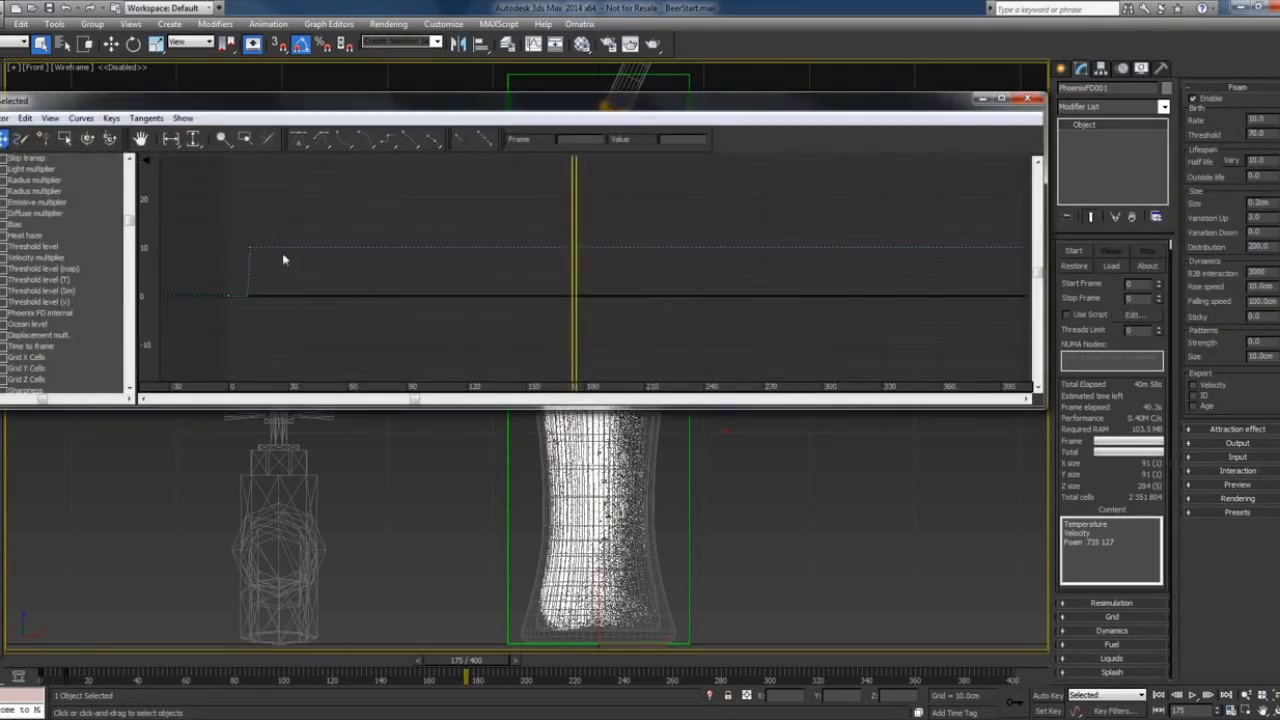
{"action": "left_click_drag", "start_coordinate": [283, 260], "coordinate": [237, 230]}
{"action": "left_click_drag", "start_coordinate": [702, 142], "coordinate": [631, 147]}
{"action": "type", "text": "50"}
{"action": "key", "text": "Return"}
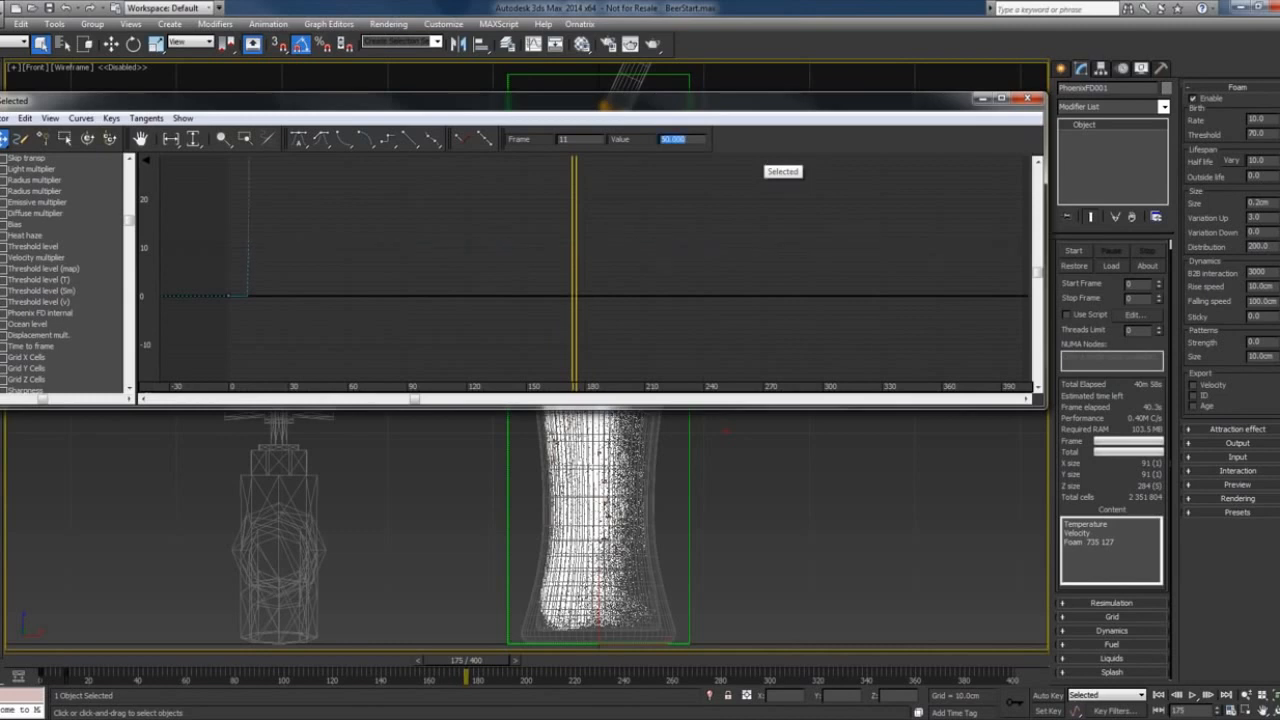
{"action": "middle_click_drag", "start_coordinate": [505, 235], "coordinate": [489, 321]}
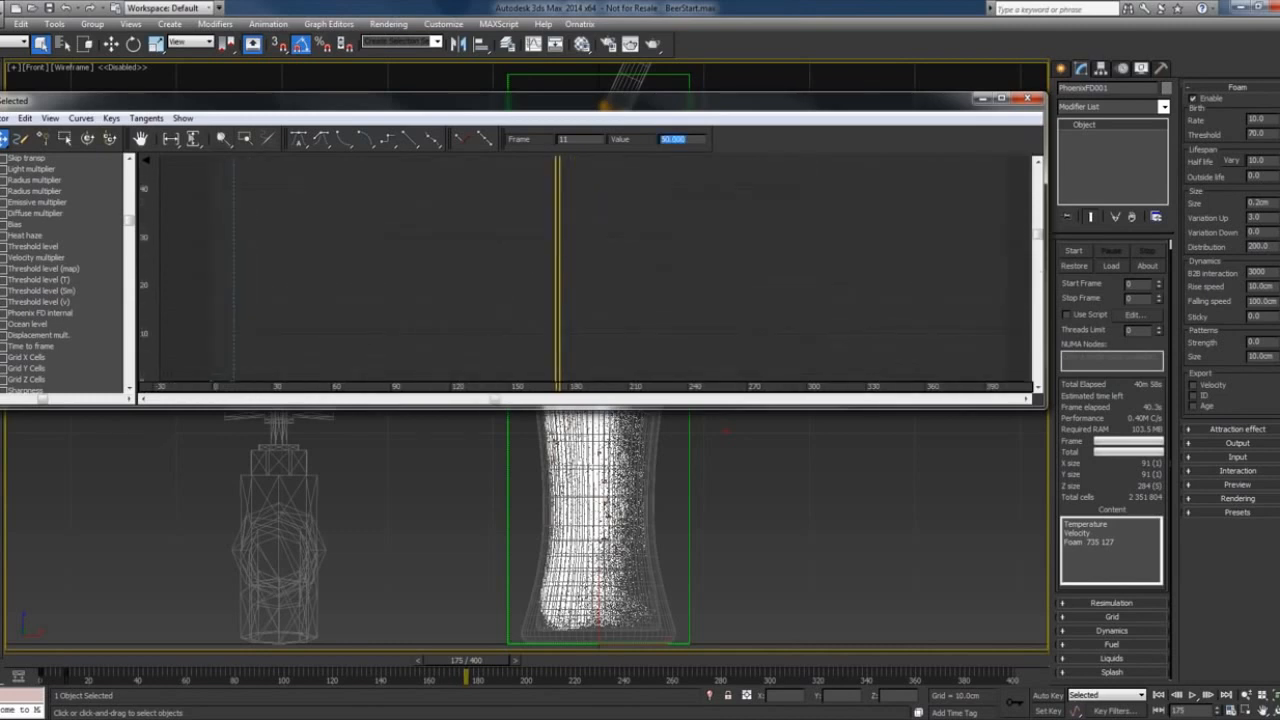
{"action": "left_click", "coordinate": [193, 140]}
{"action": "scroll", "coordinate": [366, 220], "scroll_direction": "down", "scroll_amount": 2}
{"action": "middle_click_drag", "start_coordinate": [390, 320], "coordinate": [393, 268]}
{"action": "left_click", "coordinate": [1027, 98]}
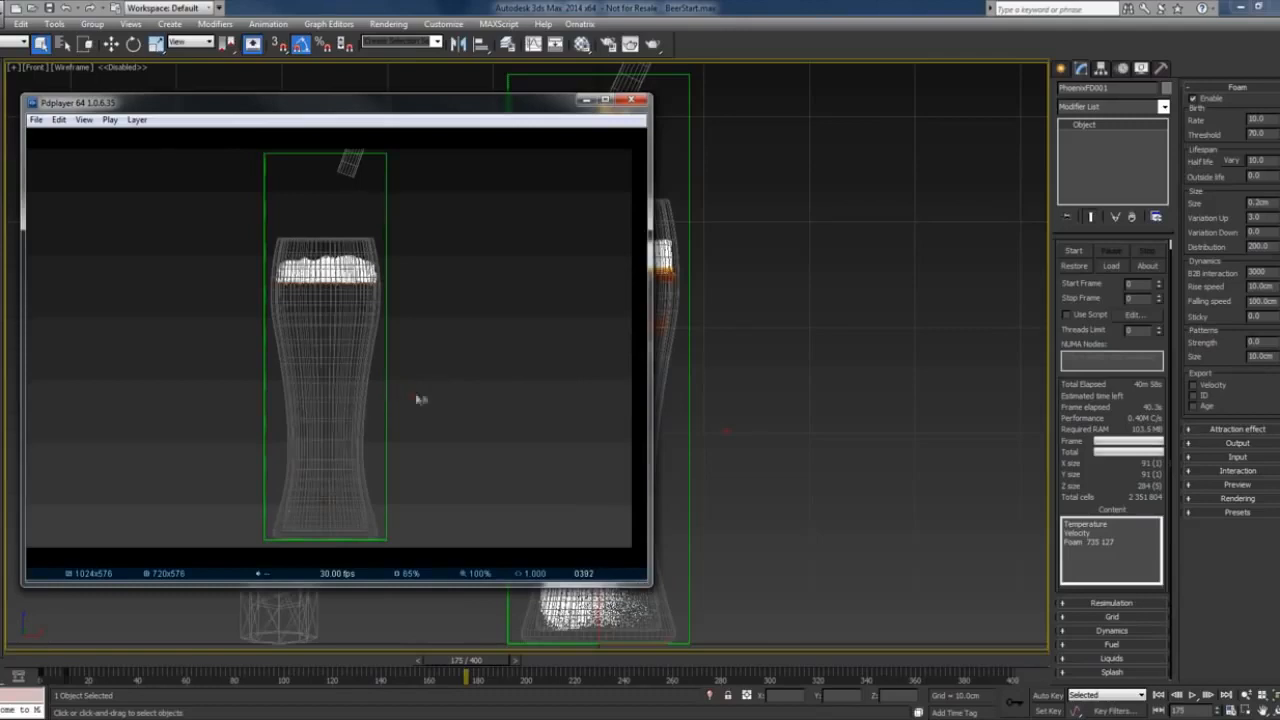
Dismiss the simulation preview and set the foam's half life to 100000.
{"action": "left_click", "coordinate": [586, 102]}
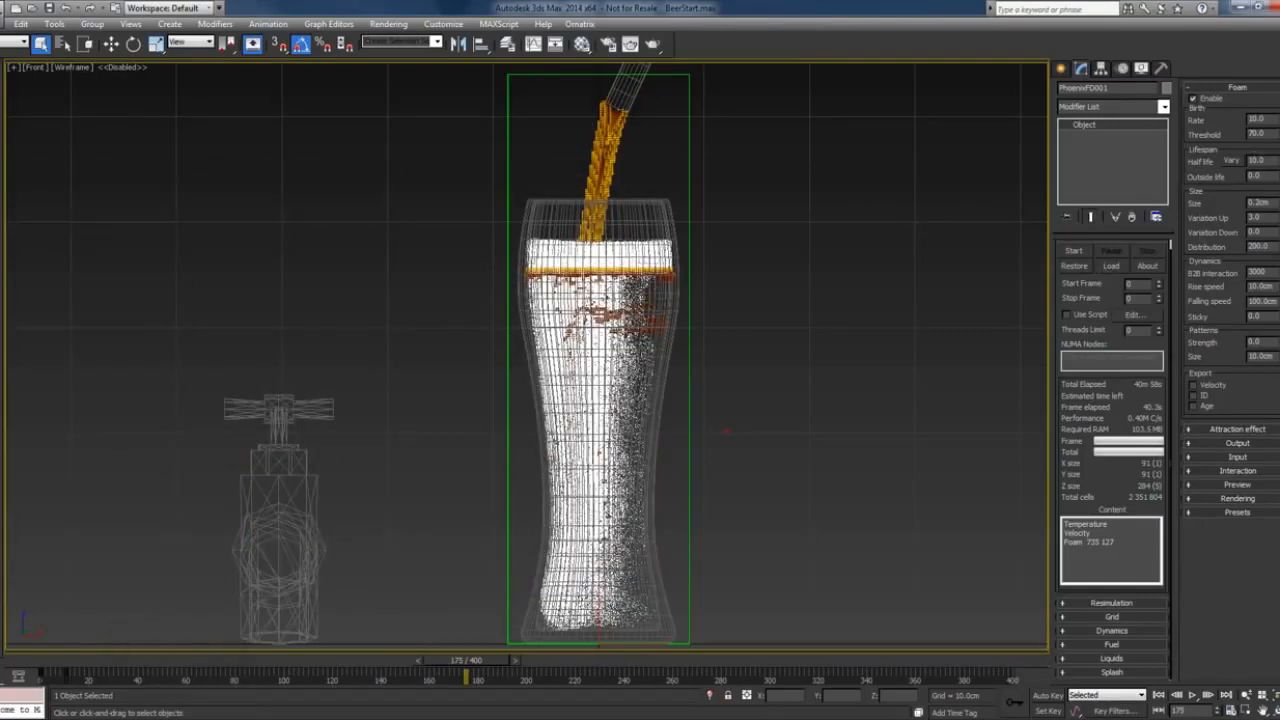
{"action": "double_click", "coordinate": [1270, 161]}
{"action": "left_click", "coordinate": [1220, 200]}
Render frame 175 to judge the bubble size and set the foam size to 0.215 cm.
{"action": "double_click", "coordinate": [1260, 202]}
{"action": "right_click", "coordinate": [840, 305]}
{"action": "left_click", "coordinate": [870, 472]}
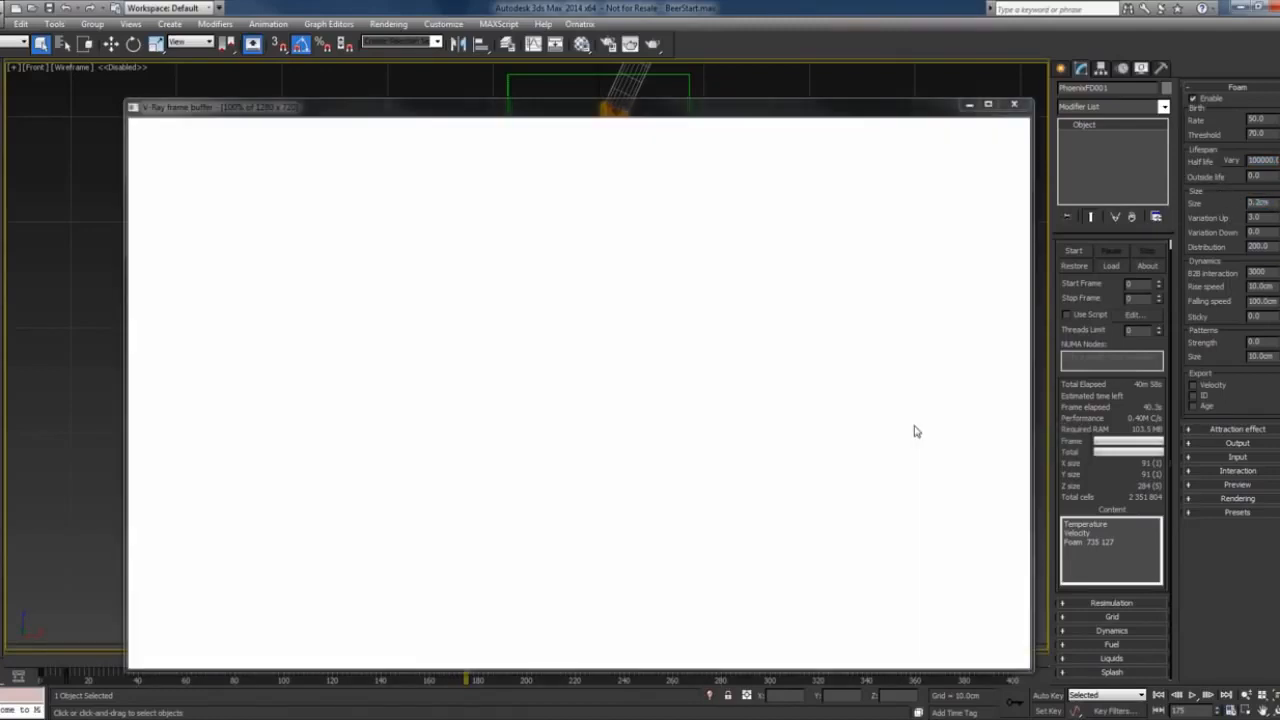
{"action": "scroll", "coordinate": [636, 390], "scroll_direction": "up", "scroll_amount": 1}
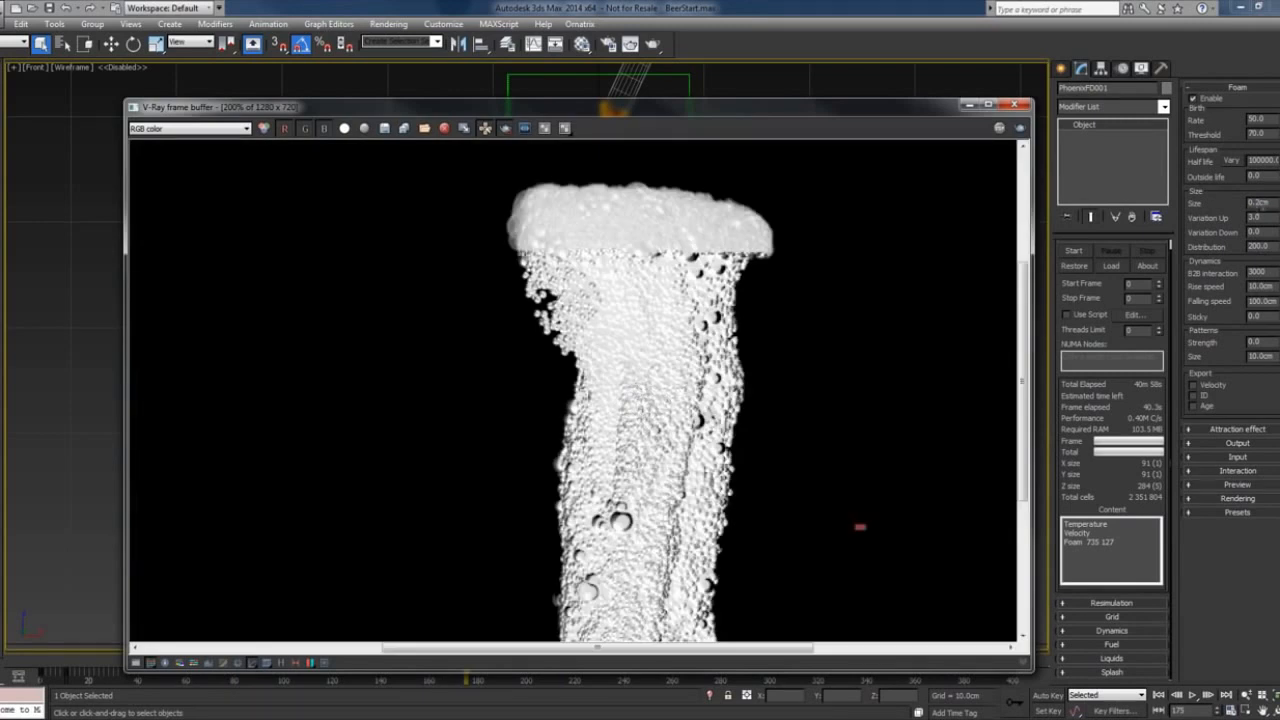
{"action": "left_click", "coordinate": [1262, 205]}
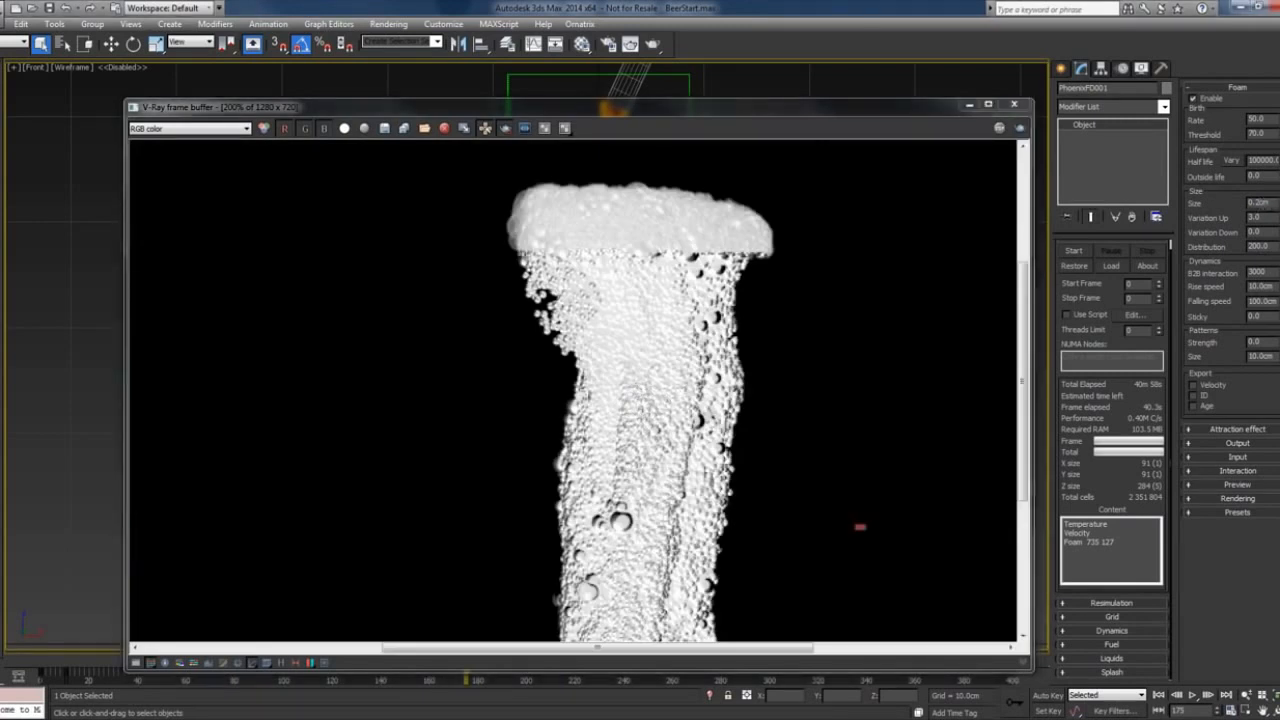
{"action": "double_click", "coordinate": [1264, 204]}
{"action": "middle_click_drag", "start_coordinate": [635, 536], "coordinate": [622, 469]}
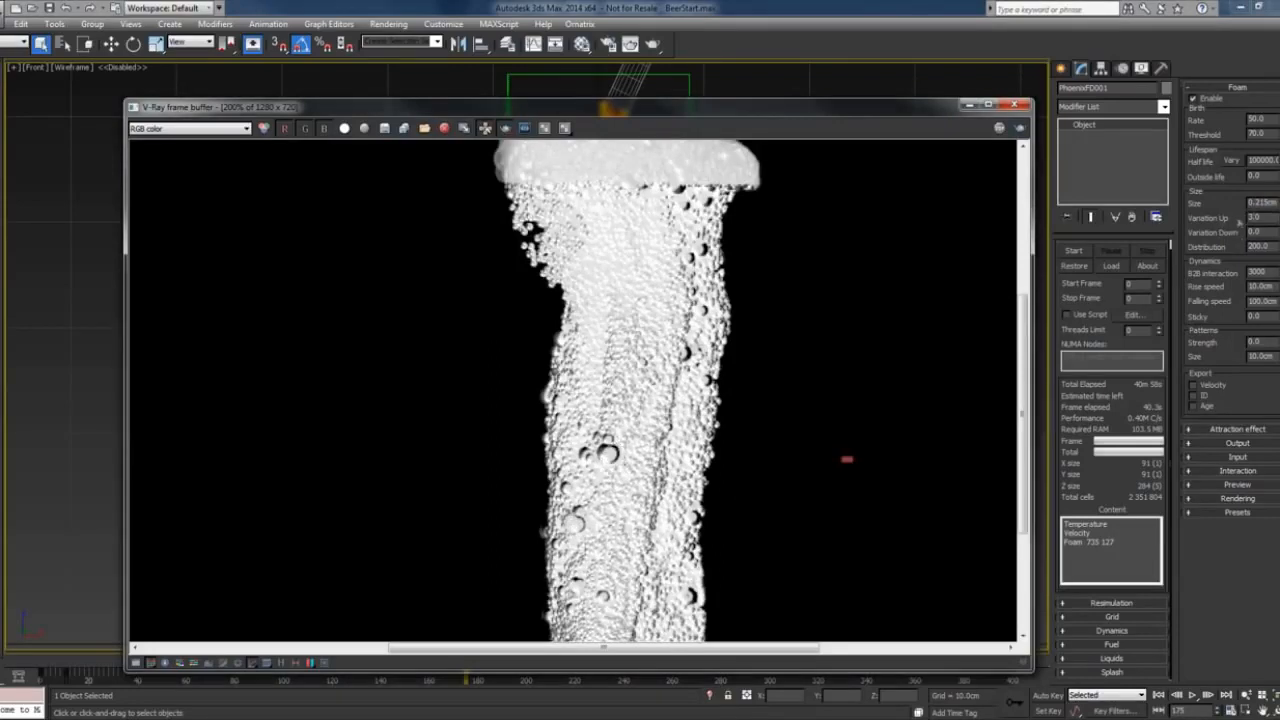
Set the foam's size Variation Up to 2 and Variation Down to 10.
{"action": "double_click", "coordinate": [1255, 216]}
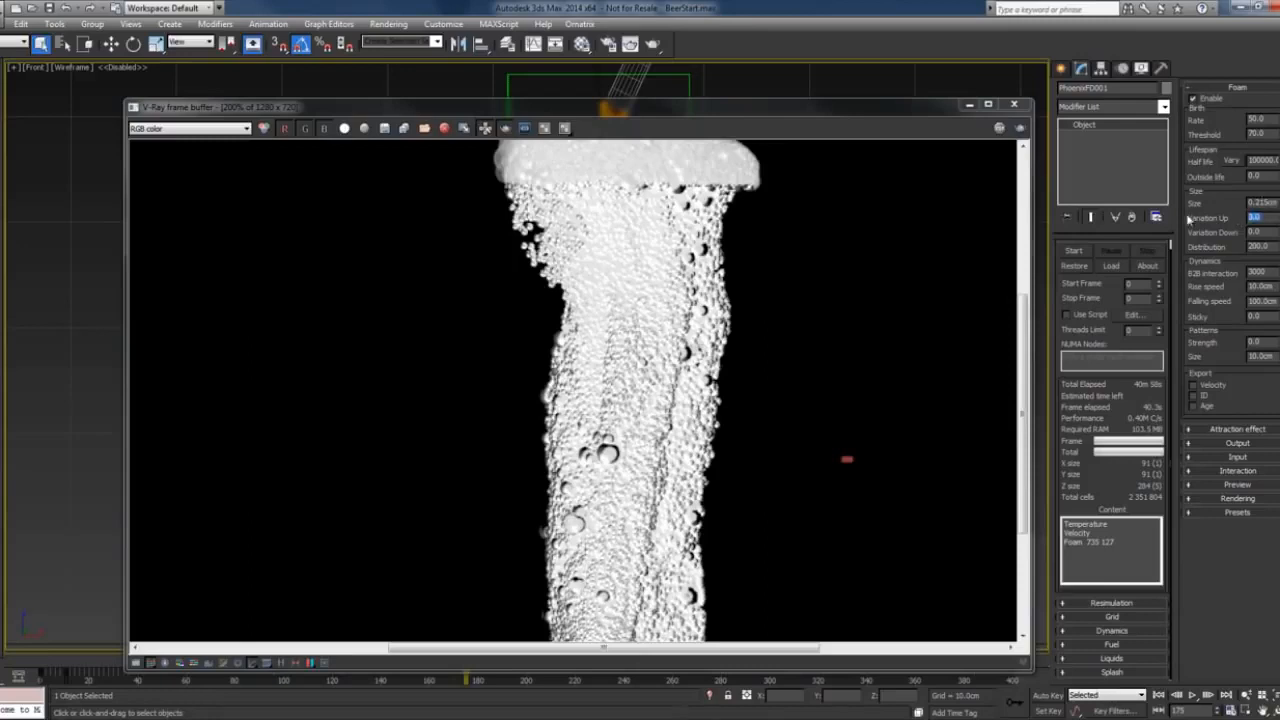
{"action": "type", "text": "2"}
{"action": "key", "text": "Return"}
{"action": "double_click", "coordinate": [1254, 231]}
{"action": "type", "text": "1"}
{"action": "left_click", "coordinate": [1214, 236]}
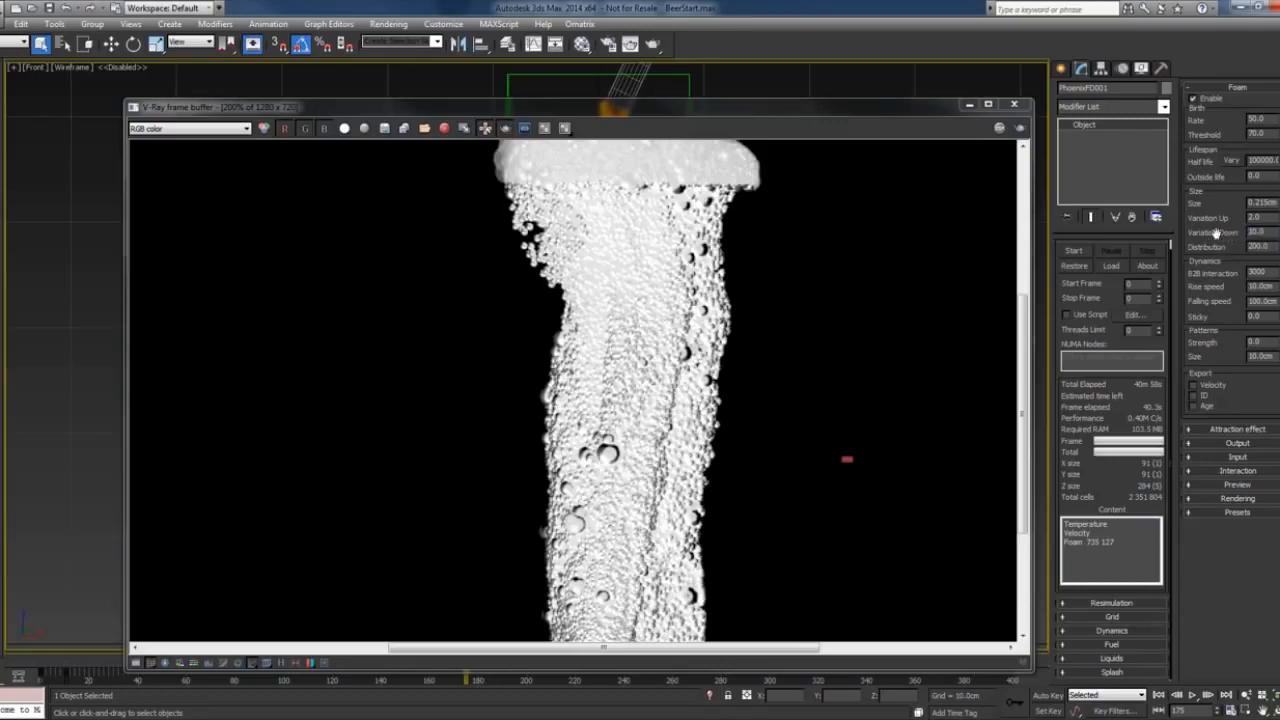
Switch to Pdplayer to review the beer-pouring simulation preview.
{"action": "left_click", "coordinate": [795, 299]}
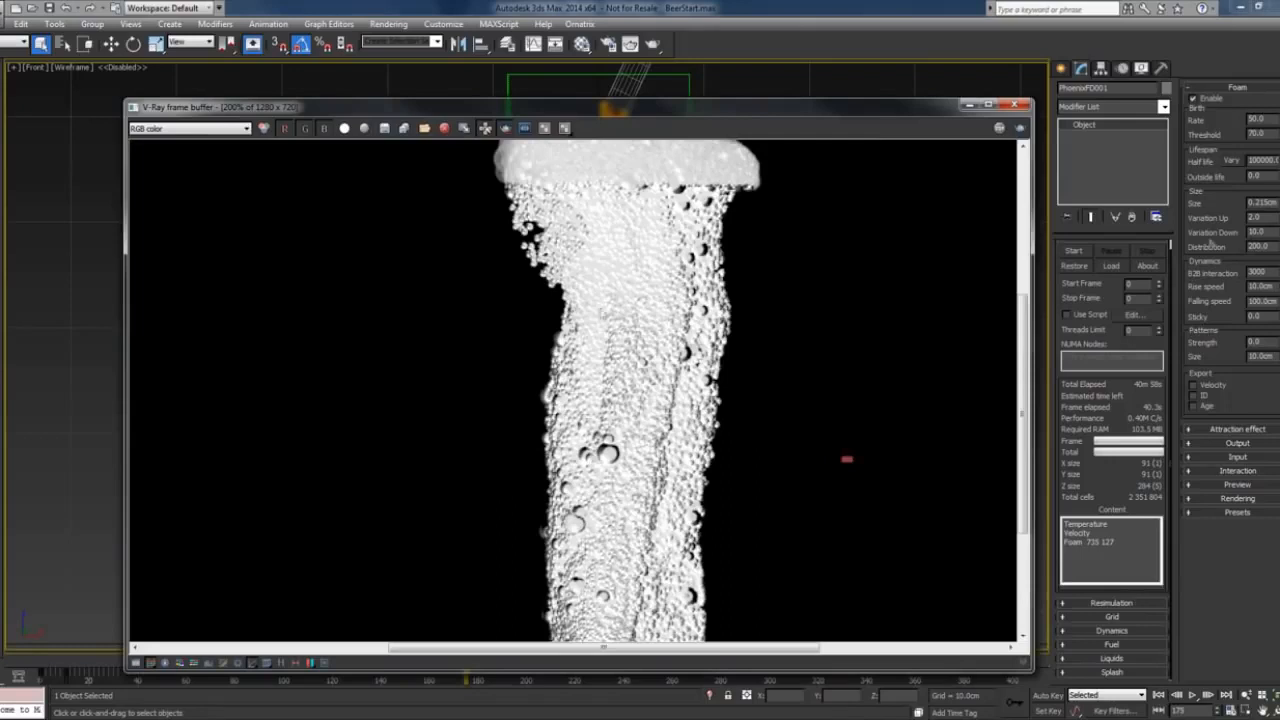
{"action": "key", "text": "alt+Tab"}
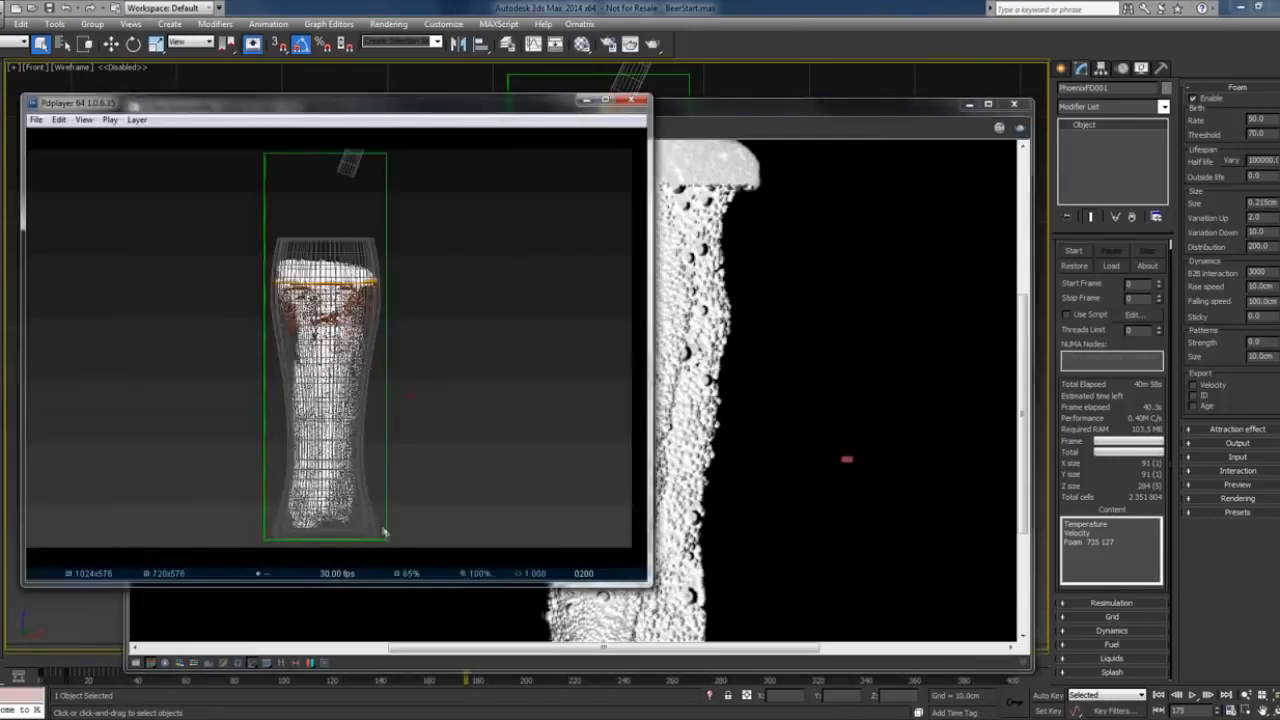
Scrub the simulation preview between about frames 200 and 358 to examine how the bubbles rise, then dismiss it.
{"action": "left_click_drag", "start_coordinate": [384, 518], "coordinate": [539, 500]}
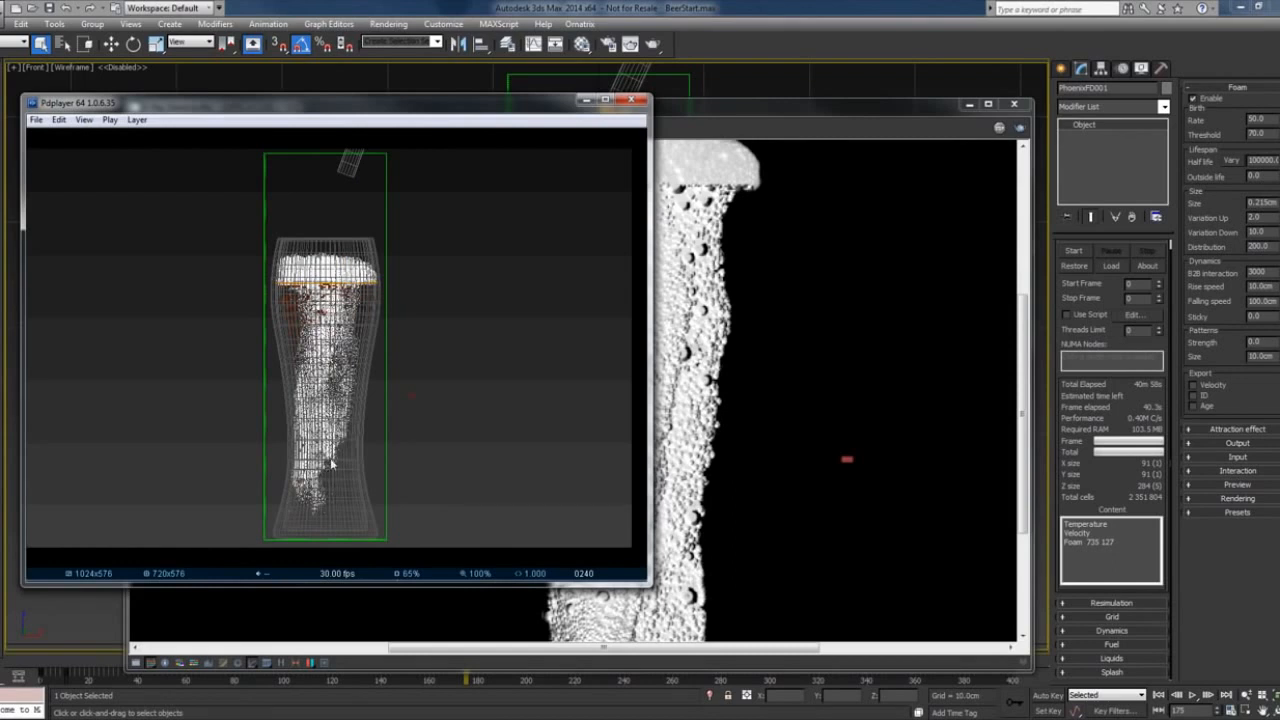
{"action": "key", "text": "space"}
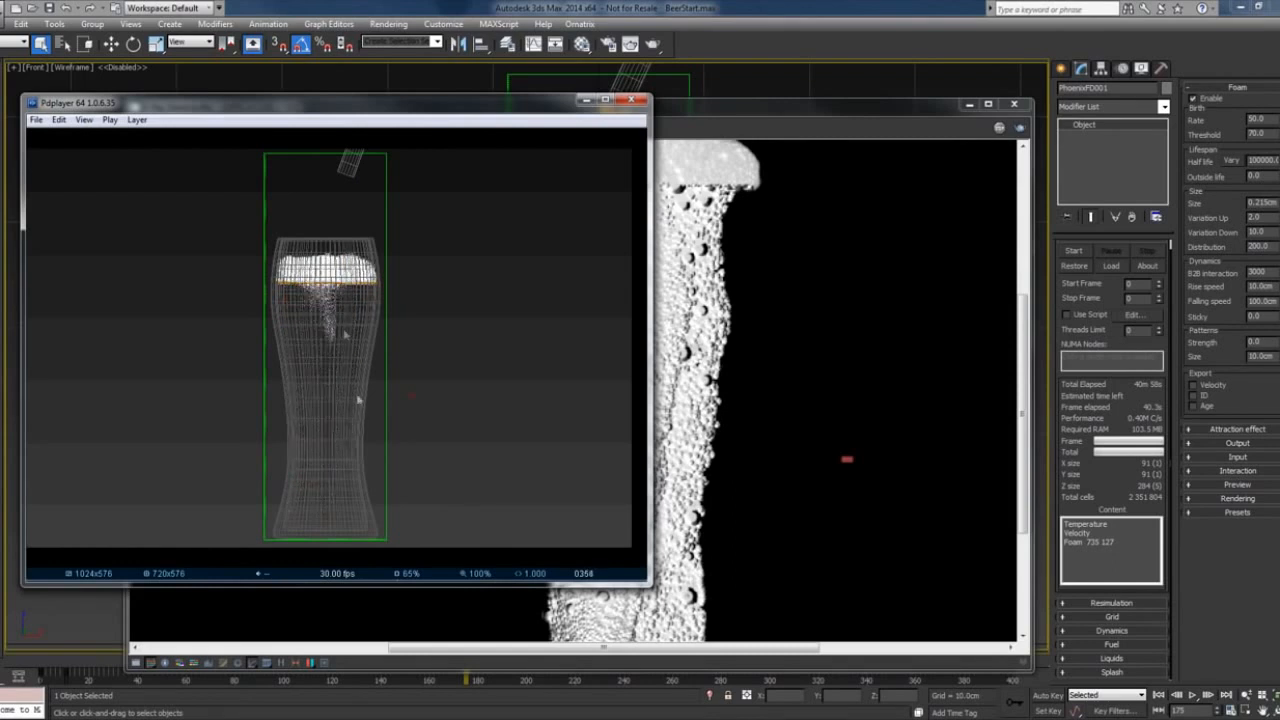
{"action": "left_click_drag", "start_coordinate": [294, 500], "coordinate": [249, 483]}
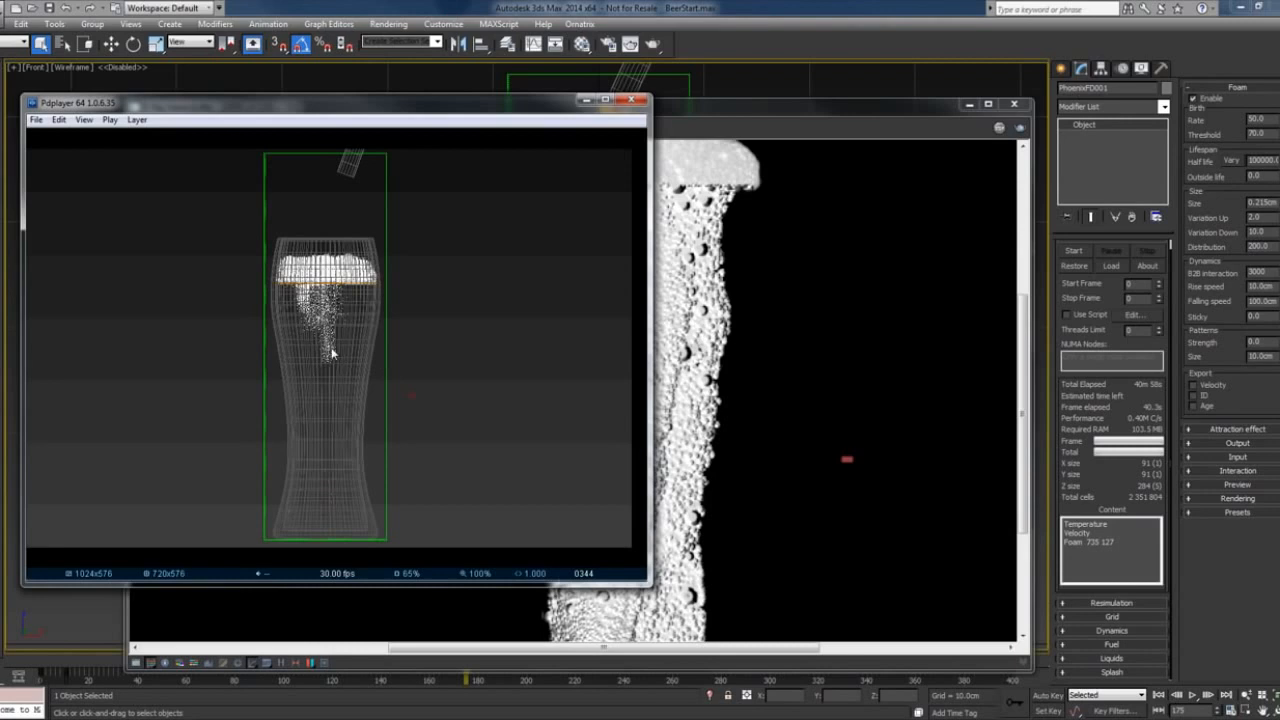
{"action": "mouse_move", "coordinate": [332, 350]}
{"action": "key", "text": "space"}
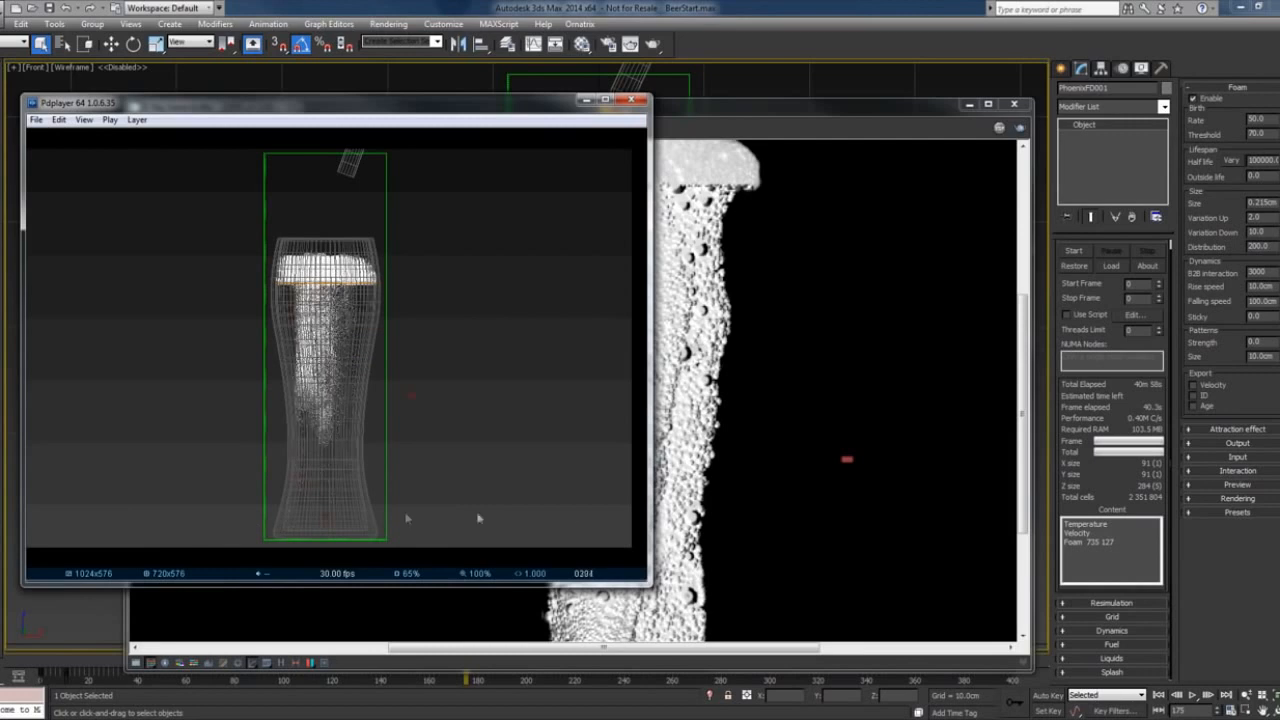
{"action": "left_click", "coordinate": [585, 101]}
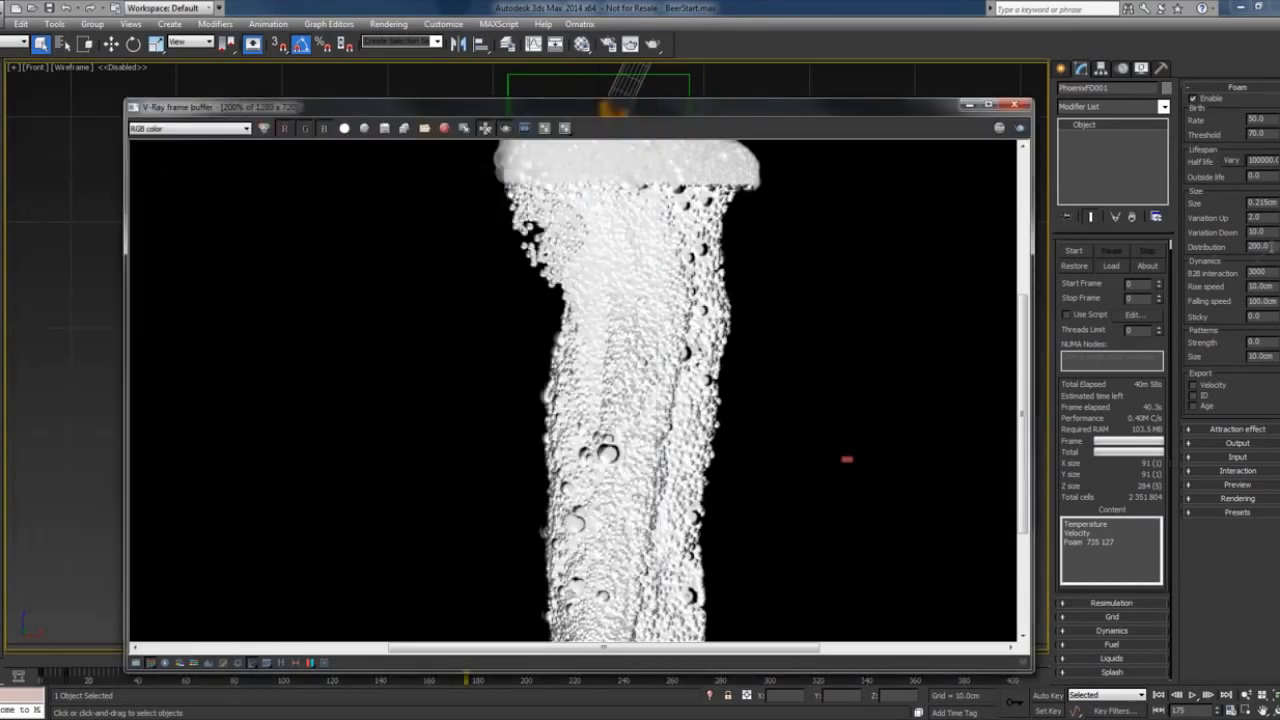
Set the foam size Distribution to 1200, inspect the large bubbles in the render and dismiss it.
{"action": "double_click", "coordinate": [1258, 246]}
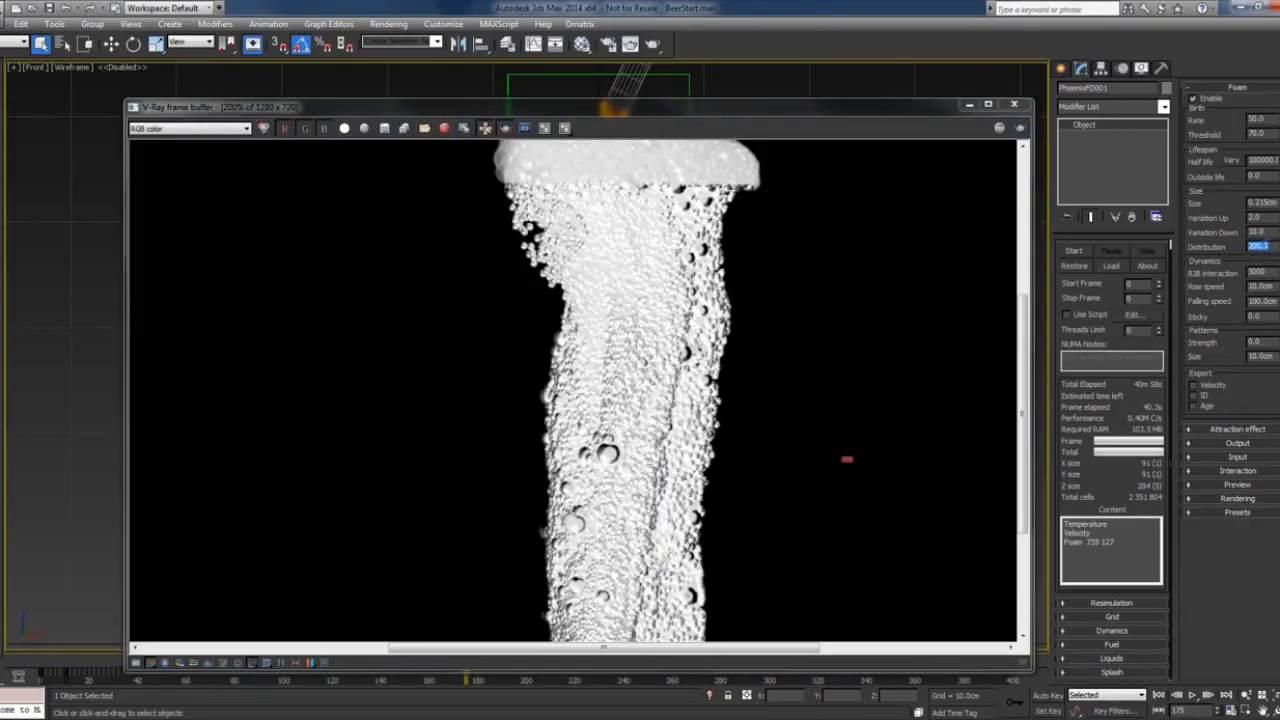
{"action": "left_click", "coordinate": [1272, 247]}
{"action": "double_click", "coordinate": [1272, 247]}
{"action": "key", "text": "Return"}
{"action": "middle_click_drag", "start_coordinate": [640, 456], "coordinate": [632, 370]}
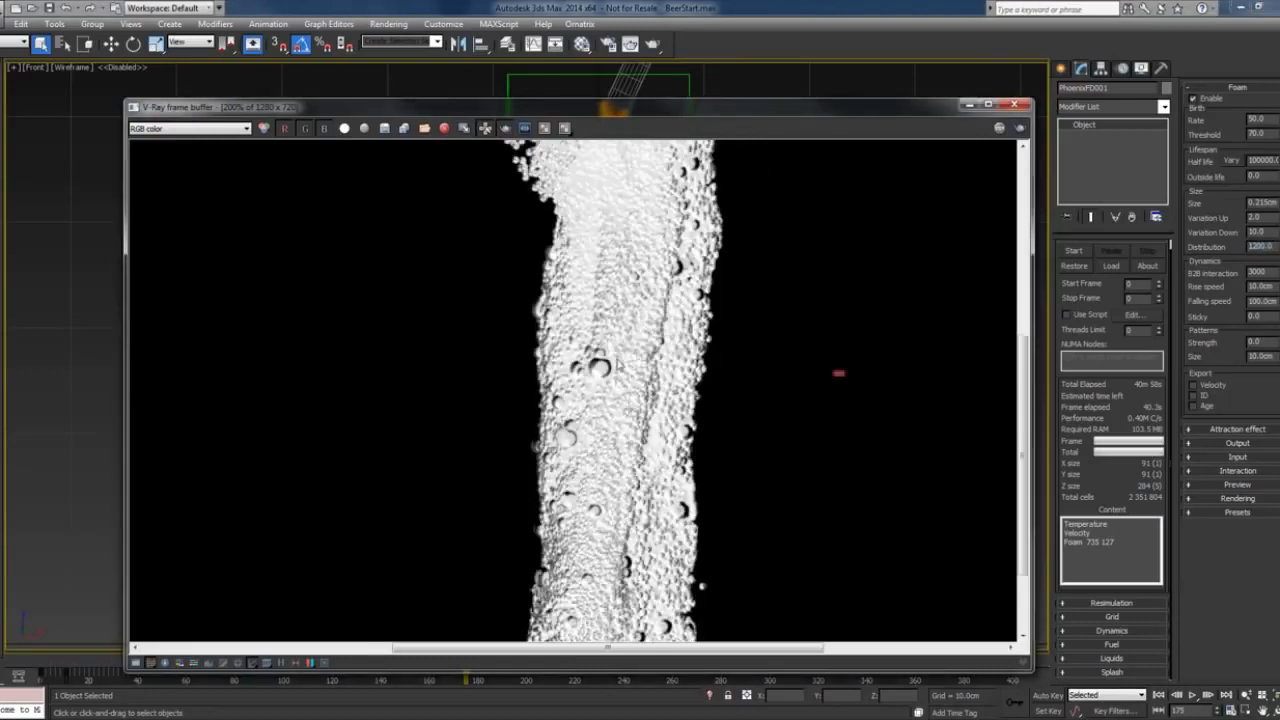
{"action": "scroll", "coordinate": [618, 372], "scroll_direction": "down", "scroll_amount": 1}
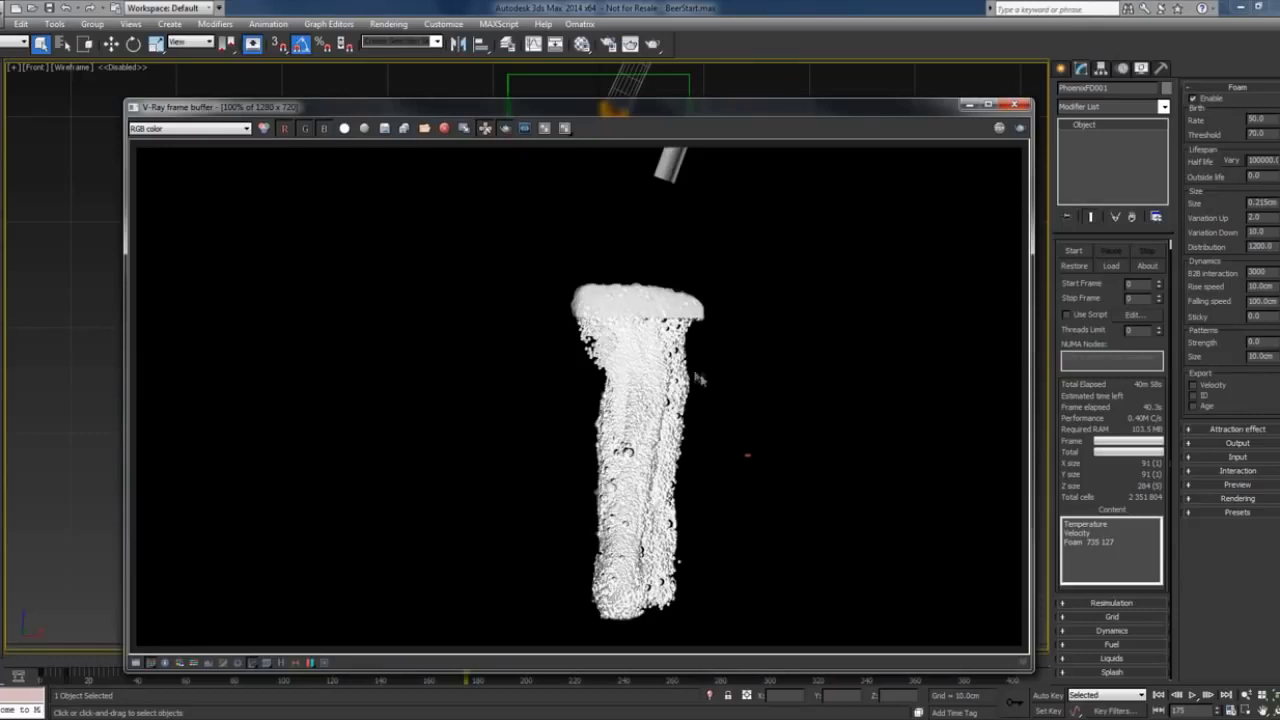
{"action": "left_click", "coordinate": [1015, 104]}
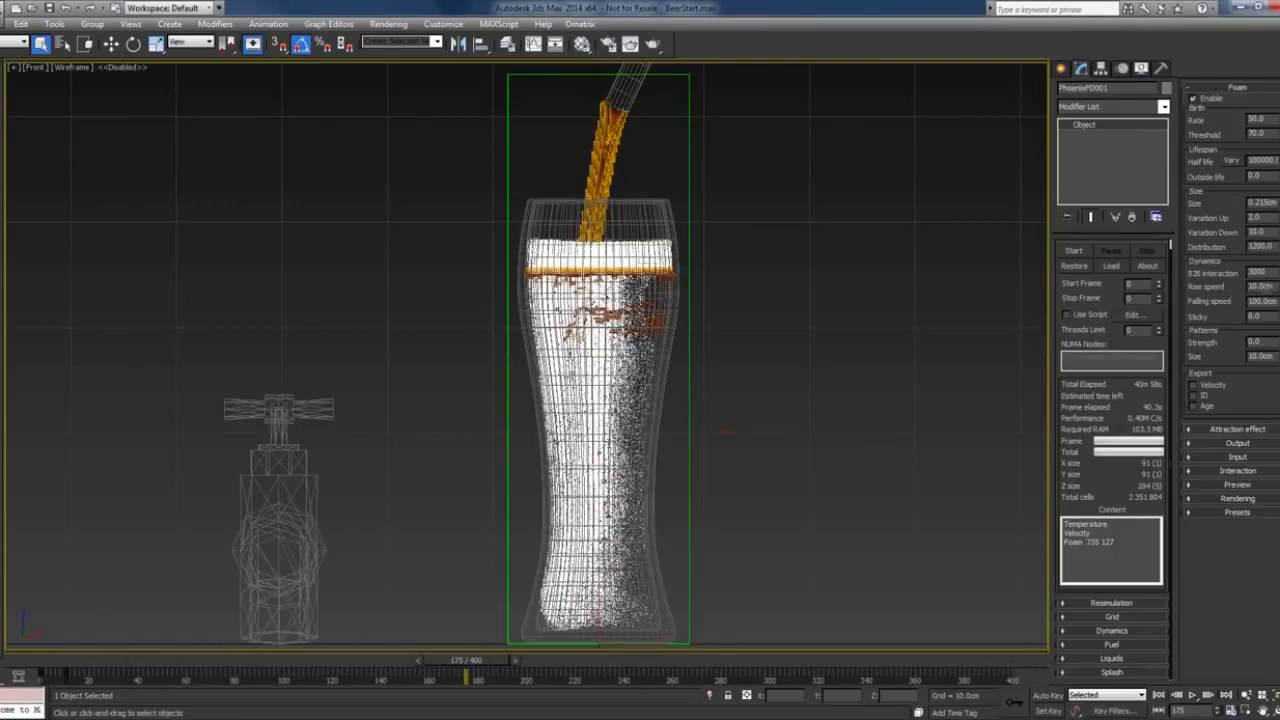
Check the bubbles' ascent in the Pdplayer preview and set the foam's Rise speed to 55 cm.
{"action": "double_click", "coordinate": [1266, 287]}
{"action": "double_click", "coordinate": [1272, 231]}
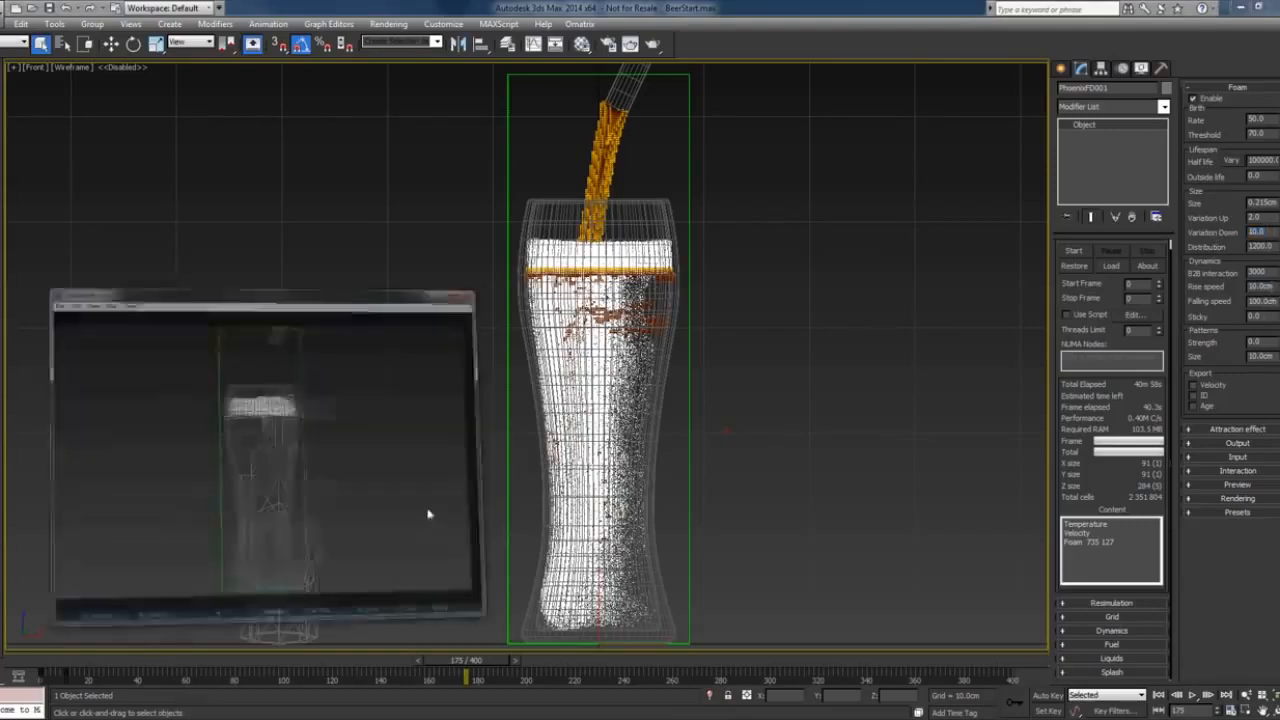
{"action": "left_click_drag", "start_coordinate": [453, 541], "coordinate": [546, 516]}
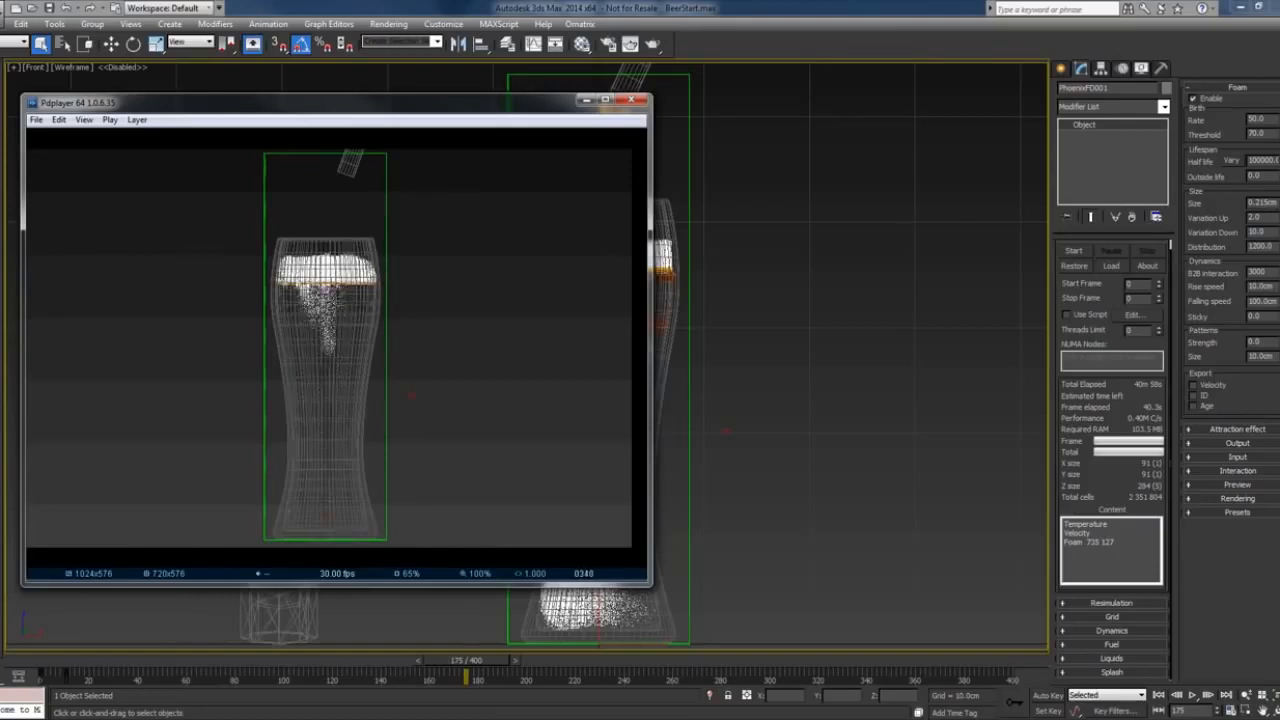
{"action": "left_click_drag", "start_coordinate": [458, 494], "coordinate": [603, 463]}
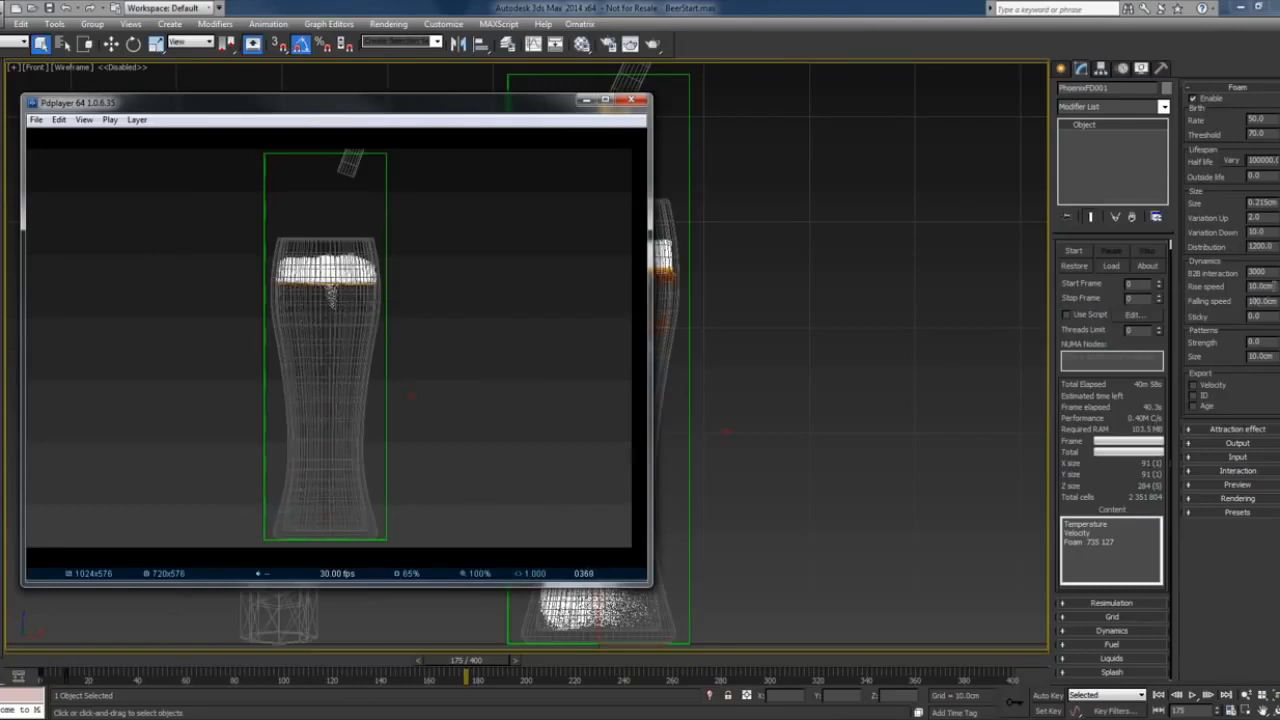
{"action": "left_click_drag", "start_coordinate": [1274, 287], "coordinate": [1175, 287]}
{"action": "type", "text": "55"}
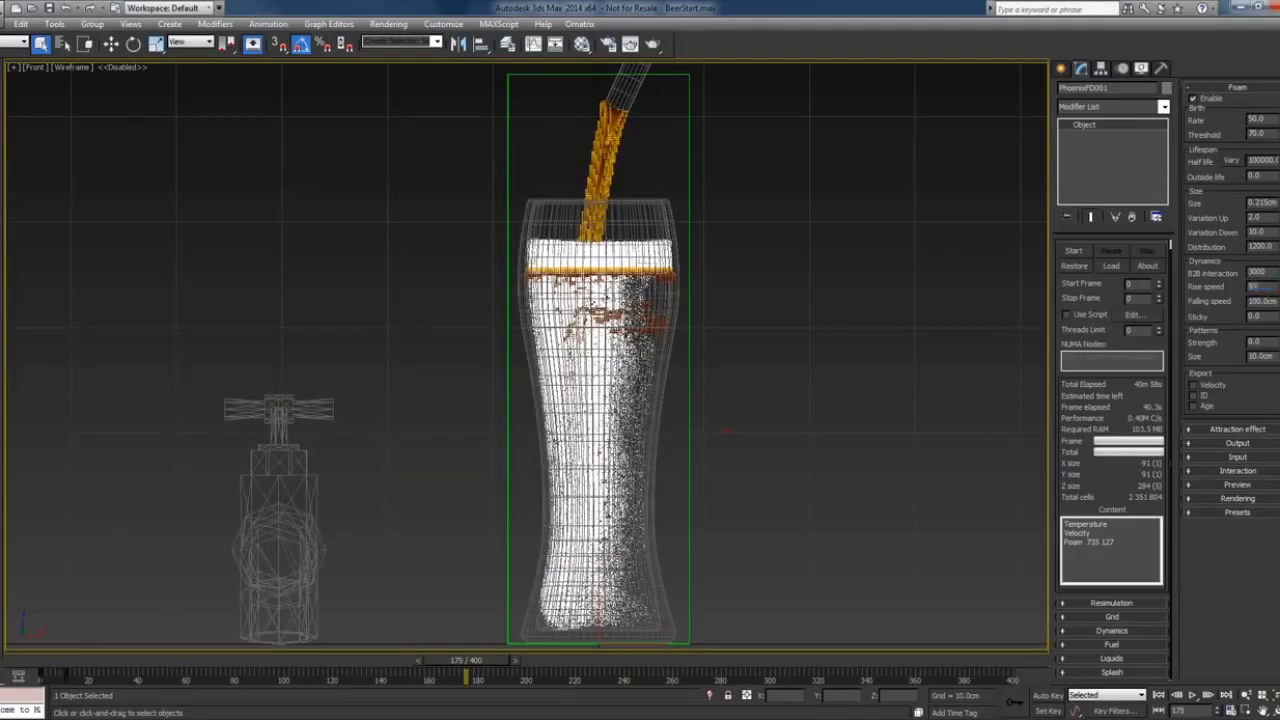
{"action": "key", "text": "Return"}
Set the foam's B2B interaction to 3200 and run the simulation, scrubbing the result to frame 319.
{"action": "left_click", "coordinate": [1255, 272]}
{"action": "left_click", "coordinate": [1222, 218]}
{"action": "scroll", "coordinate": [1077, 300], "scroll_direction": "up", "scroll_amount": 1}
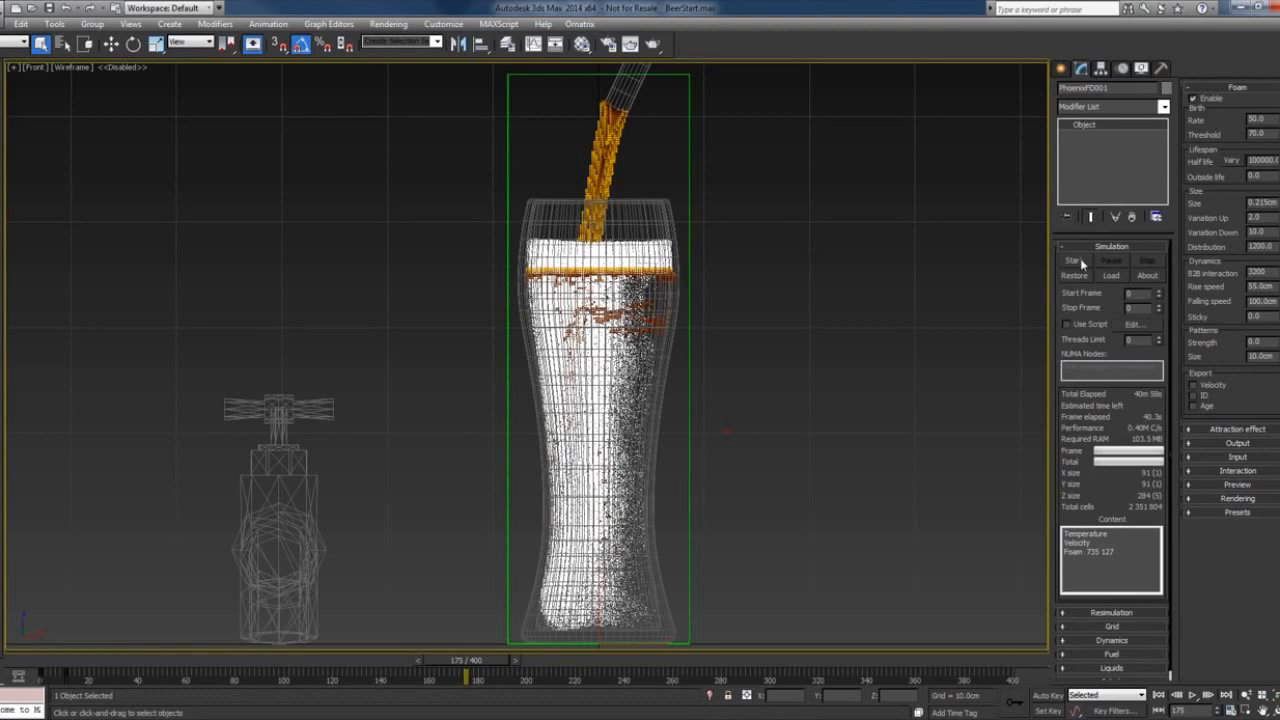
{"action": "left_click", "coordinate": [1080, 261]}
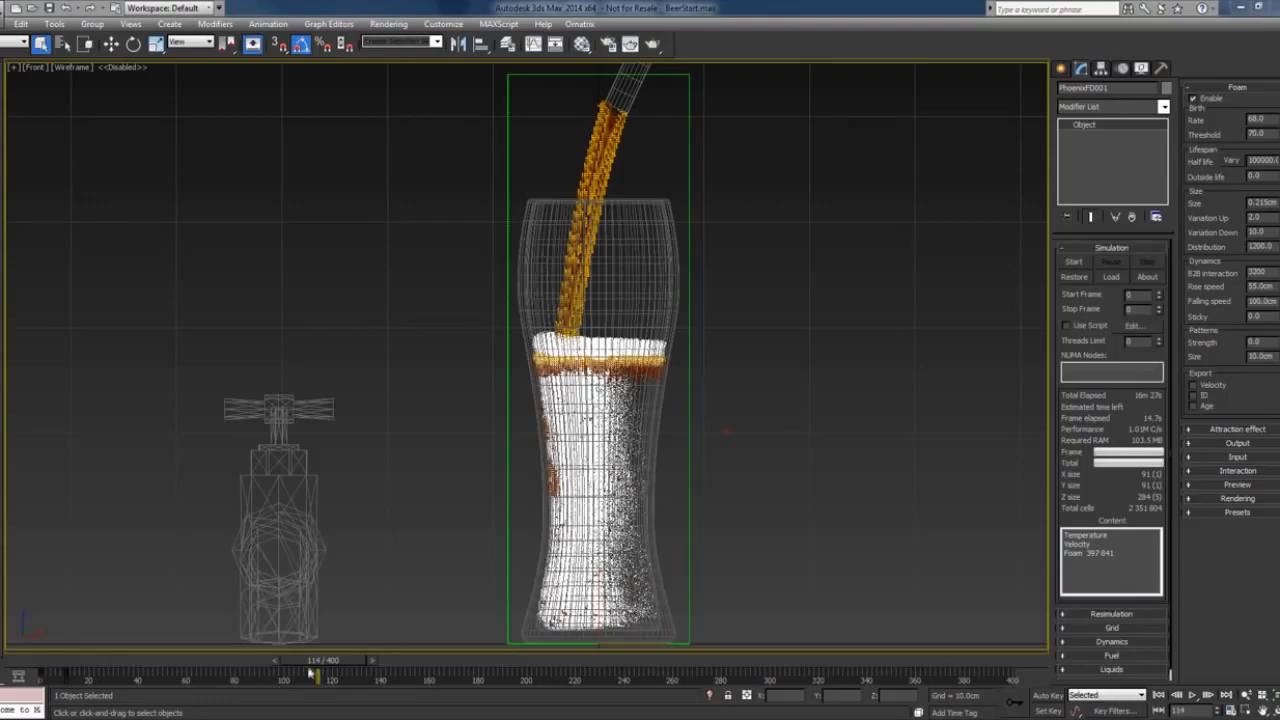
{"action": "left_click_drag", "start_coordinate": [315, 670], "coordinate": [800, 670]}
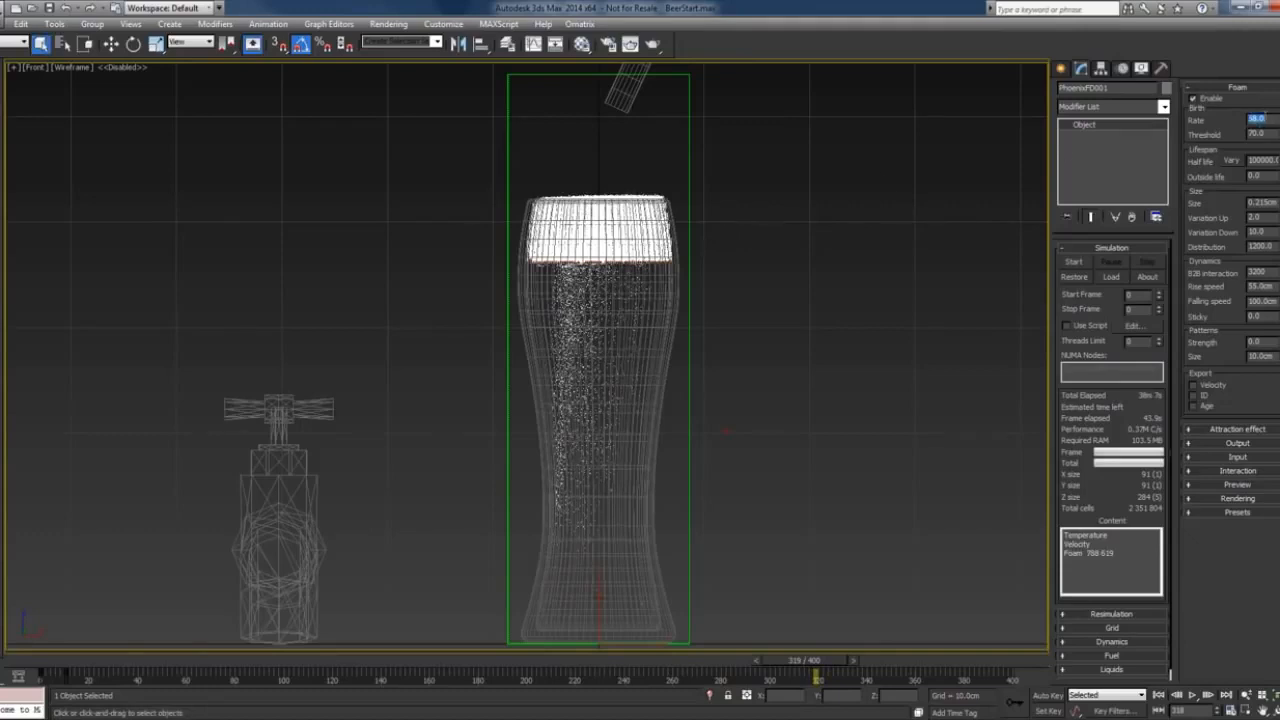
Try a value of 50 for the foam birth rate key at frame 11 in the Curve Editor and restore it to 68.
{"action": "right_click", "coordinate": [1266, 117]}
{"action": "left_click", "coordinate": [1235, 320]}
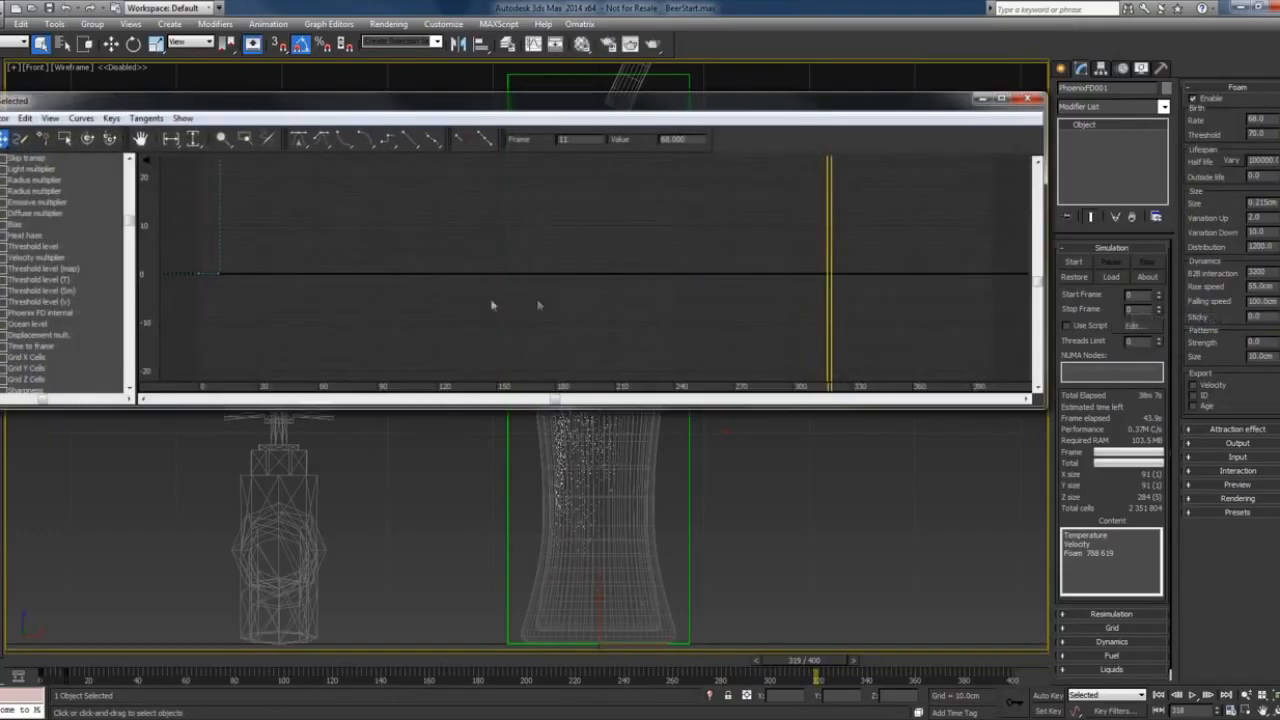
{"action": "middle_click_drag", "start_coordinate": [287, 210], "coordinate": [301, 314]}
{"action": "scroll", "coordinate": [308, 305], "scroll_direction": "down", "scroll_amount": 3}
{"action": "scroll", "coordinate": [308, 305], "scroll_direction": "down", "scroll_amount": 2}
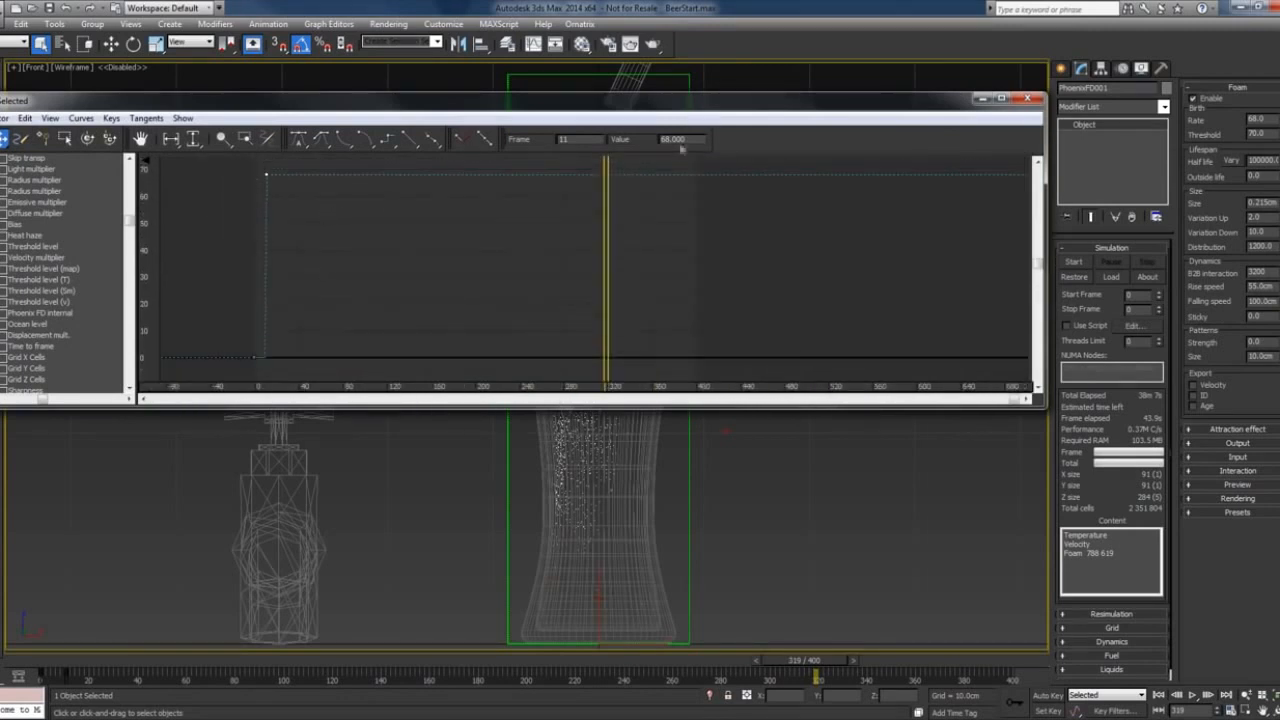
{"action": "left_click_drag", "start_coordinate": [694, 139], "coordinate": [386, 147]}
{"action": "type", "text": "50"}
{"action": "key", "text": "Return"}
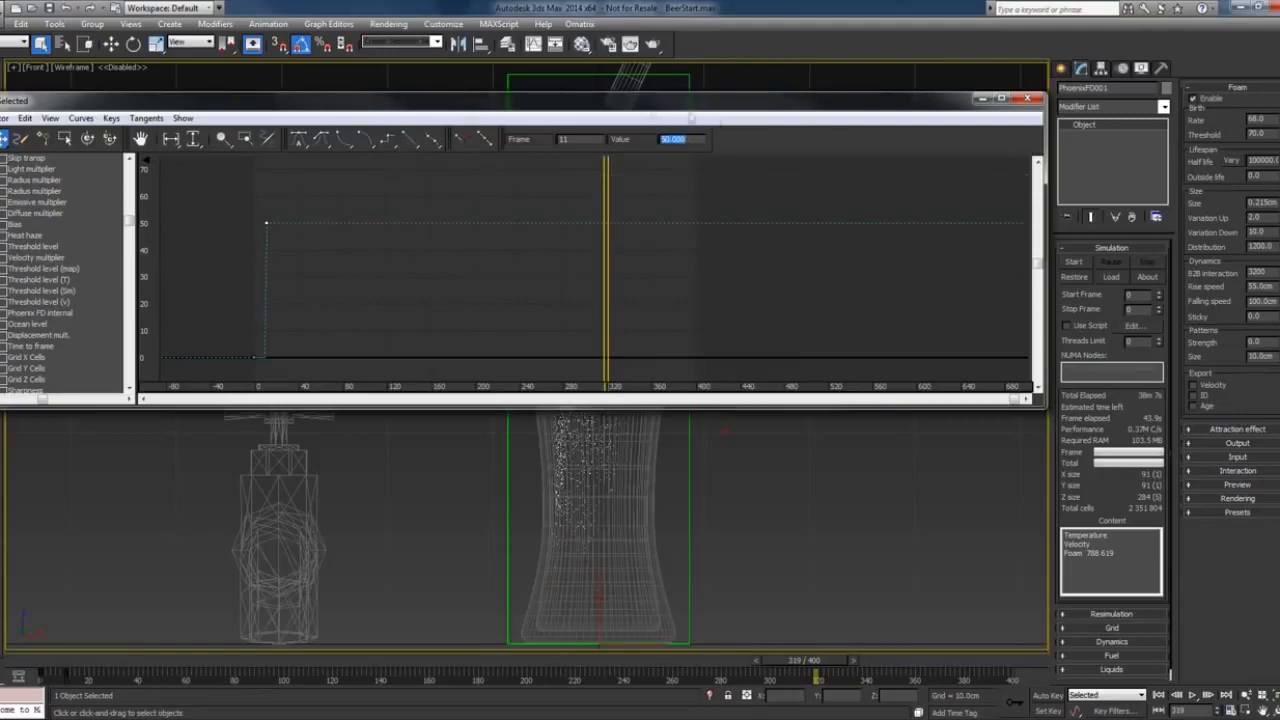
{"action": "type", "text": "68"}
{"action": "key", "text": "Return"}
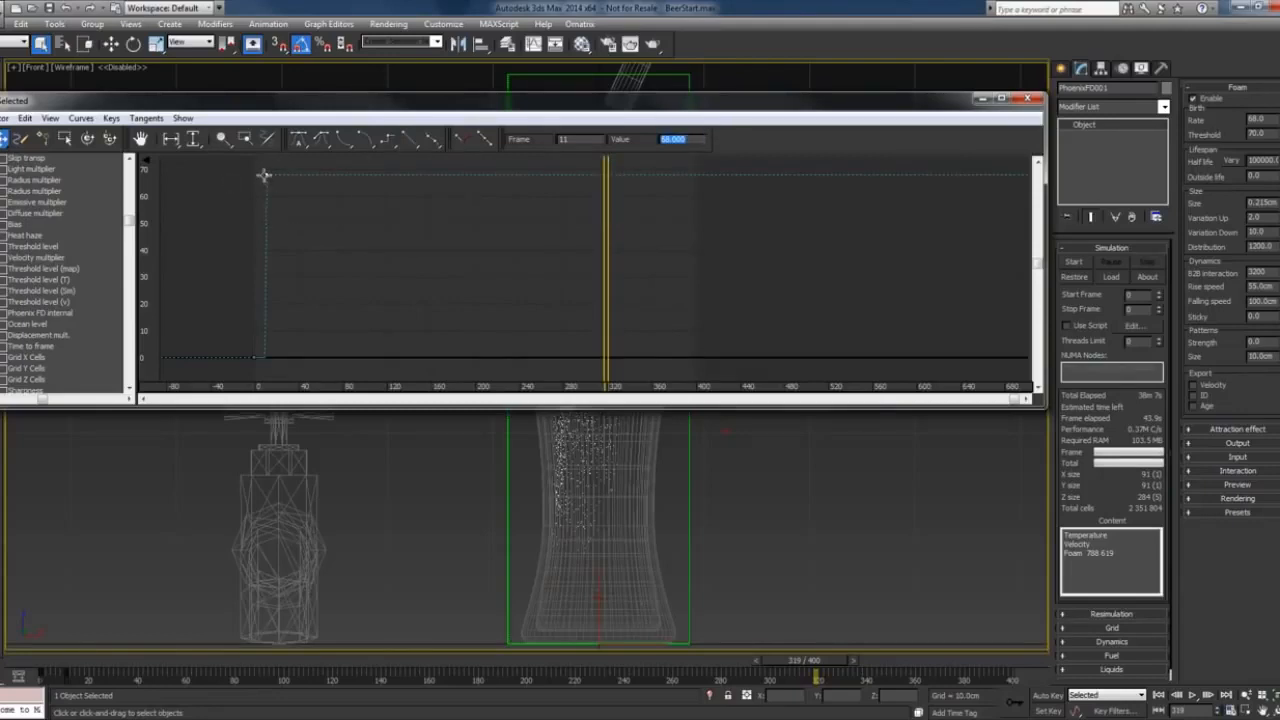
{"action": "left_click", "coordinate": [1027, 97]}
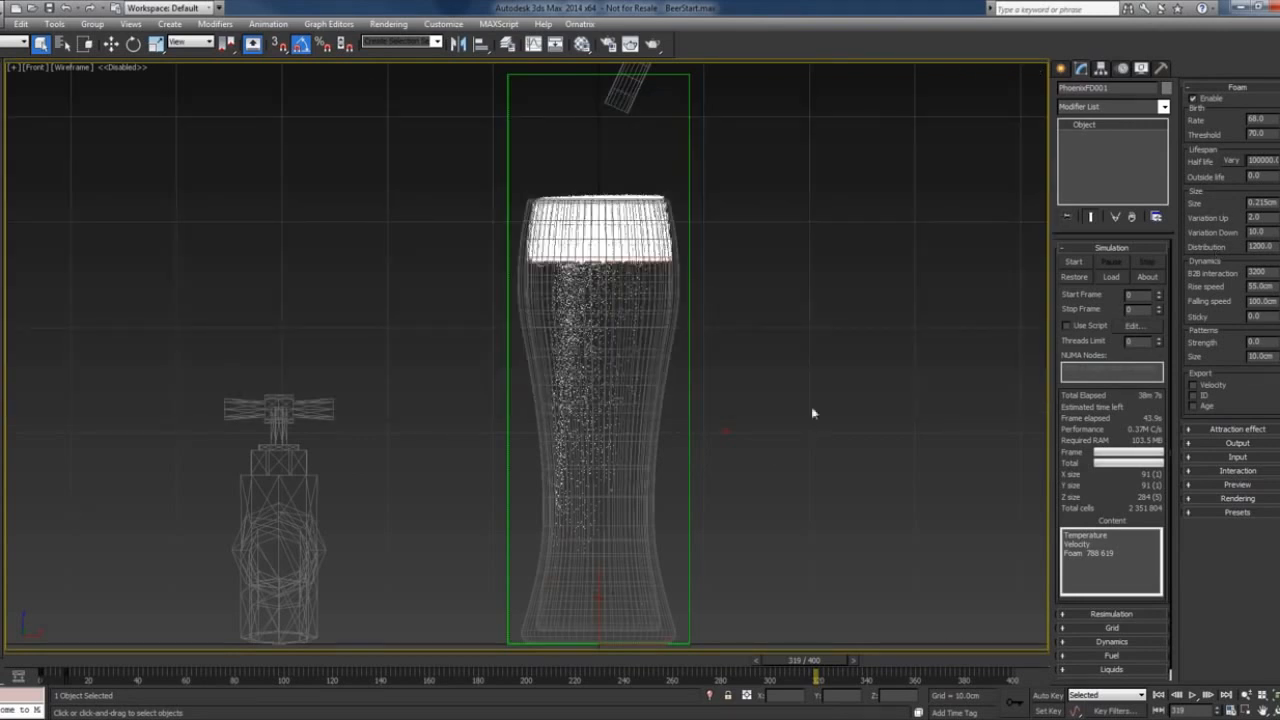
Bring up the V-Ray frame buffer, zoom in to examine the rendered foam and bubbles, and dismiss it.
{"action": "right_click", "coordinate": [821, 318]}
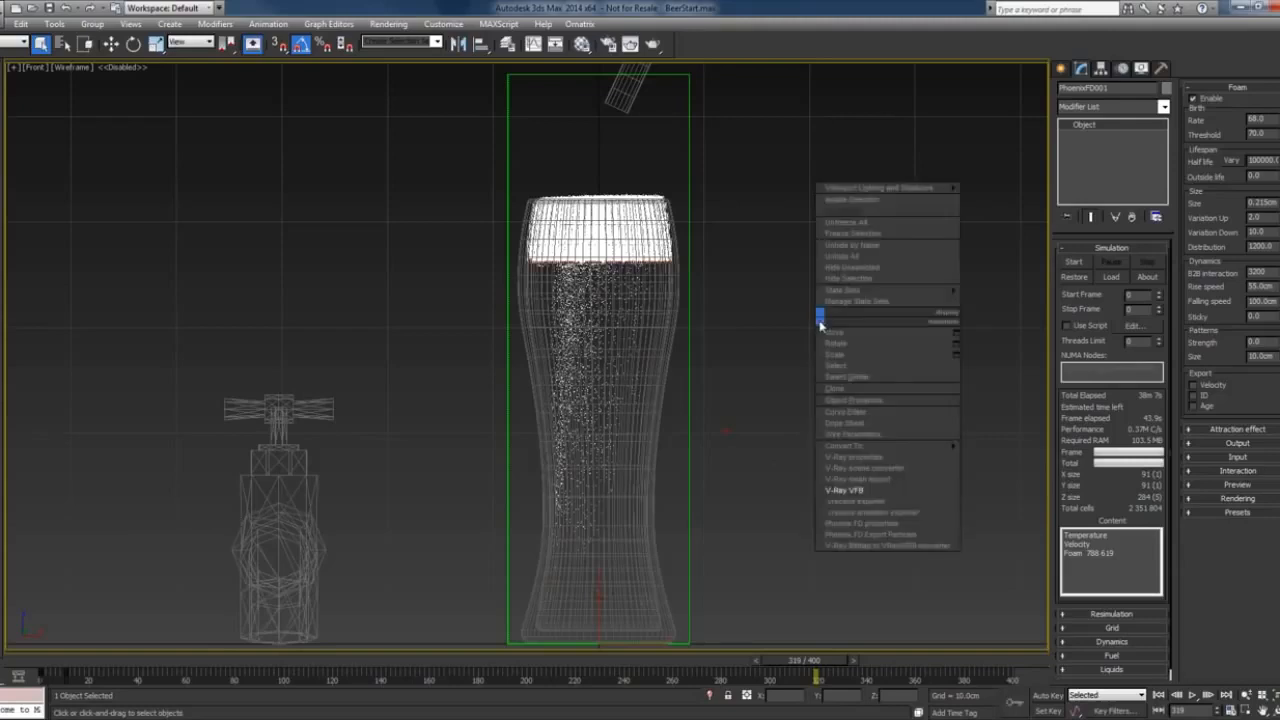
{"action": "left_click", "coordinate": [868, 490]}
{"action": "scroll", "coordinate": [766, 402], "scroll_direction": "up", "scroll_amount": 2}
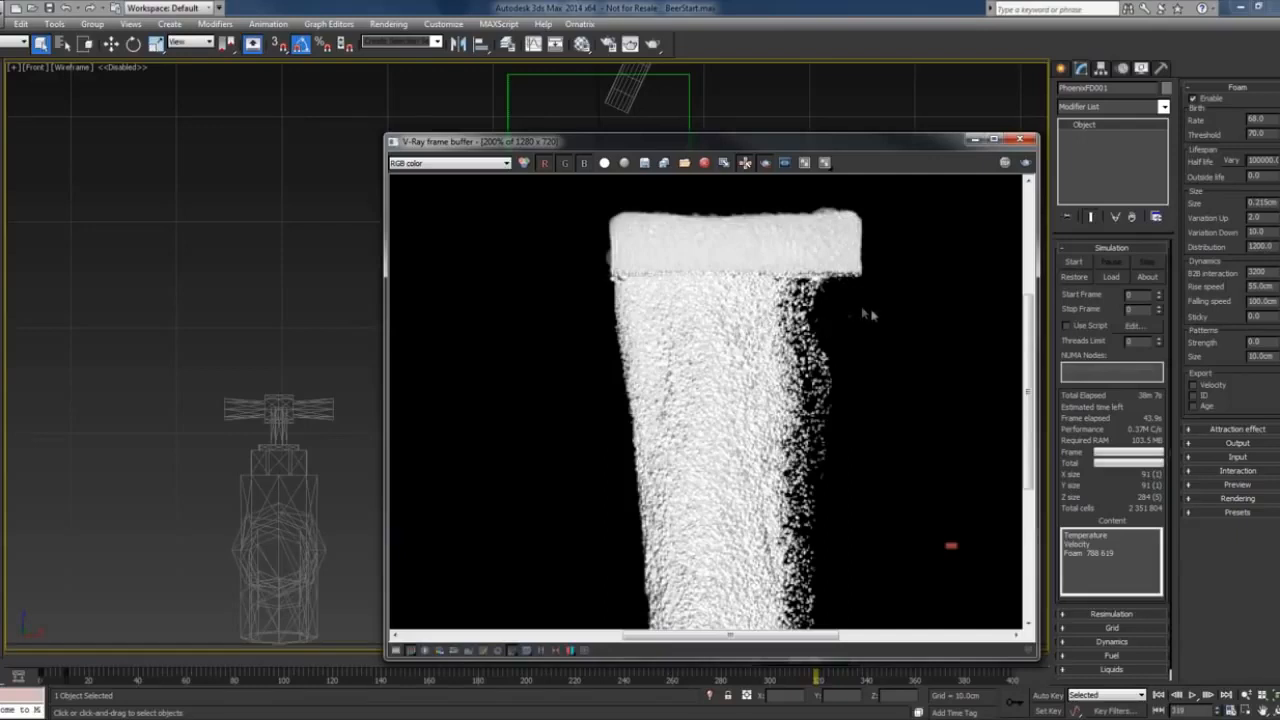
{"action": "left_click", "coordinate": [1017, 140]}
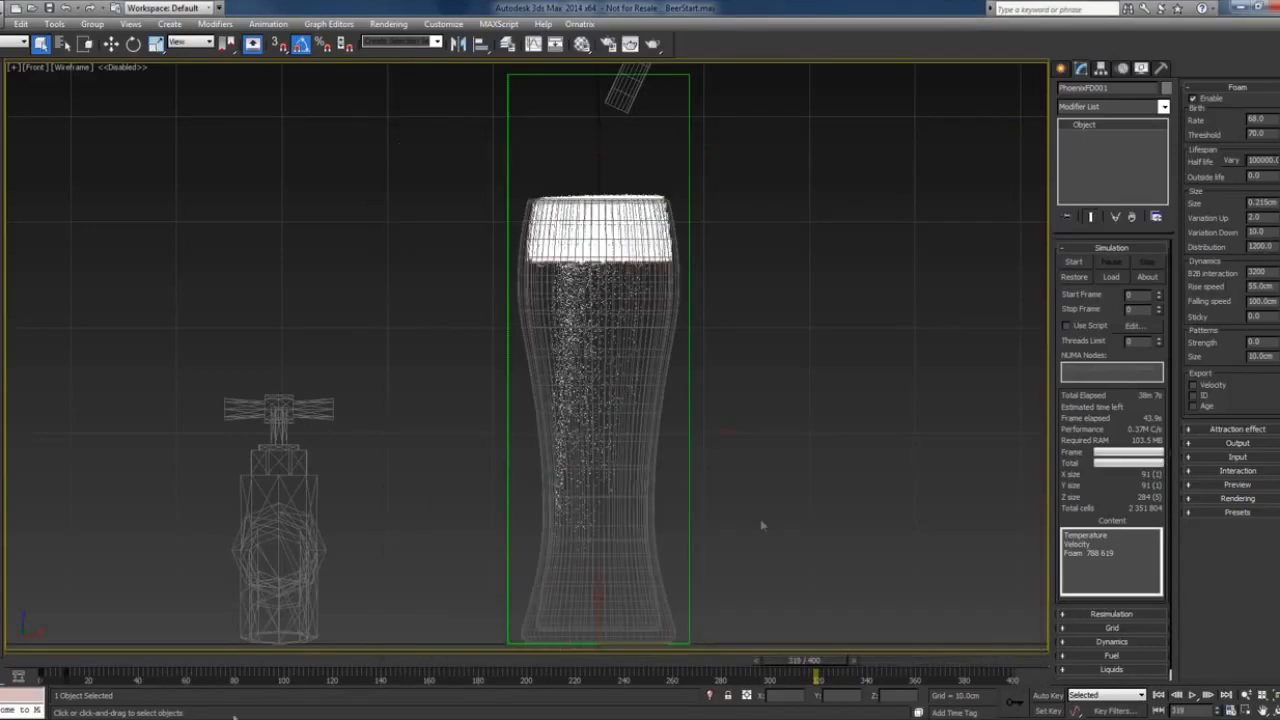
Play the two simulation previews side by side in Pdplayer from the start to compare their foam.
{"action": "left_click", "coordinate": [335, 718]}
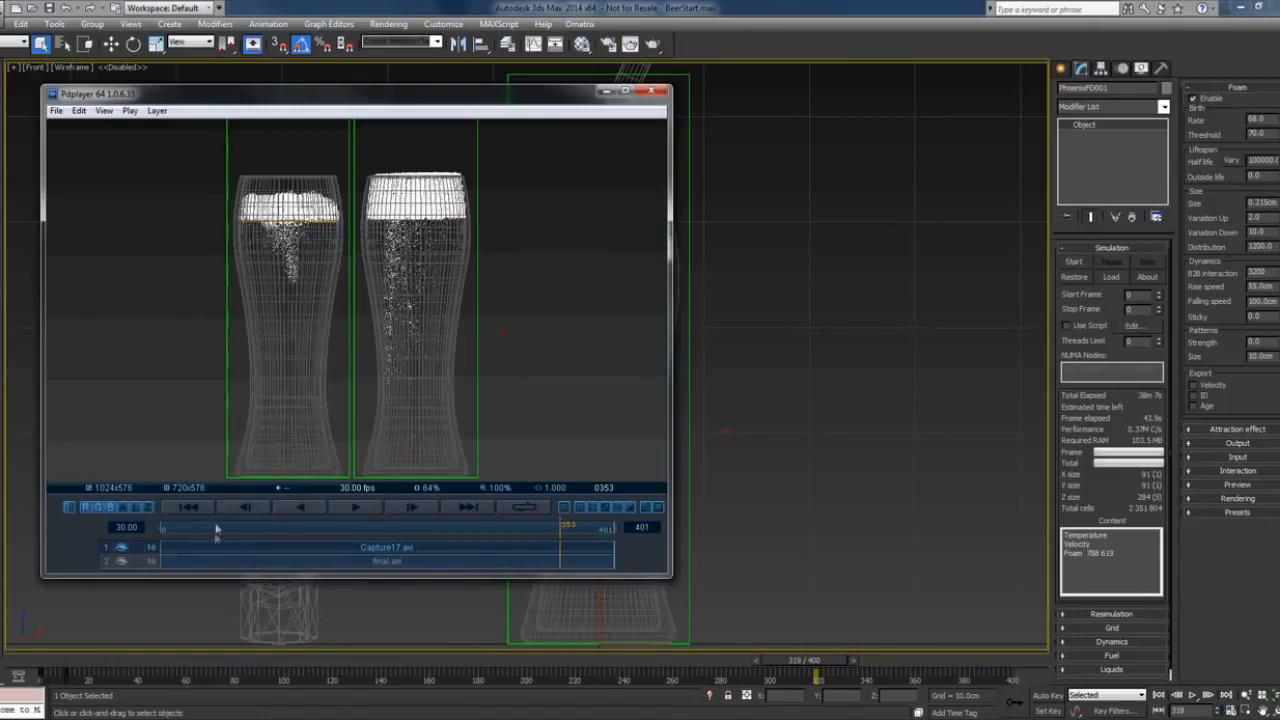
{"action": "left_click_drag", "start_coordinate": [213, 527], "coordinate": [134, 529]}
{"action": "left_click", "coordinate": [358, 510]}
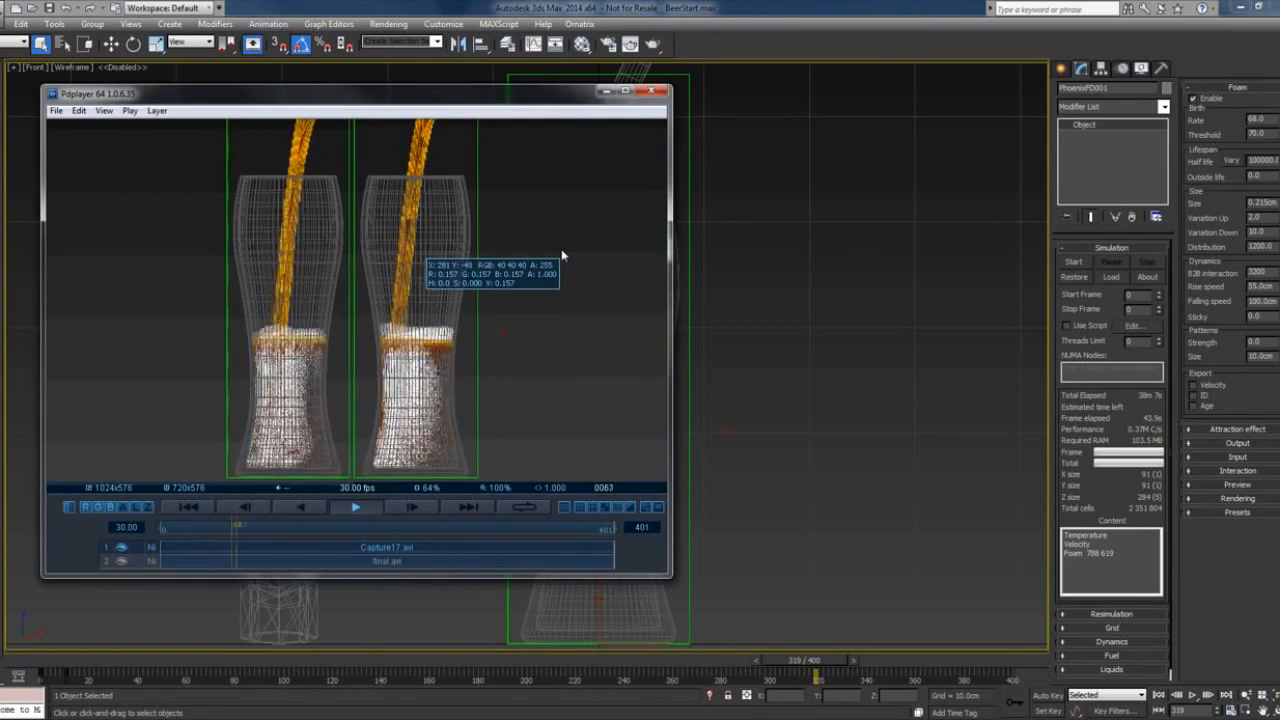
{"action": "left_click", "coordinate": [357, 509]}
{"action": "left_click", "coordinate": [604, 92]}
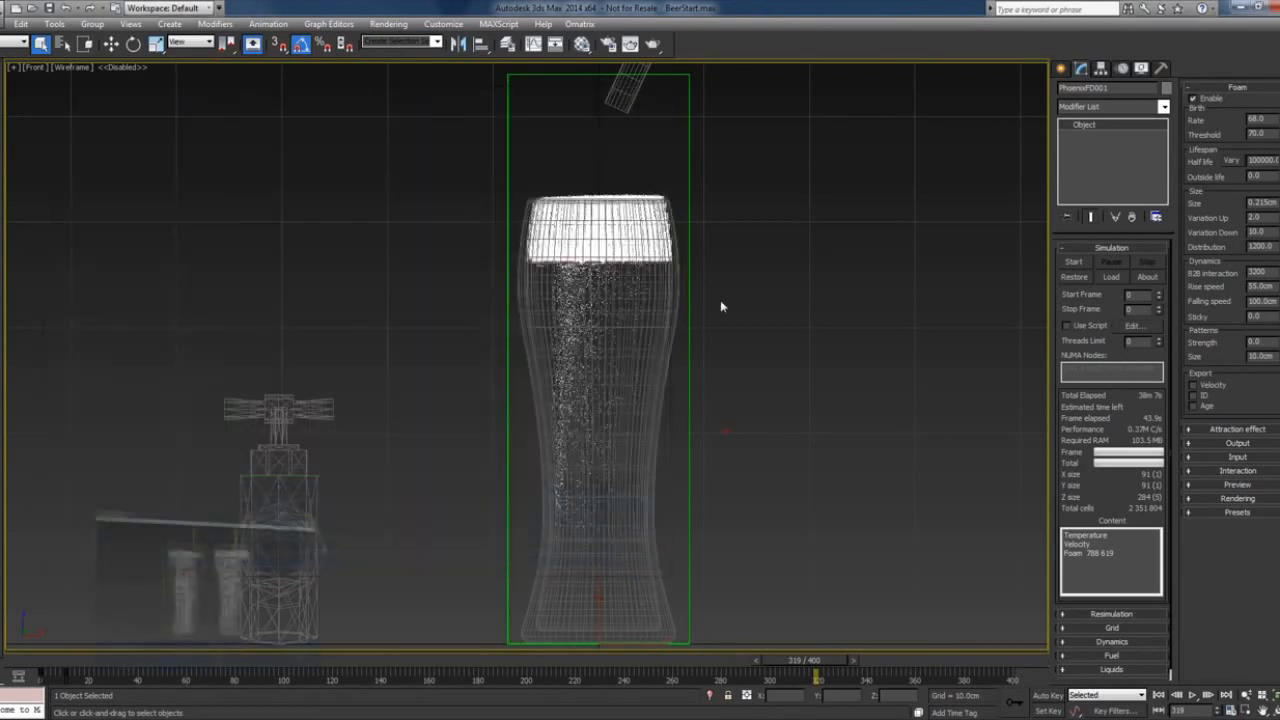
Select the beer glass and toggle its Edit Poly modifier off and on to compare the glass shape.
{"action": "left_click", "coordinate": [728, 347]}
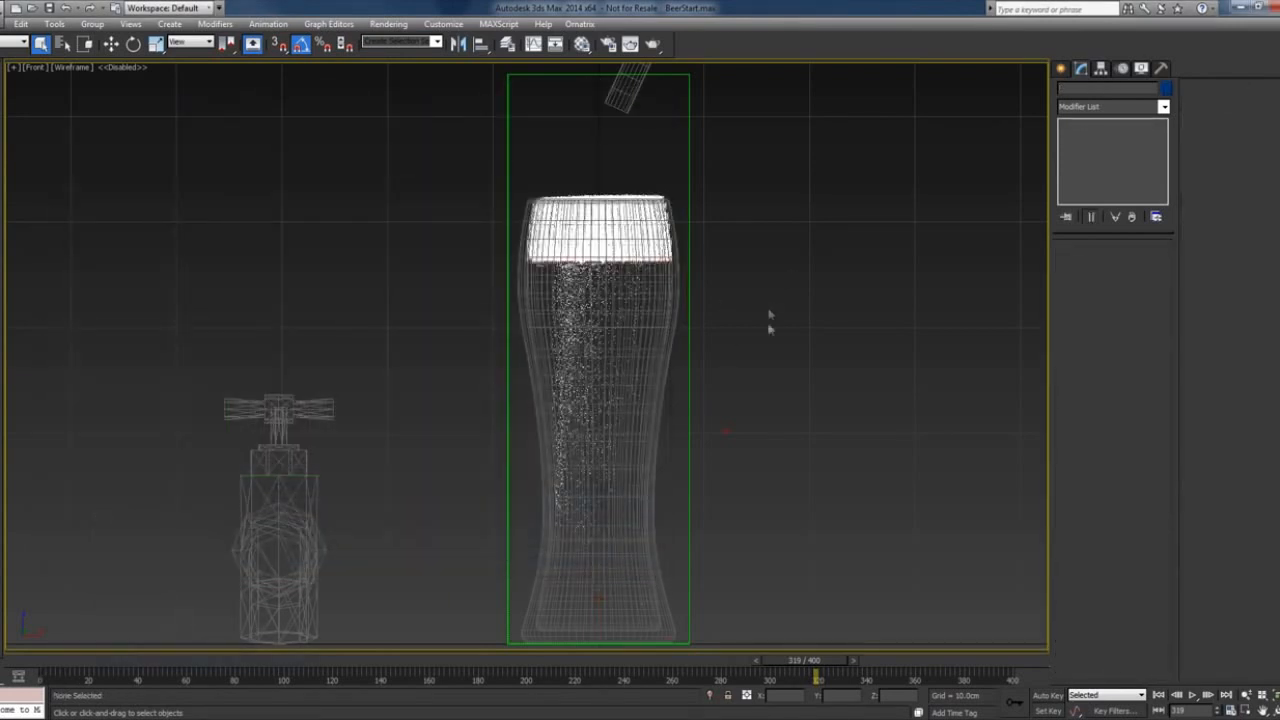
{"action": "left_click", "coordinate": [677, 334]}
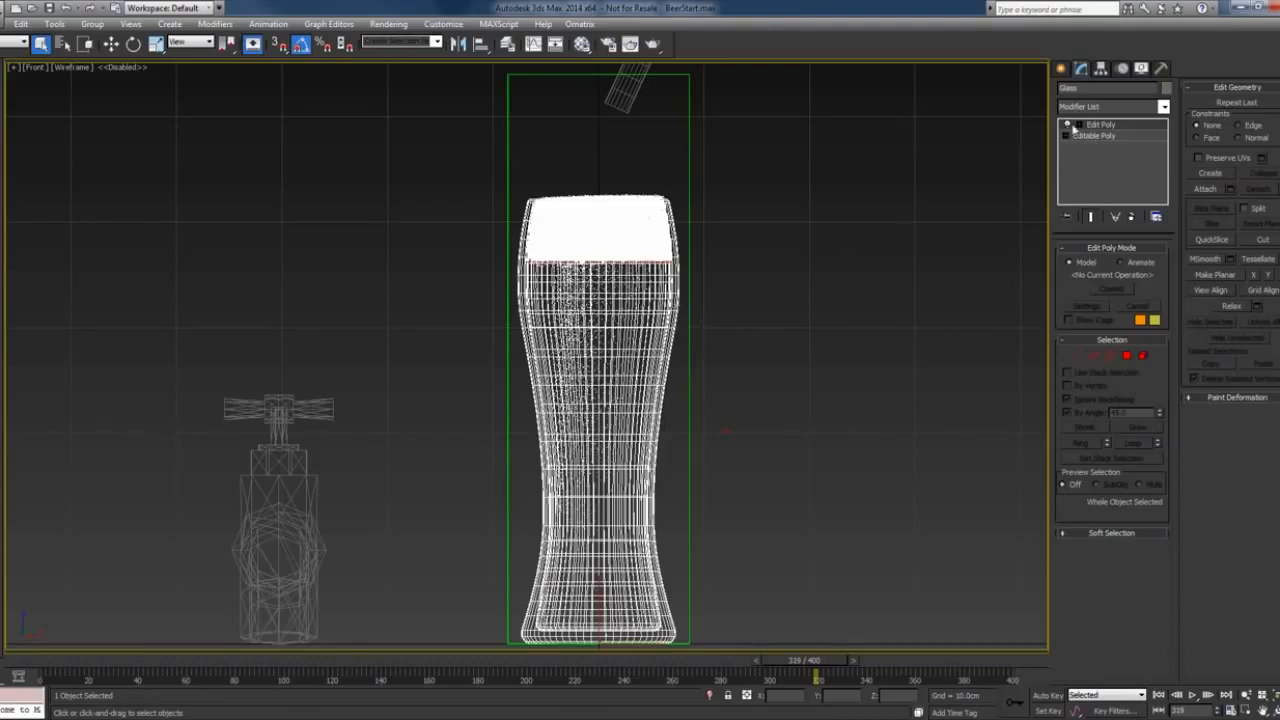
{"action": "left_click", "coordinate": [1069, 126]}
{"action": "left_click", "coordinate": [1069, 126]}
{"action": "left_click", "coordinate": [1069, 126]}
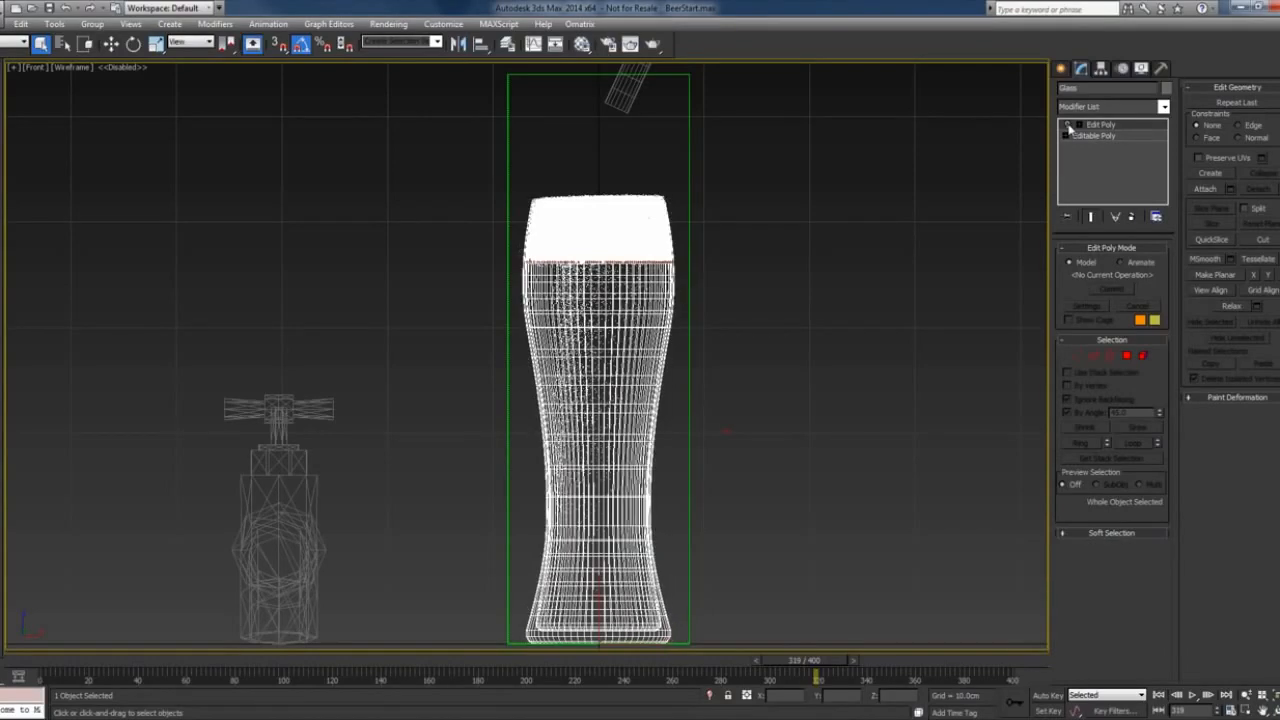
{"action": "left_click", "coordinate": [1069, 126]}
Rename the glass's Edit Poly modifier as Simulation.
{"action": "right_click", "coordinate": [1106, 125]}
{"action": "left_click", "coordinate": [1120, 130]}
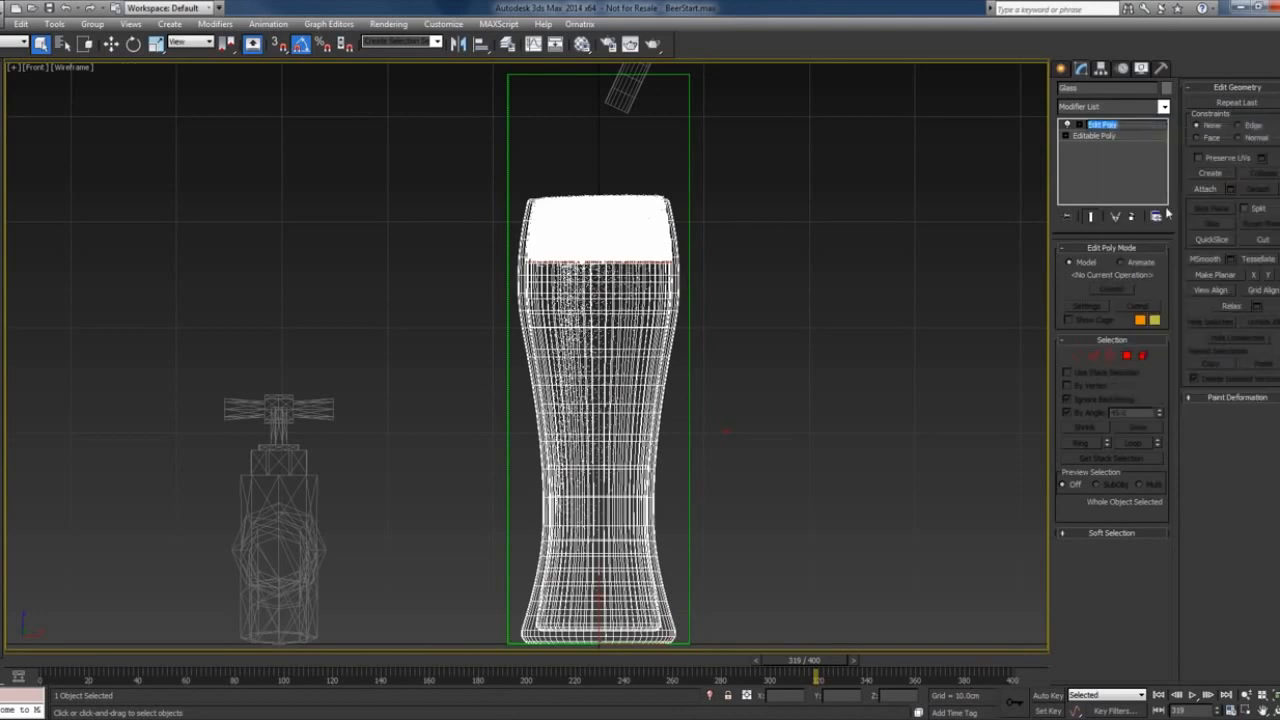
{"action": "type", "text": "Sh"}
{"action": "key", "text": "Return"}
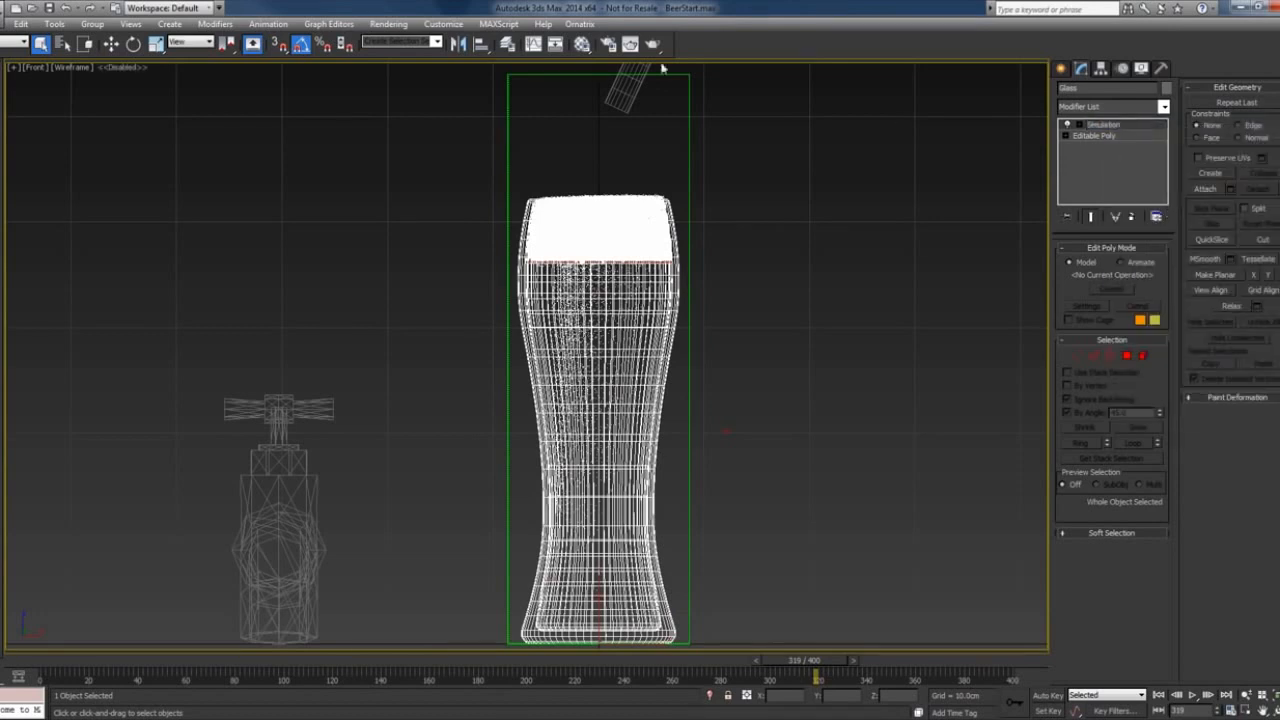
Select the pouring cylinder above the glass and rename it Emitter.
{"action": "left_click", "coordinate": [641, 70]}
{"action": "left_click", "coordinate": [1107, 88]}
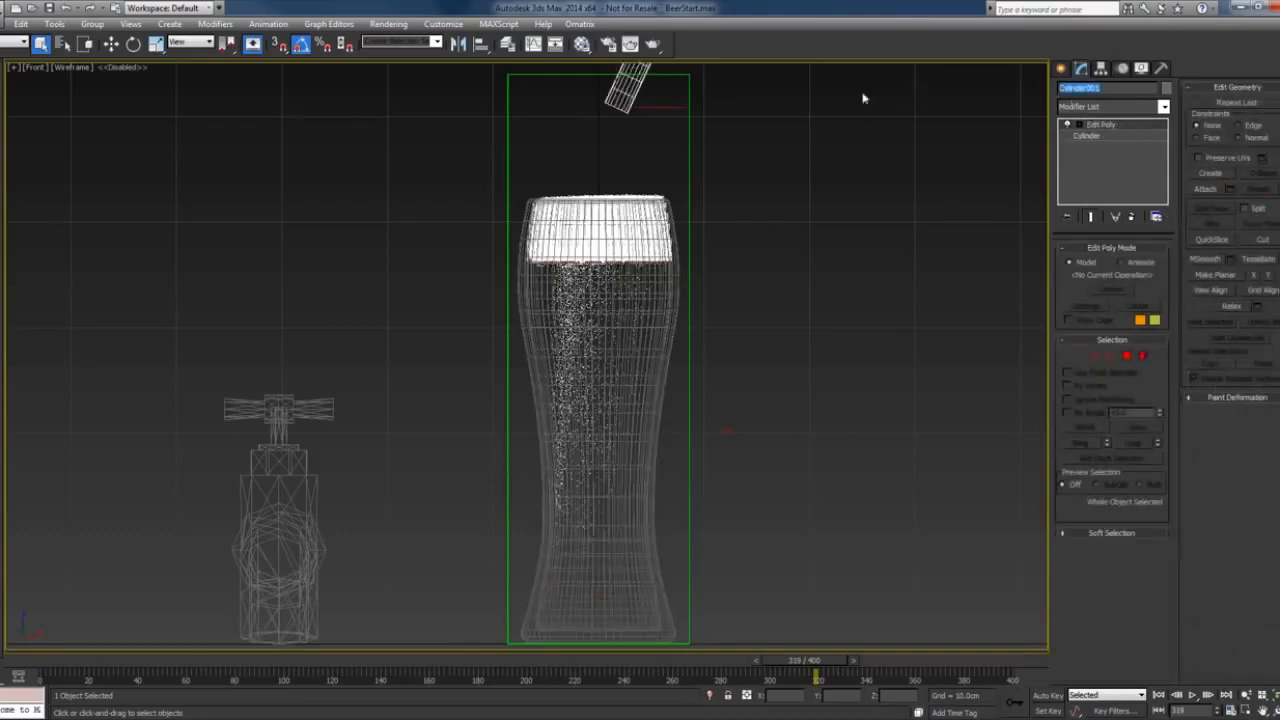
{"action": "type", "text": "Emitter"}
Create a layer named Phoenix containing the Emitter, PHXSource001 and PhoenixFD001 objects from the default layer.
{"action": "left_click", "coordinate": [507, 44]}
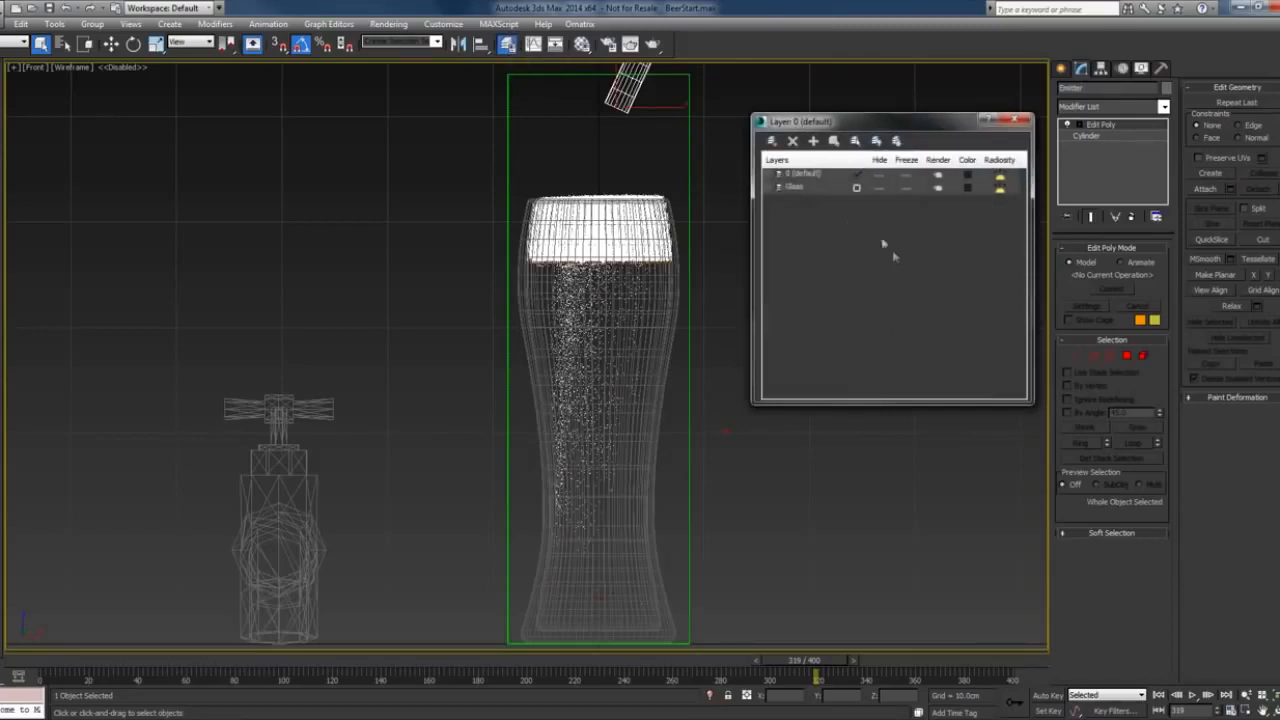
{"action": "left_click", "coordinate": [778, 175]}
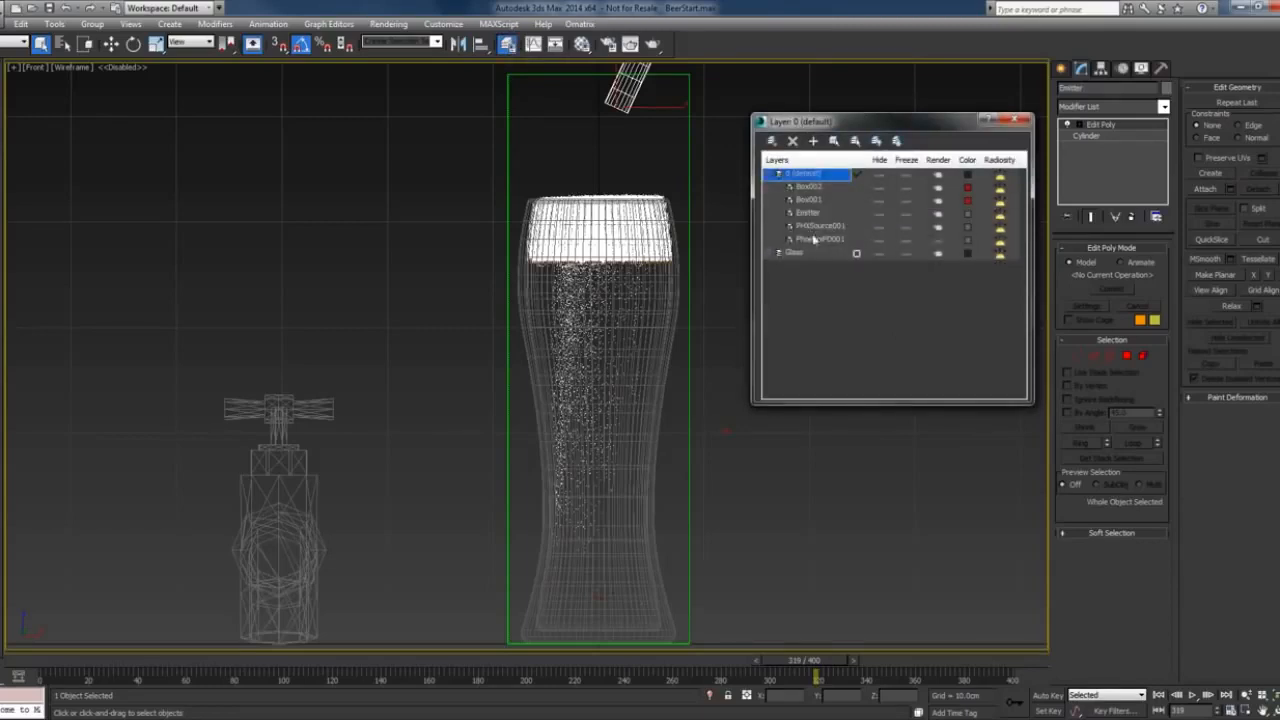
{"action": "left_click", "coordinate": [812, 239]}
{"action": "left_click", "coordinate": [808, 213], "text": "shift"}
{"action": "left_click", "coordinate": [834, 140]}
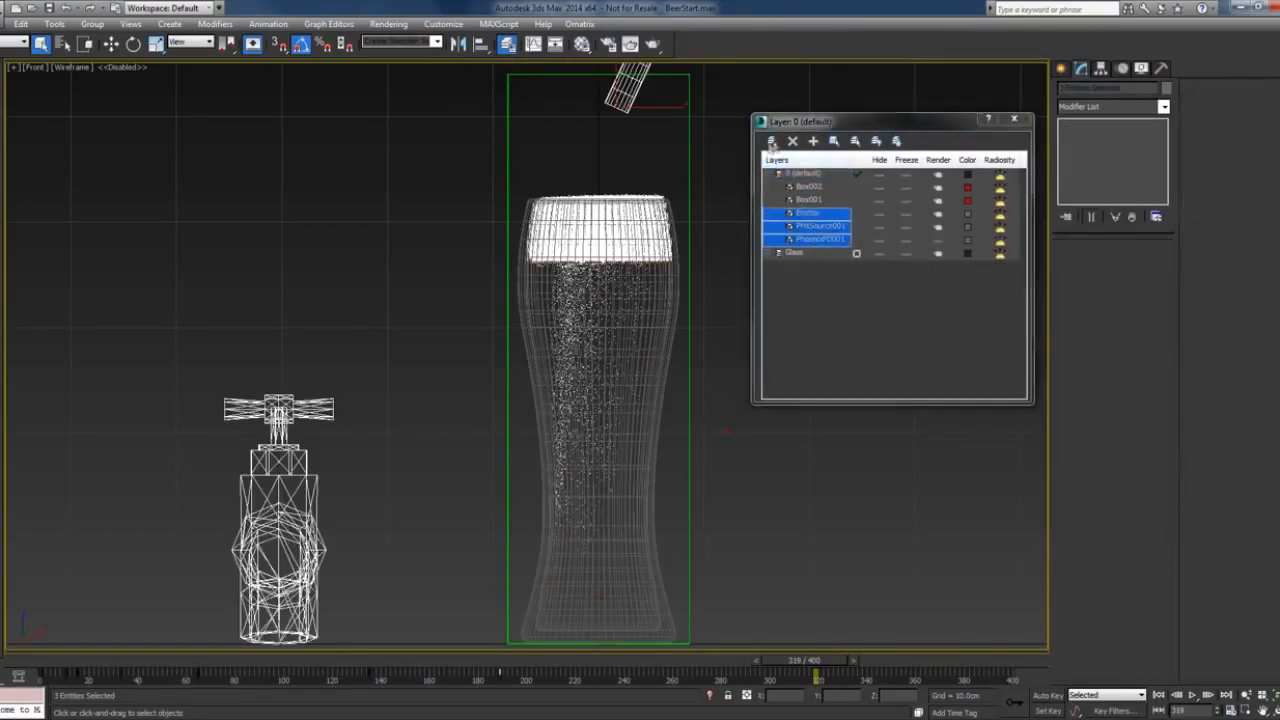
{"action": "left_click", "coordinate": [813, 140]}
{"action": "left_click", "coordinate": [800, 227]}
{"action": "type", "text": "Phoenix"}
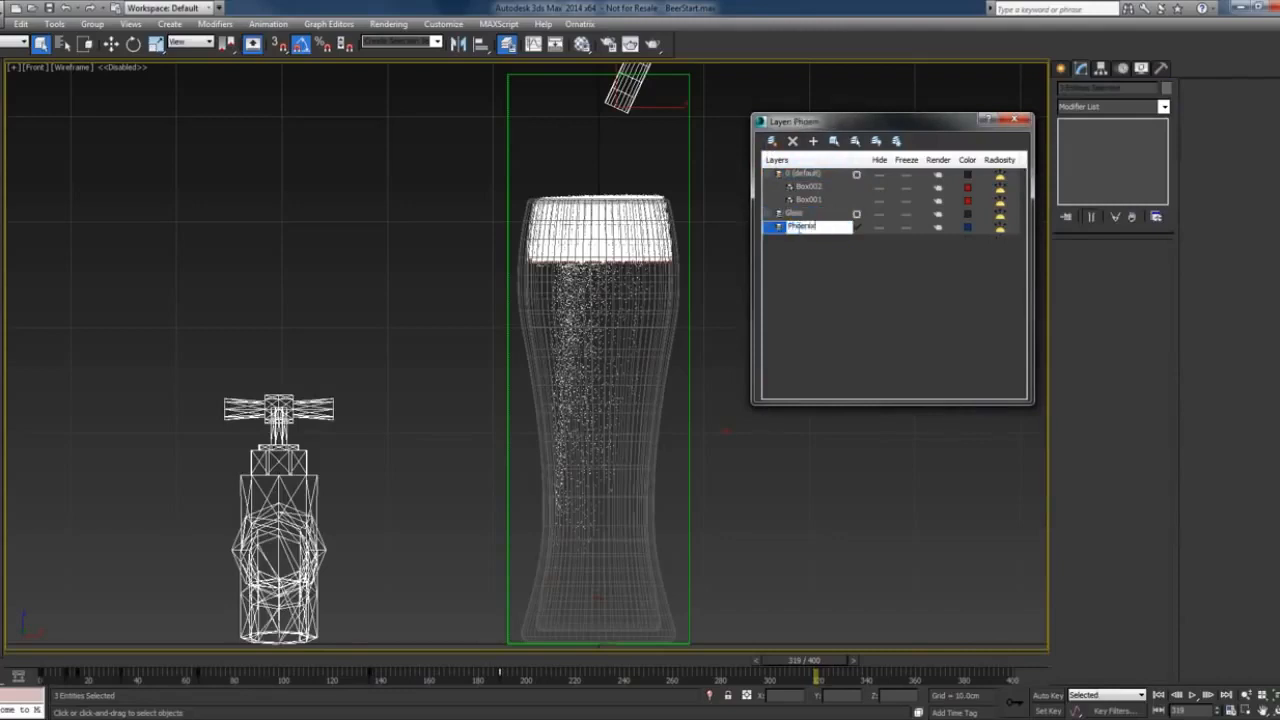
{"action": "key", "text": "Return"}
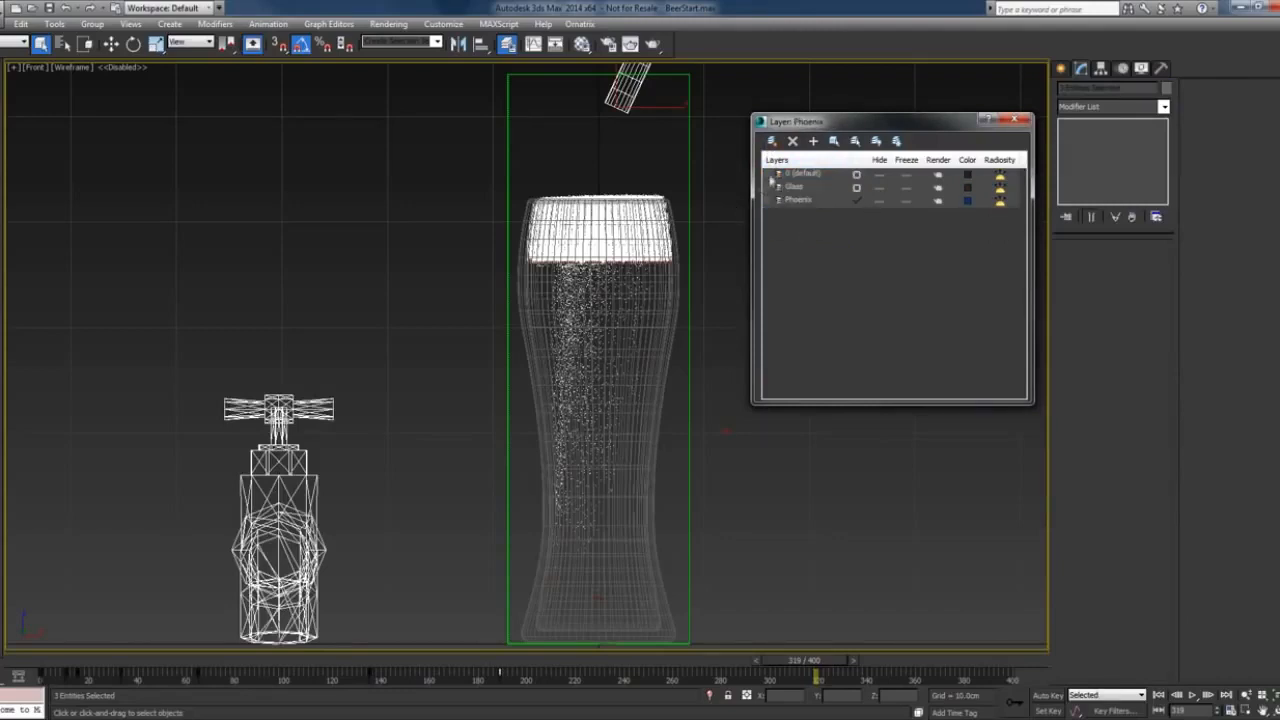
Select Box001 and Box002 from the default layer to locate them in the scene, and close the layer manager.
{"action": "left_click", "coordinate": [778, 174]}
{"action": "left_click", "coordinate": [808, 187]}
{"action": "left_click", "coordinate": [808, 200], "text": "shift"}
{"action": "left_click", "coordinate": [834, 140]}
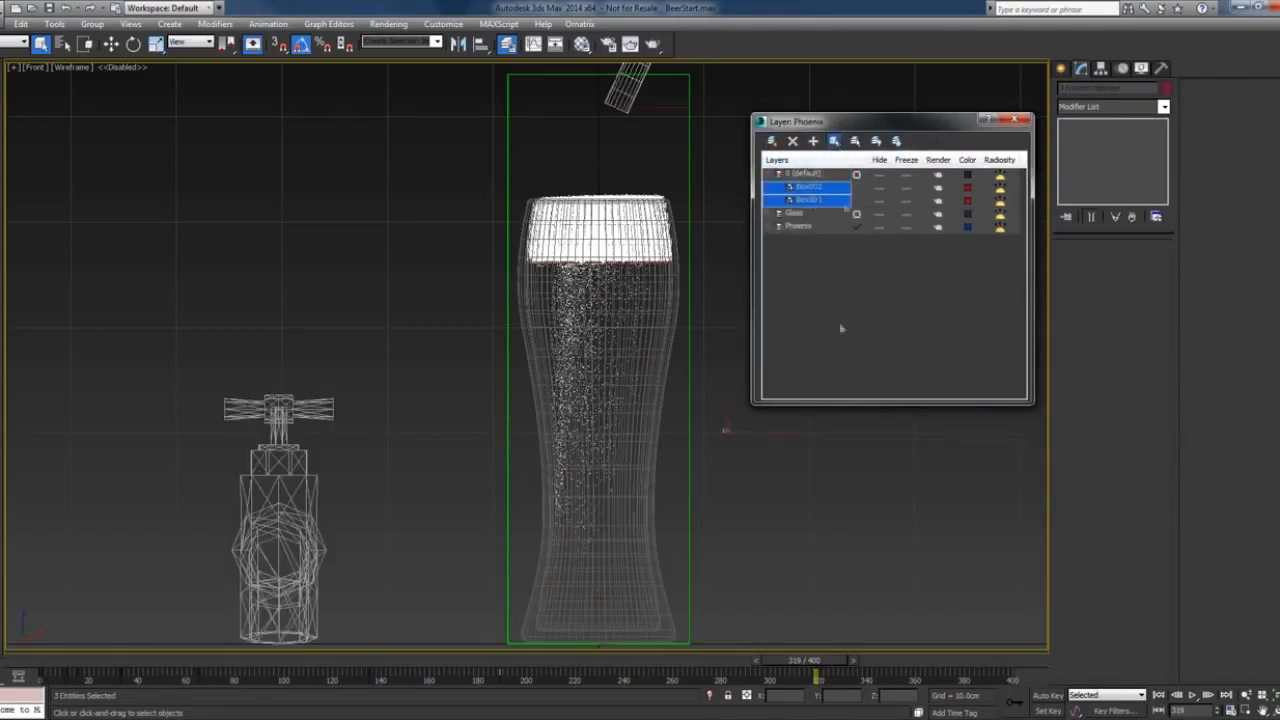
{"action": "left_click", "coordinate": [1015, 120]}
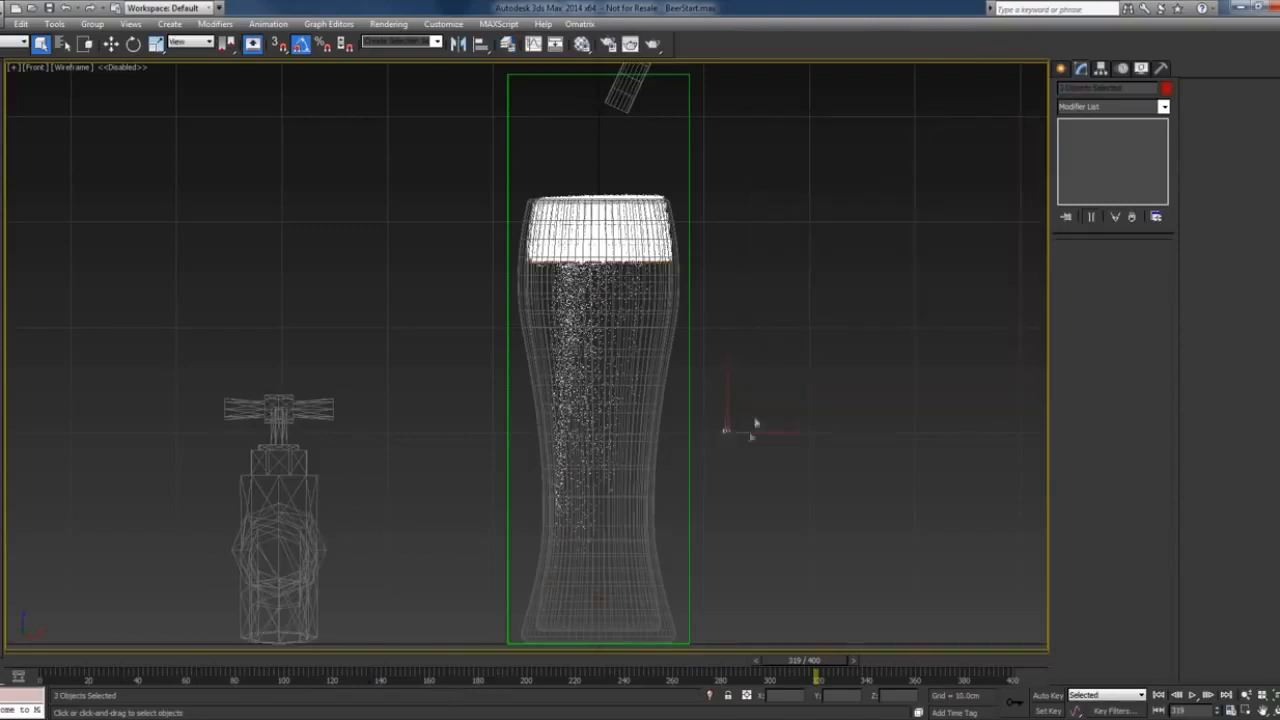
{"action": "left_click", "coordinate": [752, 431]}
Set the object color of the Emitter cylinder and the Phoenix source to dark blue, and clear the selection.
{"action": "left_click", "coordinate": [632, 72]}
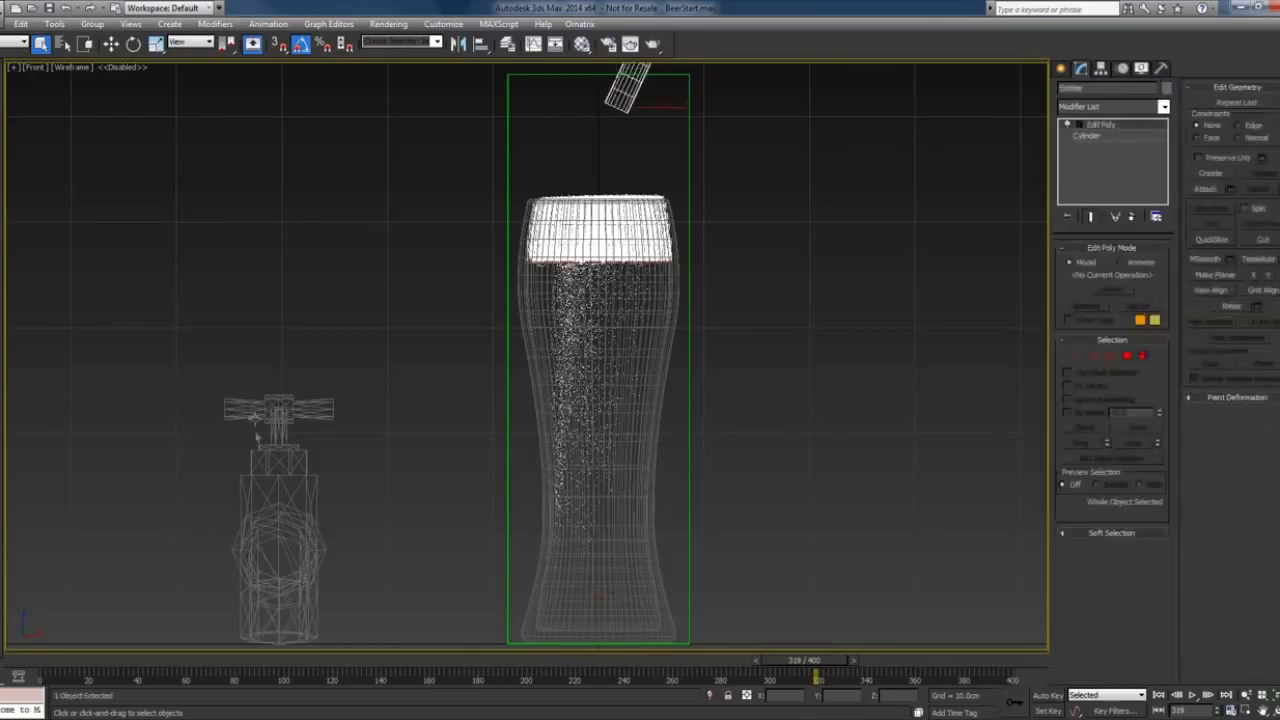
{"action": "left_click", "coordinate": [257, 437], "text": "ctrl"}
{"action": "left_click", "coordinate": [1166, 89]}
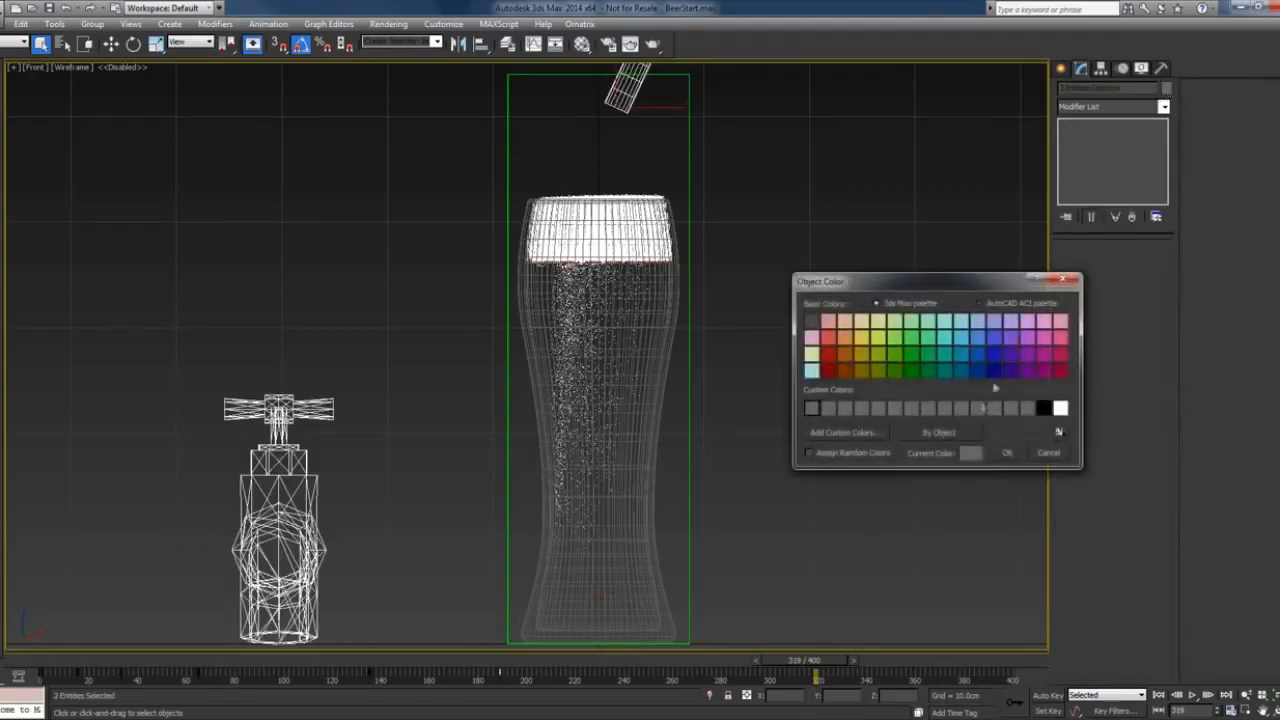
{"action": "left_click", "coordinate": [977, 370]}
{"action": "key", "text": "Return"}
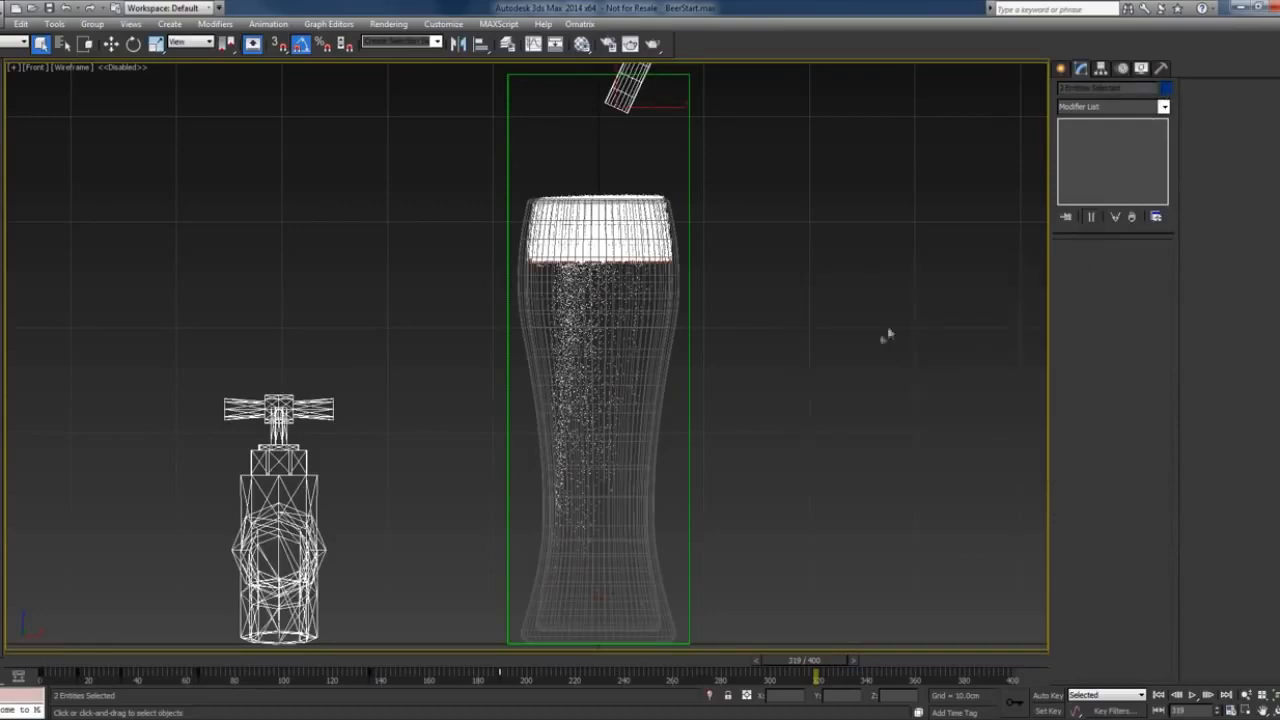
{"action": "left_click", "coordinate": [838, 260]}
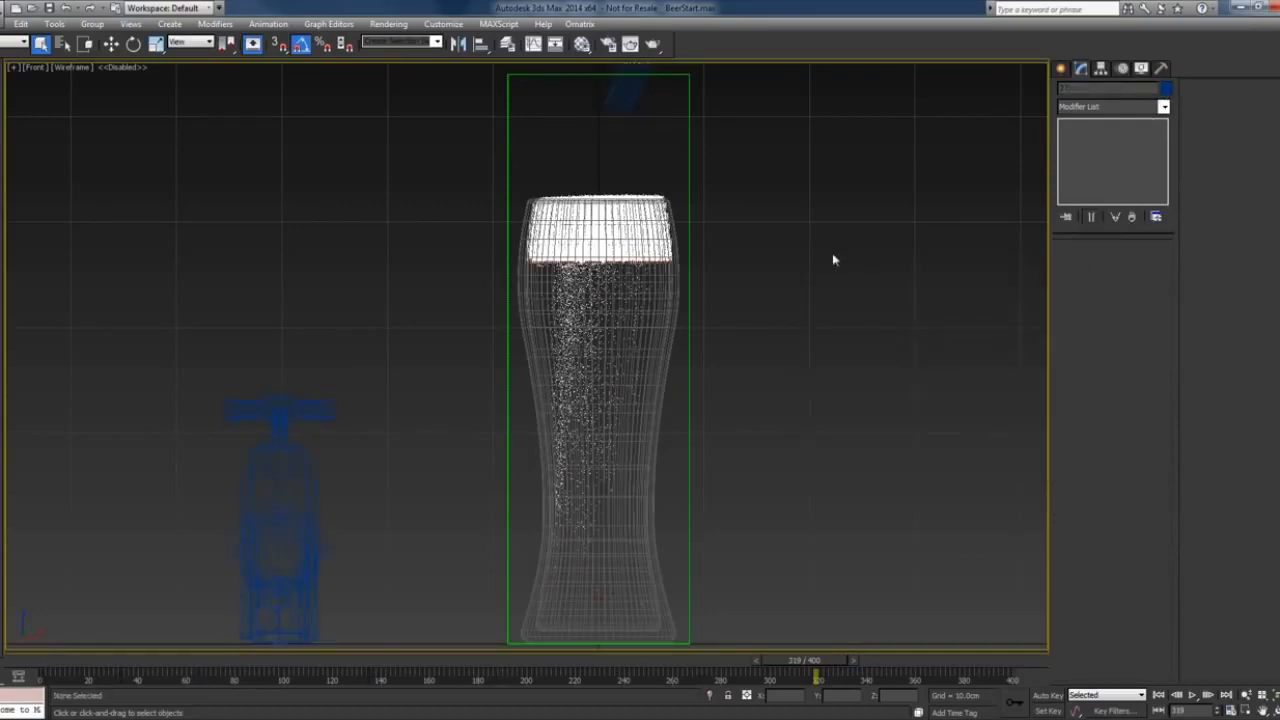